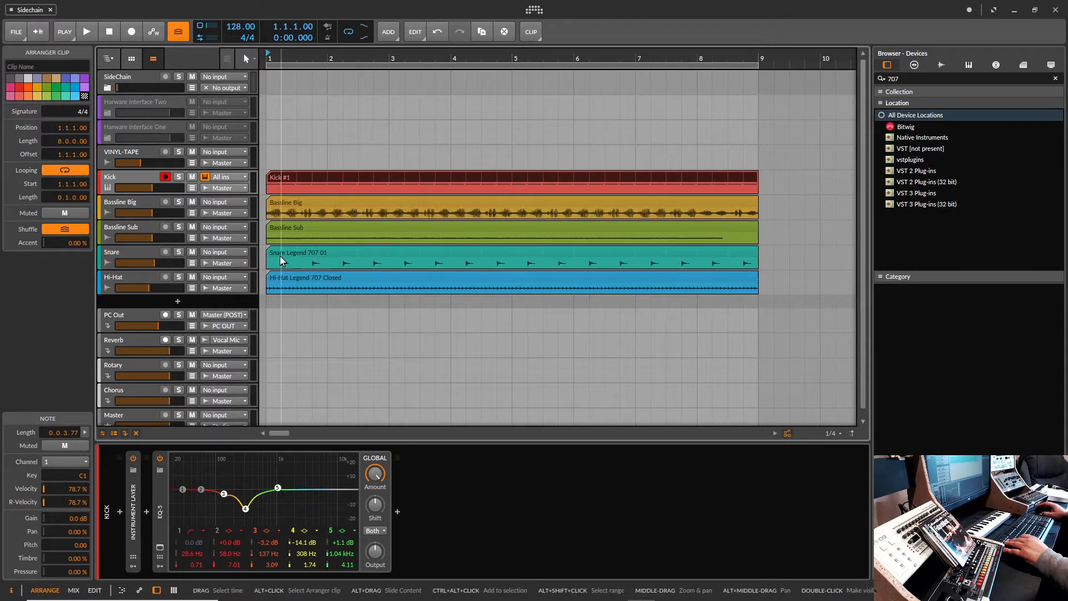
Step: Play the full loop and view the device chains of the Kick and Bassline Big tracks
{"action": "key", "text": "space"}
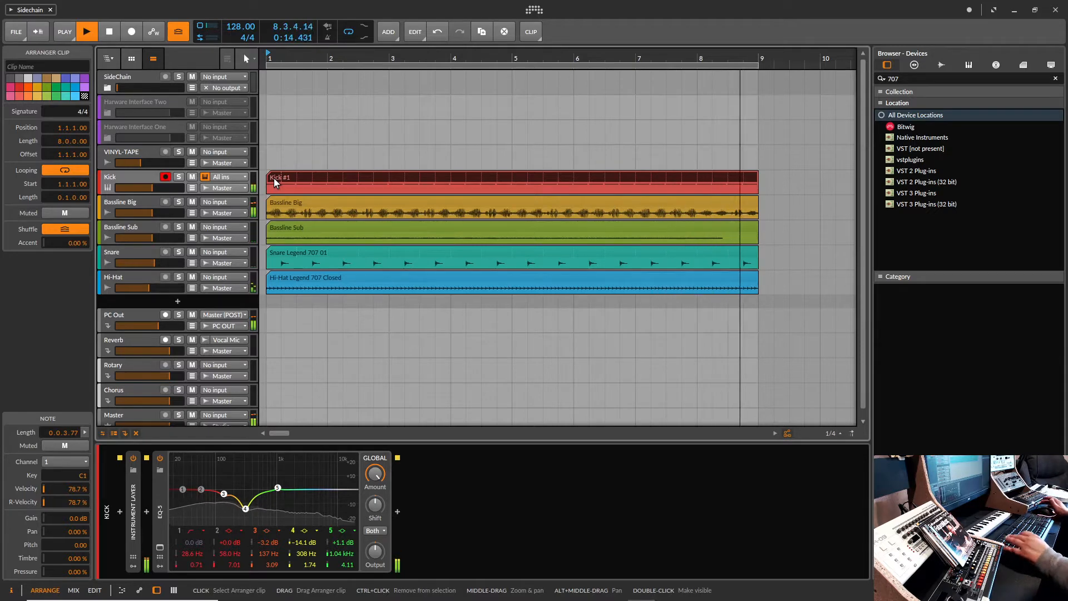
{"action": "key", "text": "space"}
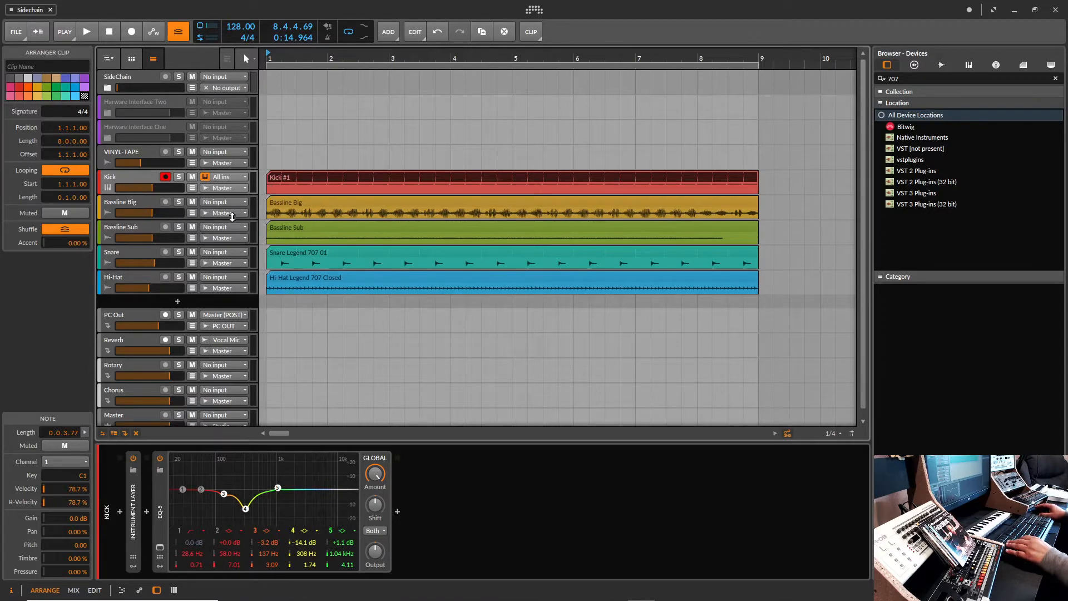
{"action": "left_click", "coordinate": [127, 176]}
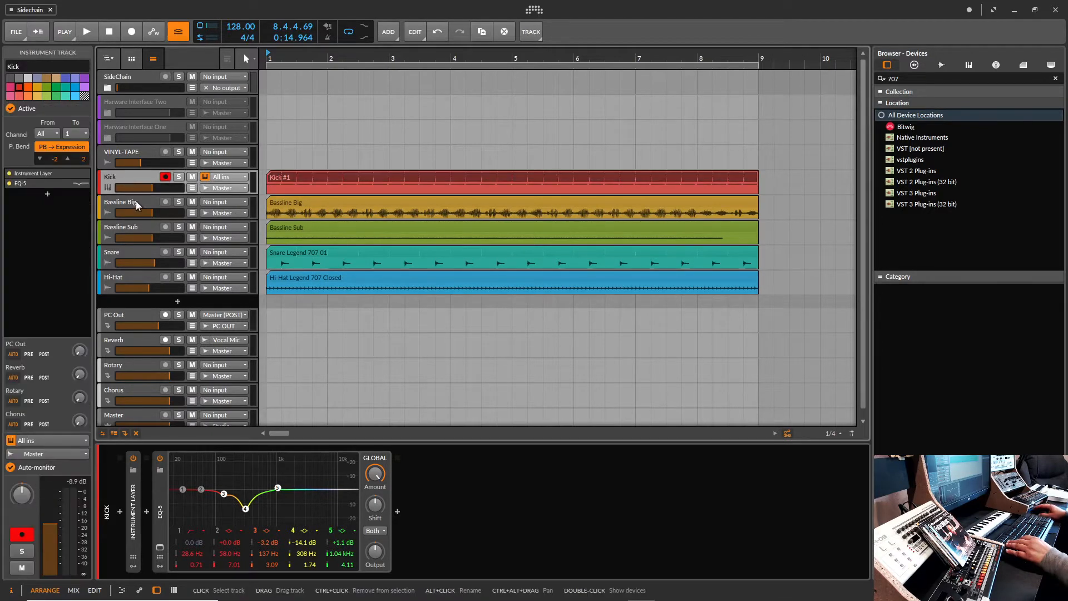
{"action": "left_click", "coordinate": [132, 196]}
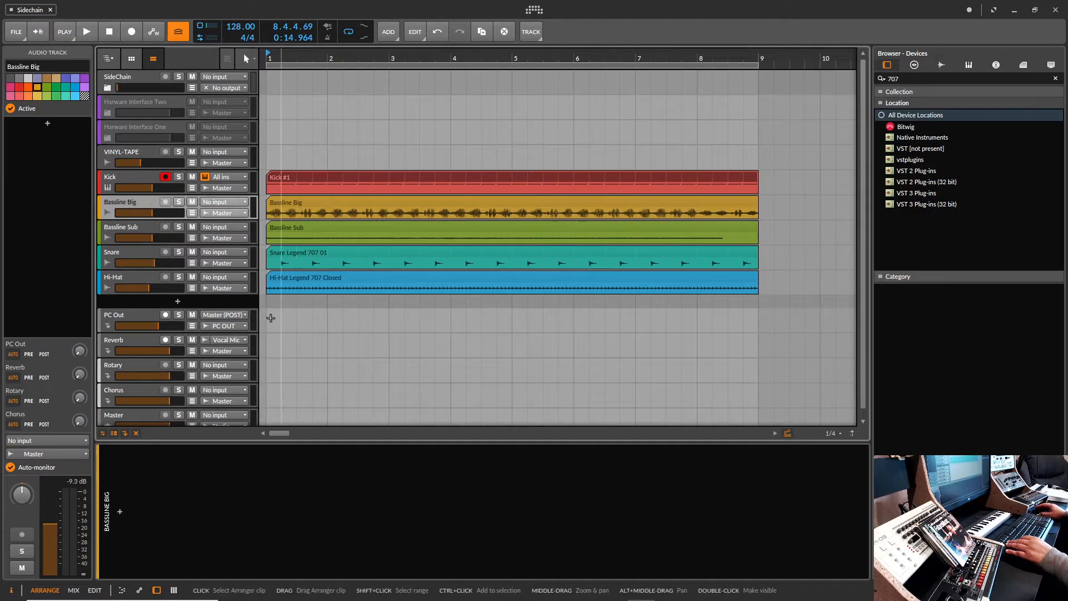
Step: Audition the Kick, Bassline Big, Bassline Sub, Snare and Hi-Hat tracks one at a time by soloing each during playback
{"action": "left_click", "coordinate": [180, 177]}
{"action": "key", "text": "space"}
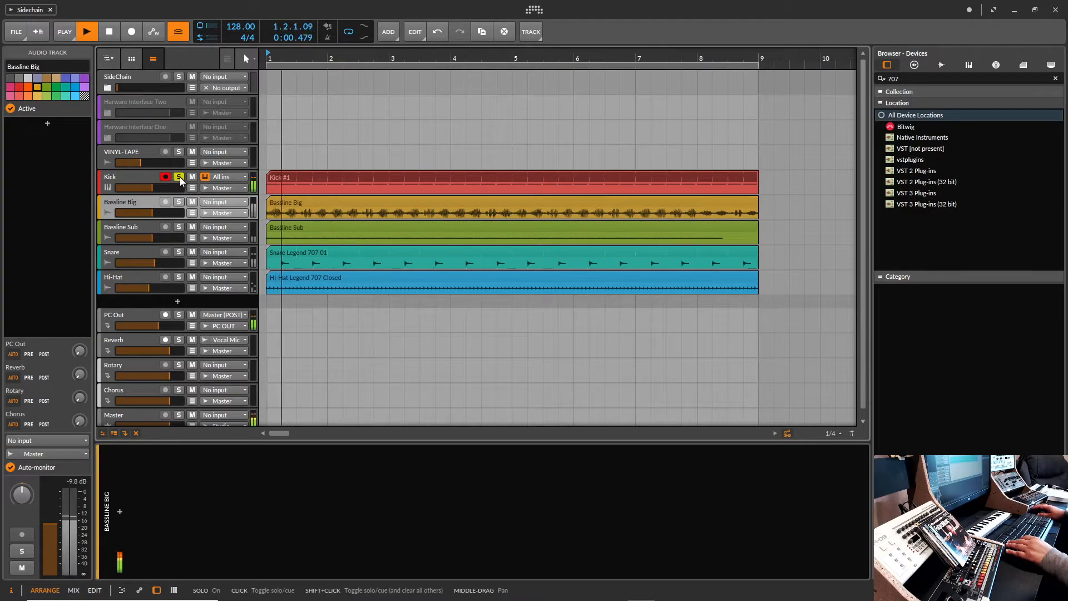
{"action": "left_click", "coordinate": [179, 203], "text": "shift"}
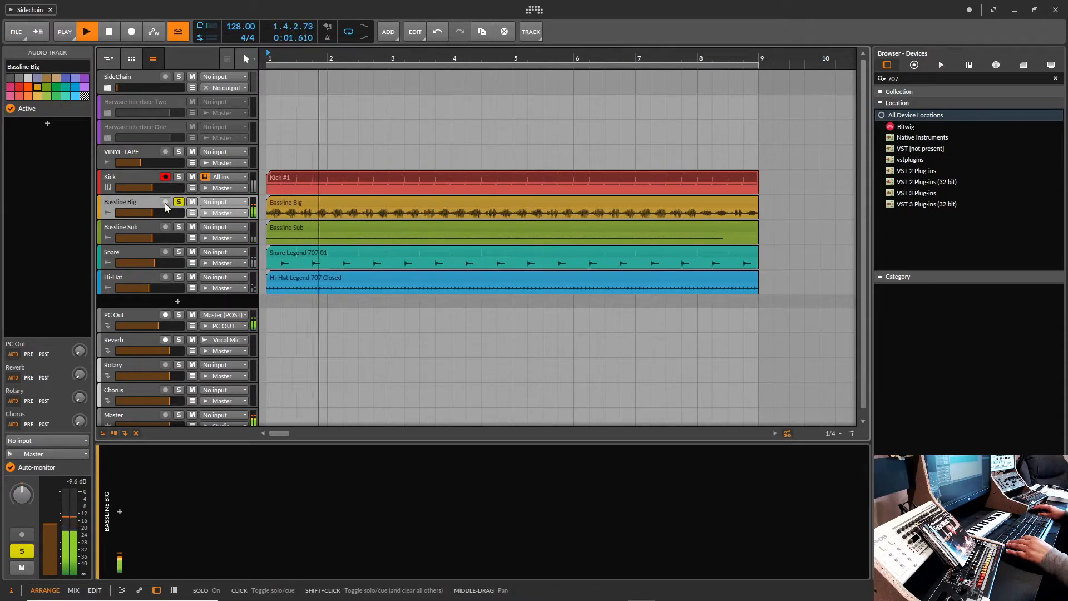
{"action": "left_click", "coordinate": [177, 227], "text": "shift"}
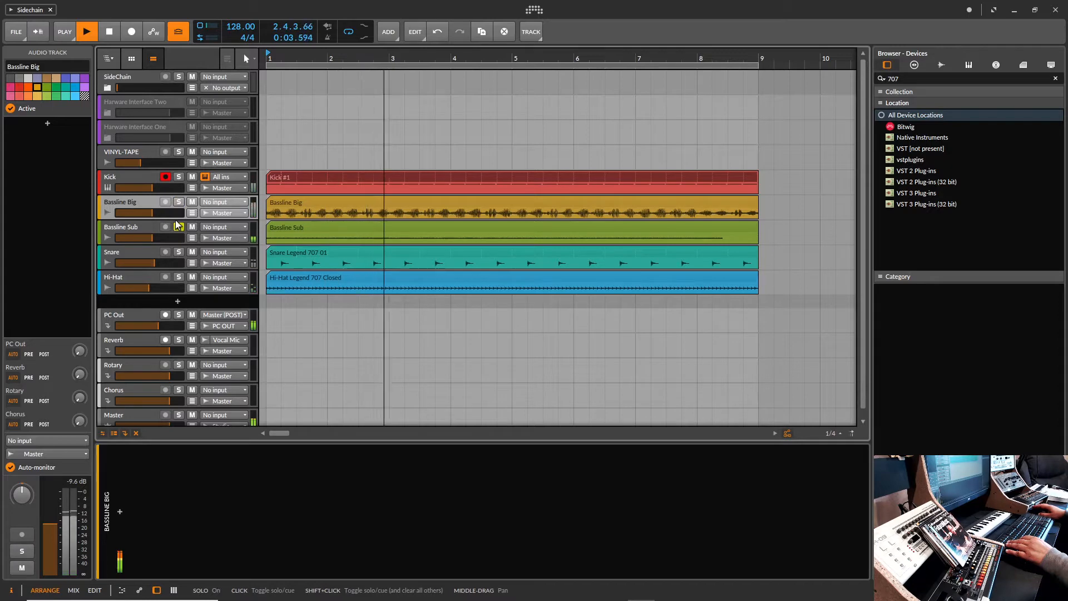
{"action": "left_click", "coordinate": [178, 227]}
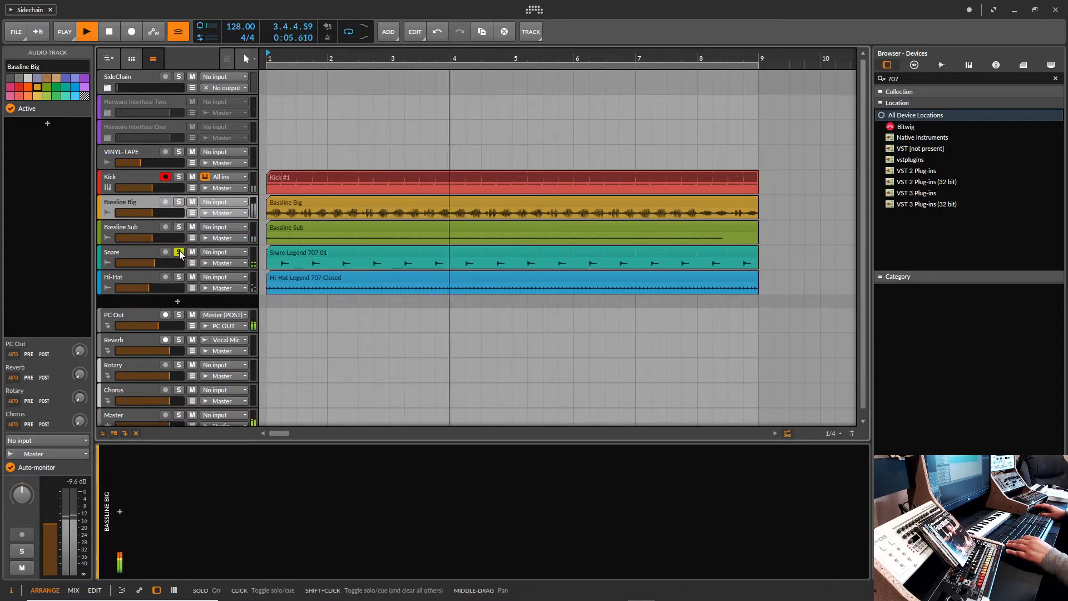
{"action": "left_click", "coordinate": [179, 278]}
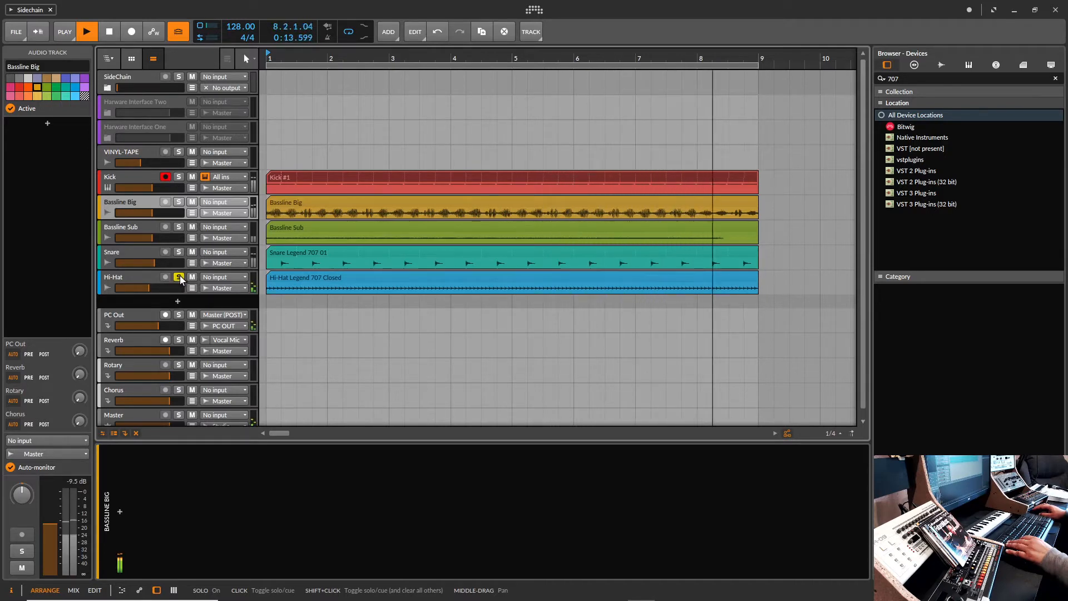
{"action": "left_click", "coordinate": [179, 277]}
{"action": "key", "text": "space"}
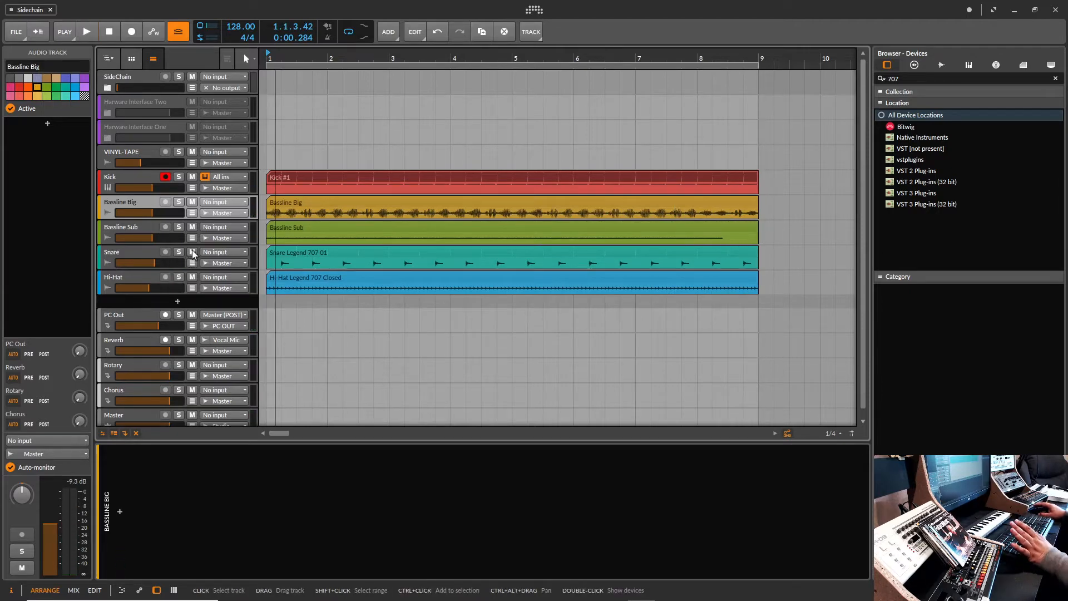
Step: Solo the Kick and Bassline Big tracks together and play them to hear how they interact
{"action": "left_click", "coordinate": [134, 181]}
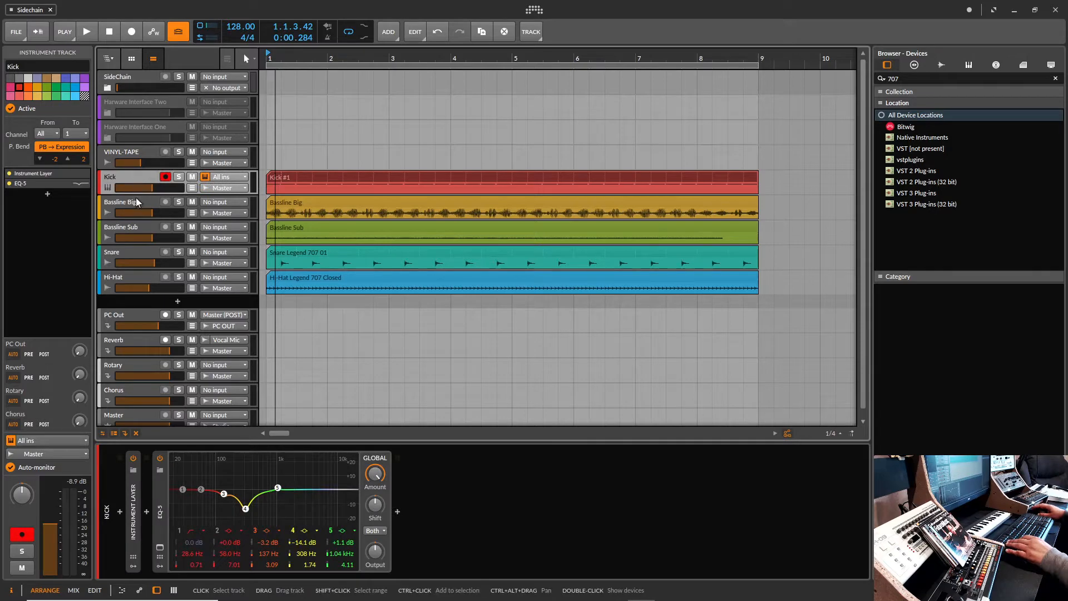
{"action": "left_click", "coordinate": [135, 200]}
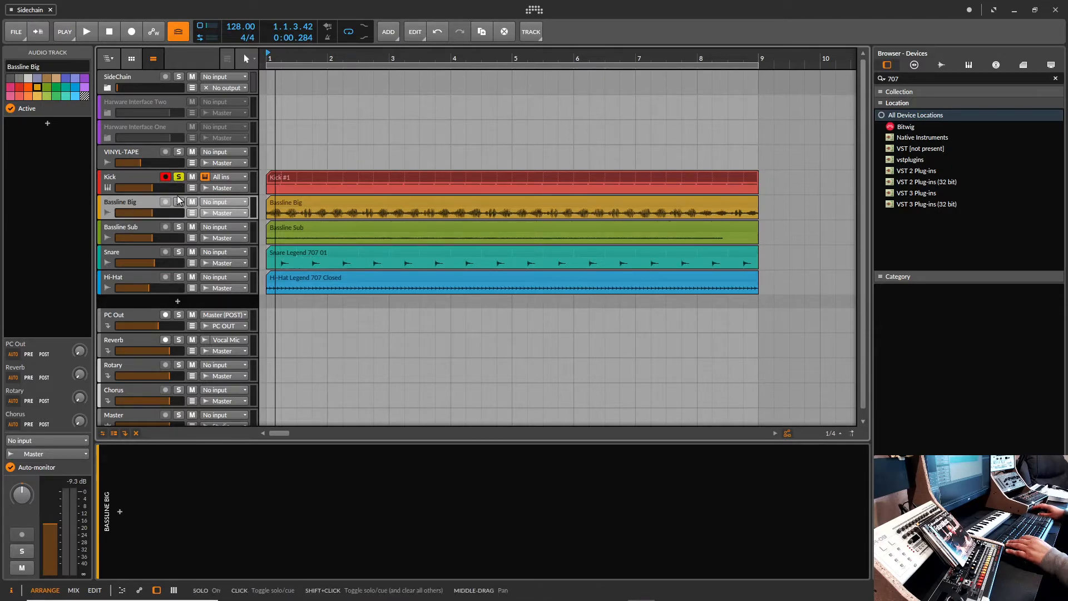
{"action": "key", "text": "space"}
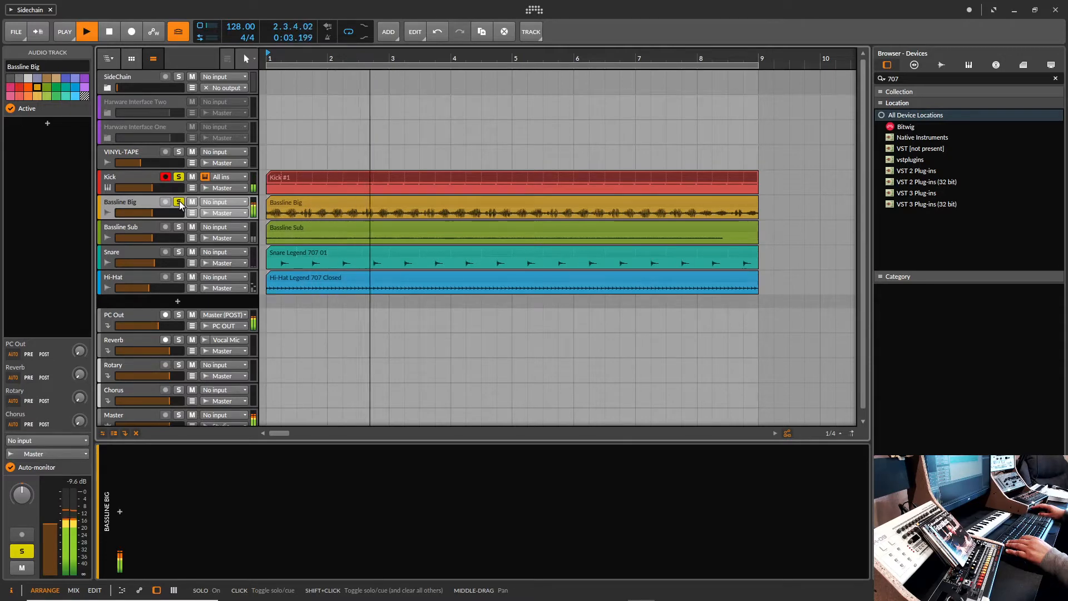
{"action": "key", "text": "space"}
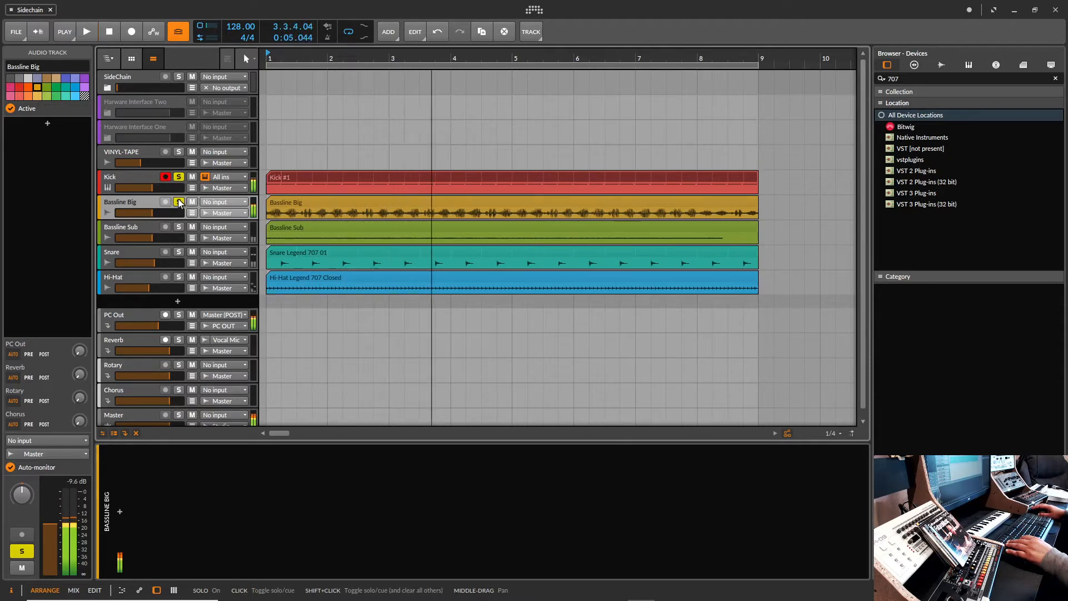
Step: Insert Bitwig's Dynamics device from the Dynamics category on the Bassline Big track
{"action": "left_click", "coordinate": [120, 512]}
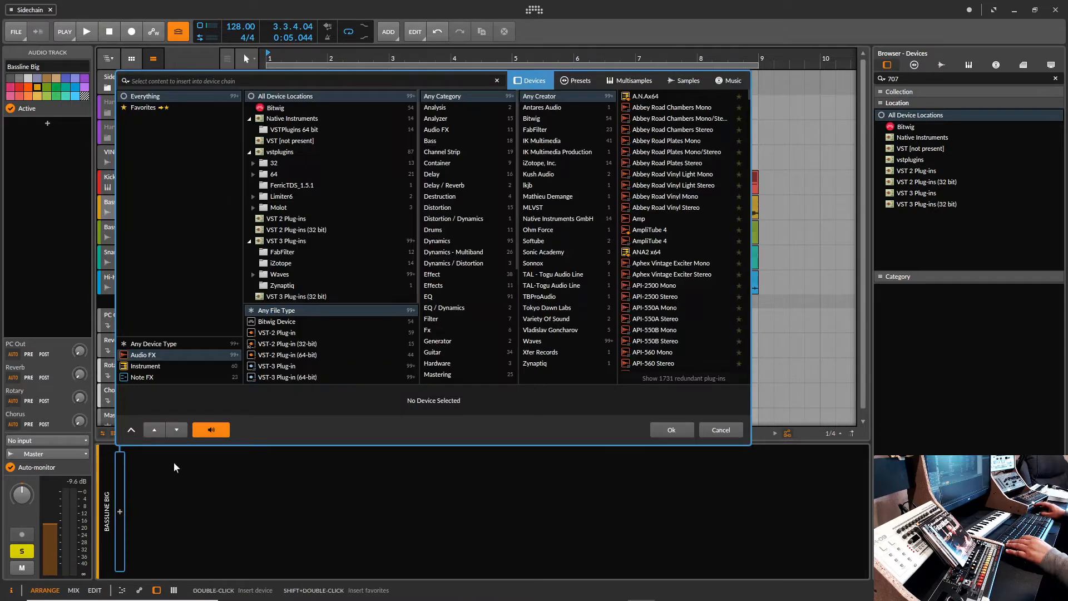
{"action": "left_click", "coordinate": [272, 322]}
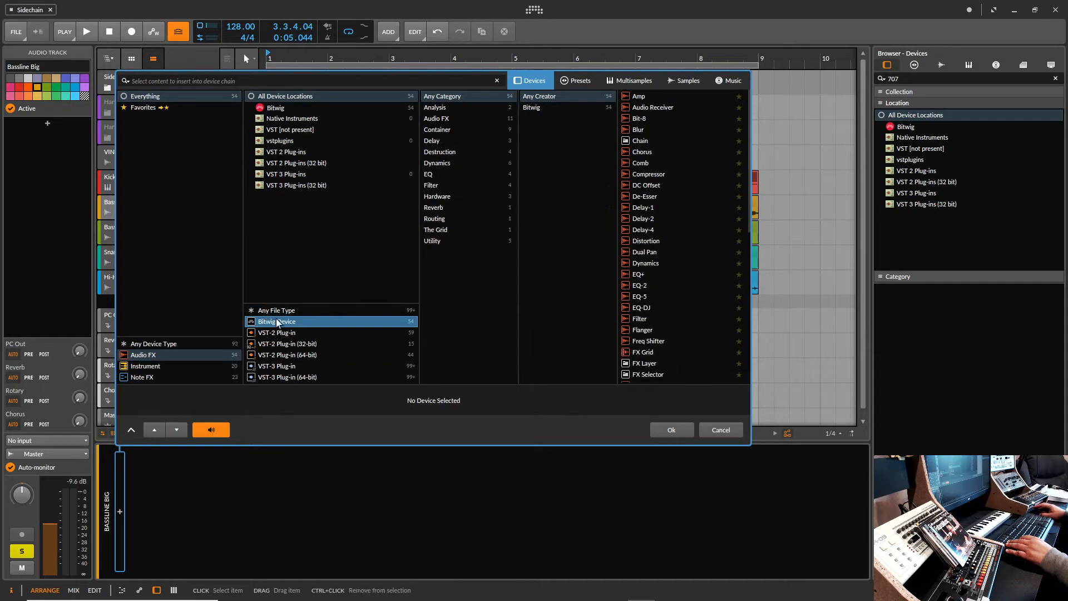
{"action": "left_click", "coordinate": [439, 163]}
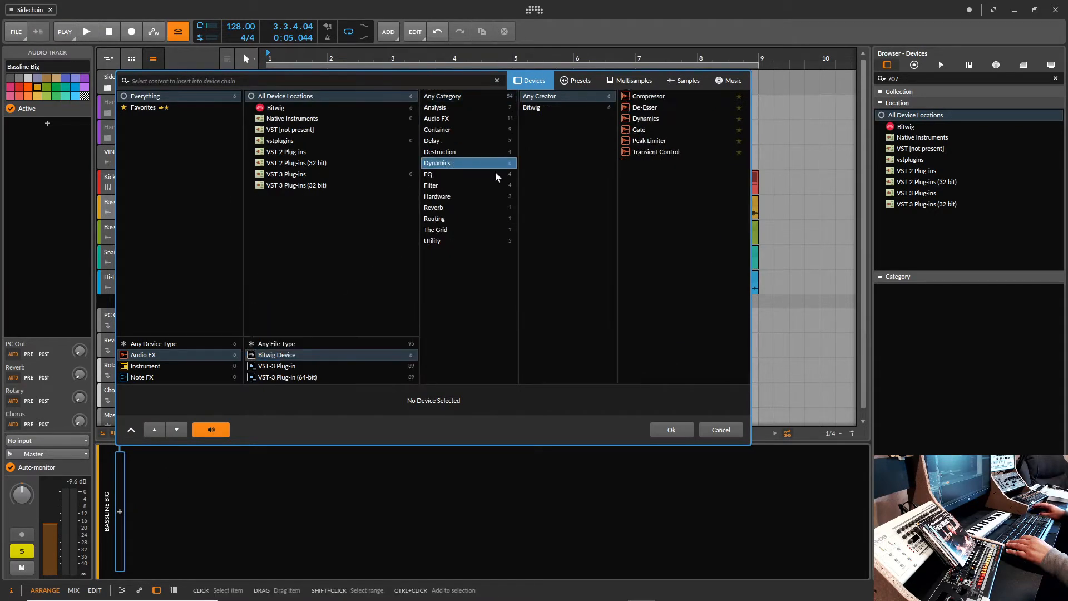
{"action": "left_click", "coordinate": [645, 118]}
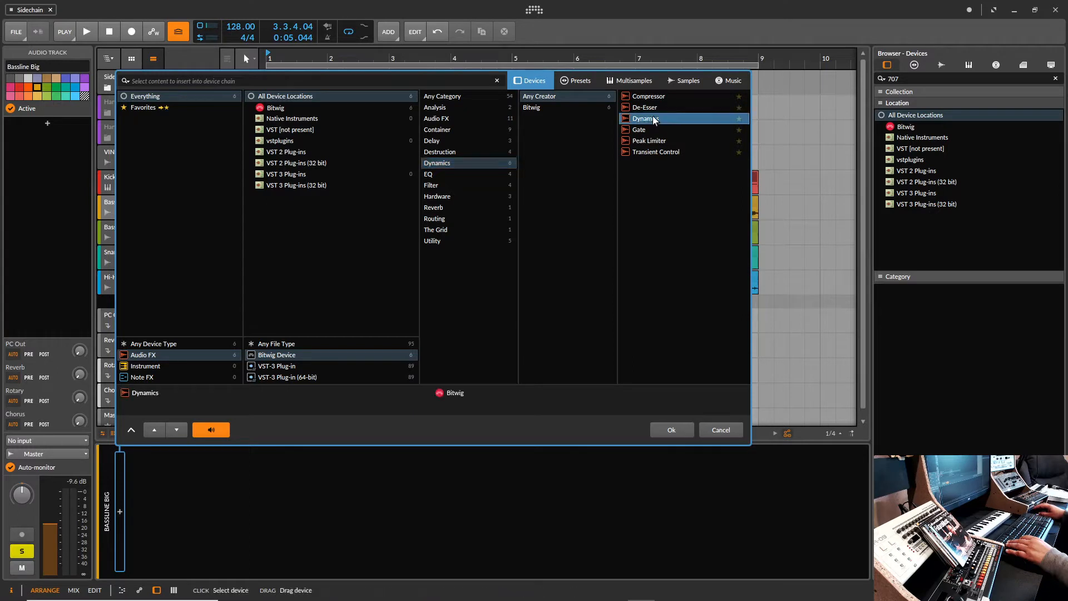
{"action": "left_click", "coordinate": [673, 428]}
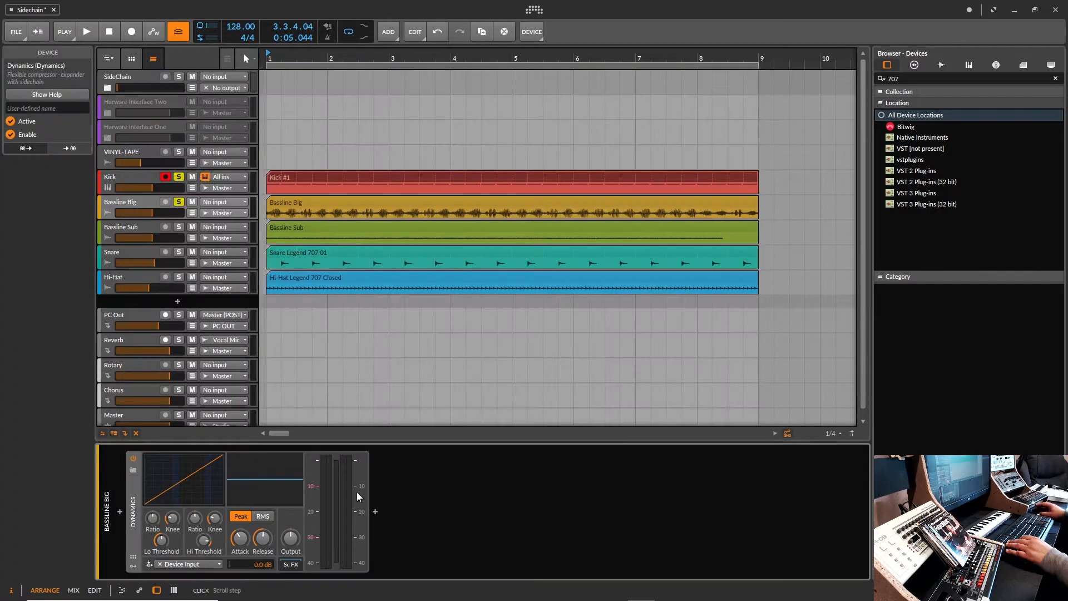
Step: Set the sidechain source of the Dynamics device to the Kick track's POST signal
{"action": "left_click", "coordinate": [197, 563]}
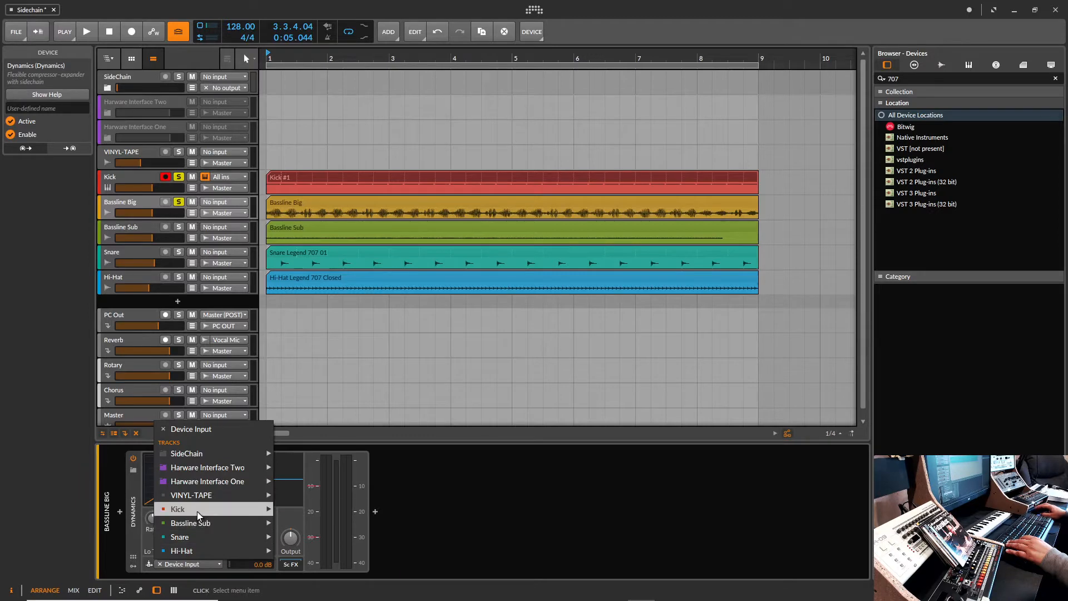
{"action": "mouse_move", "coordinate": [245, 509]}
{"action": "left_click", "coordinate": [303, 522]}
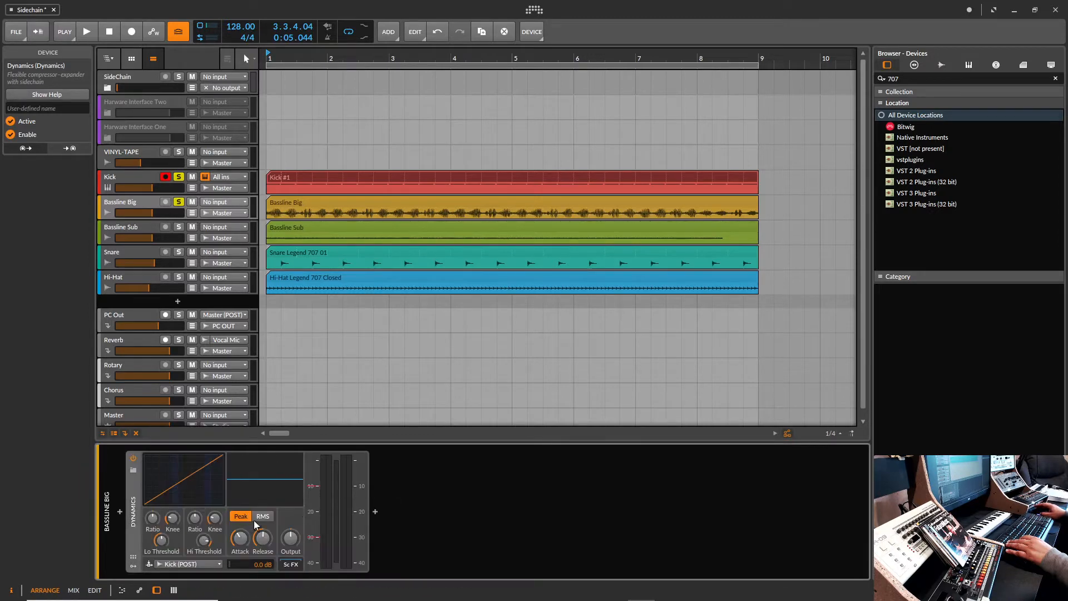
Step: During playback, raise the high ratio and lower the high threshold of Dynamics so the kick ducks the bassline
{"action": "key", "text": "space"}
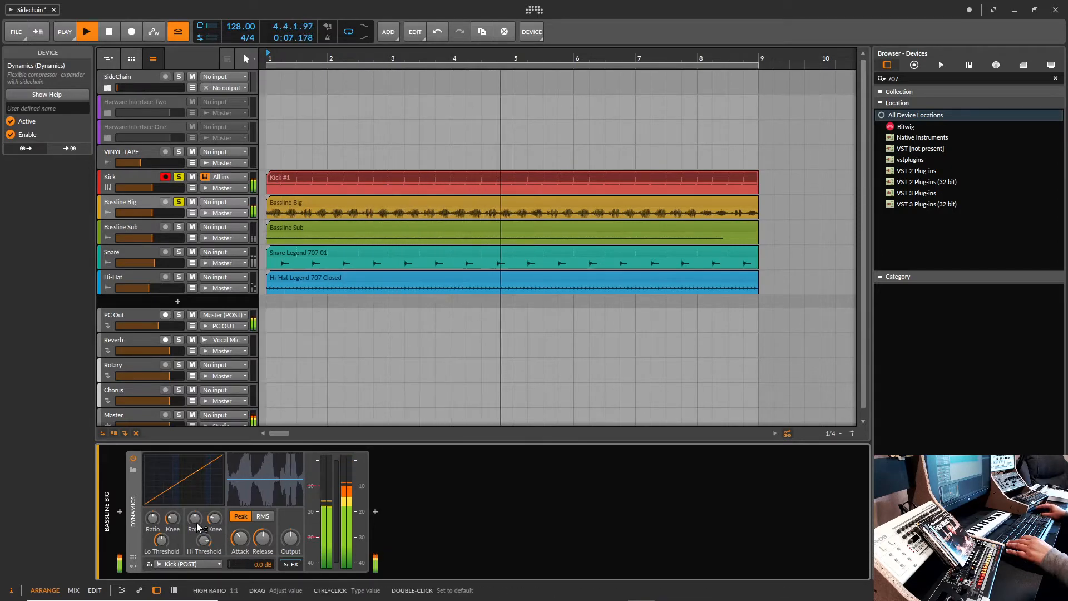
{"action": "left_click_drag", "start_coordinate": [195, 522], "coordinate": [196, 504]}
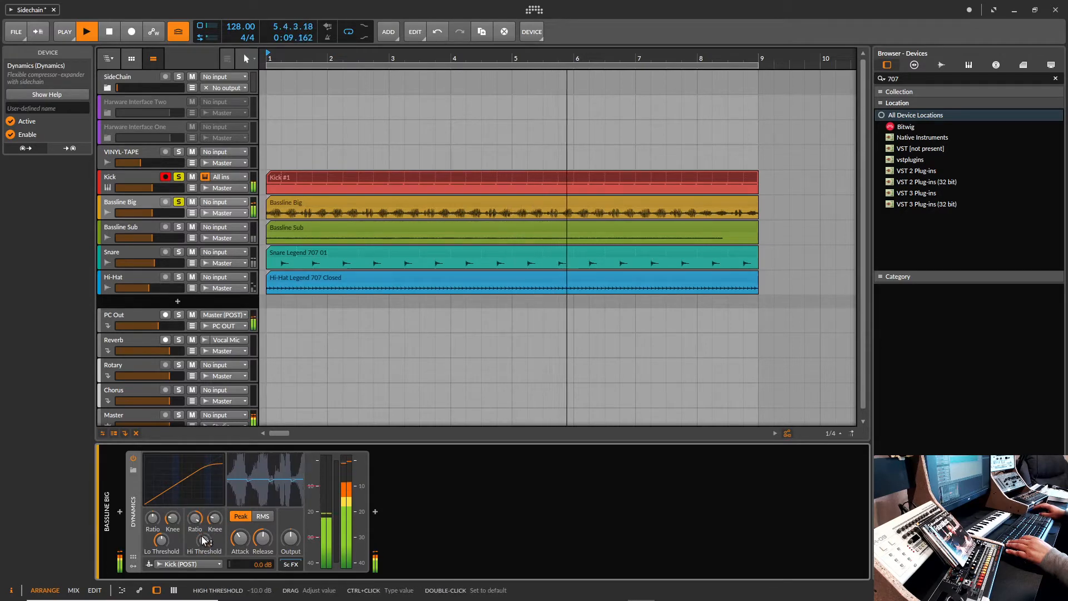
{"action": "left_click_drag", "start_coordinate": [203, 540], "coordinate": [203, 556]}
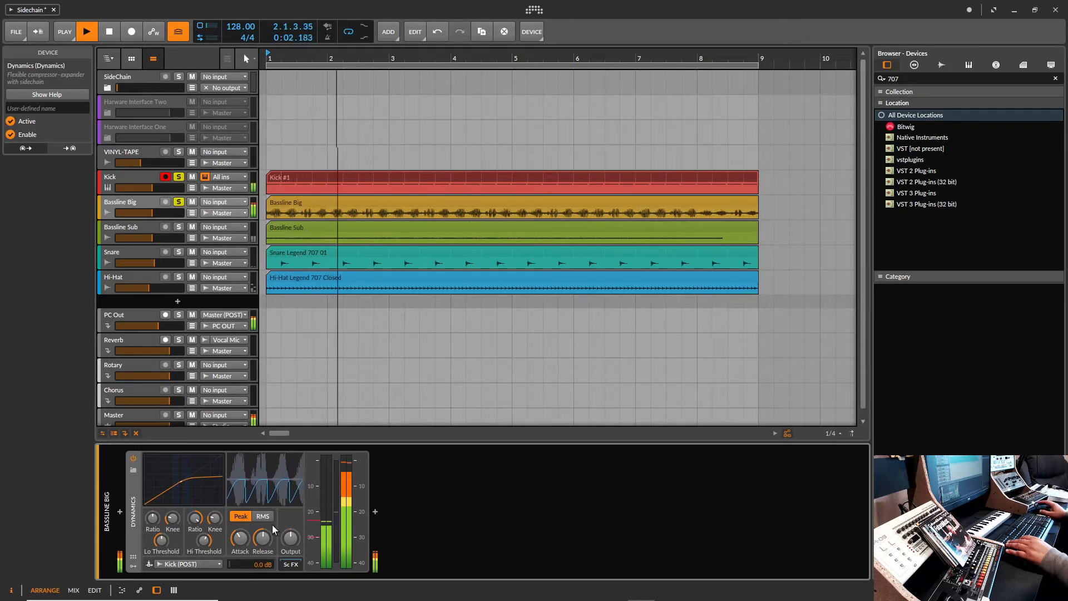
Step: Refine the ducking with the fastest attack, a hard high knee, a gentler high ratio and a lower high threshold
{"action": "left_click_drag", "start_coordinate": [242, 540], "coordinate": [215, 505]}
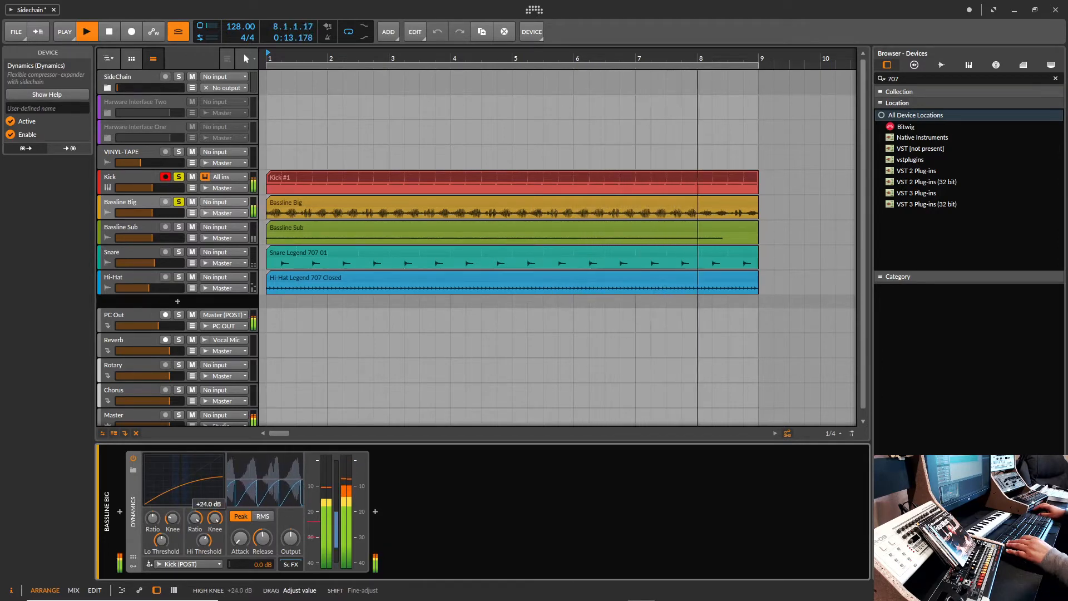
{"action": "left_click_drag", "start_coordinate": [215, 518], "coordinate": [215, 529]}
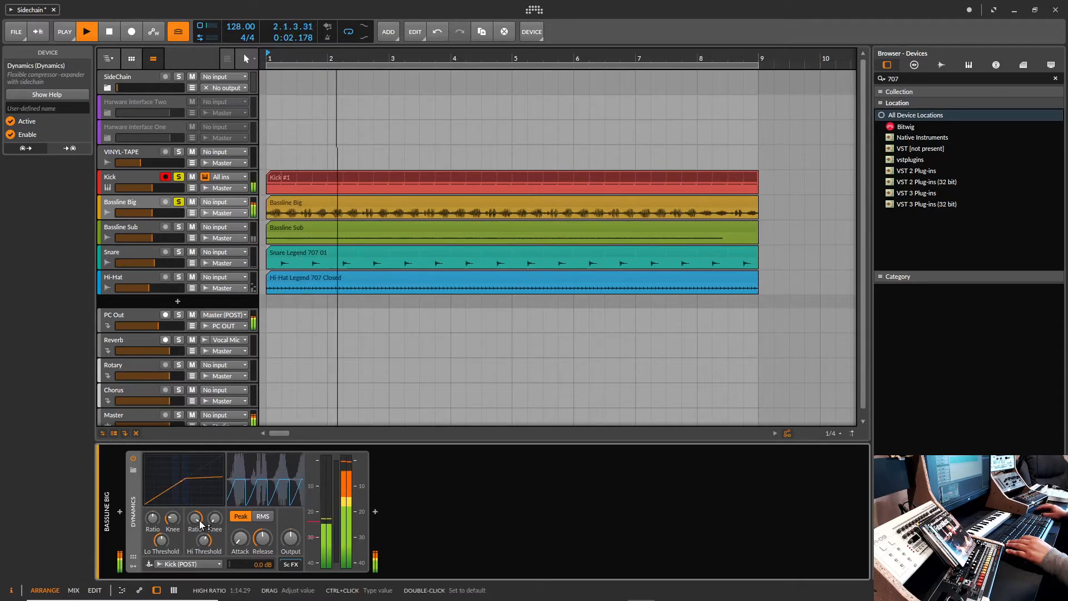
{"action": "mouse_move", "coordinate": [201, 525]}
{"action": "left_mouse_down"}
{"action": "mouse_move", "coordinate": [200, 493]}
{"action": "mouse_move", "coordinate": [204, 537]}
{"action": "left_mouse_up"}
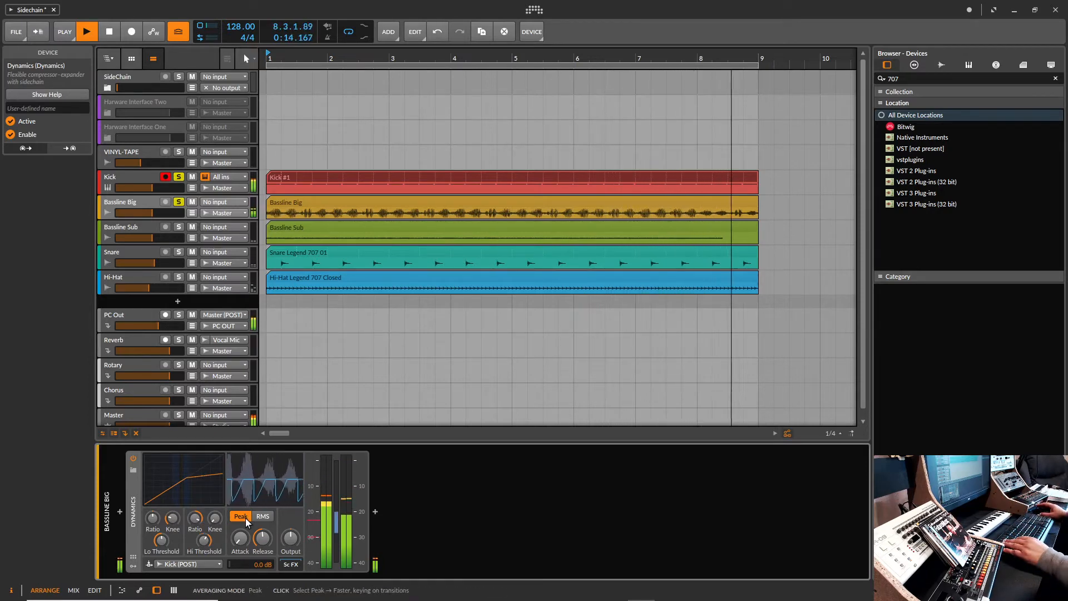
{"action": "left_click_drag", "start_coordinate": [204, 540], "coordinate": [204, 550]}
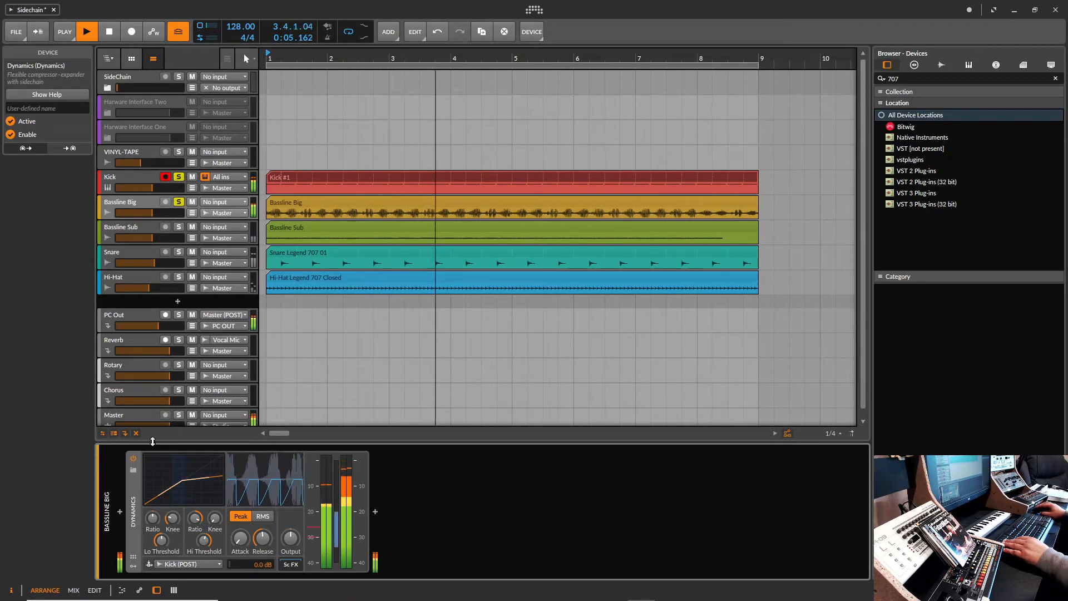
Step: Compare the bassline with Dynamics off and on, and clear the solos on Bassline Big and Kick
{"action": "left_click", "coordinate": [133, 458]}
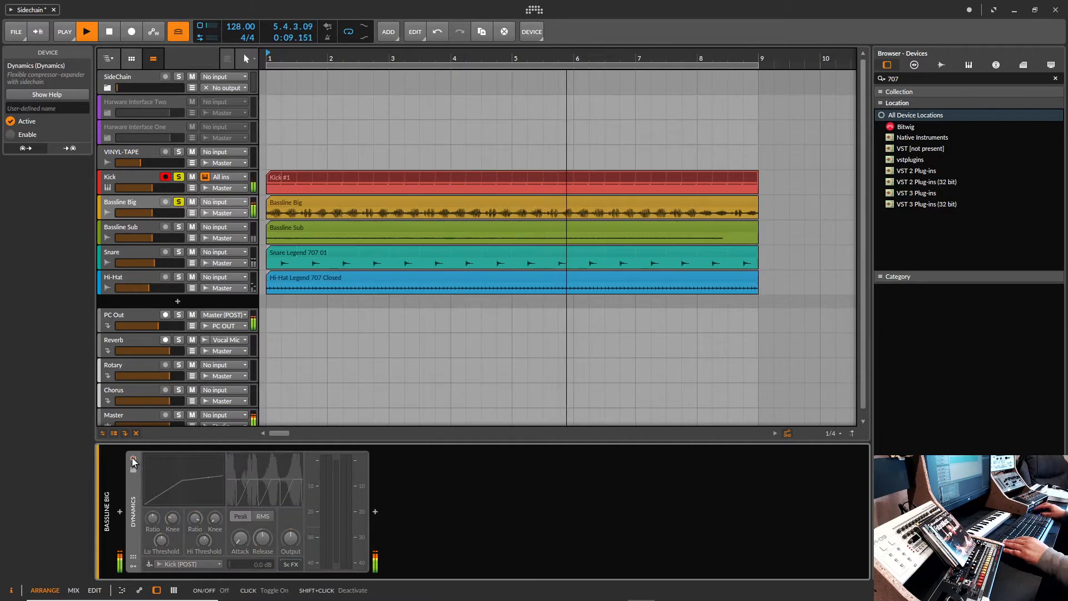
{"action": "left_click", "coordinate": [133, 458]}
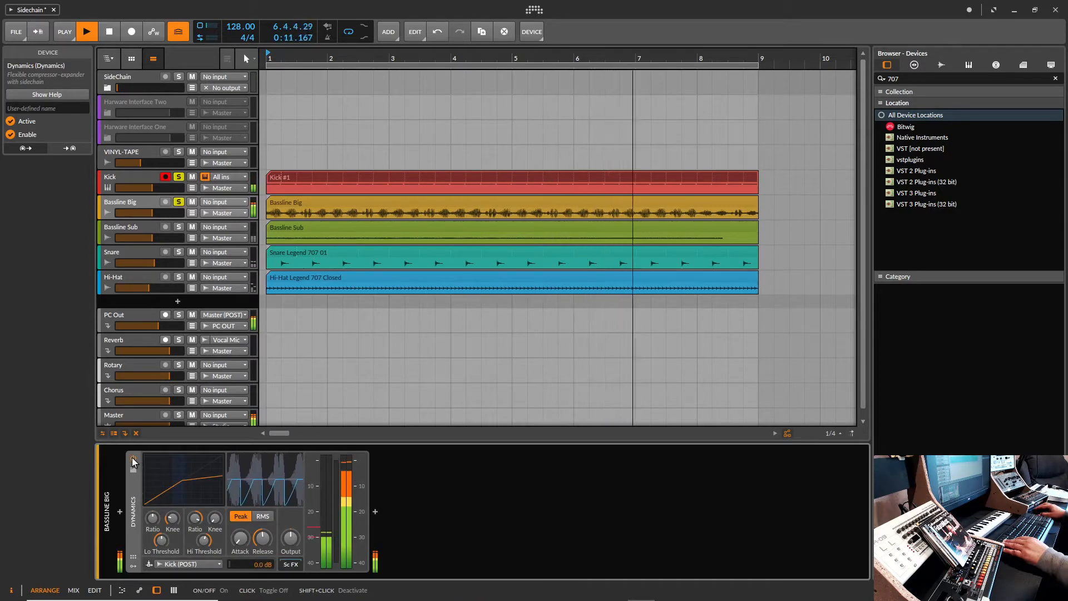
{"action": "left_click", "coordinate": [178, 203]}
{"action": "left_click", "coordinate": [178, 178]}
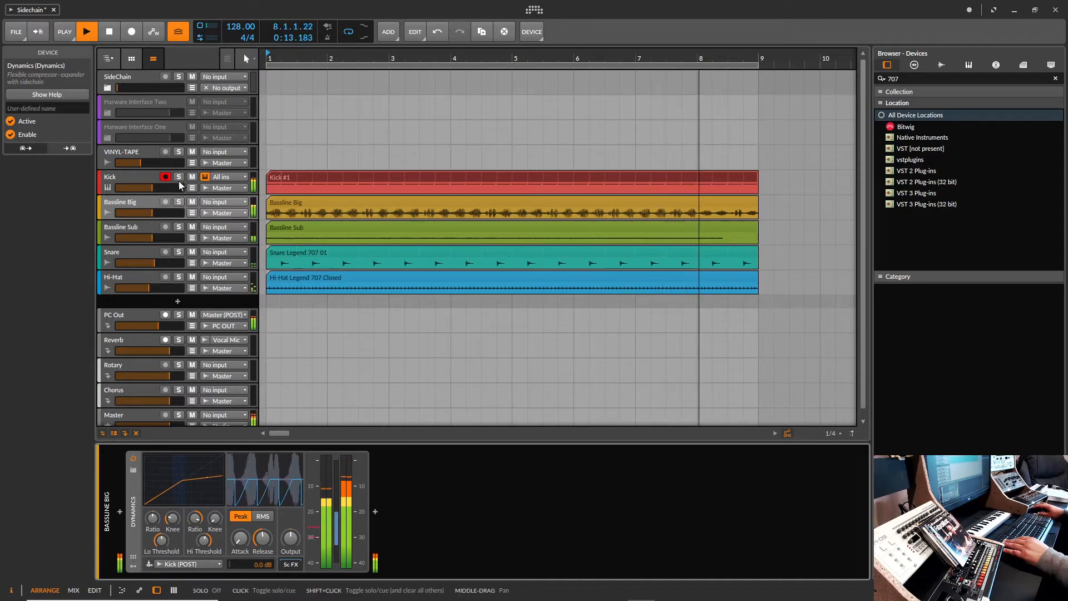
{"action": "key", "text": "space"}
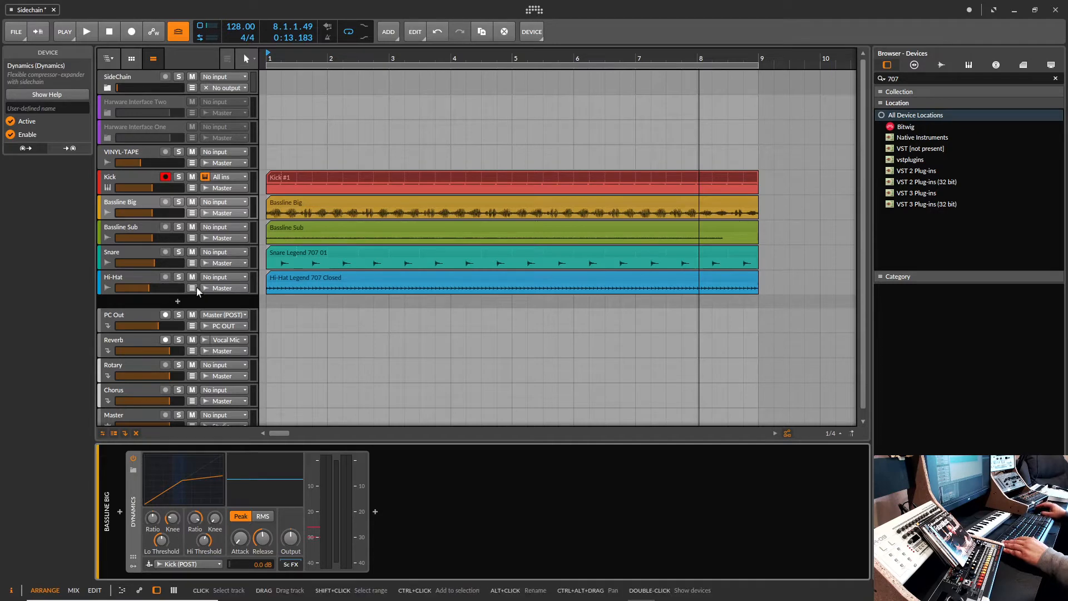
Step: Play the full mix and compare it with the Bassline Big Dynamics device off and on
{"action": "key", "text": "space"}
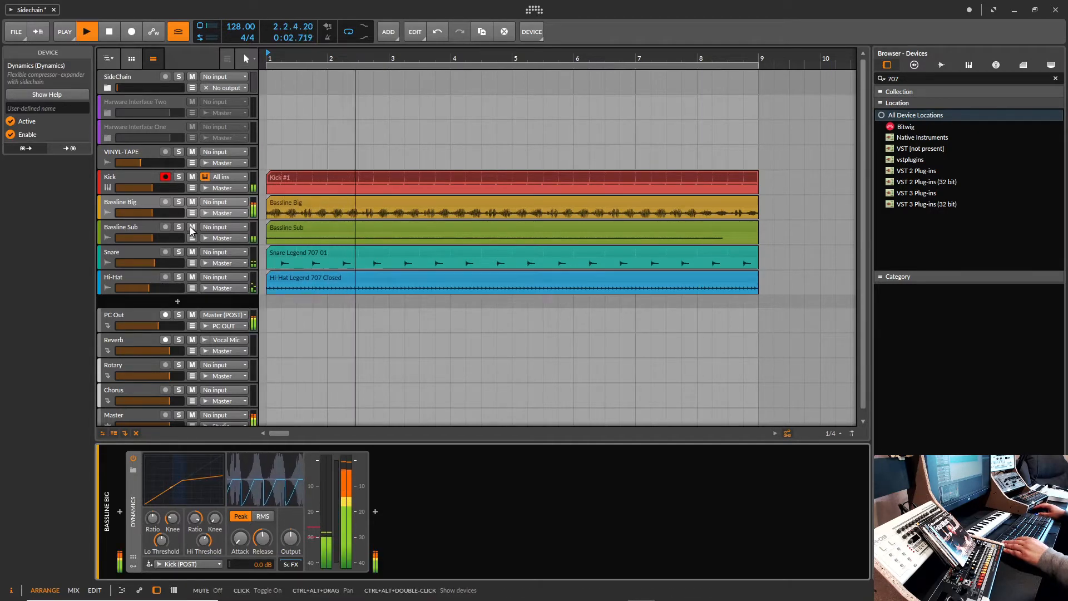
{"action": "left_click", "coordinate": [132, 458]}
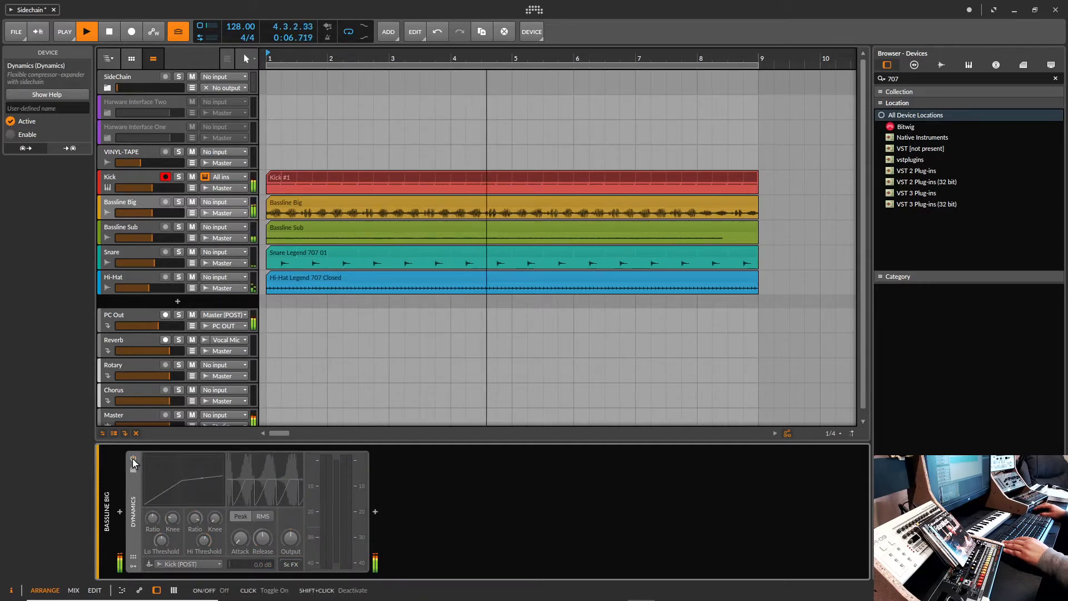
{"action": "left_click", "coordinate": [132, 458]}
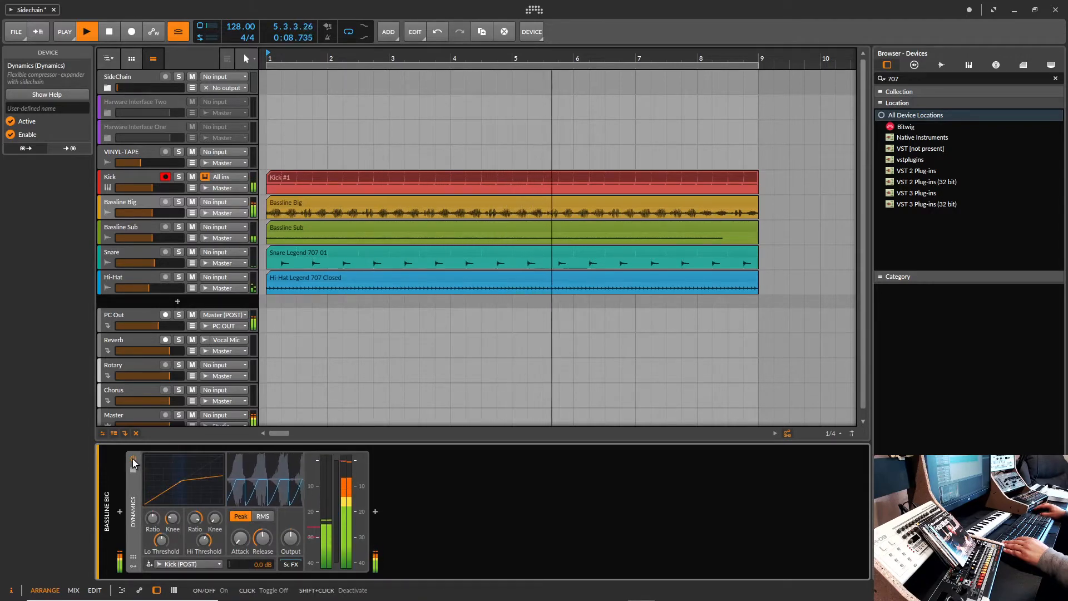
Step: Stop playback and copy the sidechained Dynamics device from Bassline Big onto the Bassline Sub track
{"action": "key", "text": "space"}
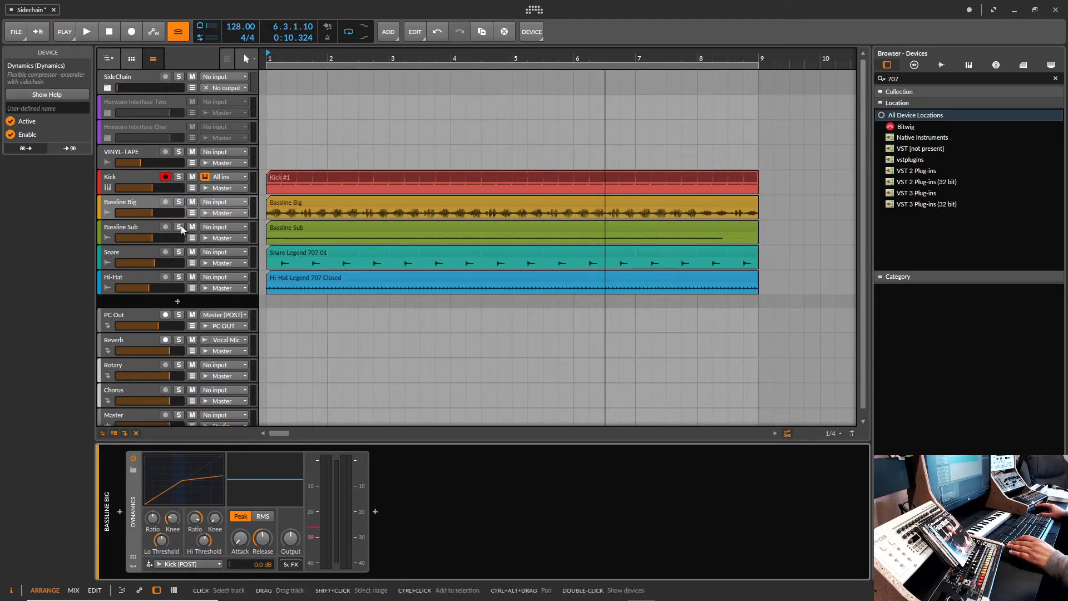
{"action": "left_click", "coordinate": [140, 232]}
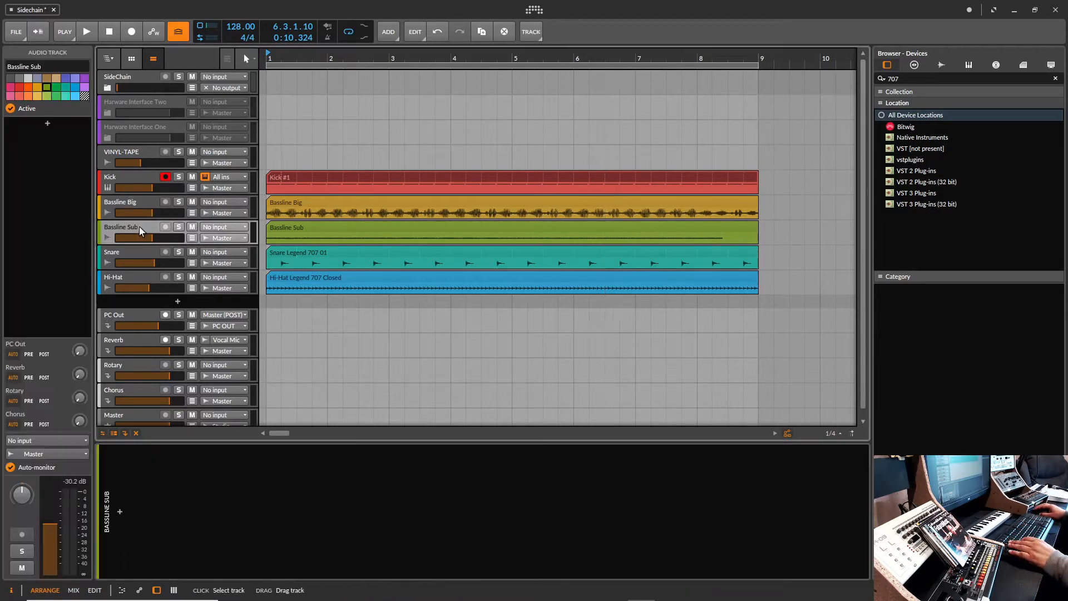
{"action": "left_click", "coordinate": [158, 480]}
{"action": "key", "text": "ctrl+v"}
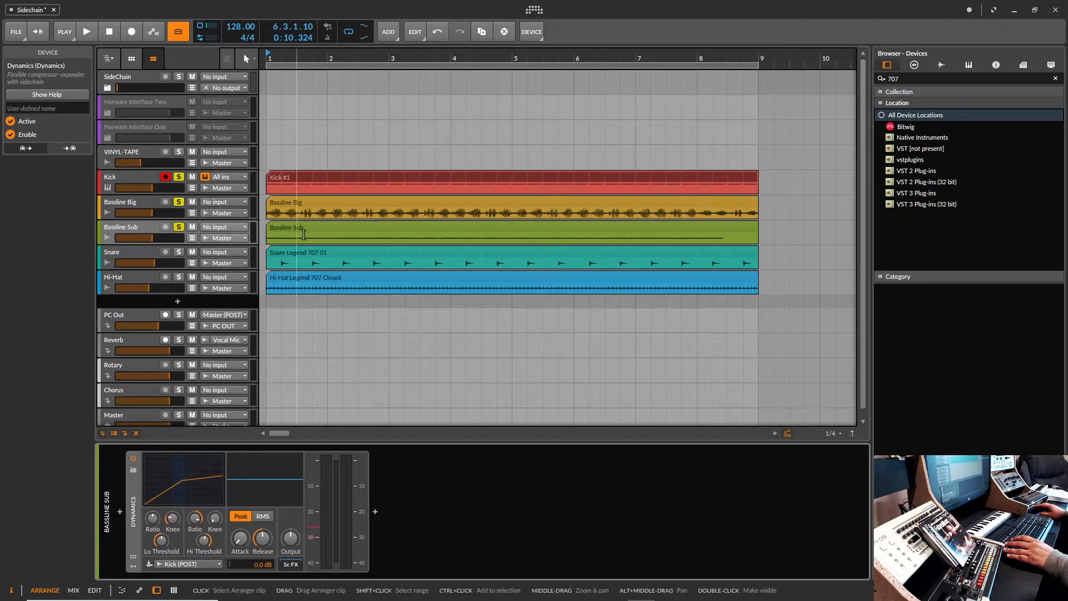
Step: During playback, solo only Kick and Bassline Sub and raise the Bassline Sub Dynamics high threshold to about -18.3 dB
{"action": "key", "text": "space"}
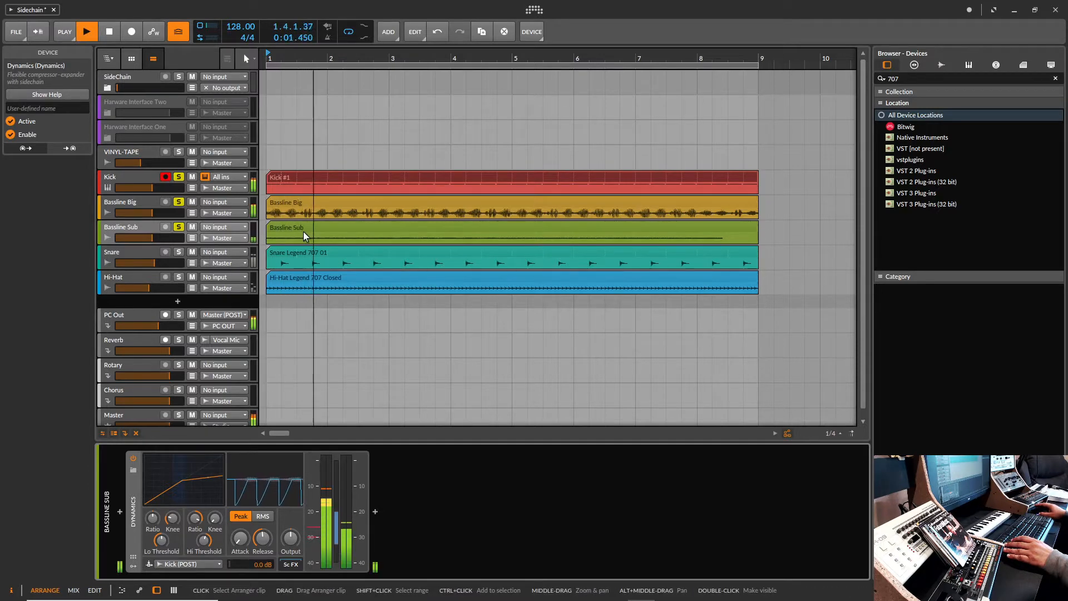
{"action": "left_click", "coordinate": [179, 177]}
{"action": "left_click", "coordinate": [179, 203]}
{"action": "left_click", "coordinate": [180, 177]}
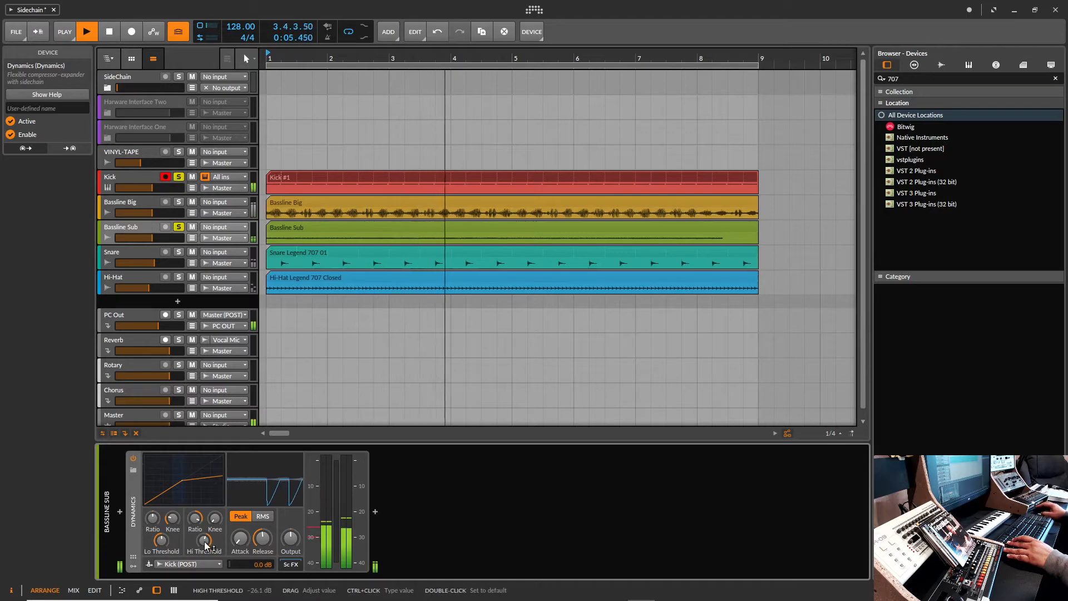
{"action": "left_click_drag", "start_coordinate": [205, 541], "coordinate": [204, 521]}
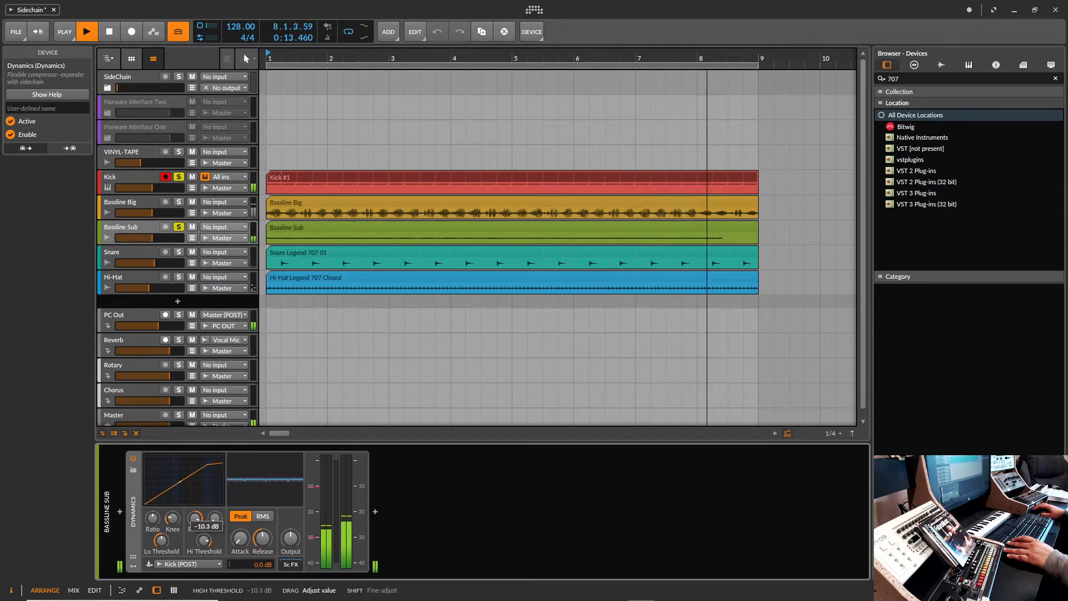
{"action": "left_click_drag", "start_coordinate": [203, 535], "coordinate": [204, 544]}
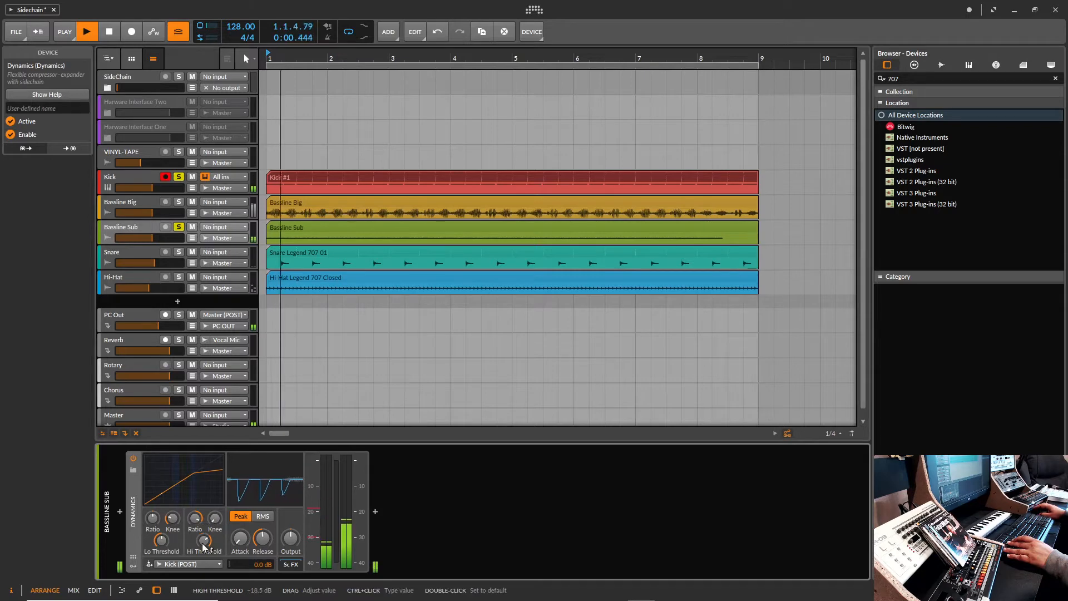
Step: Boost the quiet Bassline Sub, raising the gain of its audio clip to +12 dB
{"action": "left_click", "coordinate": [153, 238]}
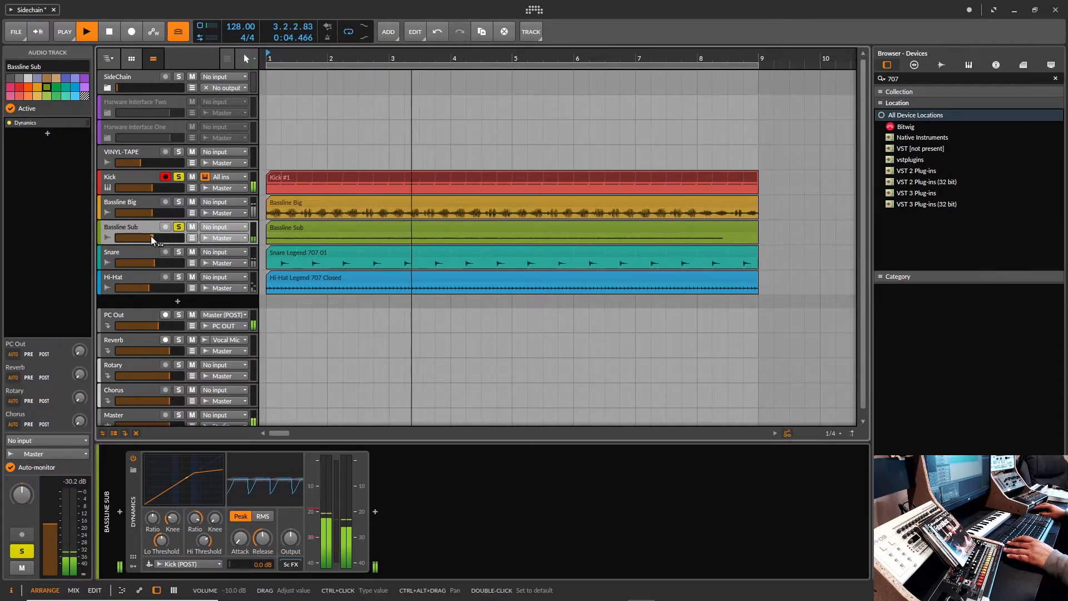
{"action": "mouse_move", "coordinate": [154, 238]}
{"action": "left_mouse_down"}
{"action": "mouse_move", "coordinate": [166, 238]}
{"action": "mouse_move", "coordinate": [153, 238]}
{"action": "left_mouse_up"}
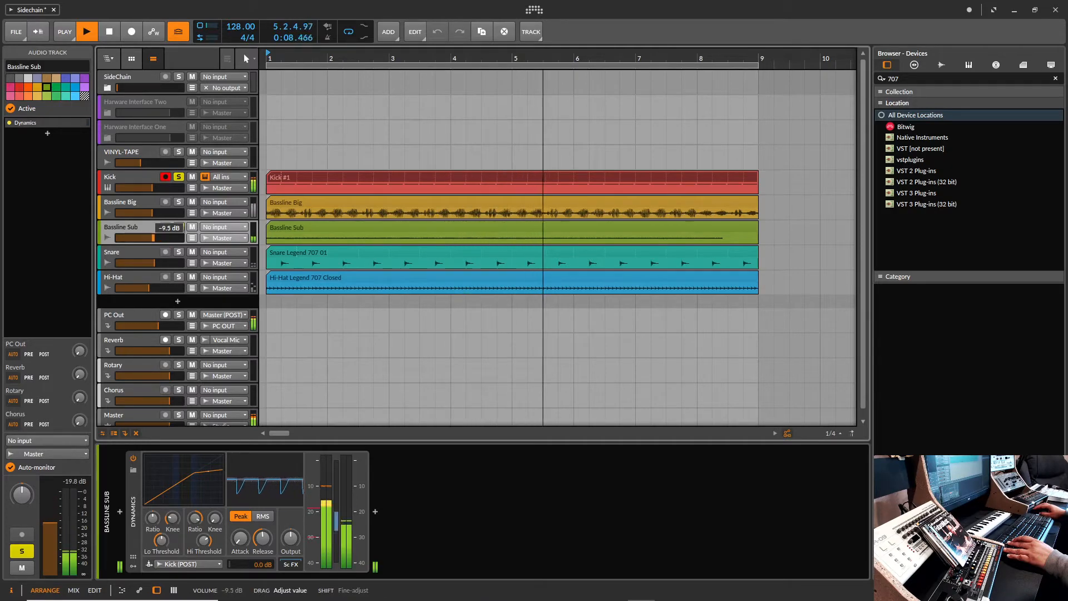
{"action": "double_click", "coordinate": [282, 227]}
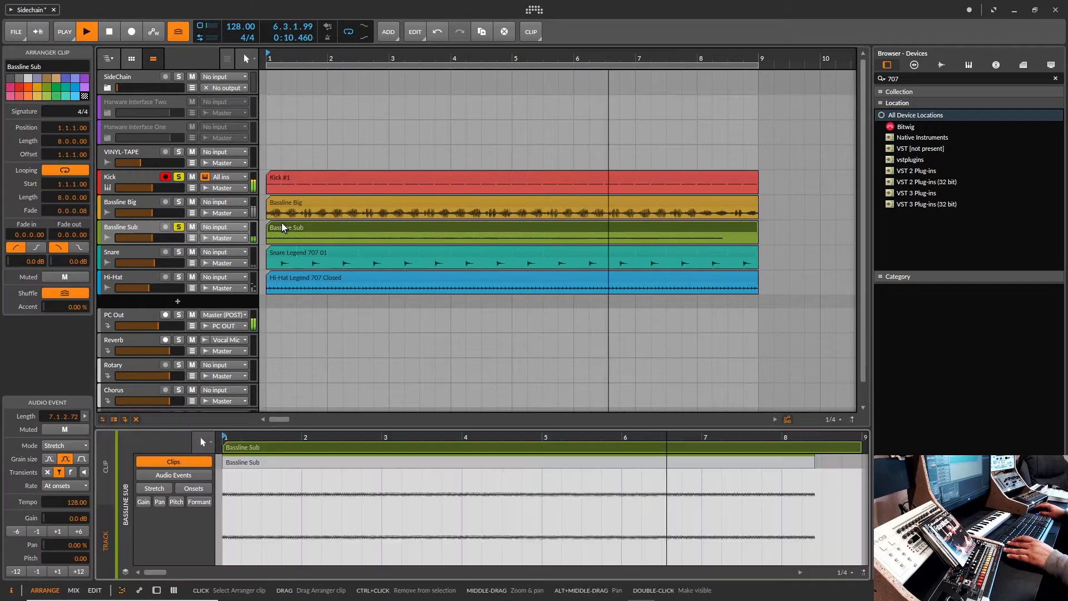
{"action": "left_click", "coordinate": [81, 533]}
{"action": "left_click", "coordinate": [81, 532]}
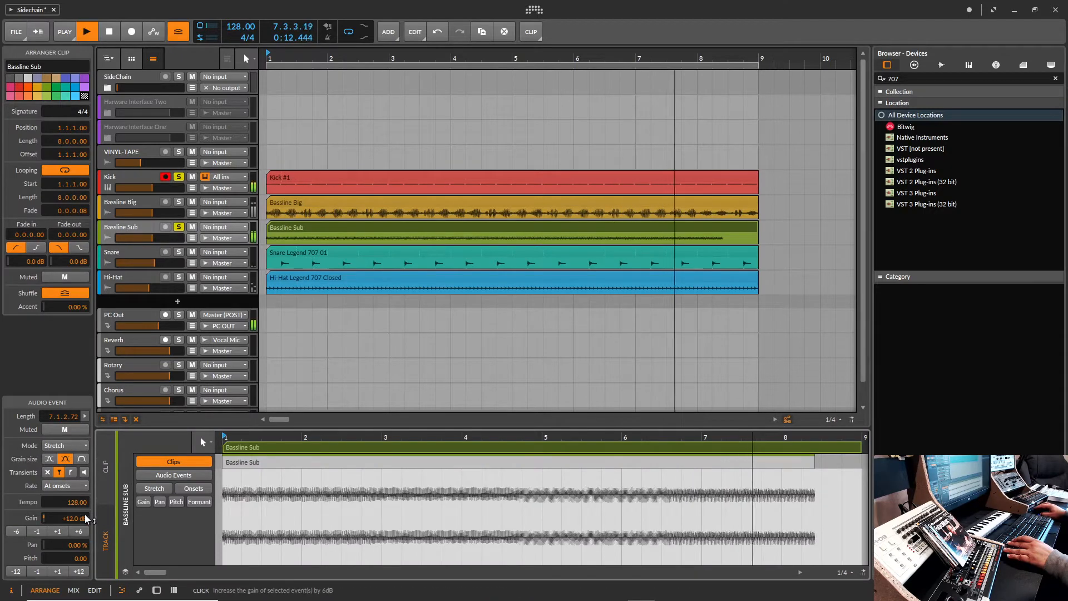
Step: Return to the Bassline Sub devices and fine-tune the Dynamics high threshold and release, with the release at about 263 ms
{"action": "left_click", "coordinate": [147, 229]}
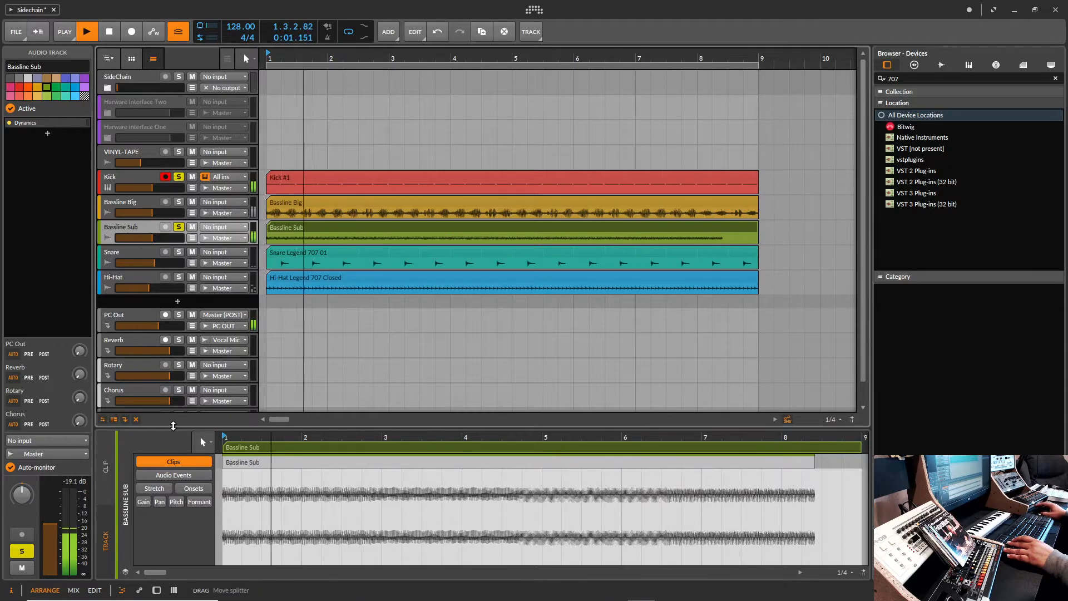
{"action": "key", "text": "d"}
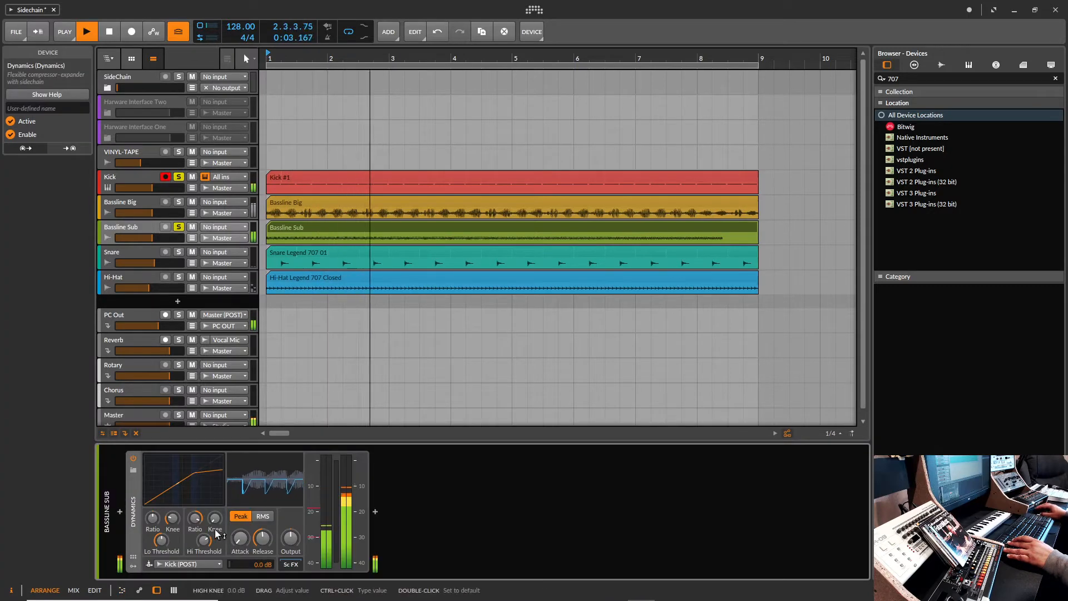
{"action": "left_click_drag", "start_coordinate": [204, 541], "coordinate": [263, 536]}
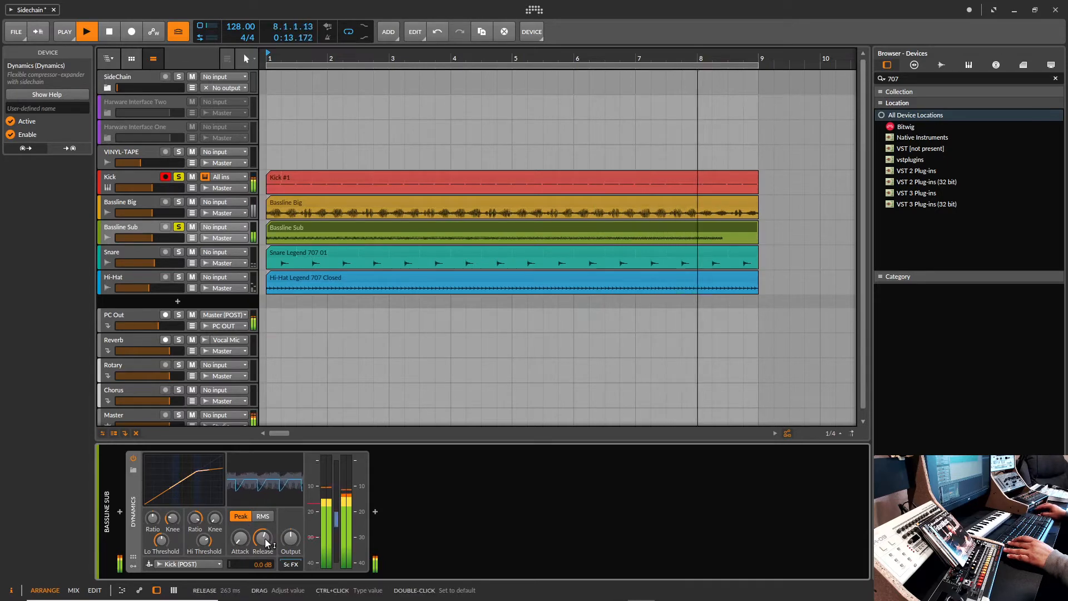
Step: Clear the solos on Kick and Bassline Sub, listen to the full mix and stop playback
{"action": "left_click", "coordinate": [178, 177]}
{"action": "left_click", "coordinate": [178, 201]}
{"action": "left_click", "coordinate": [178, 226]}
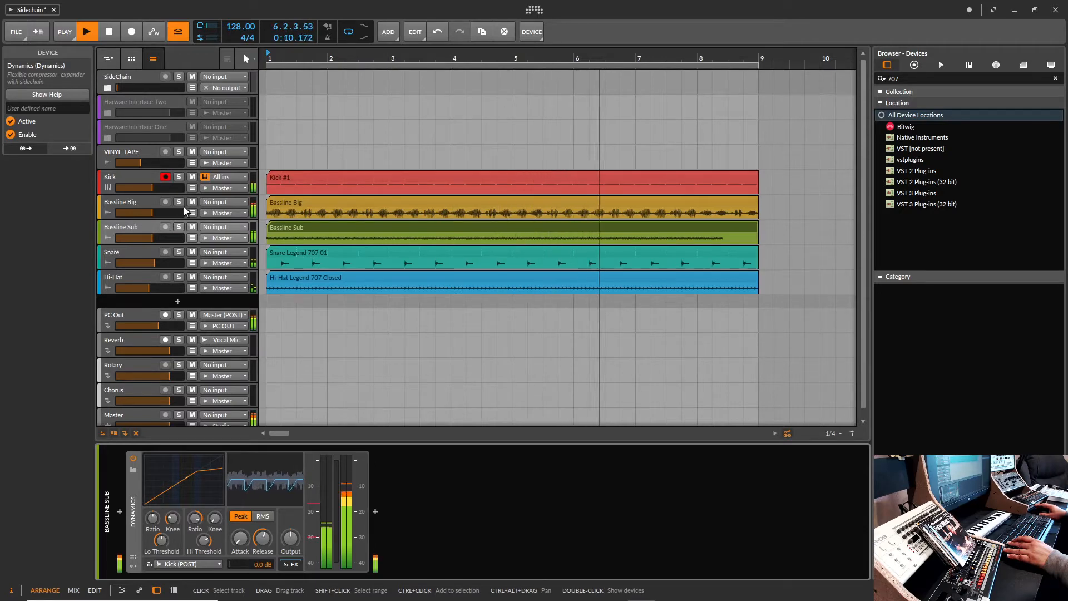
{"action": "key", "text": "space"}
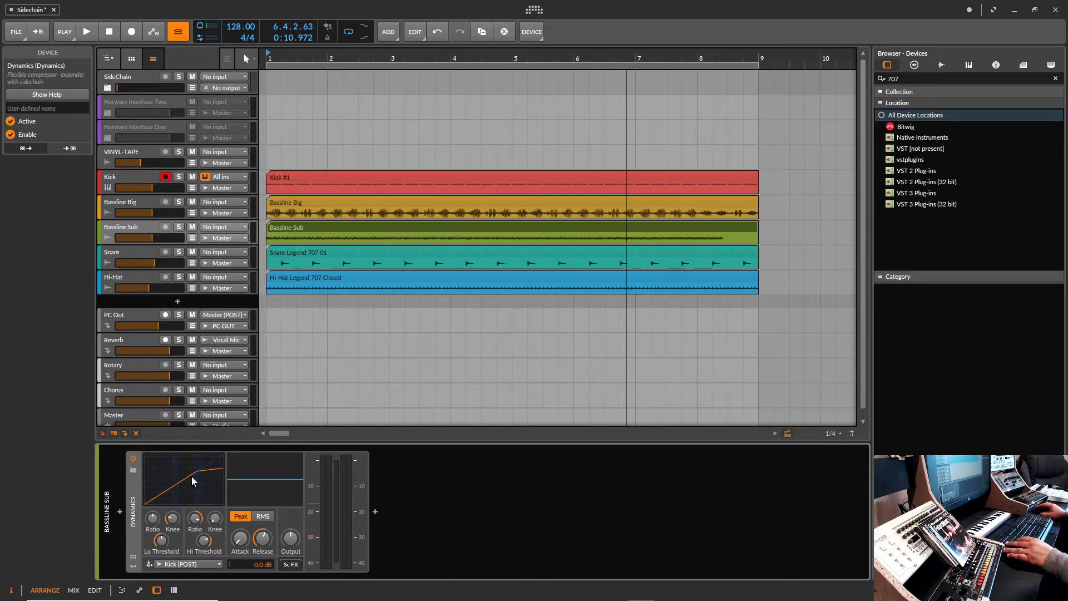
Step: Group the Bassline Big and Bassline Sub tracks together
{"action": "left_click", "coordinate": [132, 202]}
{"action": "left_click", "coordinate": [132, 226], "text": "shift"}
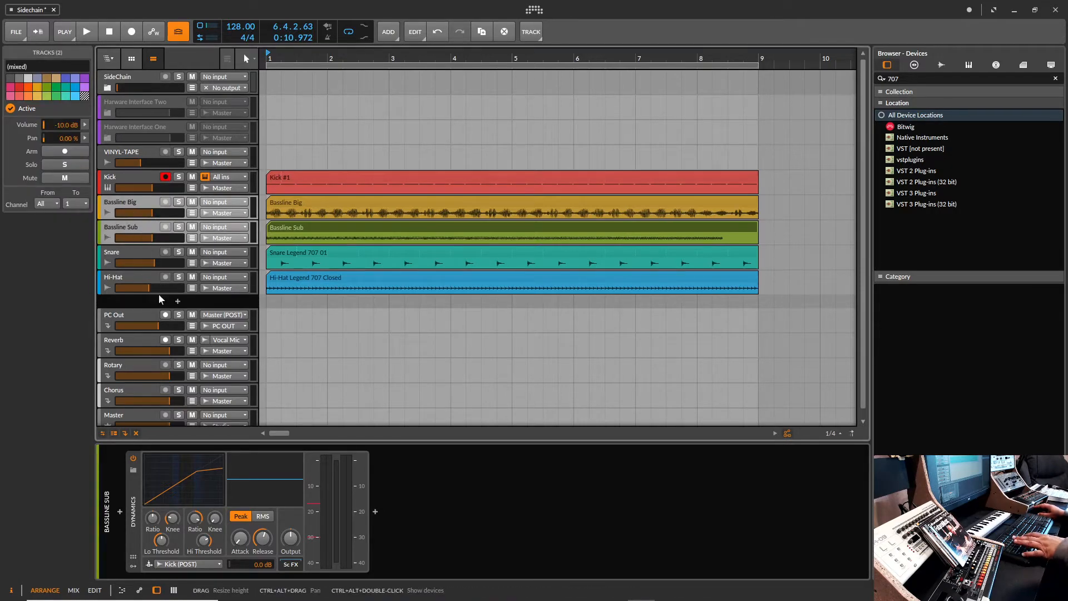
{"action": "key", "text": "ctrl+g"}
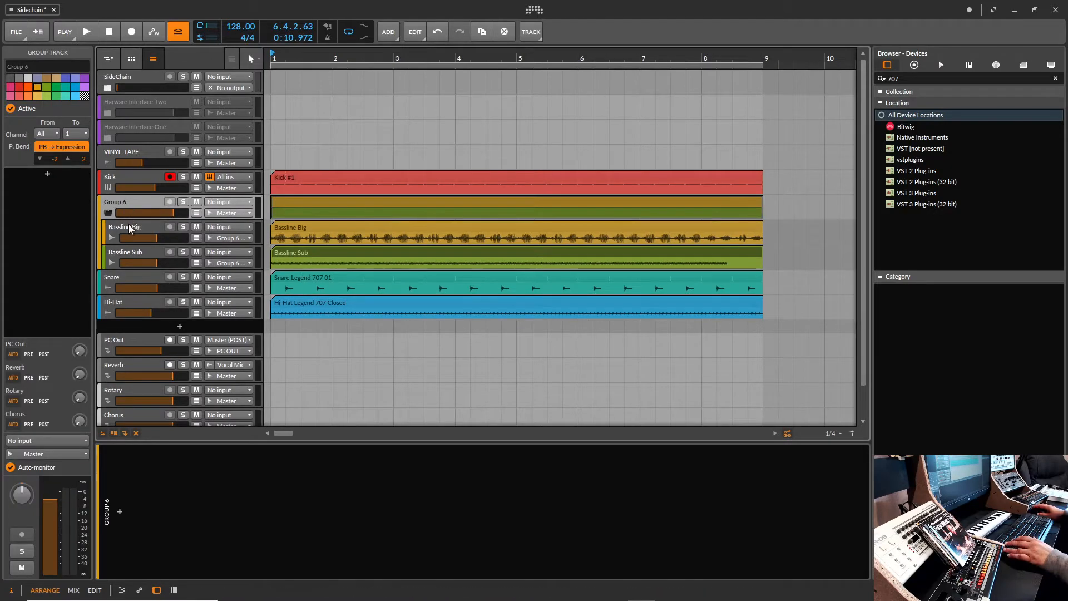
Step: Delete the individual Dynamics devices from Bassline Big and Bassline Sub inside the group
{"action": "left_click", "coordinate": [134, 227]}
{"action": "left_click", "coordinate": [140, 489]}
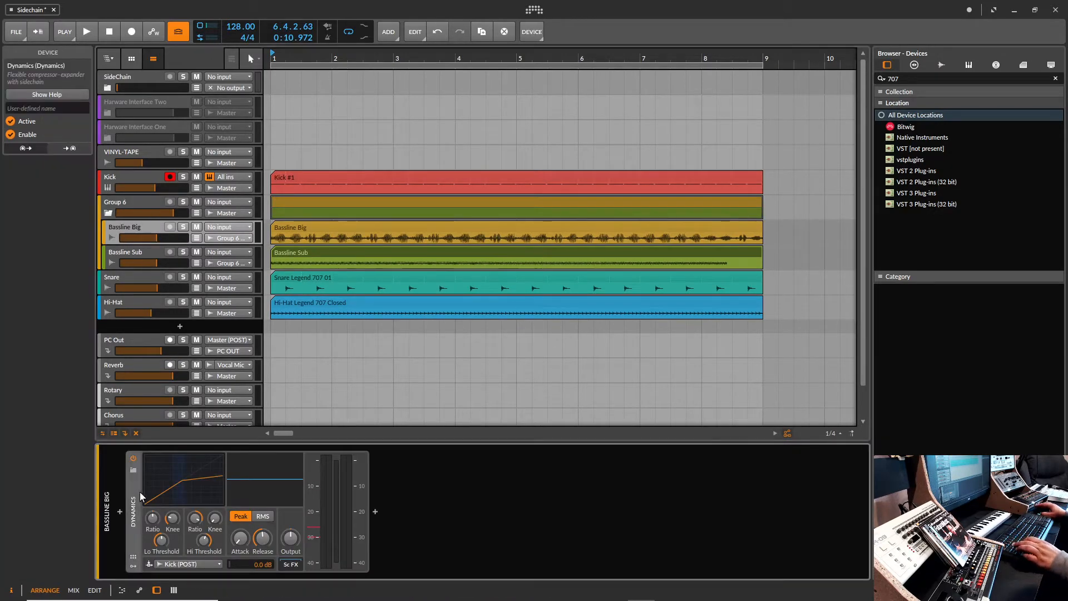
{"action": "key", "text": "Delete"}
{"action": "left_click", "coordinate": [138, 254]}
{"action": "left_click", "coordinate": [135, 488]}
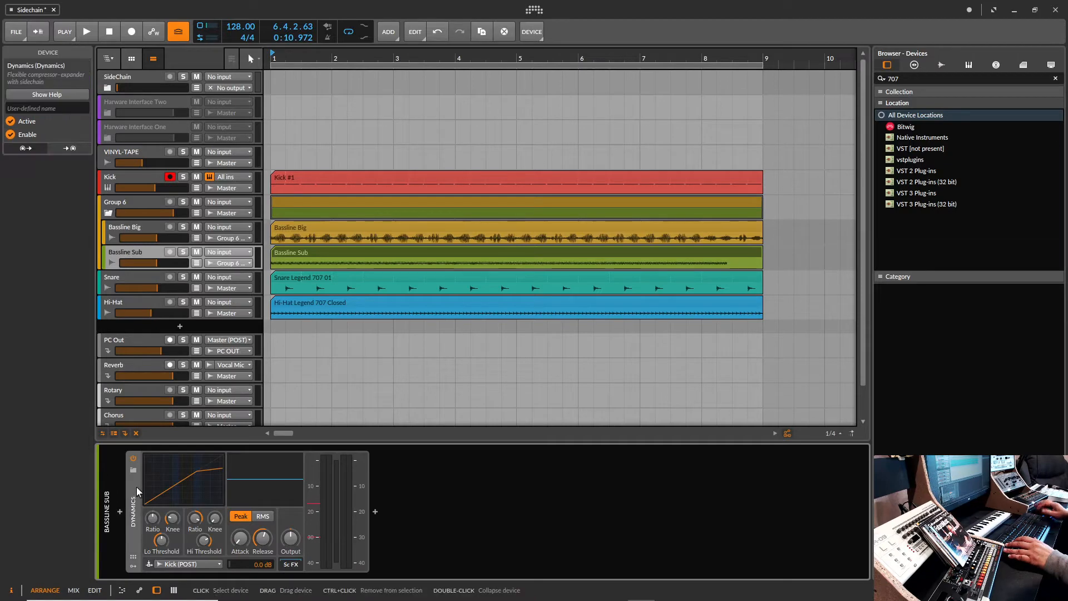
{"action": "key", "text": "Delete"}
Step: Paste the copied Dynamics device onto the group track and rename the group Sub Group
{"action": "left_click", "coordinate": [129, 207]}
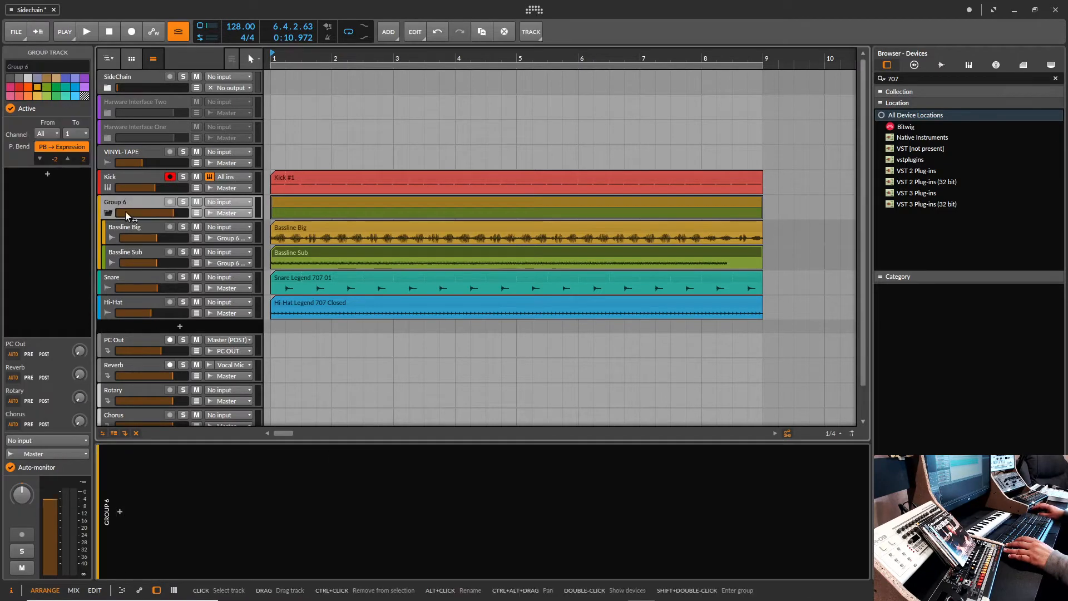
{"action": "key", "text": "ctrl+v"}
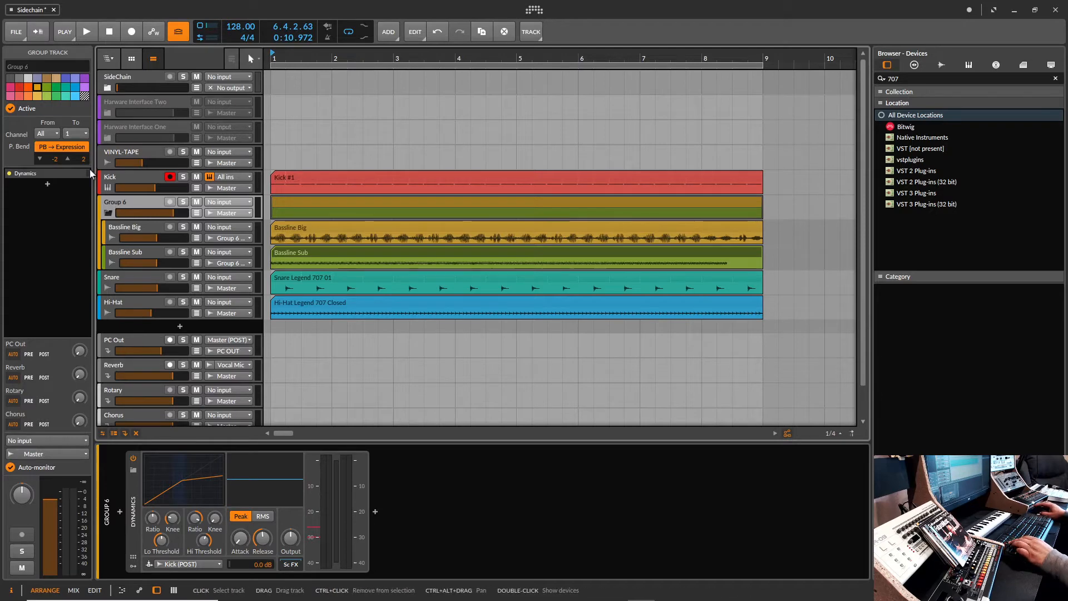
{"action": "left_click", "coordinate": [48, 69]}
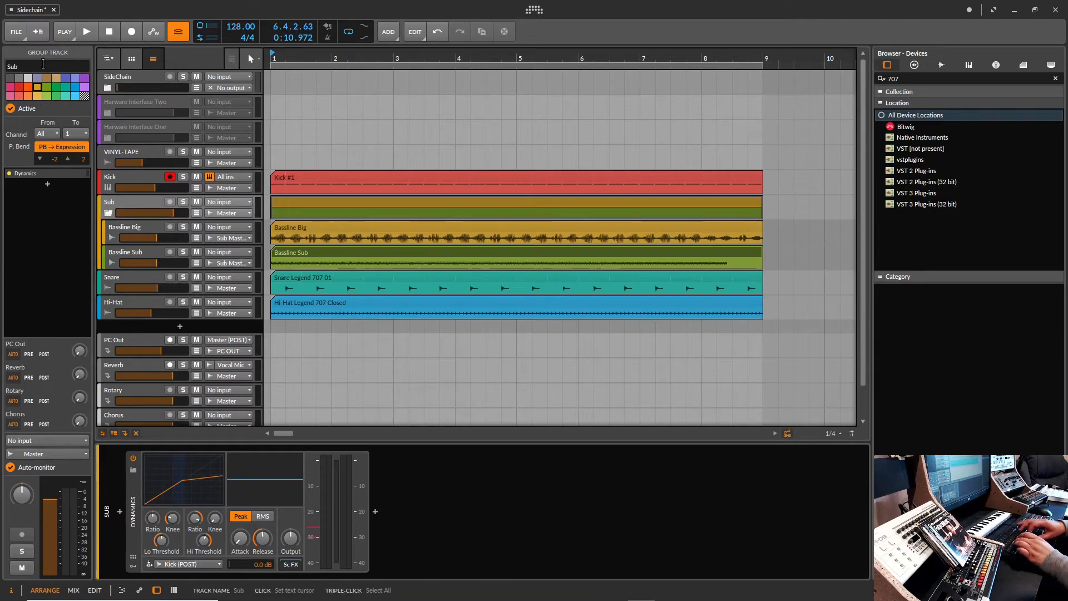
{"action": "type", "text": "Sub Group"}
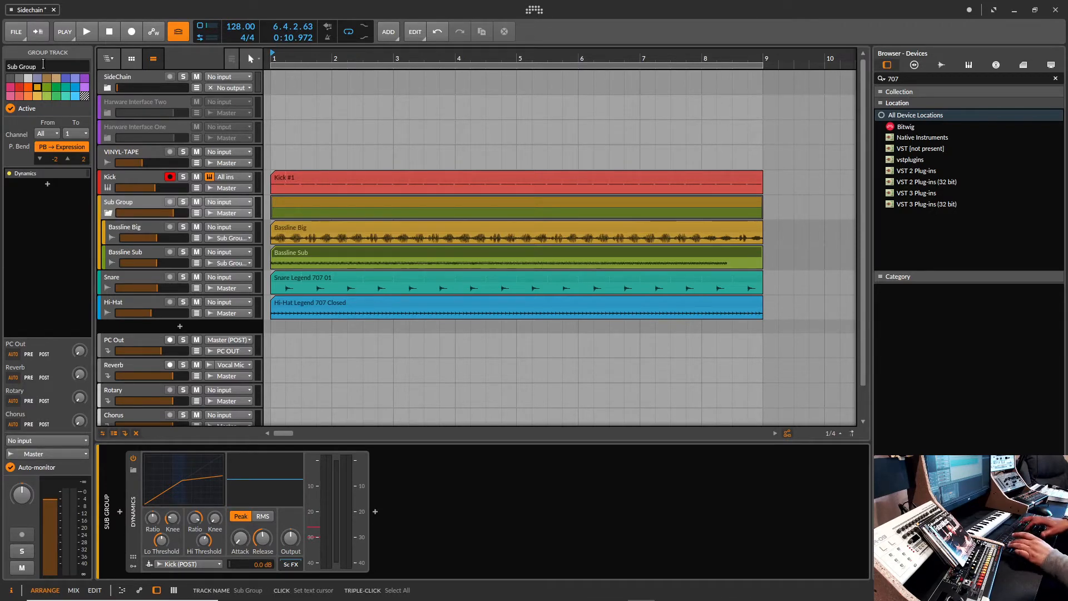
{"action": "key", "text": "Return"}
Step: During playback, tune the group's Dynamics with a gentler high ratio, high threshold about -28.5 dB and release about 69.2 ms
{"action": "key", "text": "space"}
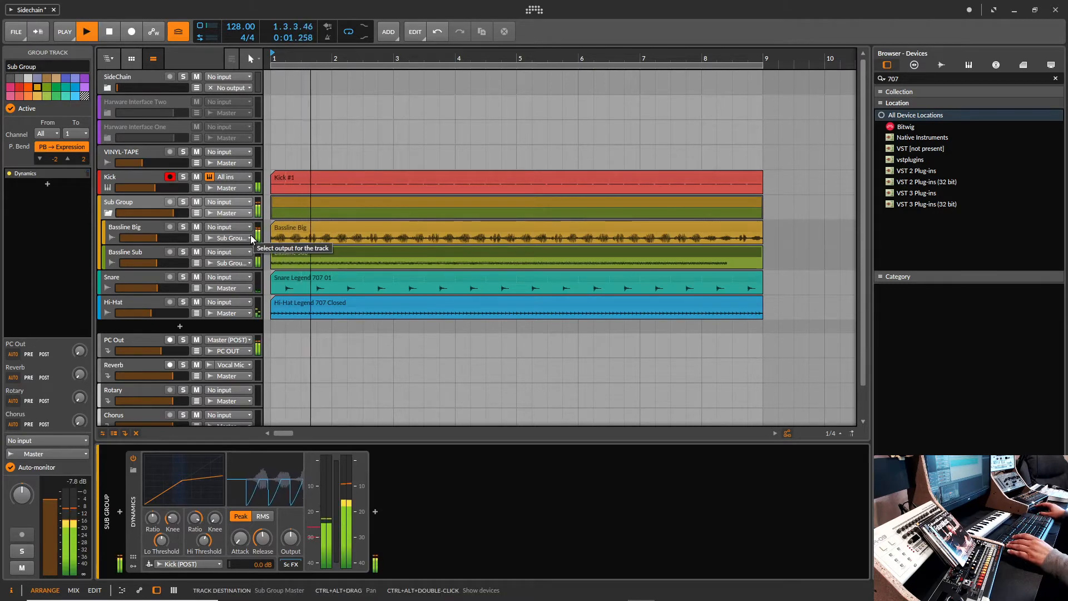
{"action": "left_click_drag", "start_coordinate": [263, 538], "coordinate": [204, 540]}
{"action": "left_click_drag", "start_coordinate": [195, 519], "coordinate": [205, 564]}
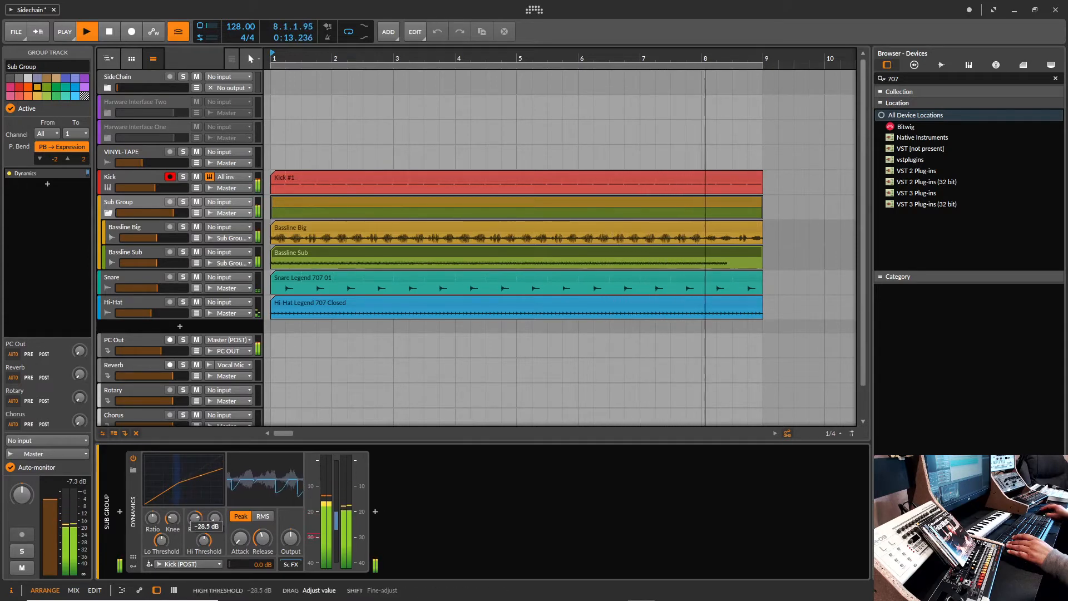
{"action": "left_click_drag", "start_coordinate": [263, 538], "coordinate": [263, 547]}
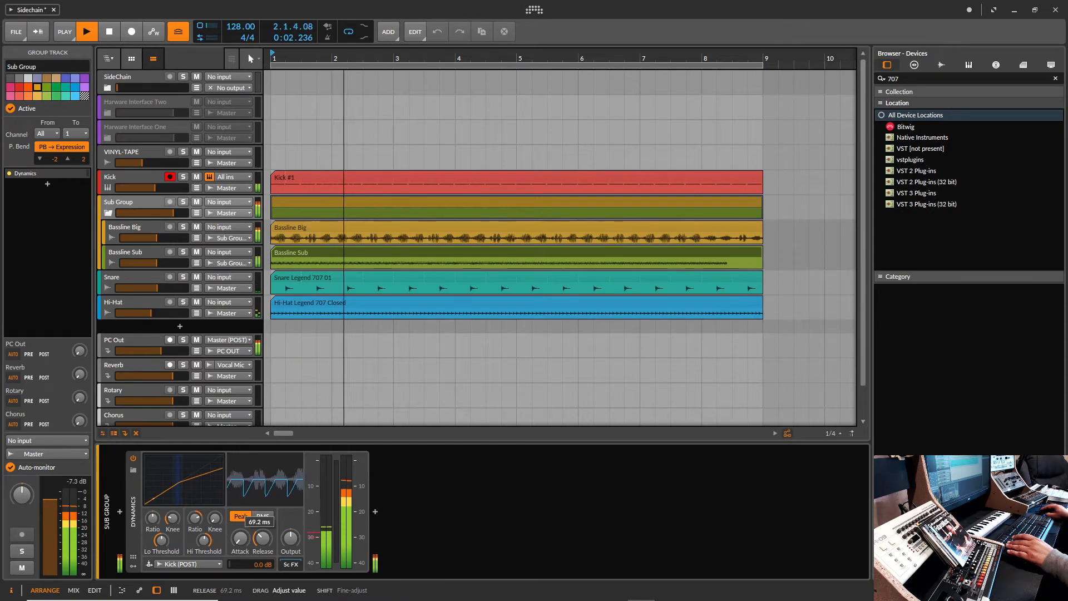
{"action": "key", "text": "space"}
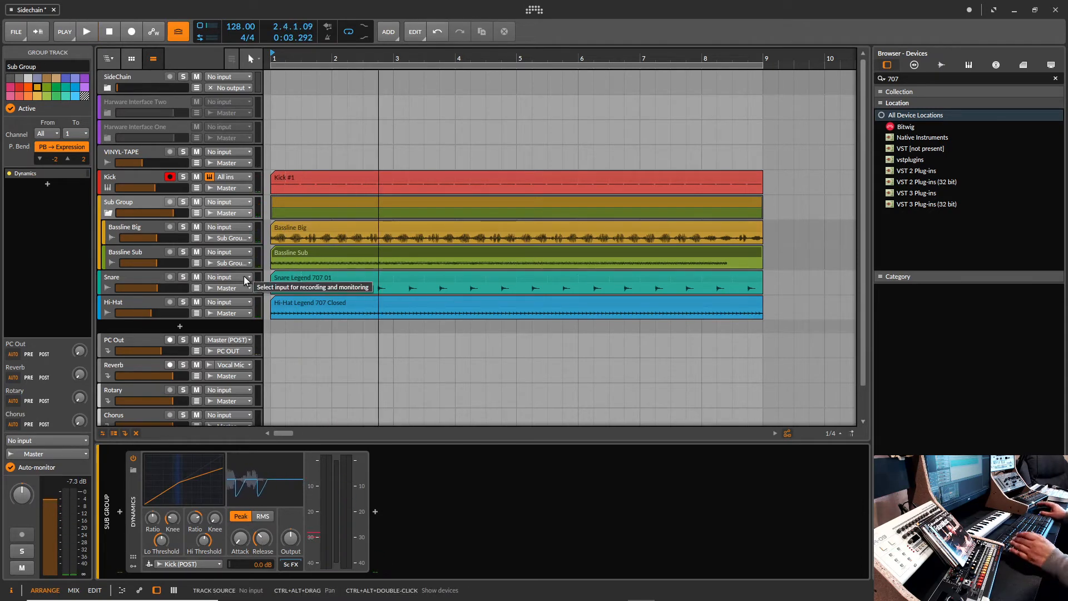
Step: Undo the Sub Group changes back to separate Bassline Big and Bassline Sub tracks with their own Dynamics devices
{"action": "left_click", "coordinate": [135, 202]}
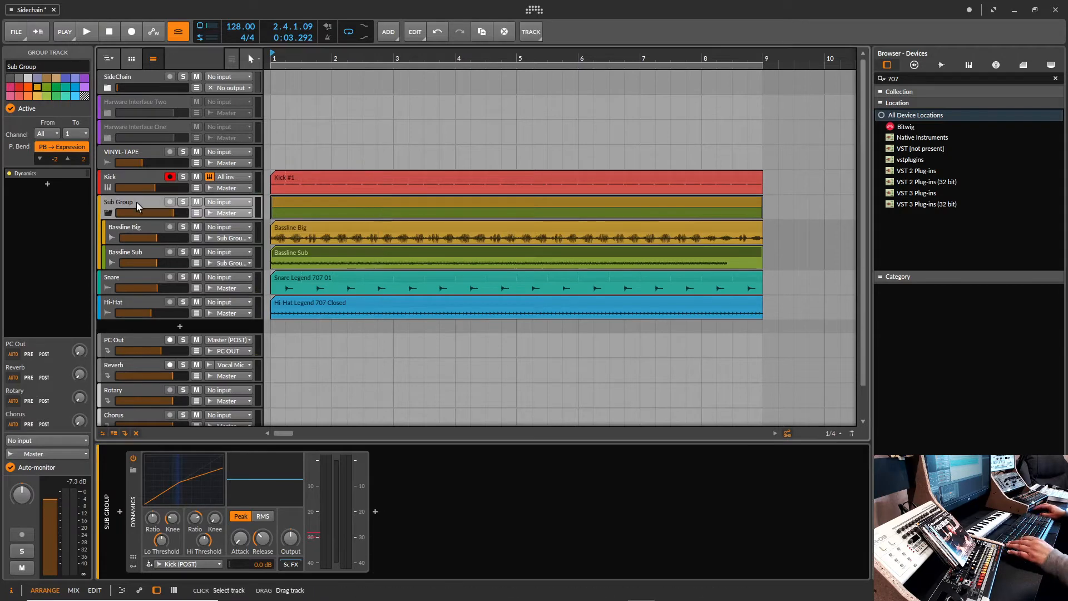
{"action": "key", "text": "ctrl+z"}
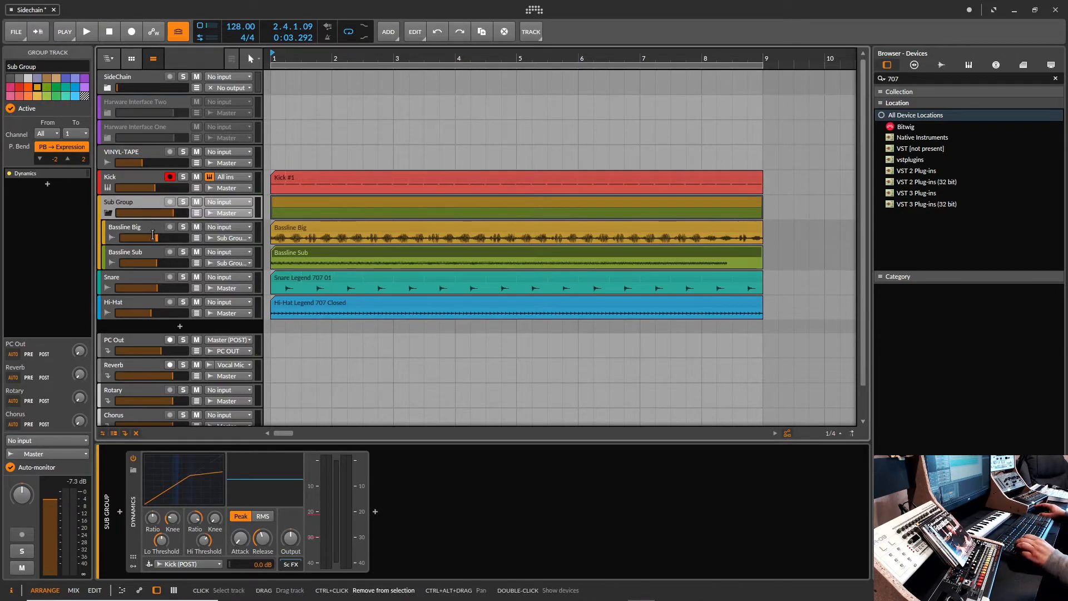
{"action": "key", "text": "ctrl+z"}
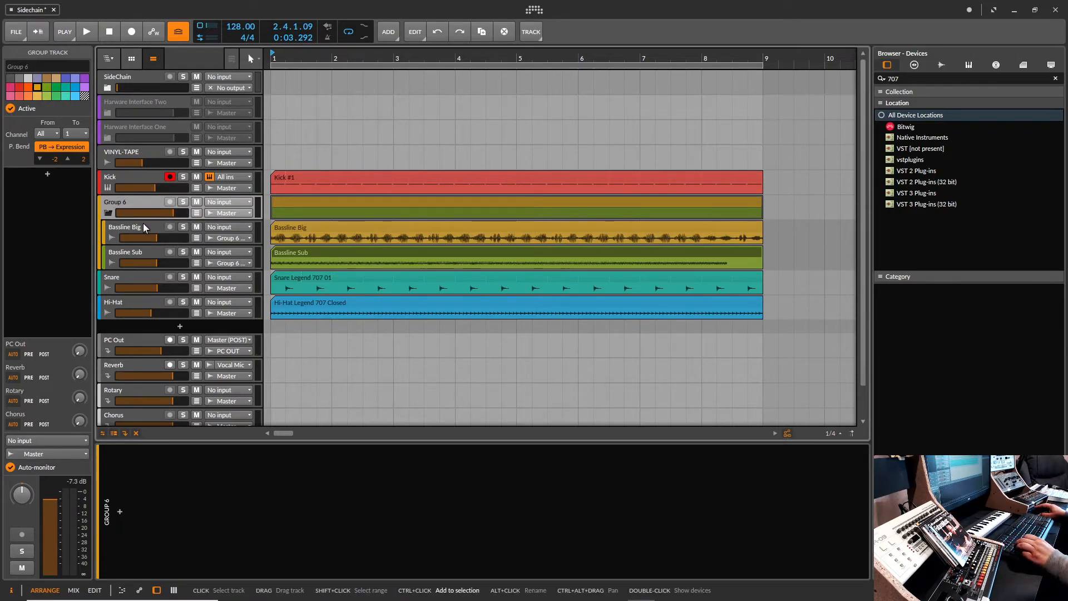
{"action": "key", "text": "ctrl+z"}
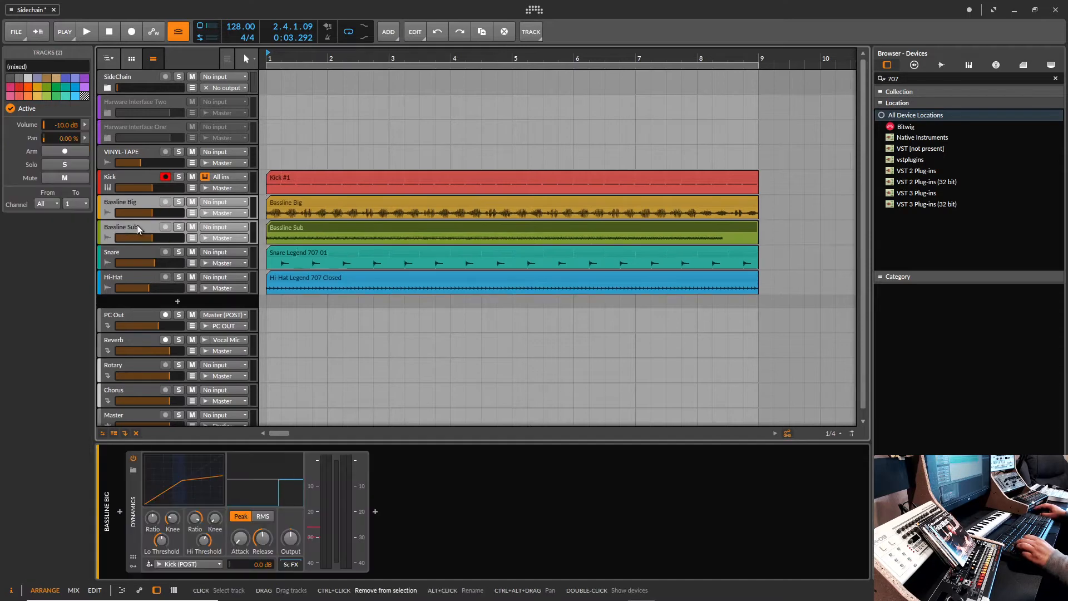
Step: Select Bassline Sub and briefly play the full mix to hear the separate Dynamics devices
{"action": "left_click", "coordinate": [137, 225]}
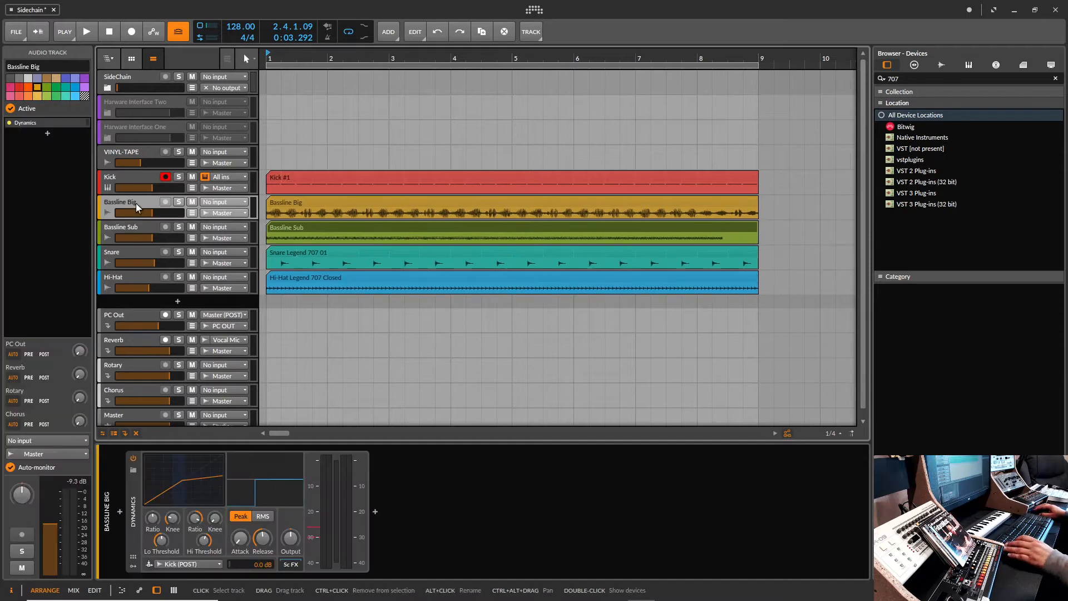
{"action": "key", "text": "space"}
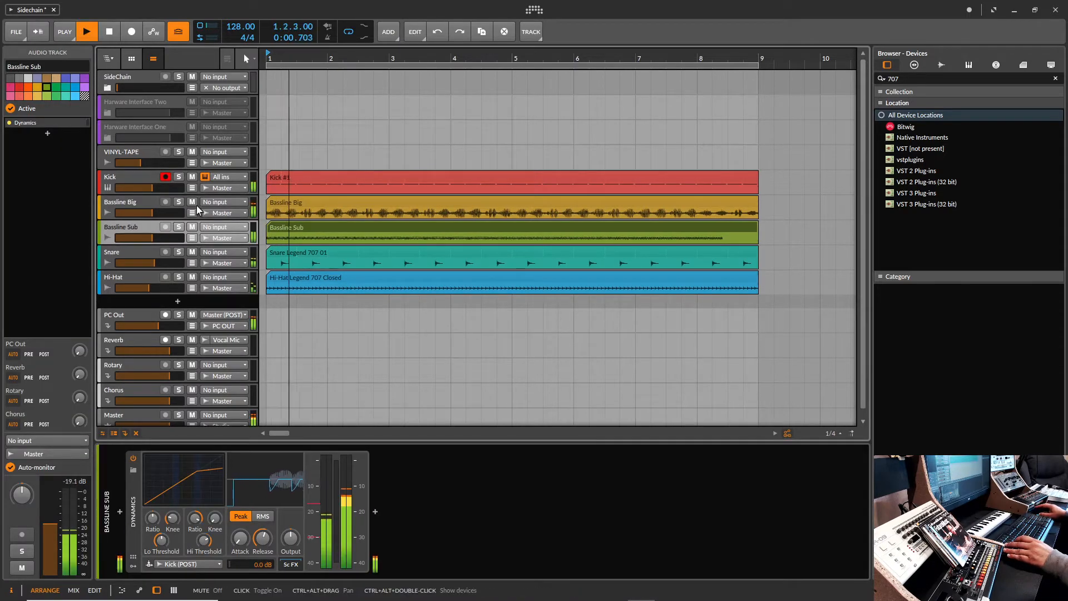
{"action": "key", "text": "space"}
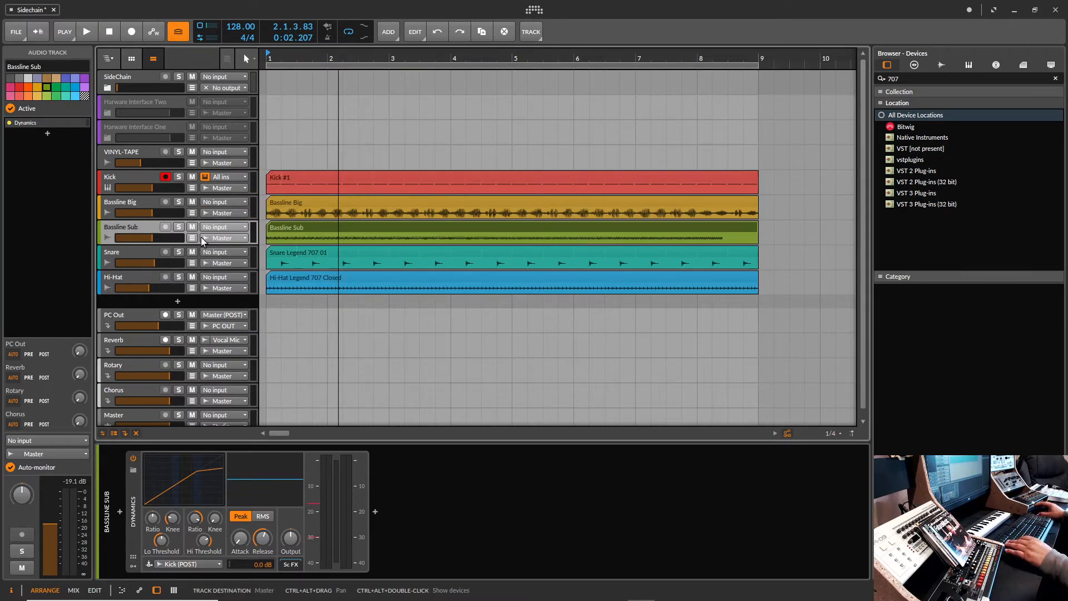
Step: Stop playback and delete the Dynamics devices from the Bassline Big and Bassline Sub tracks
{"action": "key", "text": "space"}
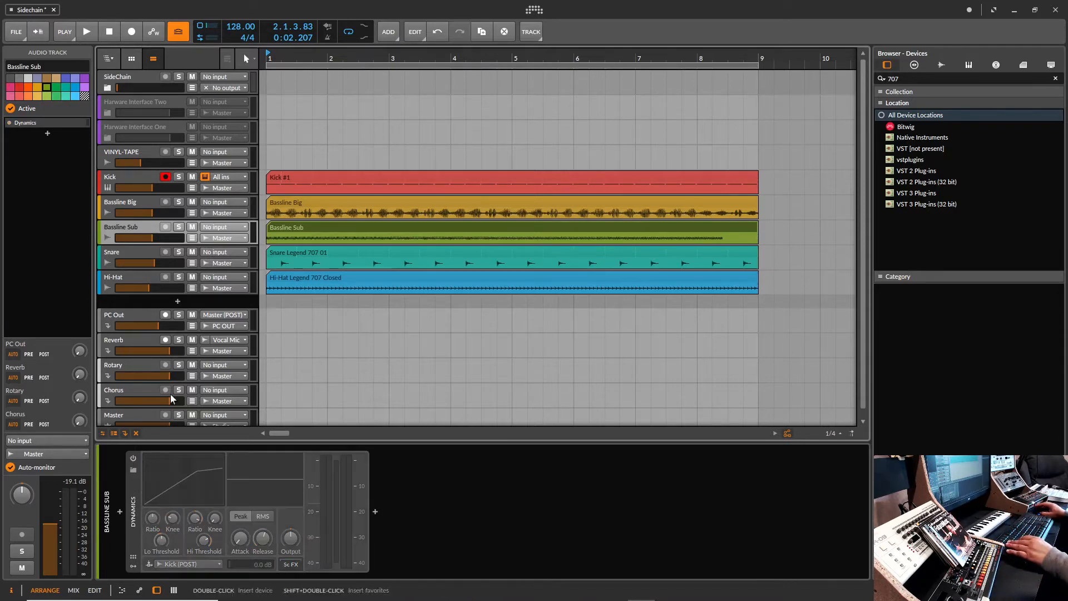
{"action": "left_click", "coordinate": [135, 255]}
{"action": "left_click", "coordinate": [117, 202]}
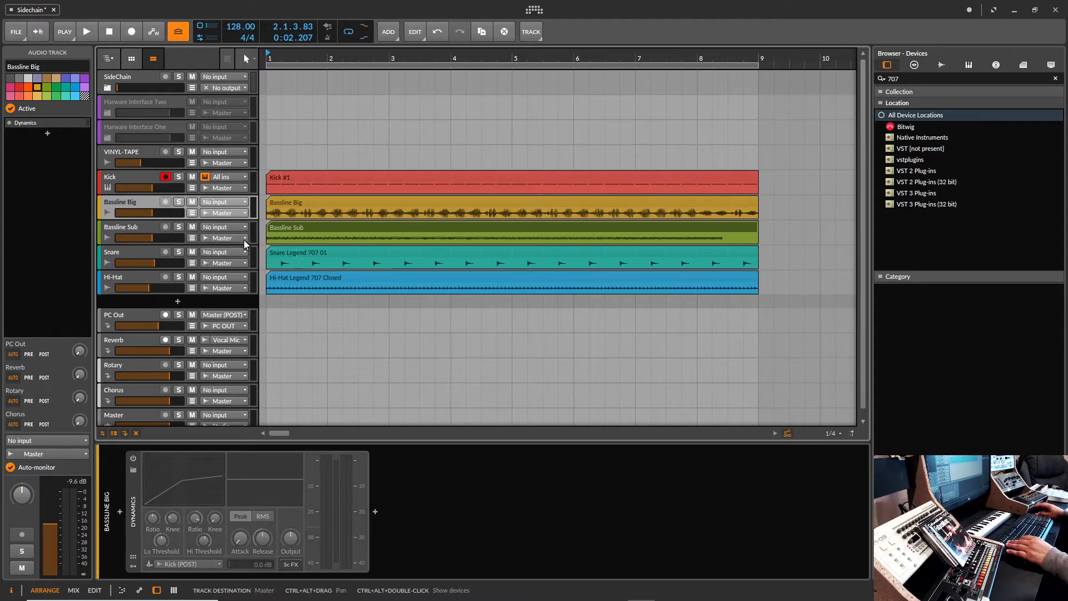
{"action": "left_click", "coordinate": [275, 203]}
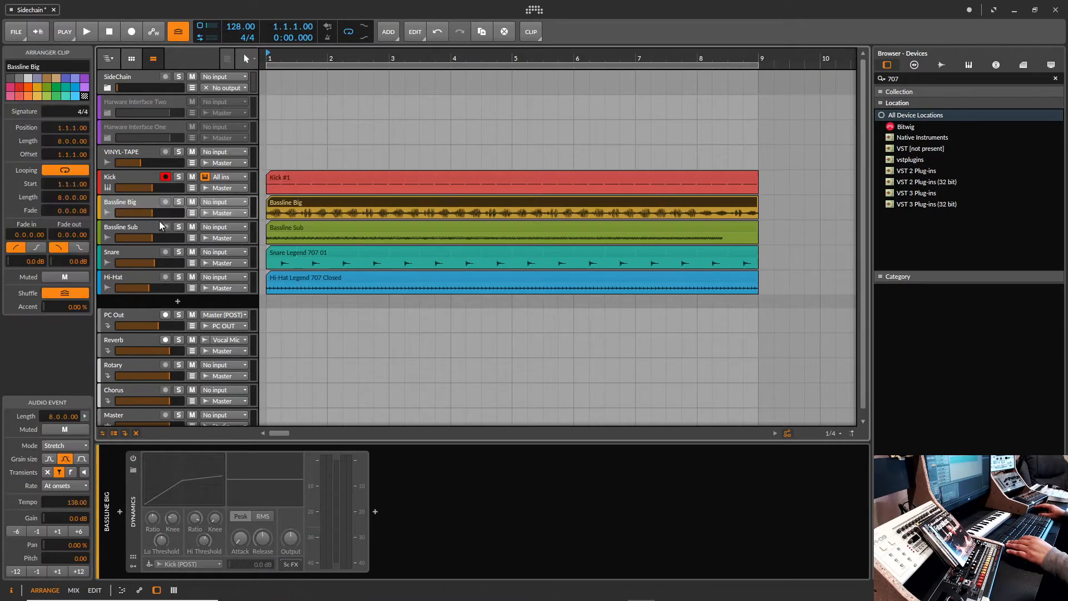
{"action": "left_click", "coordinate": [142, 479]}
{"action": "key", "text": "Delete"}
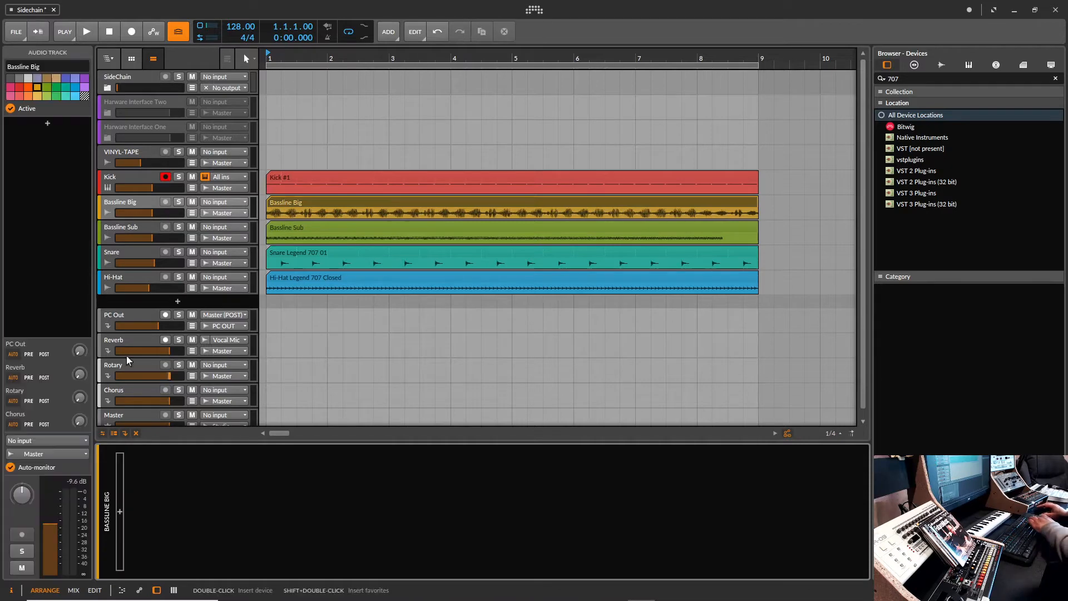
{"action": "left_click", "coordinate": [131, 230]}
{"action": "left_click", "coordinate": [139, 482]}
{"action": "key", "text": "Delete"}
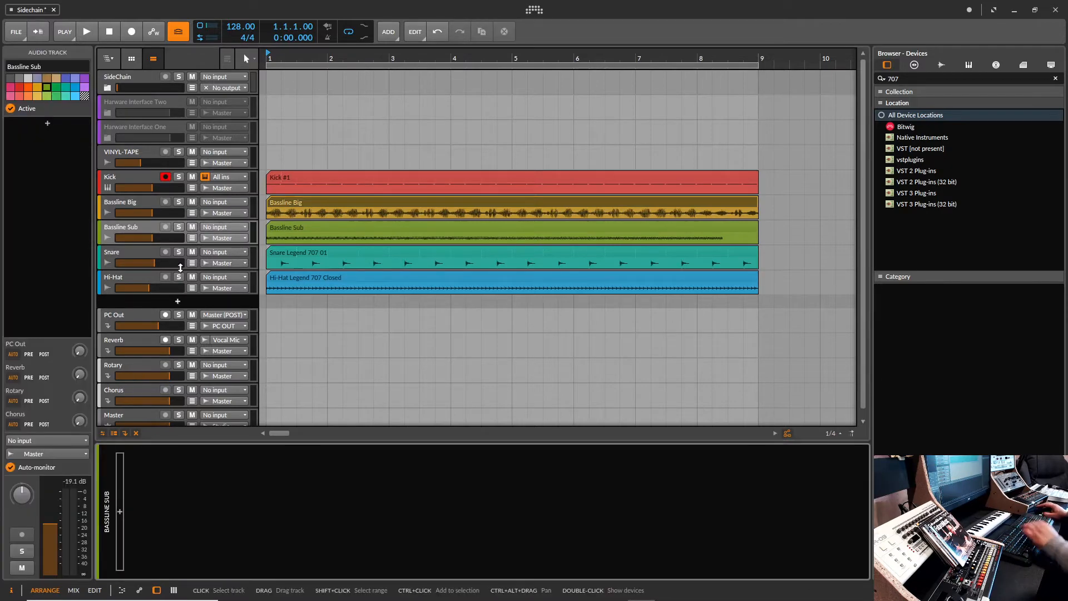
Step: Insert the Bitwig Tool utility device on the Bassline Big track
{"action": "left_click", "coordinate": [158, 203]}
{"action": "left_click", "coordinate": [121, 509]}
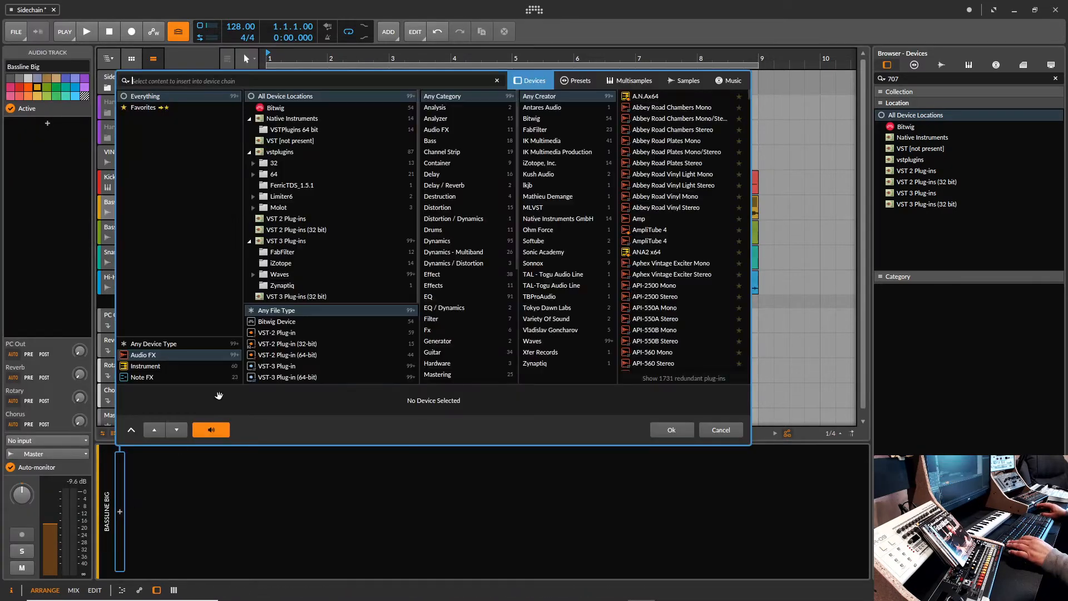
{"action": "left_click", "coordinate": [281, 323]}
{"action": "left_click", "coordinate": [432, 240]}
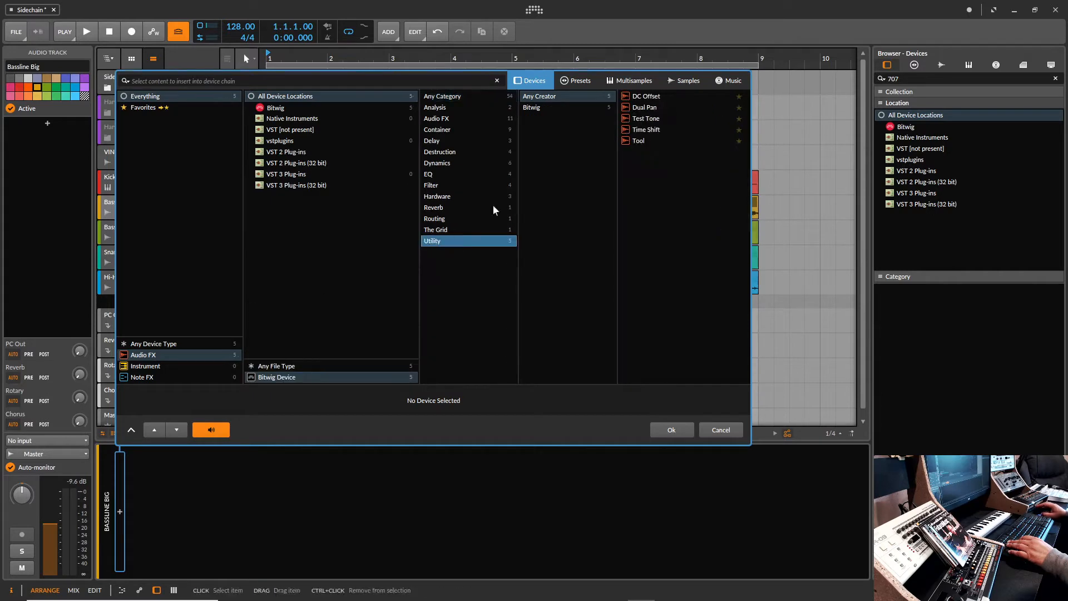
{"action": "double_click", "coordinate": [633, 141]}
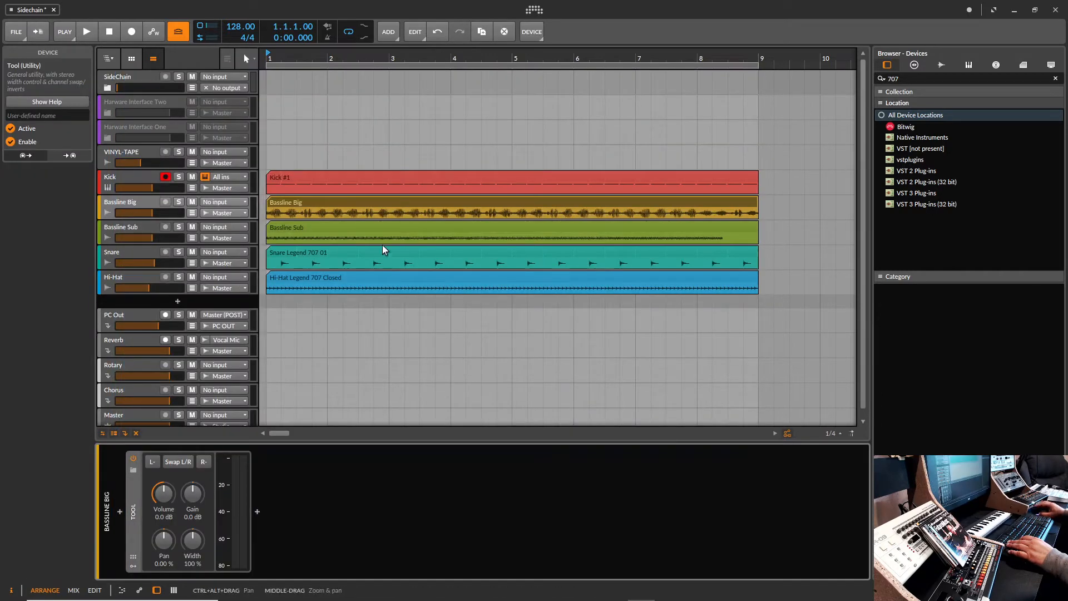
Step: Add an automation lane for the Tool device's Volume and show it beneath the Bassline Big track
{"action": "right_click", "coordinate": [162, 499]}
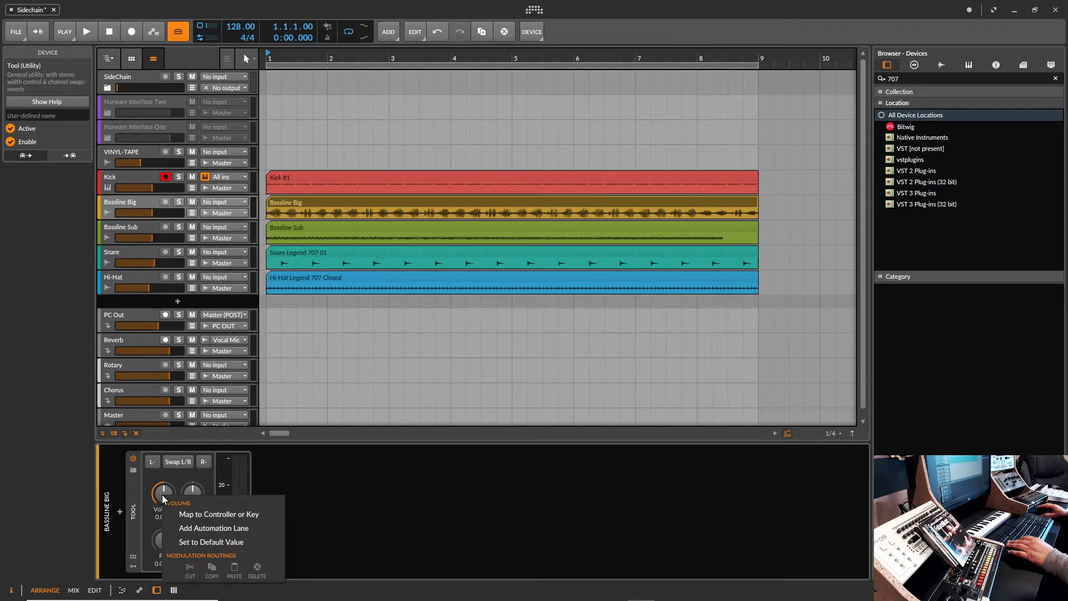
{"action": "left_click", "coordinate": [195, 528]}
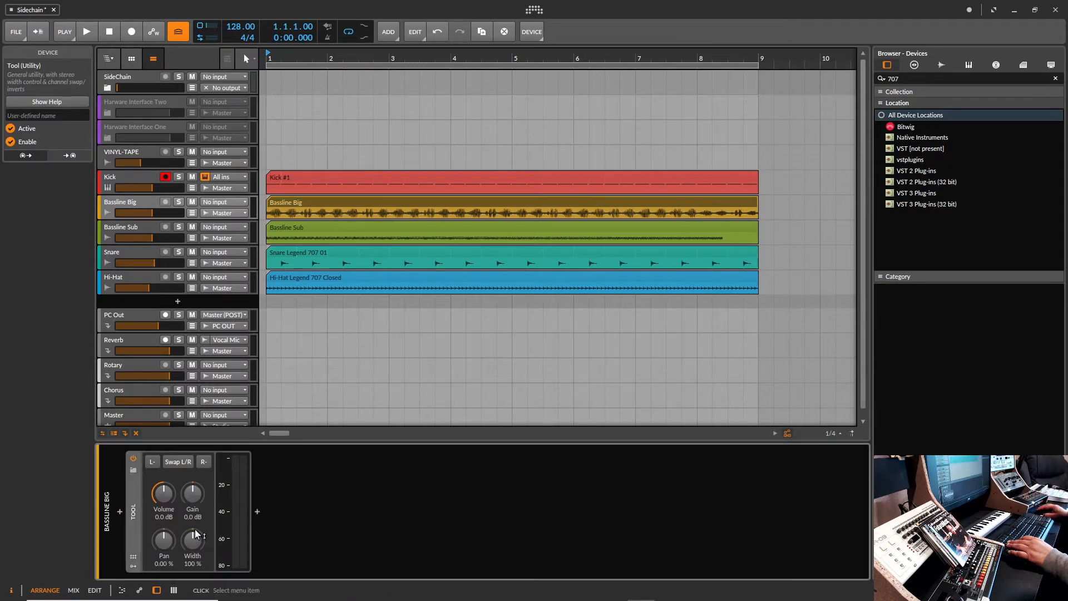
{"action": "left_click", "coordinate": [192, 213]}
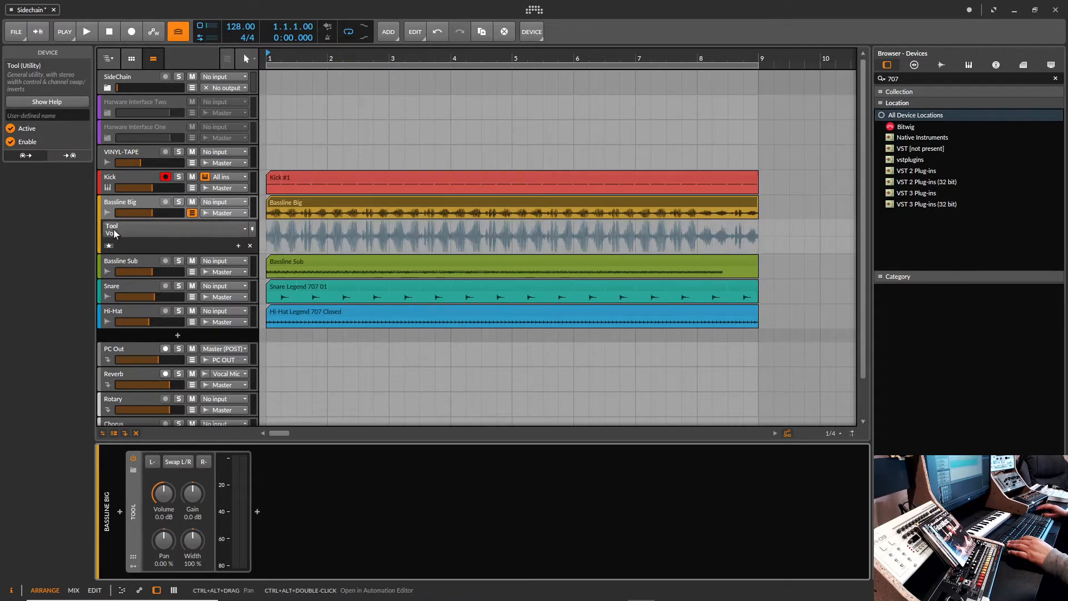
{"action": "left_click", "coordinate": [132, 241]}
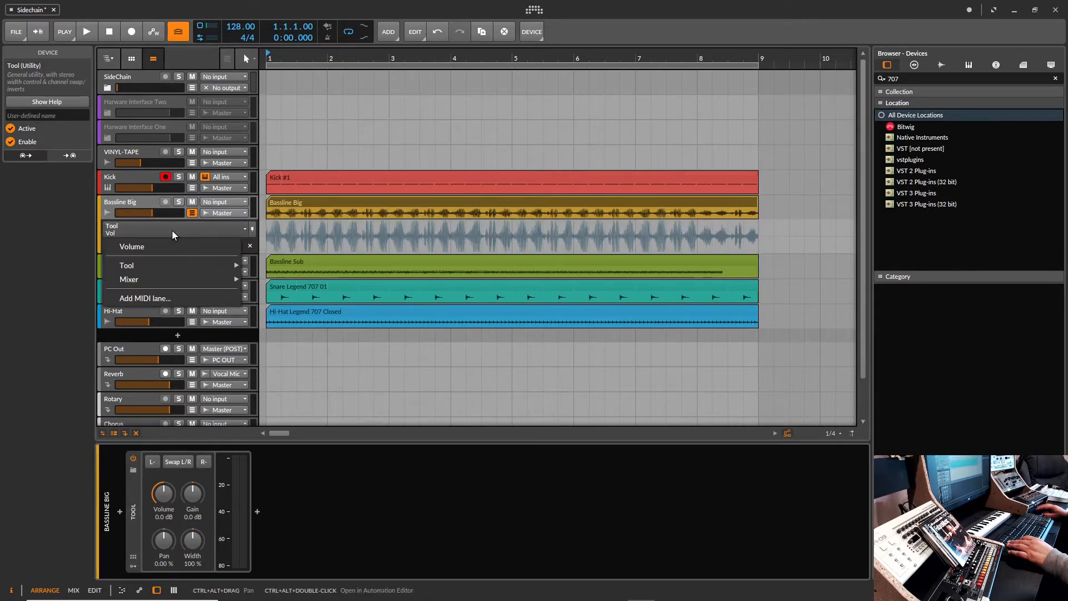
{"action": "left_click", "coordinate": [156, 231]}
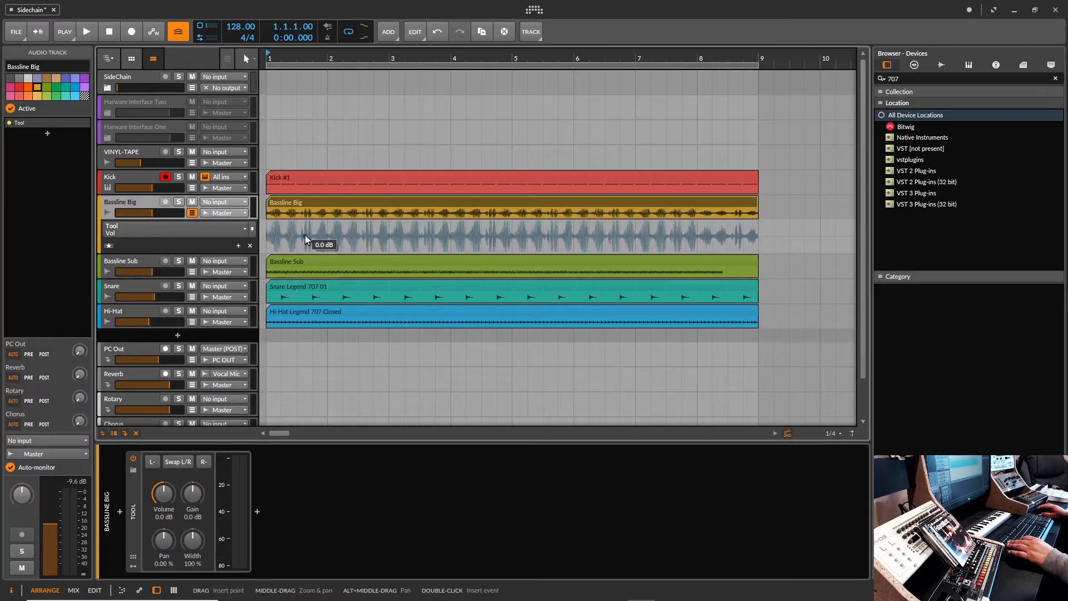
Step: Shape a volume ramp from about -10.6 dB at 1.1.1.00 to 0 dB half a beat in, held until beat 1.2, and audition it
{"action": "left_click", "coordinate": [266, 235]}
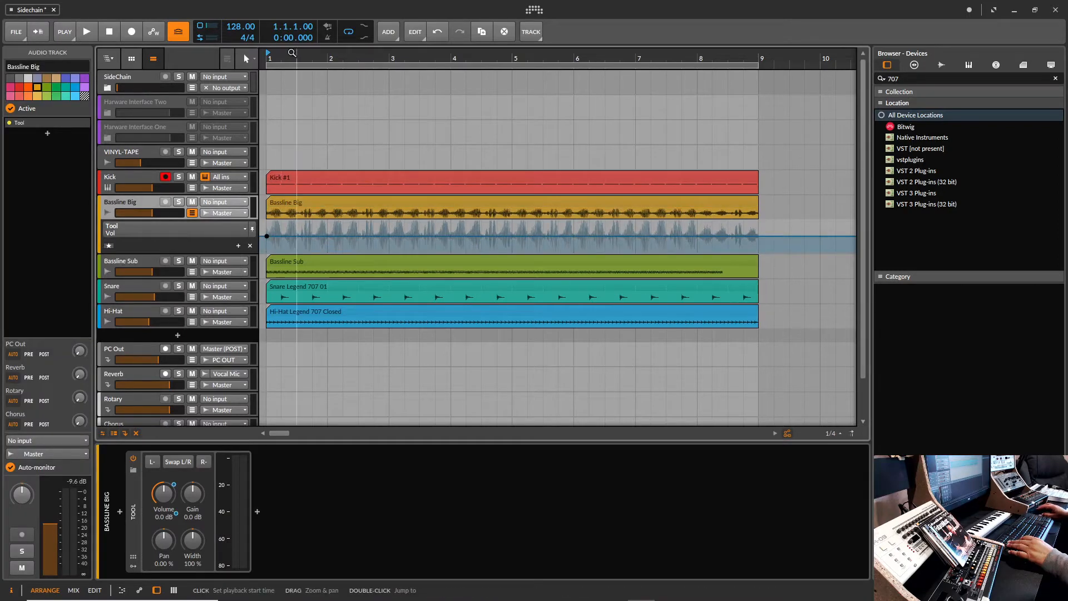
{"action": "left_click_drag", "start_coordinate": [298, 56], "coordinate": [341, 287]}
{"action": "left_click", "coordinate": [319, 236]}
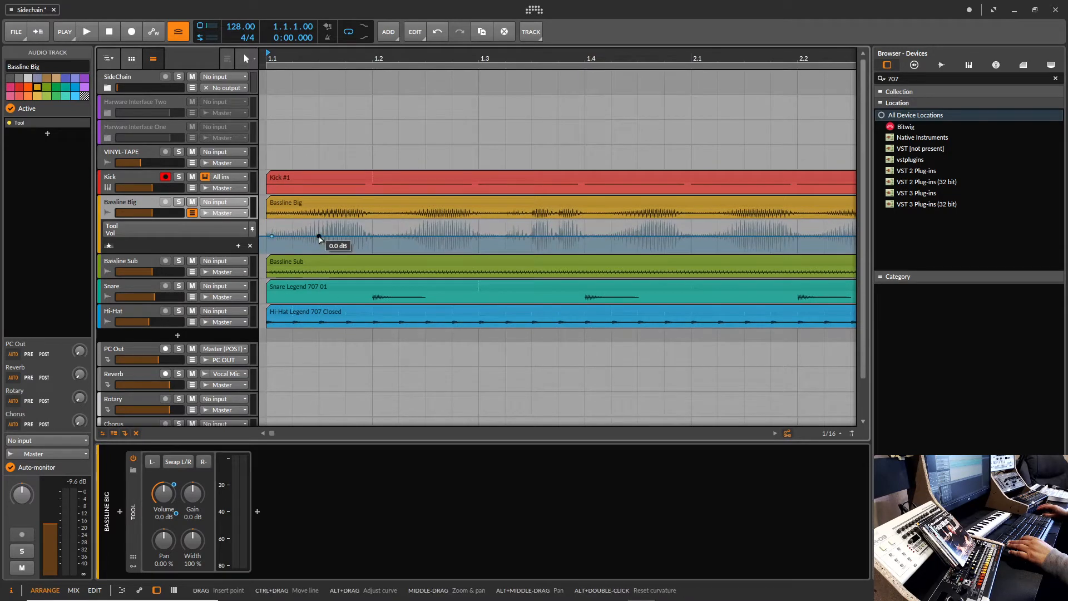
{"action": "left_click", "coordinate": [371, 236]}
{"action": "left_click", "coordinate": [271, 237]}
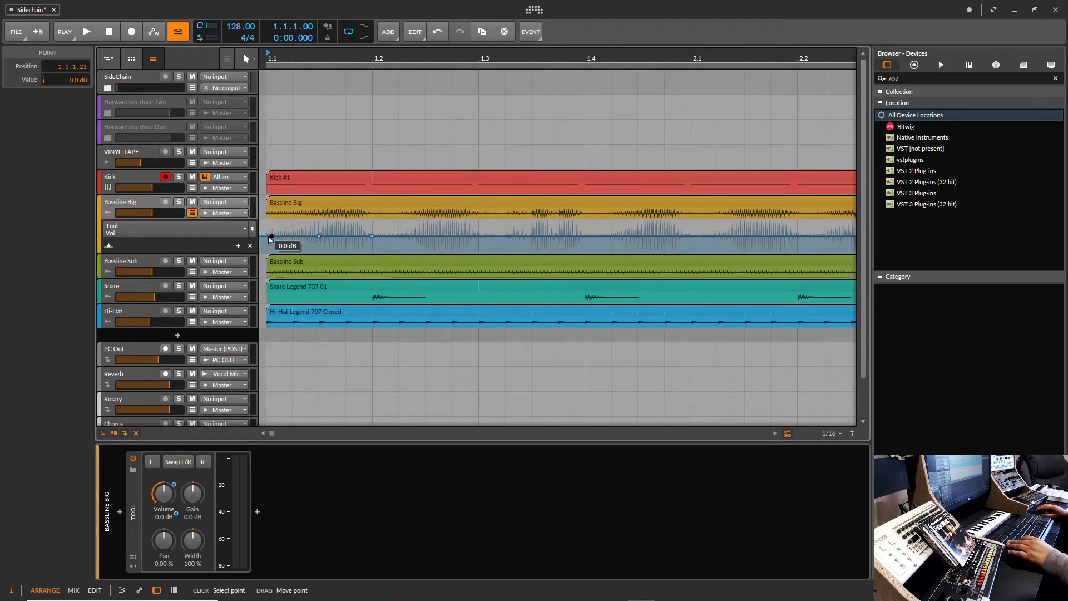
{"action": "left_click", "coordinate": [277, 206]}
{"action": "key", "text": "space"}
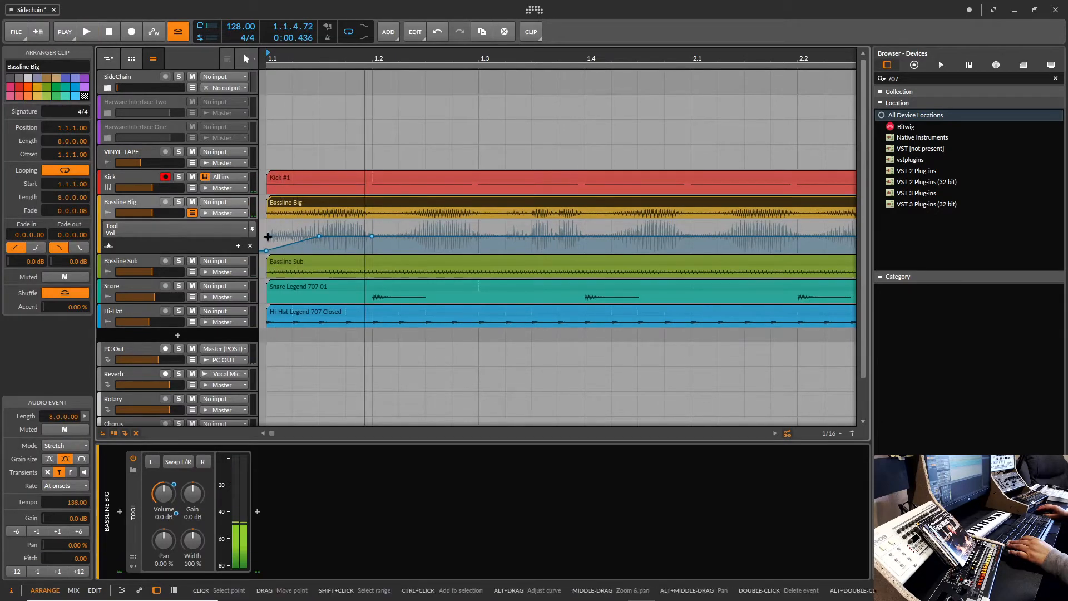
{"action": "mouse_move", "coordinate": [266, 253]}
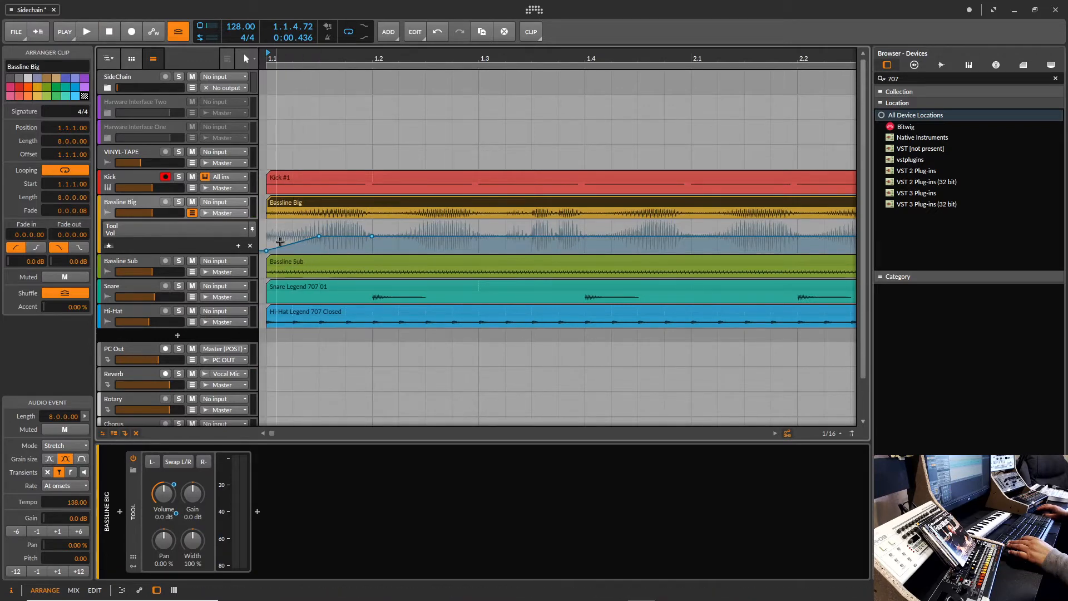
{"action": "left_click_drag", "start_coordinate": [373, 249], "coordinate": [263, 221]}
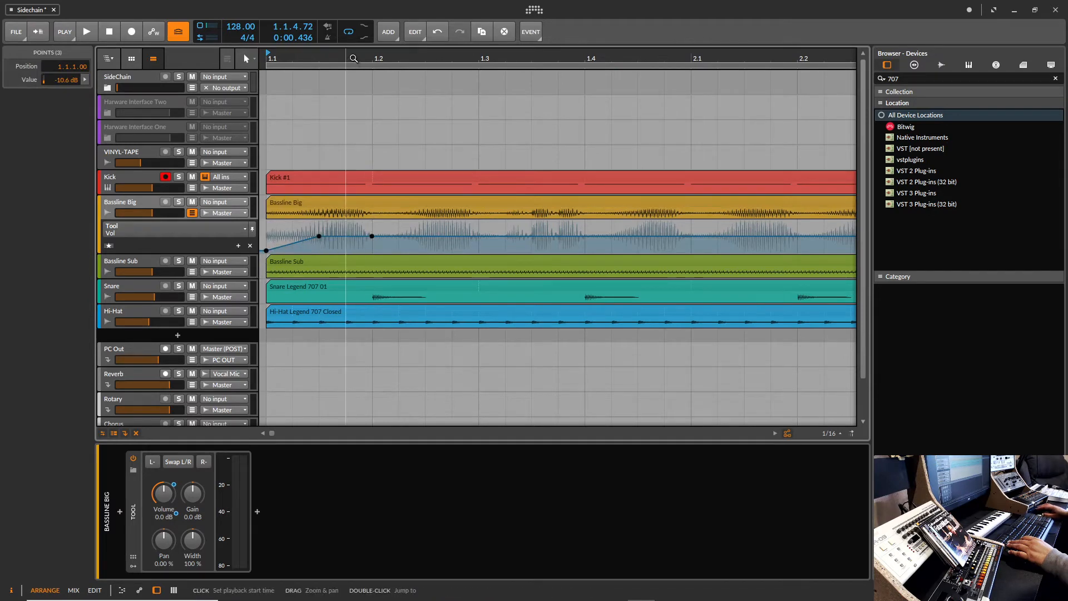
{"action": "left_click_drag", "start_coordinate": [345, 58], "coordinate": [345, 30]}
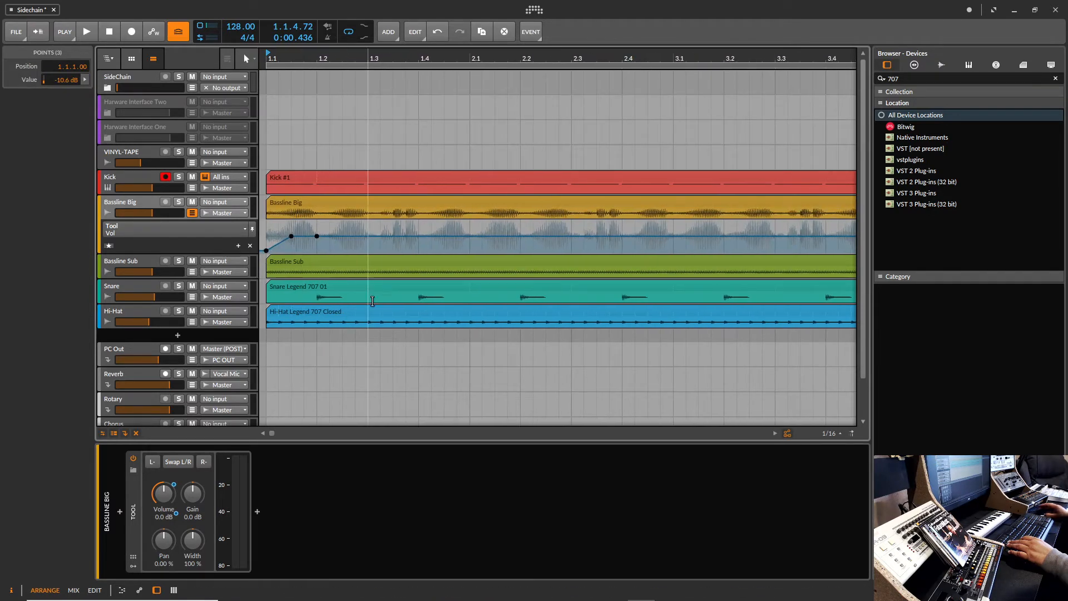
{"action": "left_click", "coordinate": [322, 252]}
{"action": "left_click_drag", "start_coordinate": [319, 248], "coordinate": [260, 228]}
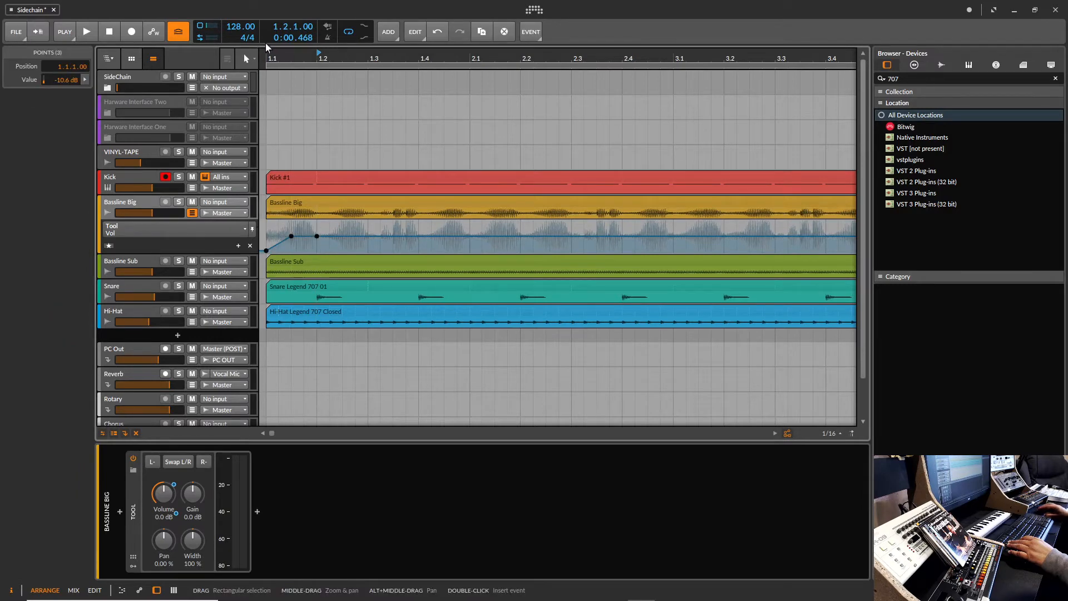
{"action": "left_click_drag", "start_coordinate": [268, 53], "coordinate": [271, 82]}
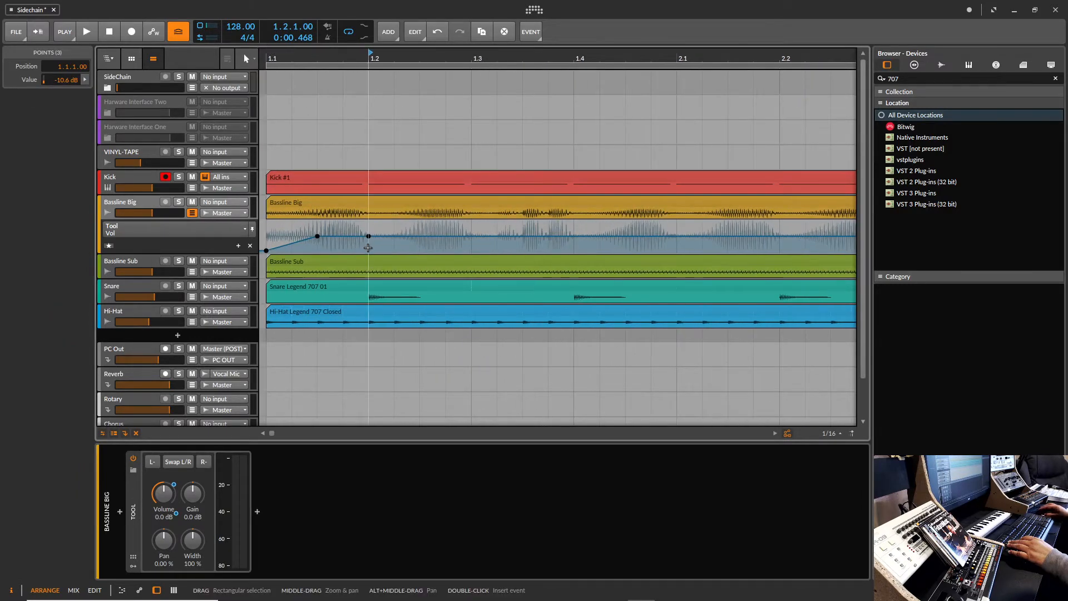
{"action": "left_click", "coordinate": [368, 248]}
{"action": "right_click", "coordinate": [369, 250]}
{"action": "left_click", "coordinate": [422, 260]}
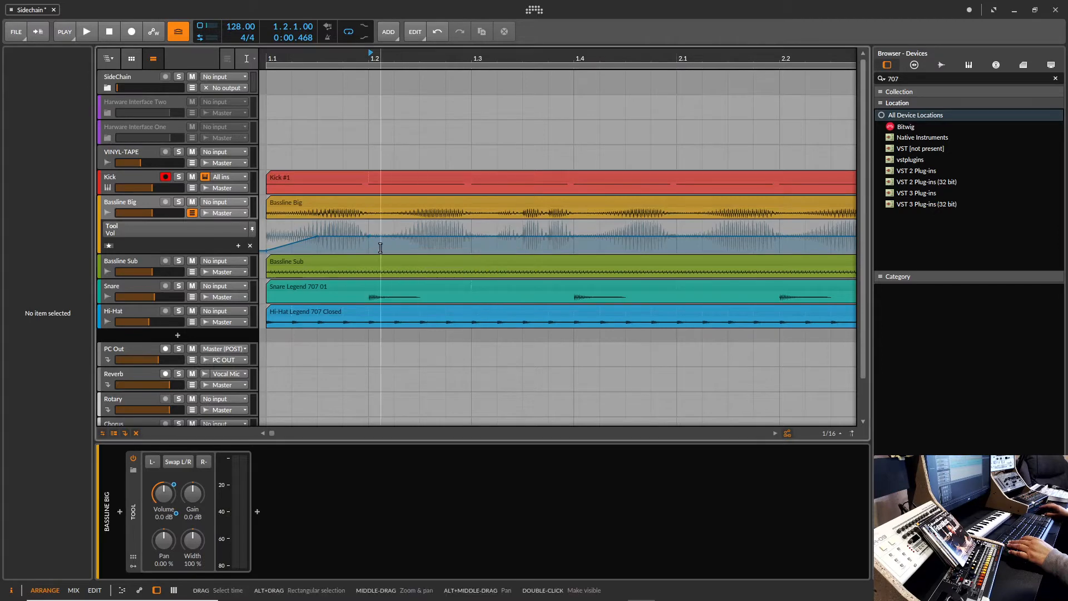
{"action": "left_click_drag", "start_coordinate": [368, 236], "coordinate": [293, 235]}
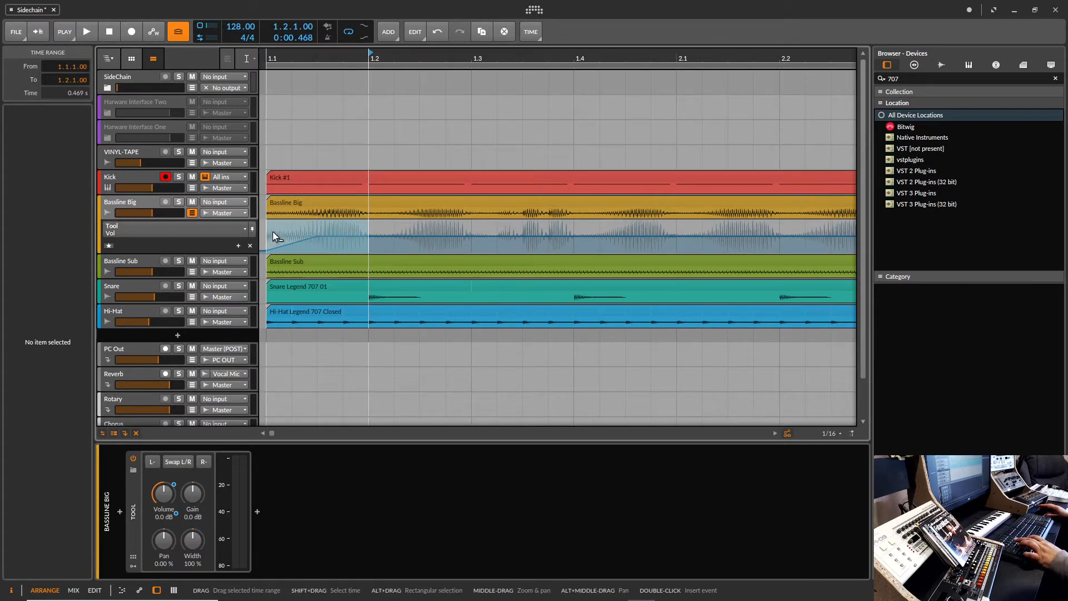
{"action": "right_click", "coordinate": [363, 240]}
{"action": "left_click", "coordinate": [383, 250]}
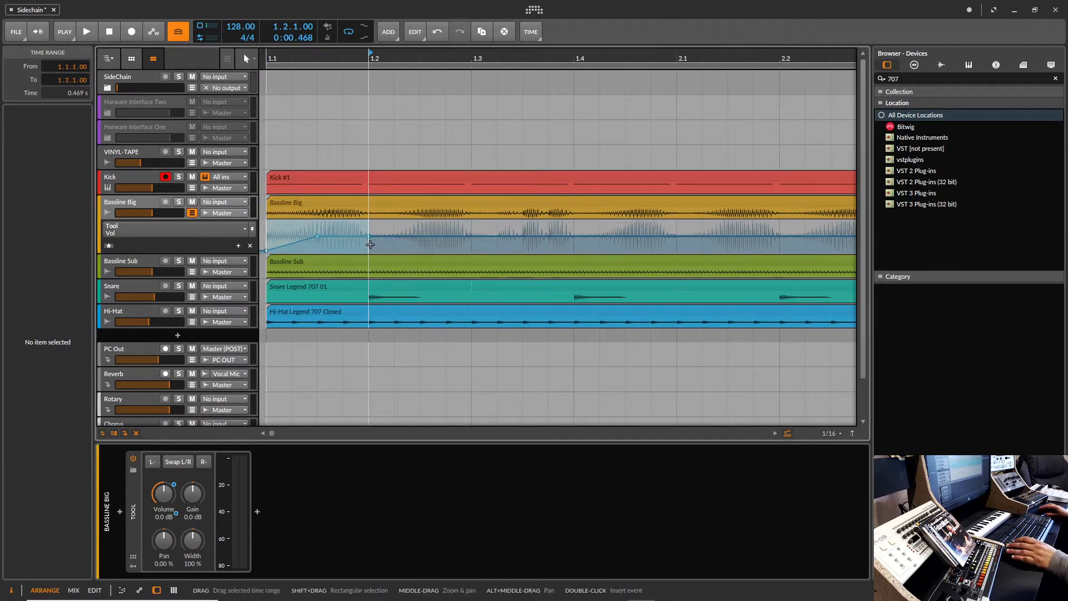
Step: Copy the three-point volume ramp to 1.2.1.00 and 1.3.1.00, and play the mix from the start to hear the ducking
{"action": "left_click_drag", "start_coordinate": [373, 248], "coordinate": [261, 229]}
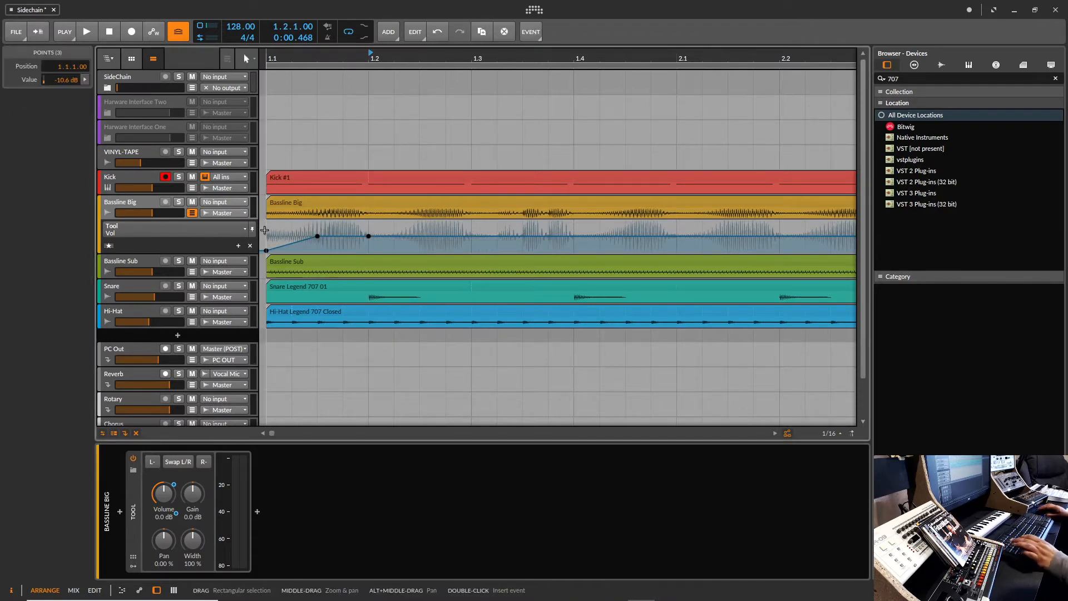
{"action": "left_click", "coordinate": [370, 250]}
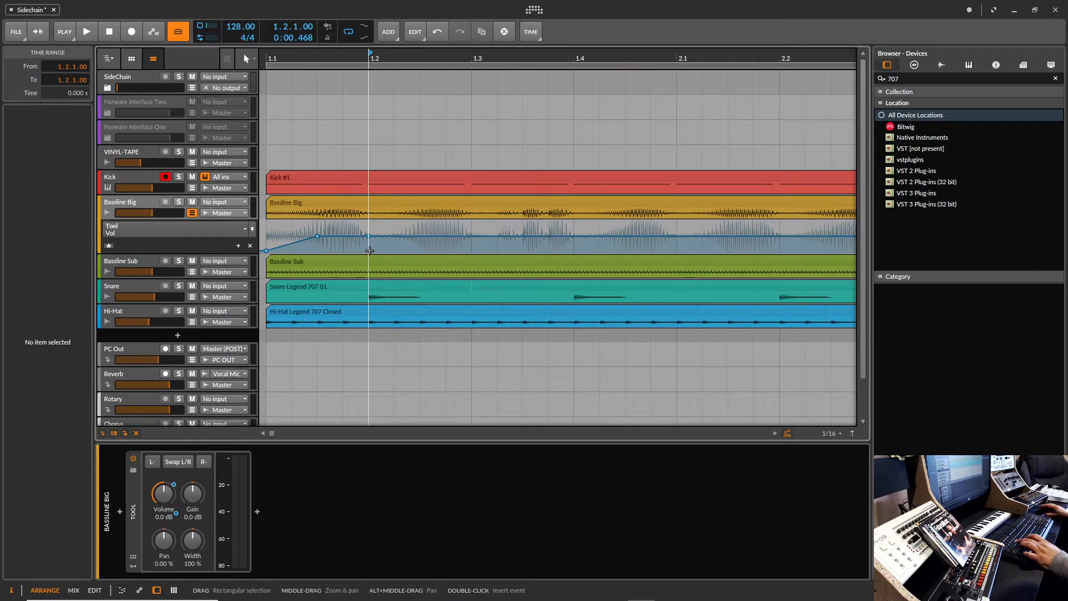
{"action": "double_click", "coordinate": [369, 250]}
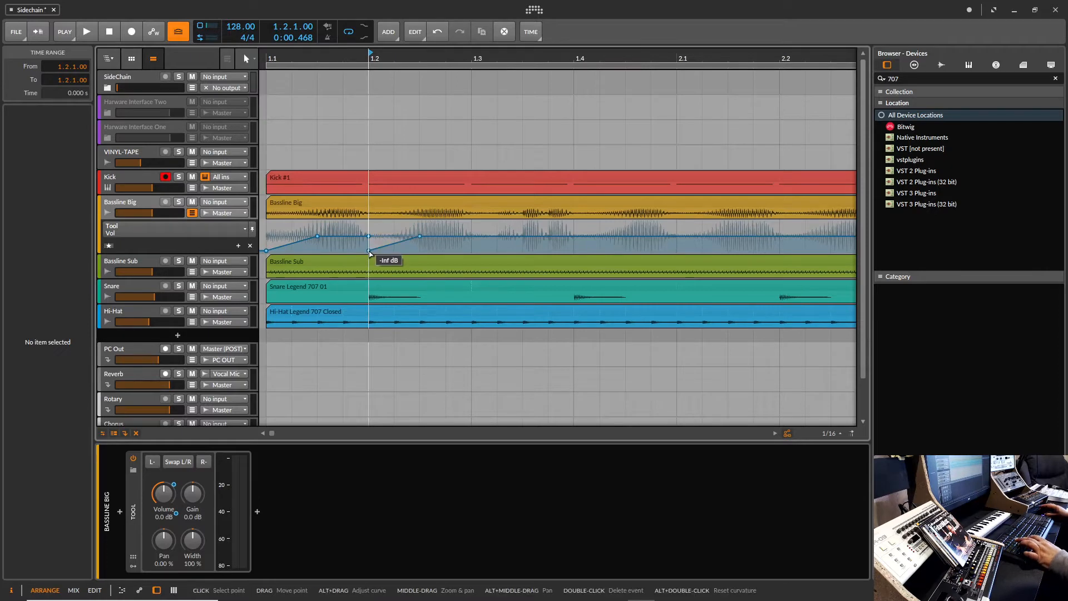
{"action": "double_click", "coordinate": [472, 250]}
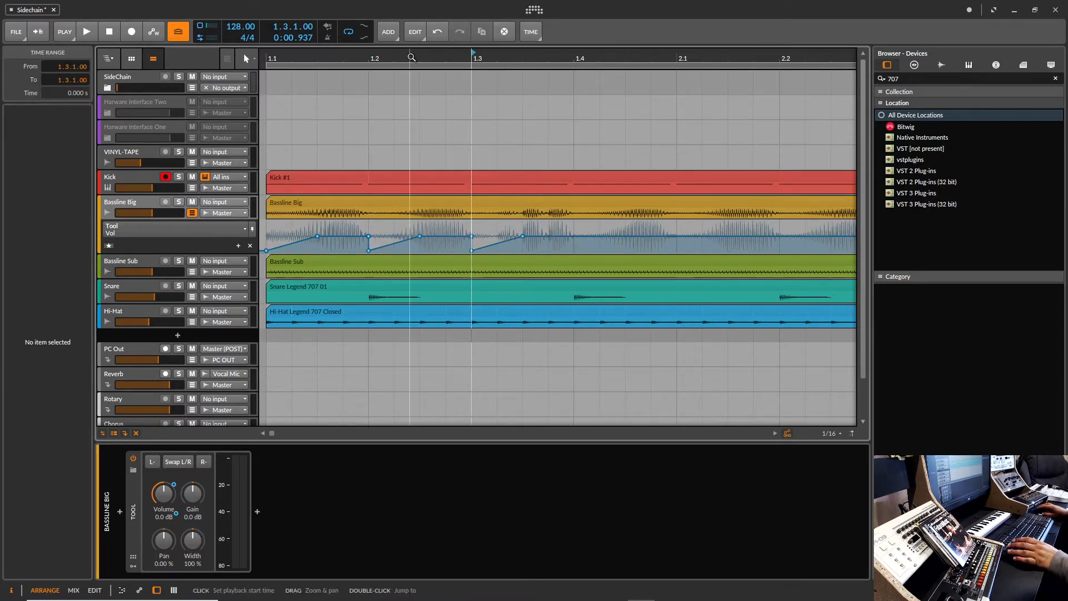
{"action": "left_click_drag", "start_coordinate": [411, 54], "coordinate": [406, 64]}
{"action": "key", "text": "space"}
{"action": "left_click", "coordinate": [309, 199]}
{"action": "key", "text": "space"}
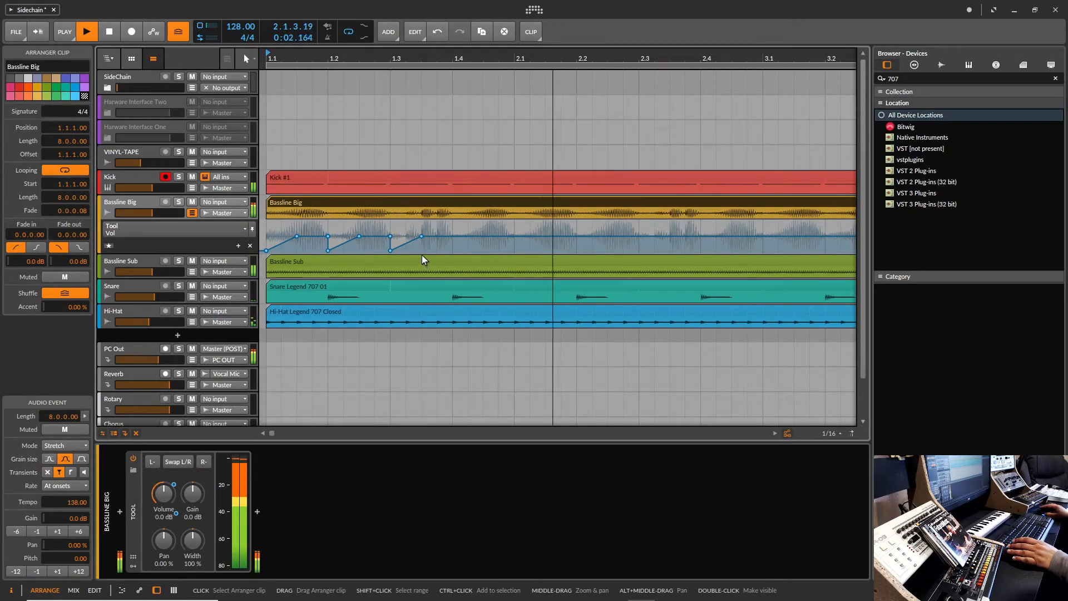
{"action": "key", "text": "space"}
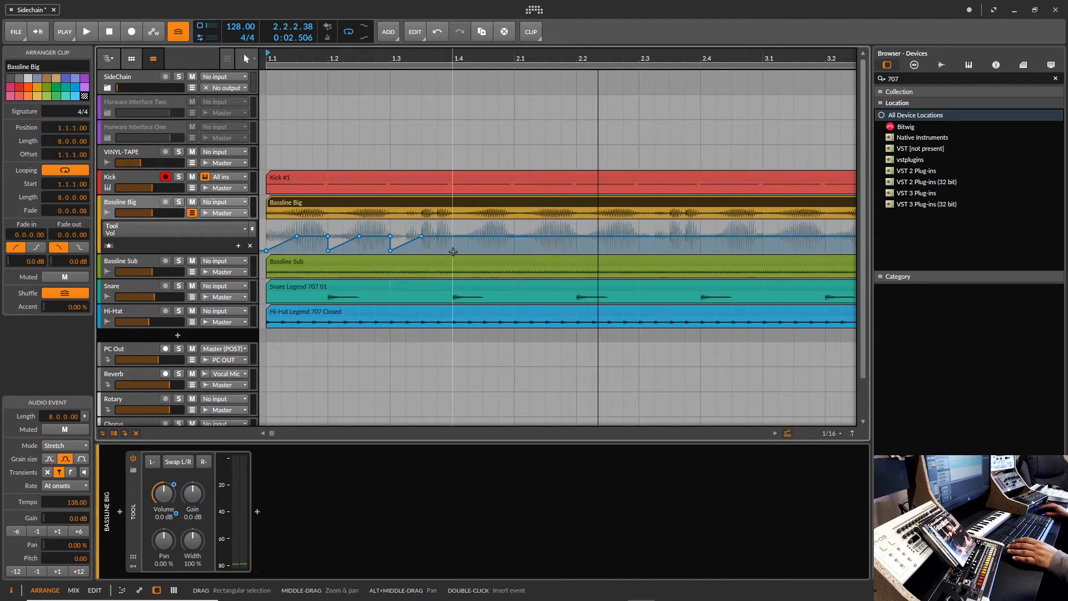
Step: Copy all the volume automation points of the first three beats and paste them at 1.4.1.00 and 2.3.1.00
{"action": "left_click_drag", "start_coordinate": [452, 251], "coordinate": [255, 227]}
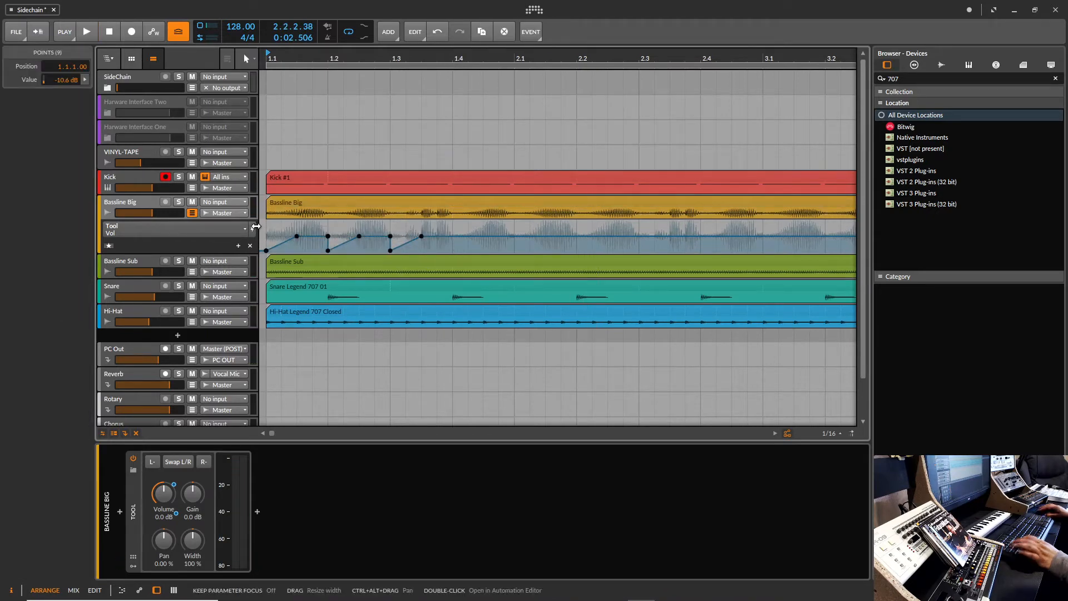
{"action": "left_click", "coordinate": [453, 250]}
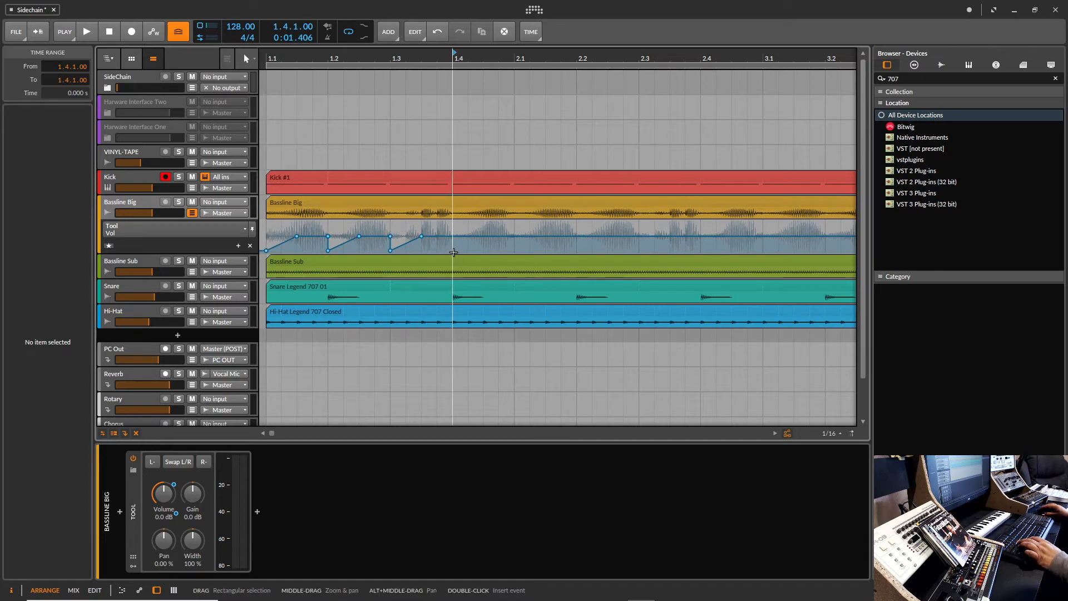
{"action": "key", "text": "ctrl+v"}
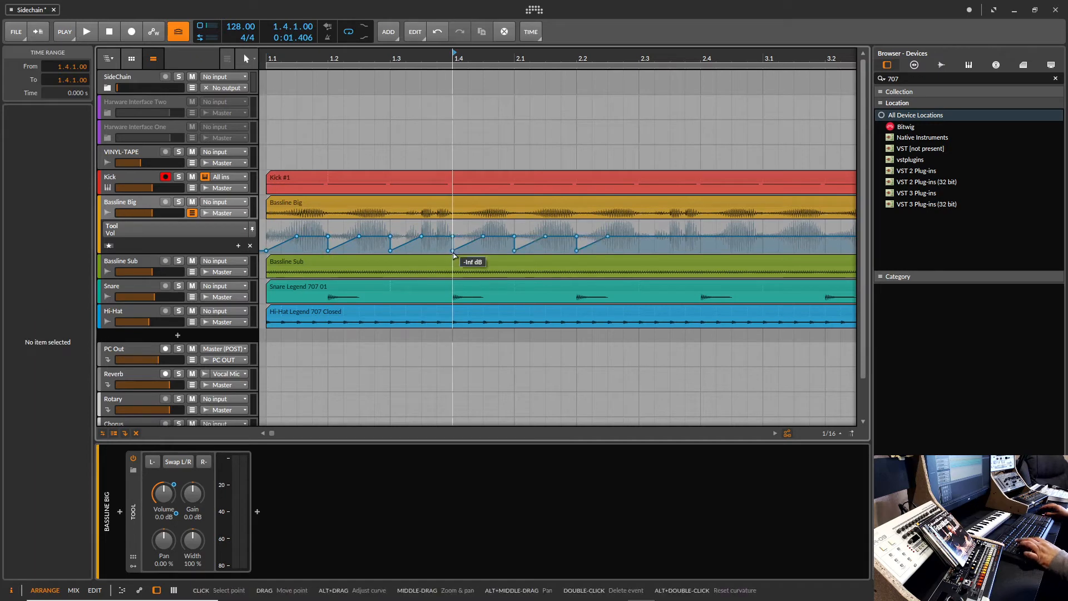
{"action": "left_click", "coordinate": [639, 251]}
{"action": "key", "text": "ctrl+v"}
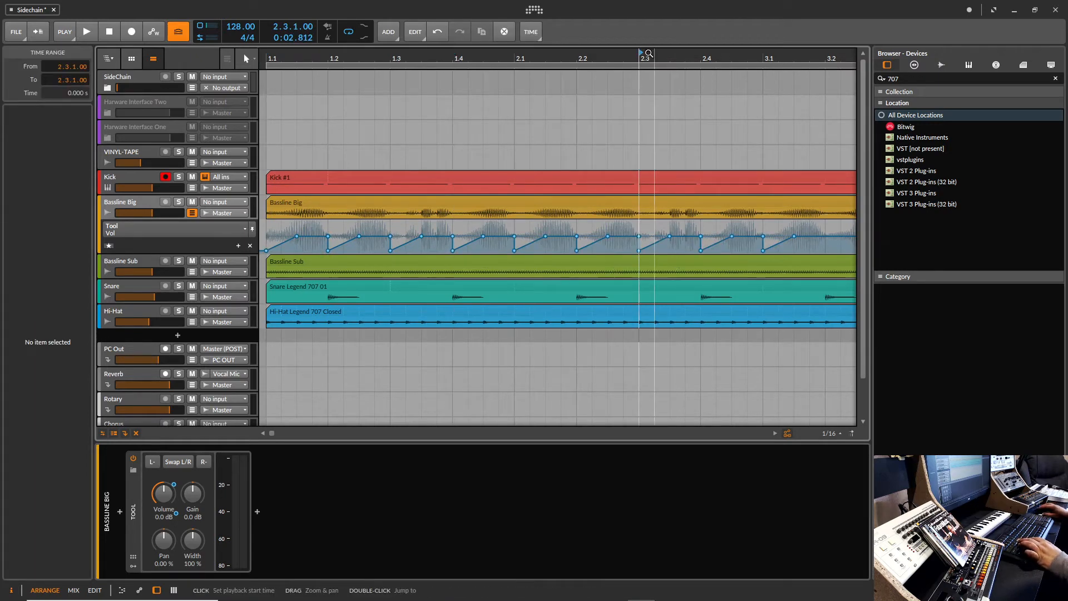
Step: Paste the copied three-beat volume ramps back to back along the Bassline Big automation lane from 3.2.1.00 through 5.3.1.00
{"action": "left_click_drag", "start_coordinate": [649, 54], "coordinate": [567, 53]}
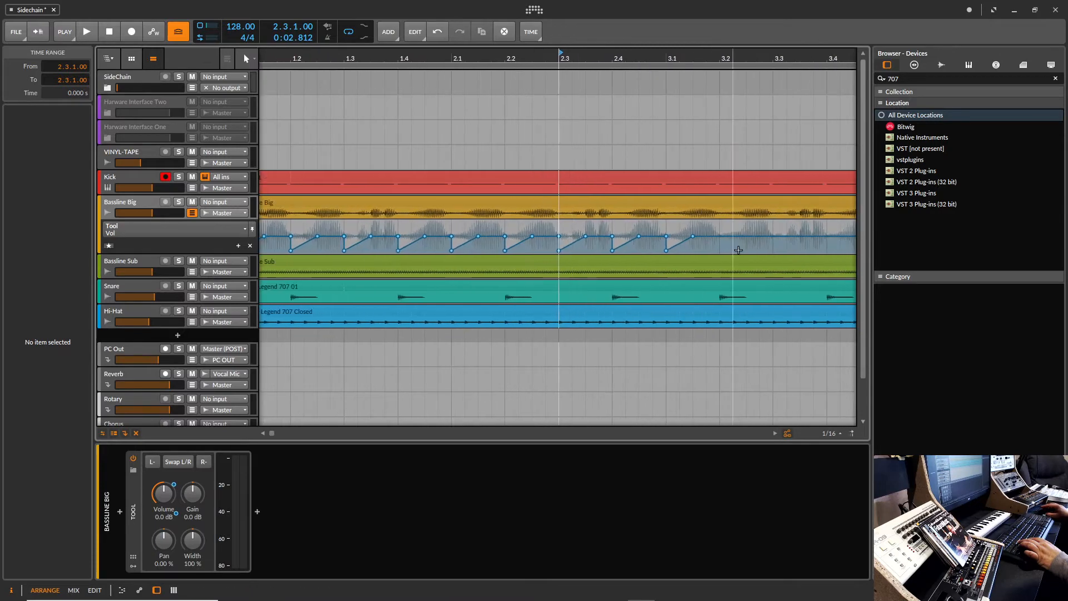
{"action": "left_click", "coordinate": [718, 248]}
{"action": "key", "text": "ctrl+v"}
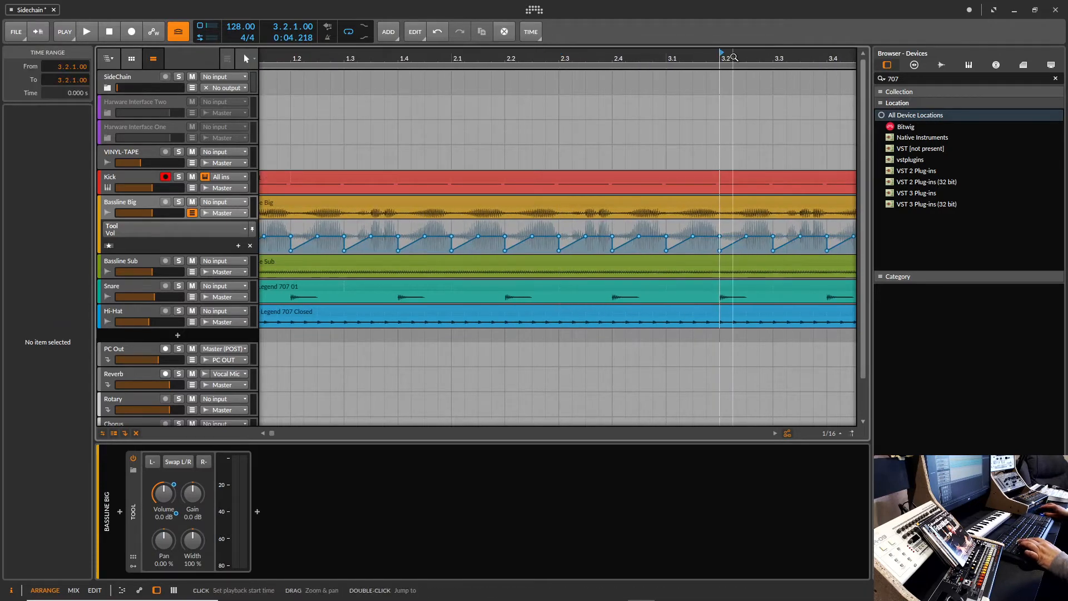
{"action": "left_click_drag", "start_coordinate": [734, 57], "coordinate": [704, 78]}
{"action": "left_click", "coordinate": [634, 252]}
{"action": "key", "text": "ctrl+v"}
{"action": "left_click", "coordinate": [695, 267]}
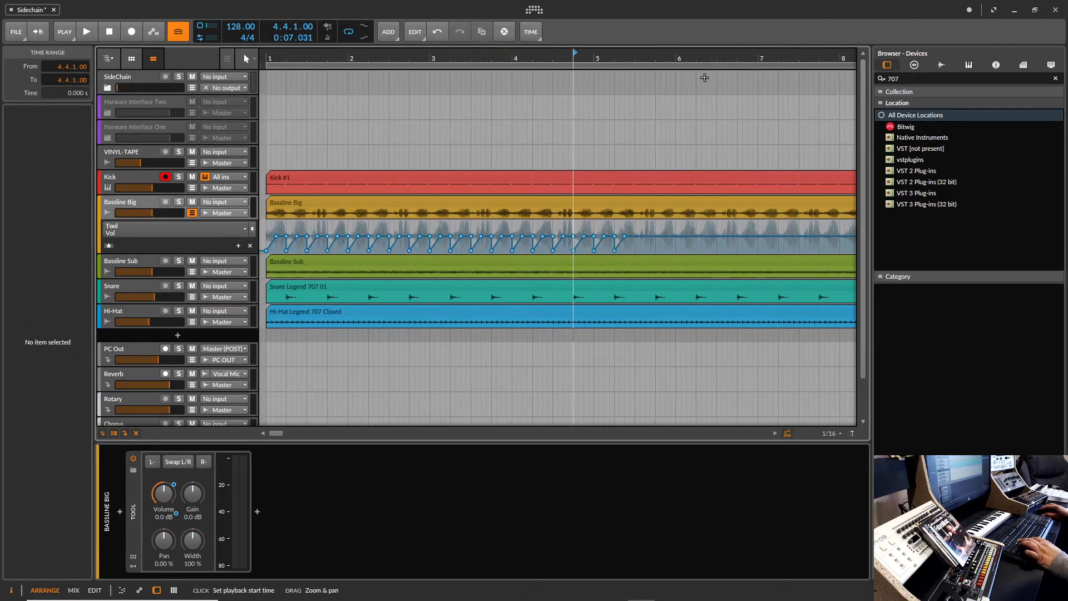
{"action": "left_click", "coordinate": [644, 256]}
{"action": "key", "text": "ctrl+v"}
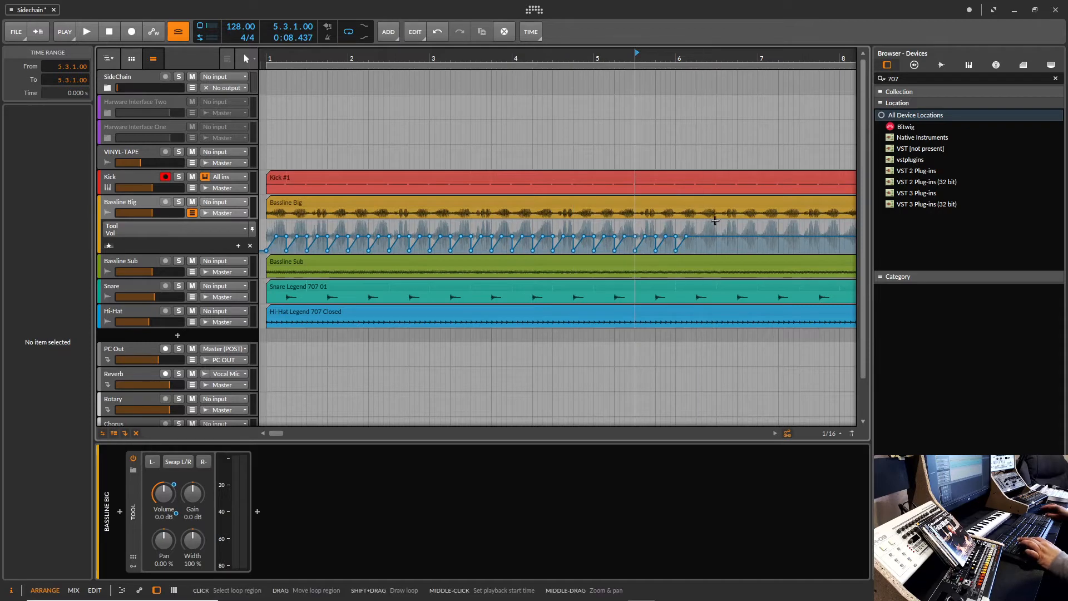
Step: Continue pasting the volume ramps at 6.2.1.00, 7.1.1.00, 7.4.1.00 and in bar 8, filling the lane to the clip's end
{"action": "left_click", "coordinate": [698, 246]}
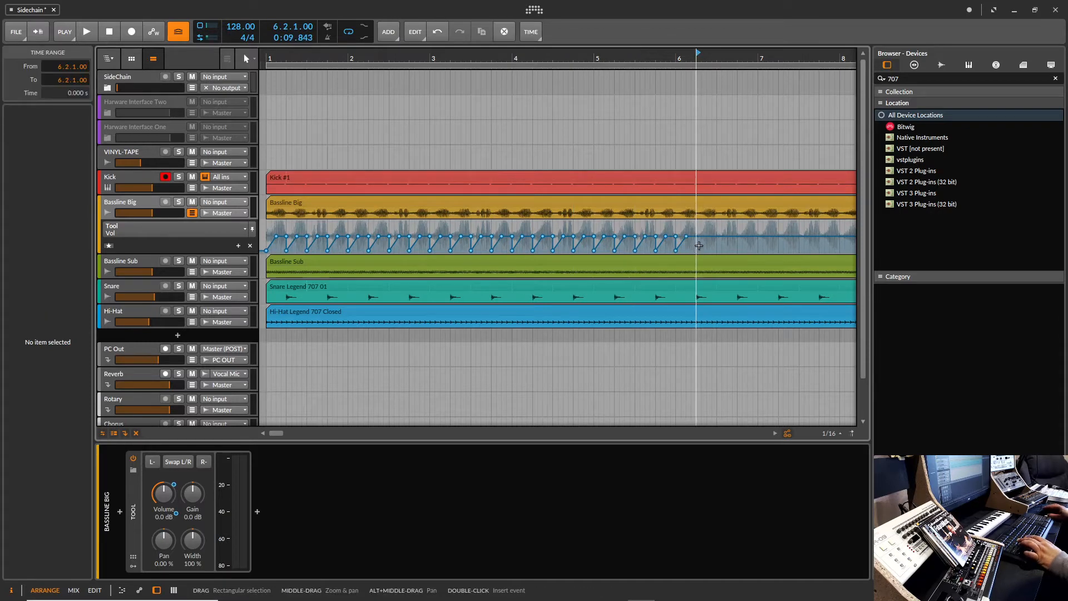
{"action": "left_click", "coordinate": [758, 253]}
{"action": "key", "text": "ctrl+v"}
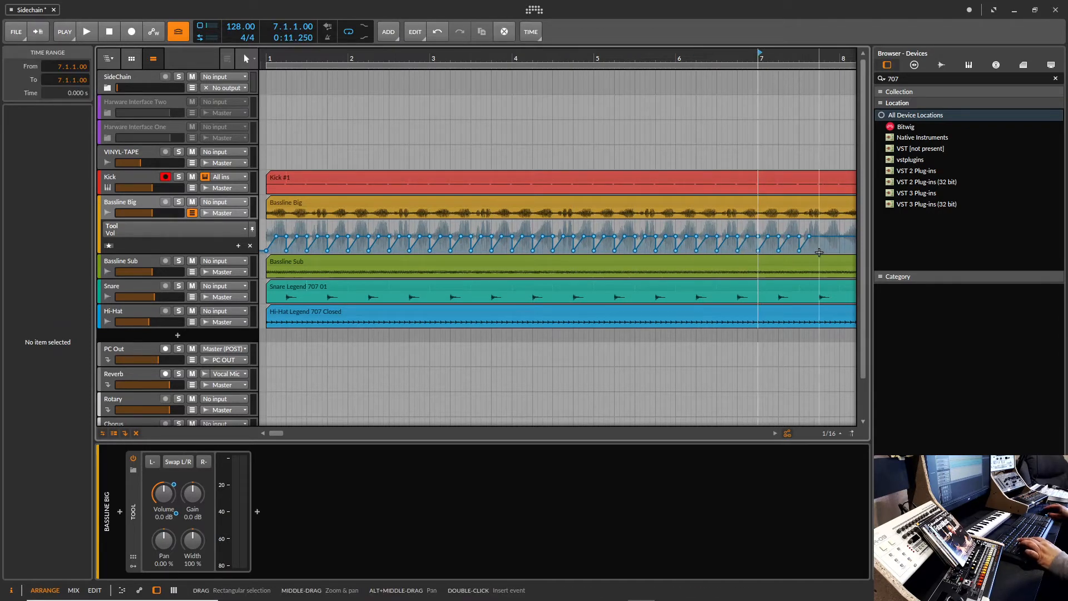
{"action": "left_click", "coordinate": [819, 253]}
{"action": "key", "text": "ctrl+v"}
{"action": "left_click_drag", "start_coordinate": [724, 61], "coordinate": [725, 74]}
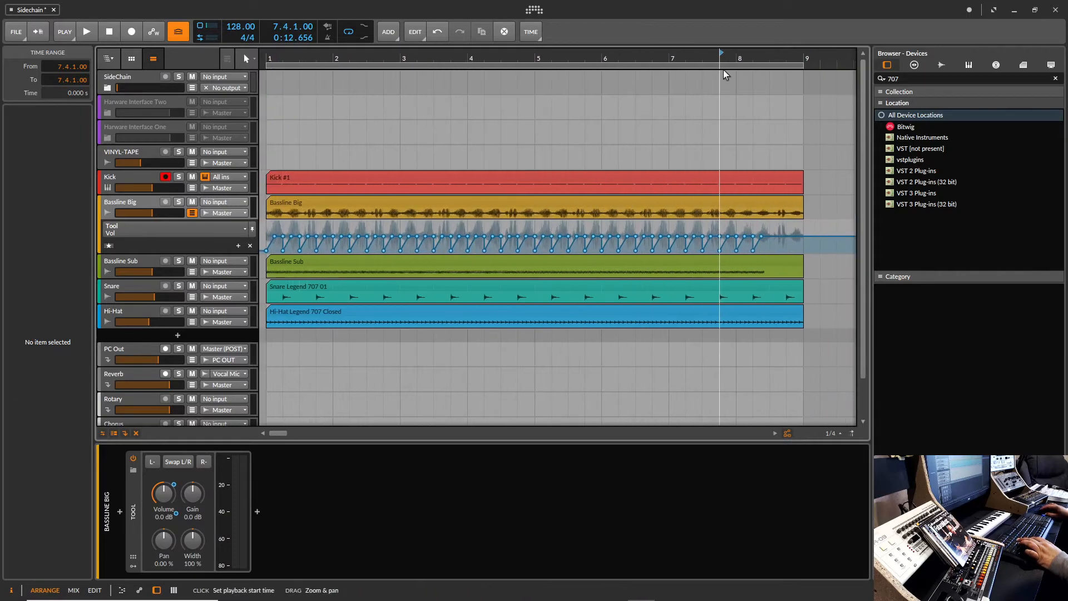
{"action": "left_click", "coordinate": [771, 252]}
{"action": "key", "text": "ctrl+v"}
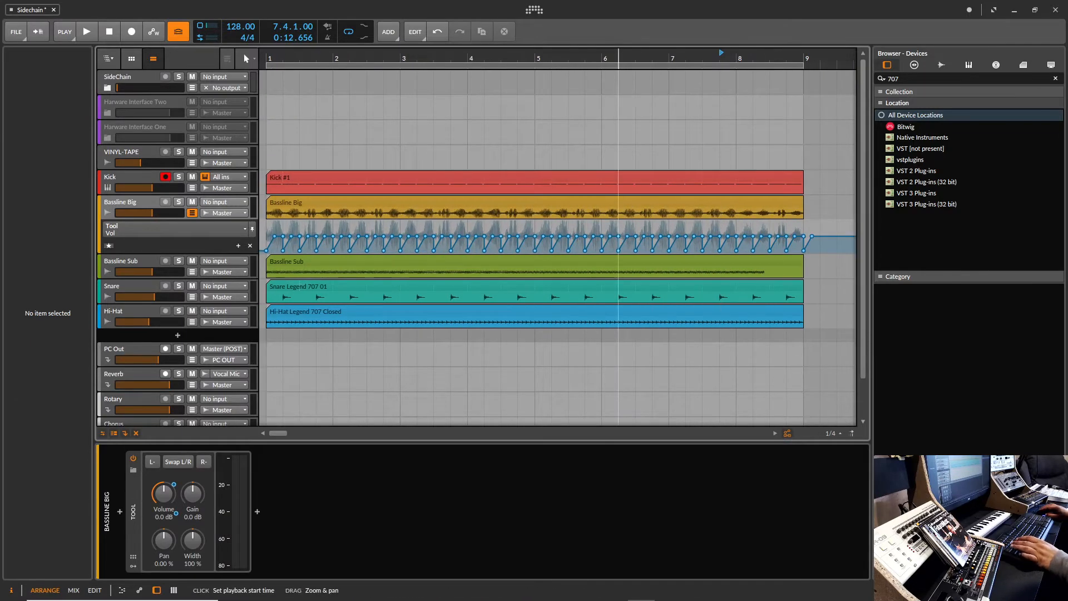
Step: Play the mix from the start to audition the ducking across the whole clip, and save the project
{"action": "left_click_drag", "start_coordinate": [618, 59], "coordinate": [584, 65]}
{"action": "key", "text": "space"}
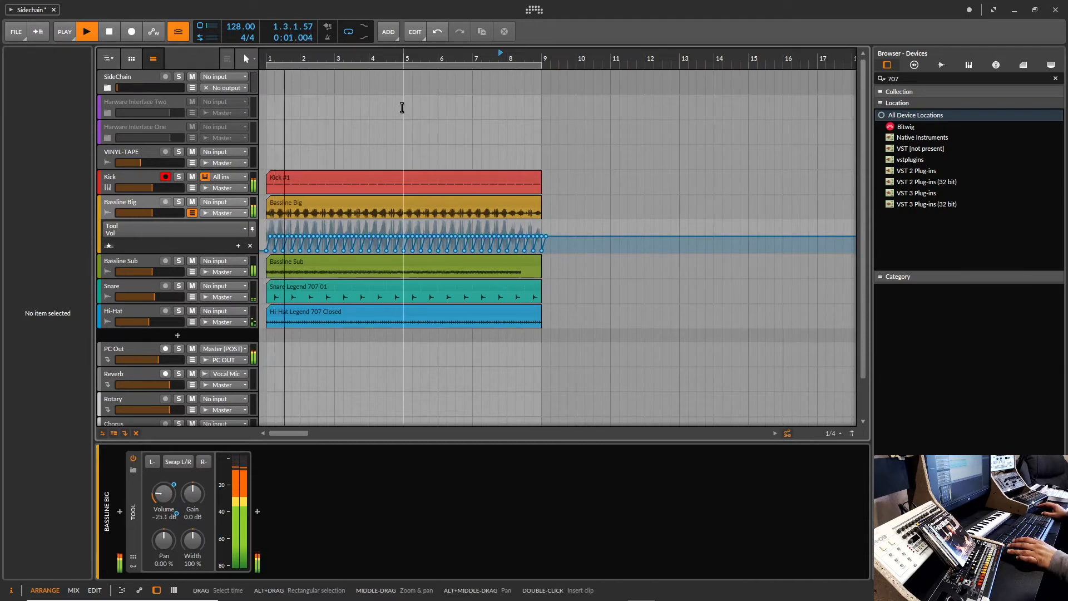
{"action": "key", "text": "ctrl+s"}
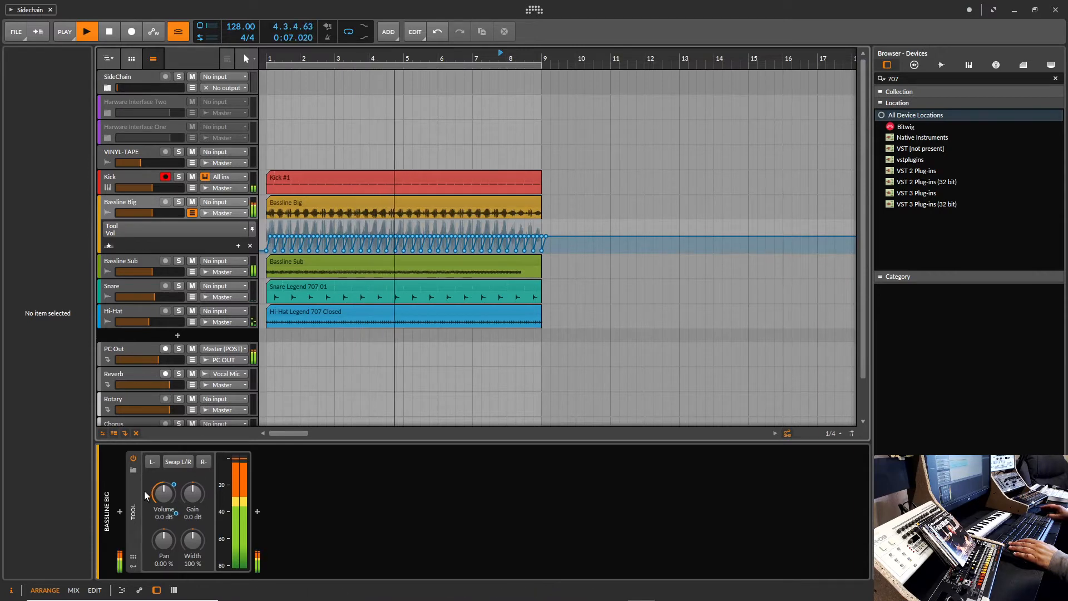
{"action": "left_click_drag", "start_coordinate": [162, 493], "coordinate": [162, 506]}
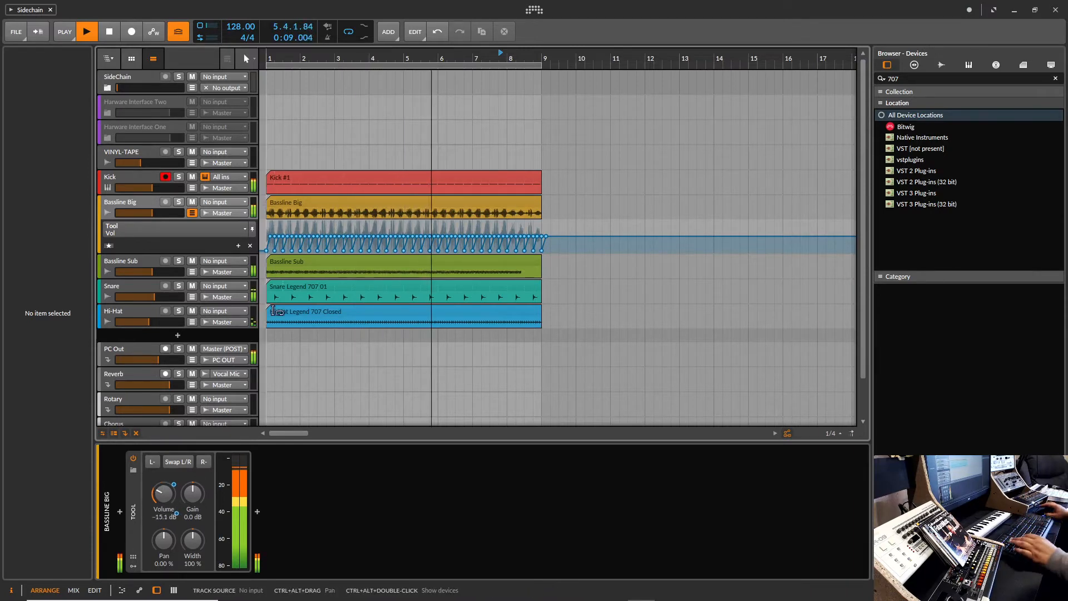
{"action": "left_click_drag", "start_coordinate": [274, 58], "coordinate": [380, 59]}
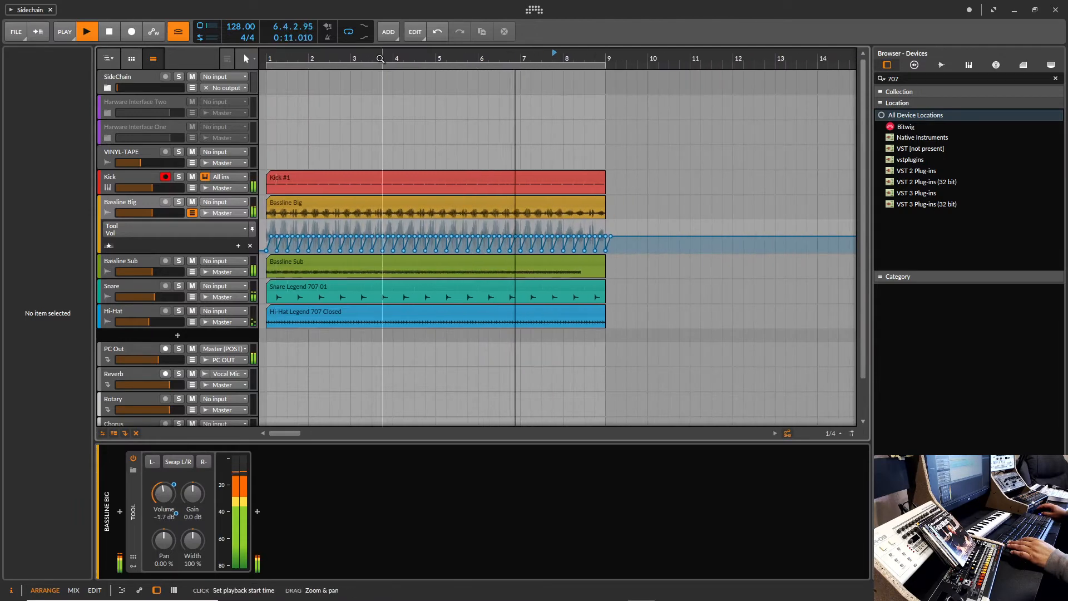
{"action": "key", "text": "space"}
Step: Undo the pasted ramps and the initial volume ramp in the Tool's automation lane
{"action": "key", "text": "ctrl+z"}
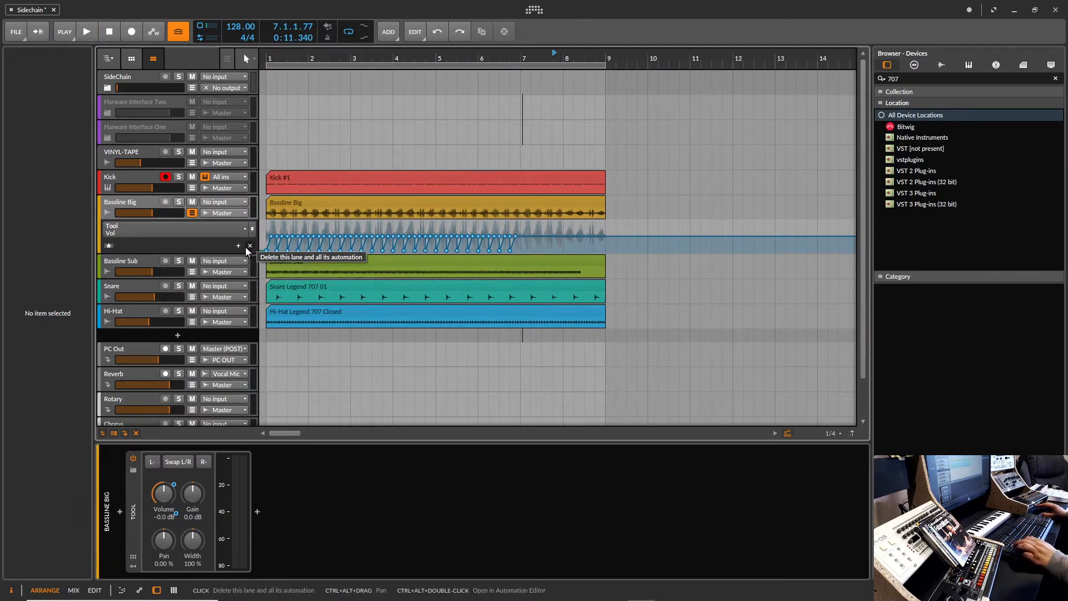
{"action": "key", "text": "ctrl+z"}
{"action": "key", "text": "ctrl+z"}
{"action": "key", "text": "ctrl+z"}
{"action": "key", "text": "ctrl+z"}
{"action": "key", "text": "ctrl+z"}
{"action": "key", "text": "ctrl+z"}
{"action": "key", "text": "ctrl+z"}
{"action": "key", "text": "ctrl+z"}
{"action": "key", "text": "ctrl+z"}
{"action": "key", "text": "ctrl+z"}
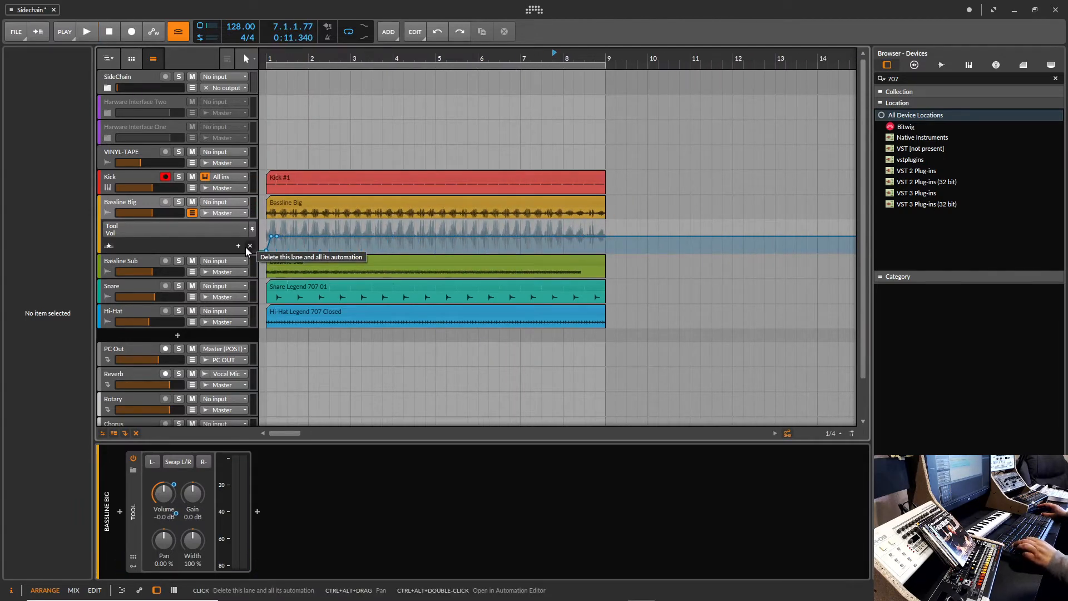
Step: Delete the Tool device from the Bassline Big track and return the playback start to 1.1.1.00
{"action": "left_click", "coordinate": [136, 502]}
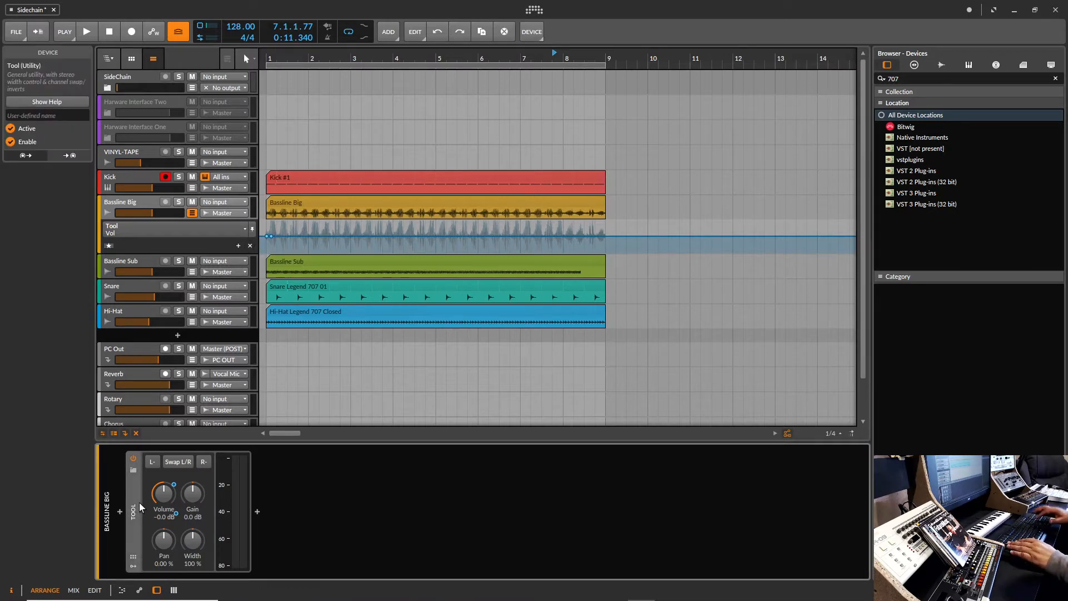
{"action": "key", "text": "Delete"}
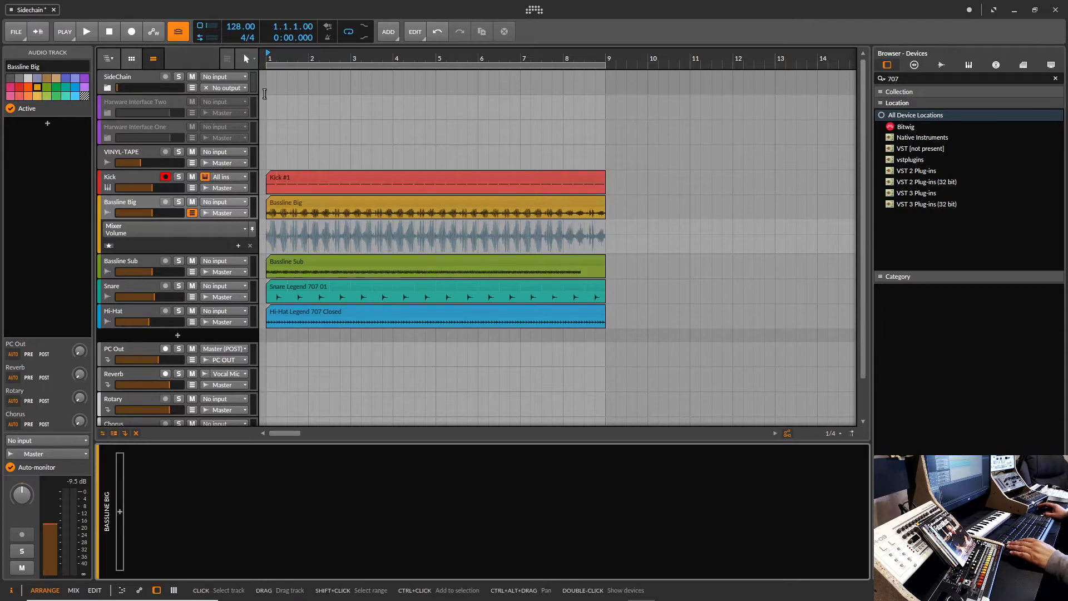
{"action": "key", "text": "plus"}
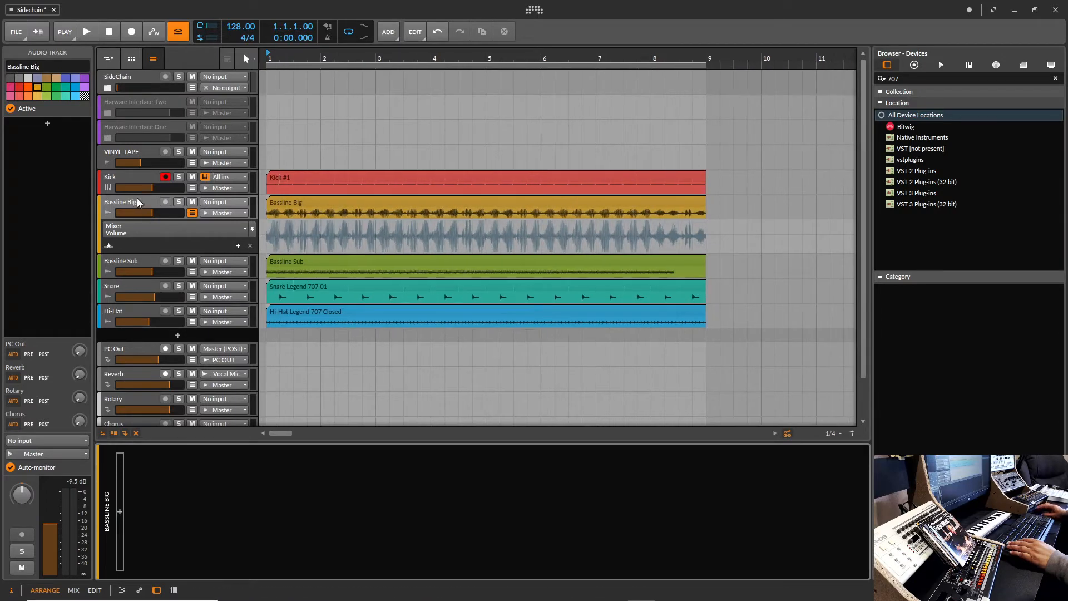
Step: Insert Bitwig's EQ+ audio effect into the Bassline Big device chain
{"action": "left_click", "coordinate": [136, 198]}
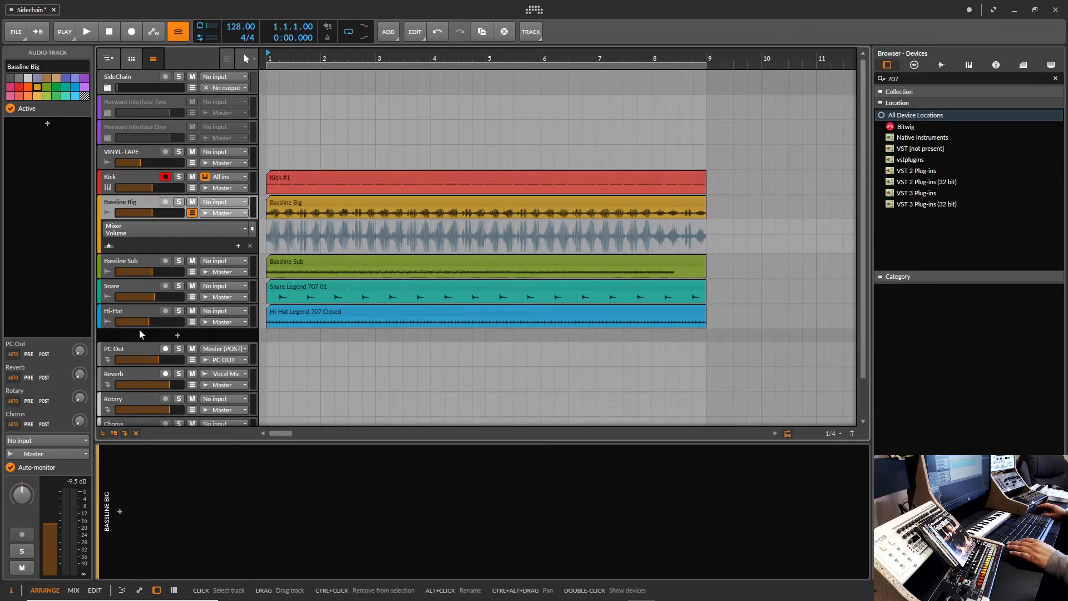
{"action": "left_click", "coordinate": [120, 511]}
{"action": "left_click", "coordinate": [267, 323]}
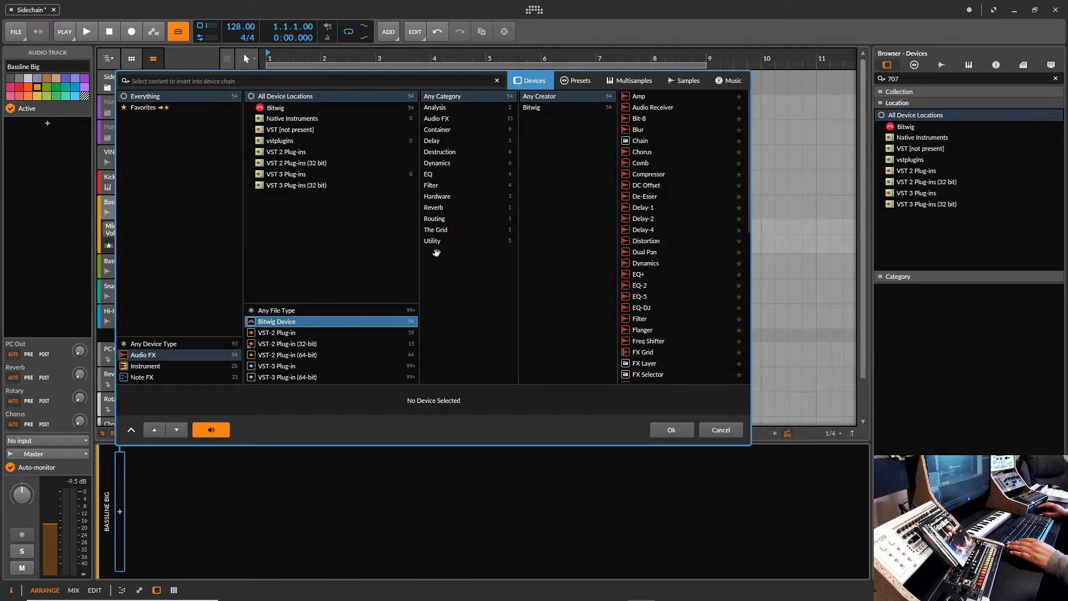
{"action": "left_click", "coordinate": [440, 170]}
{"action": "left_click", "coordinate": [638, 96]}
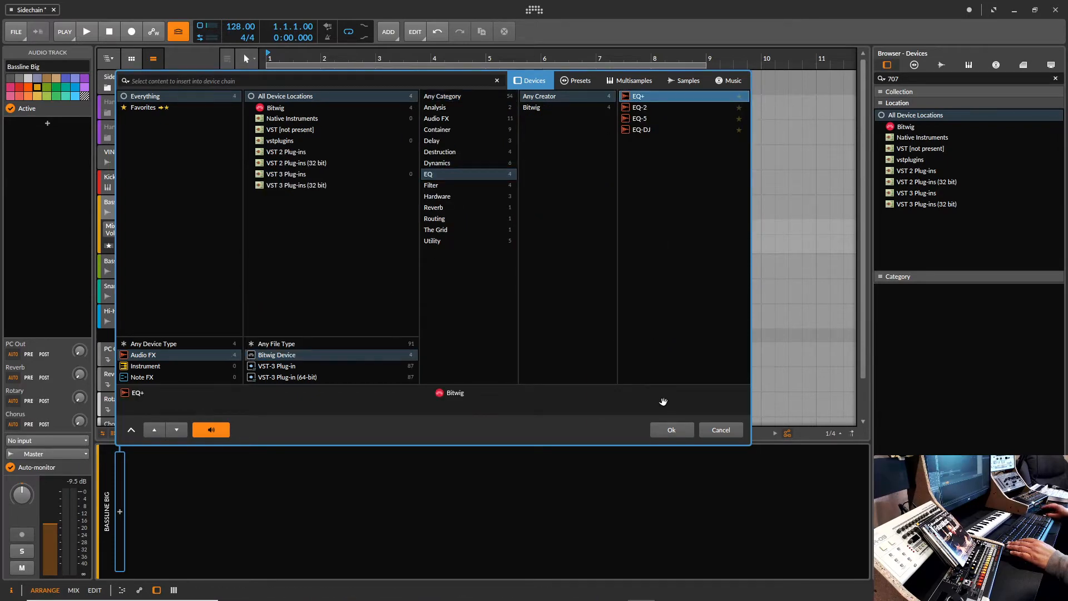
{"action": "left_click", "coordinate": [672, 430]}
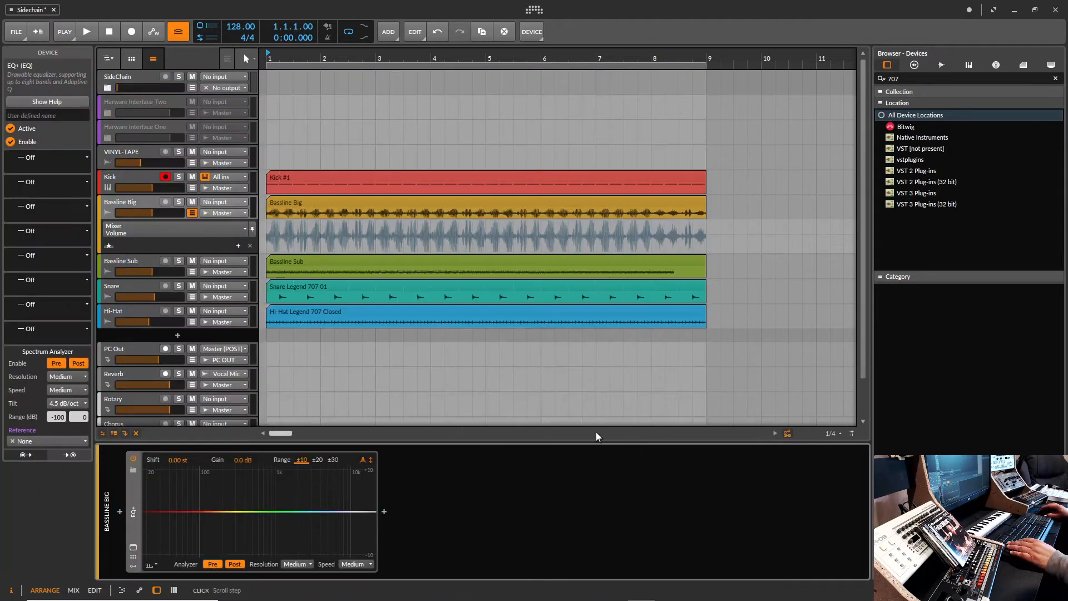
Step: Show the modulator slots of the EQ+ and add an Audio Sidechain modulator to the first one
{"action": "left_click", "coordinate": [133, 567]}
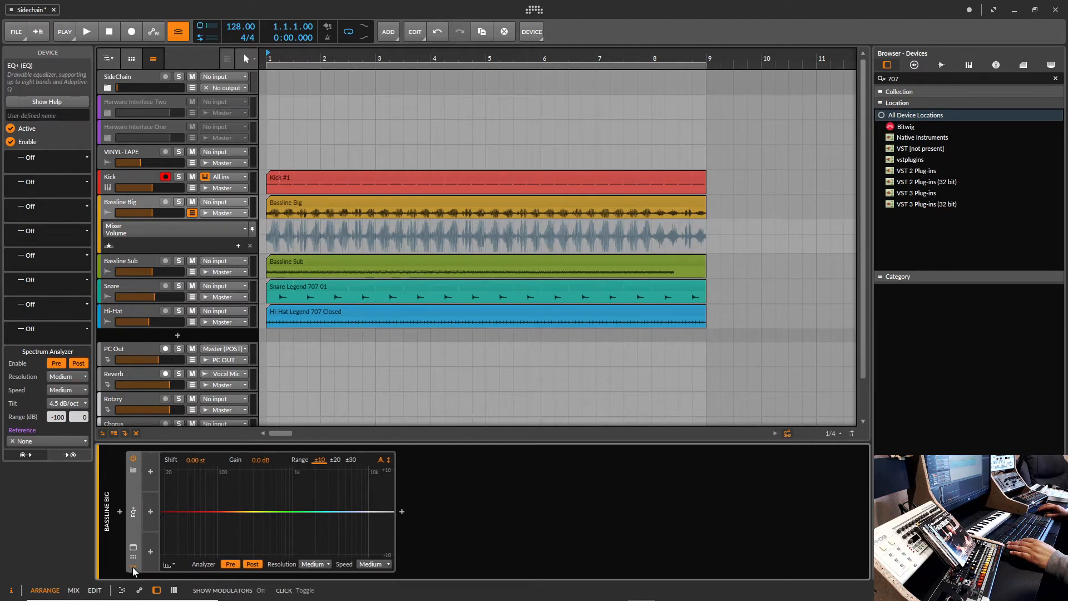
{"action": "left_click", "coordinate": [151, 471]}
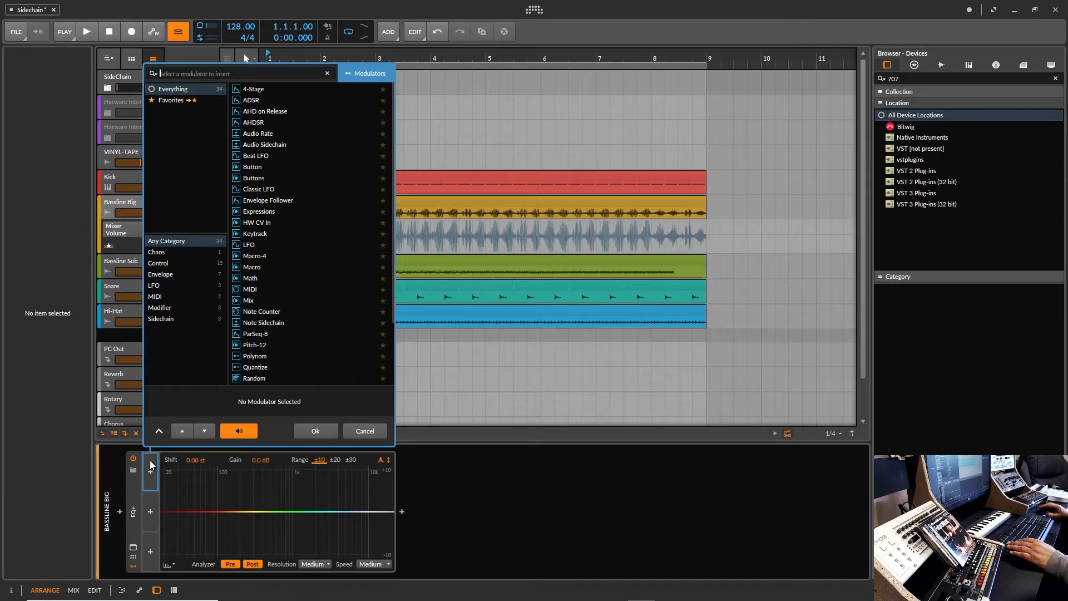
{"action": "left_click", "coordinate": [266, 145]}
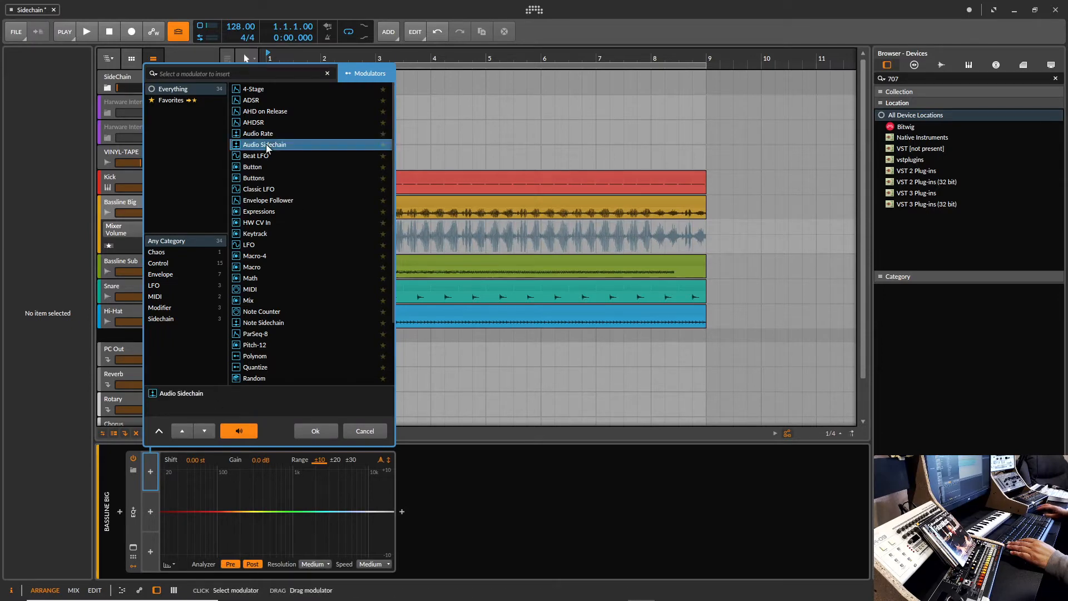
{"action": "left_click", "coordinate": [316, 428]}
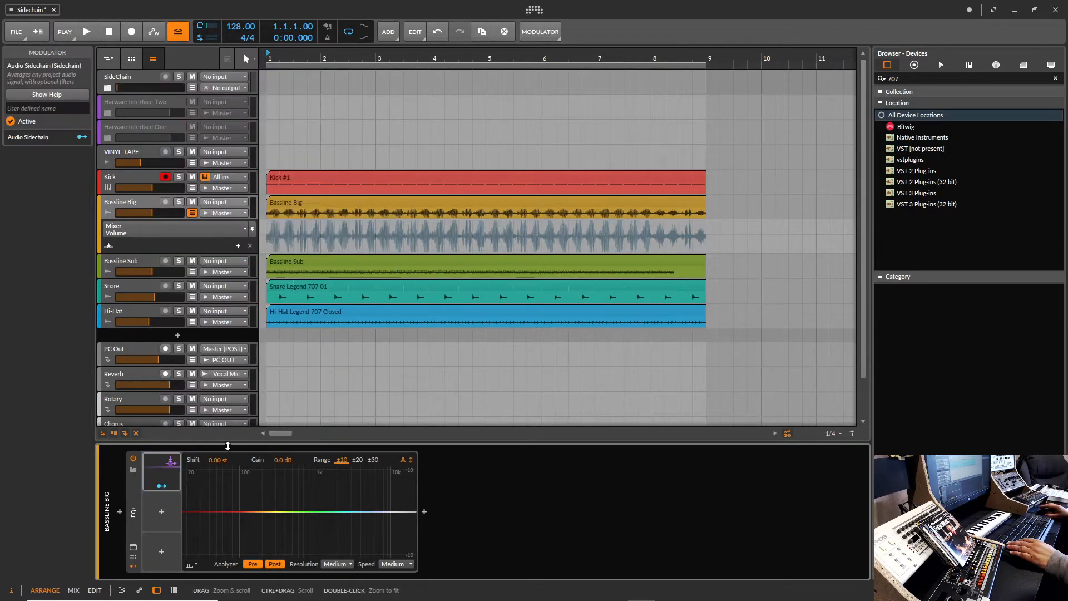
Step: Open the Audio Sidechain modulator's details and set its source to Kick (POST)
{"action": "left_click", "coordinate": [161, 476]}
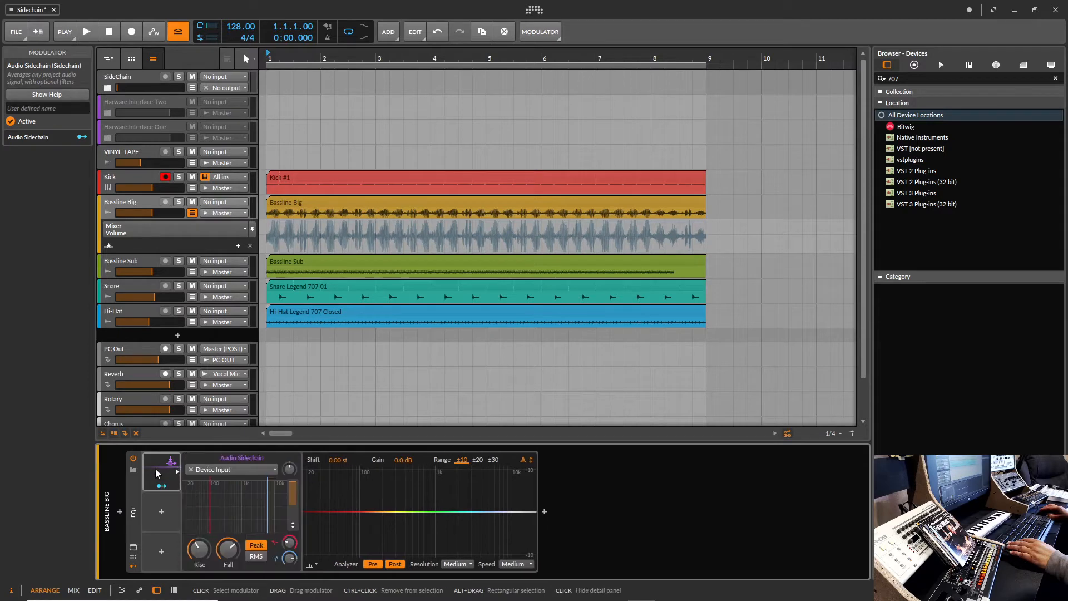
{"action": "left_click", "coordinate": [224, 471]}
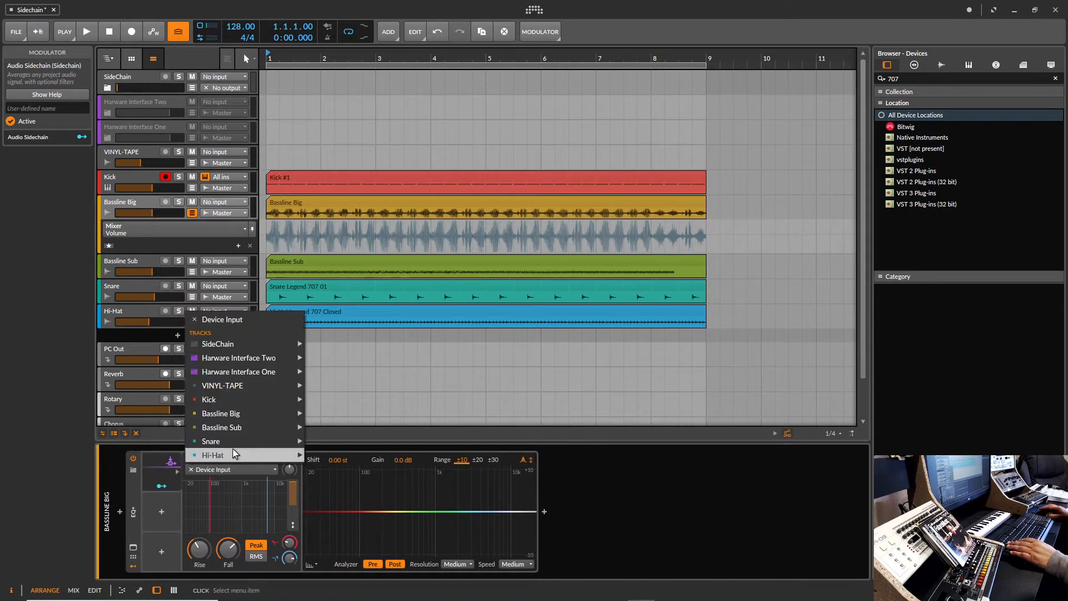
{"action": "mouse_move", "coordinate": [231, 401]}
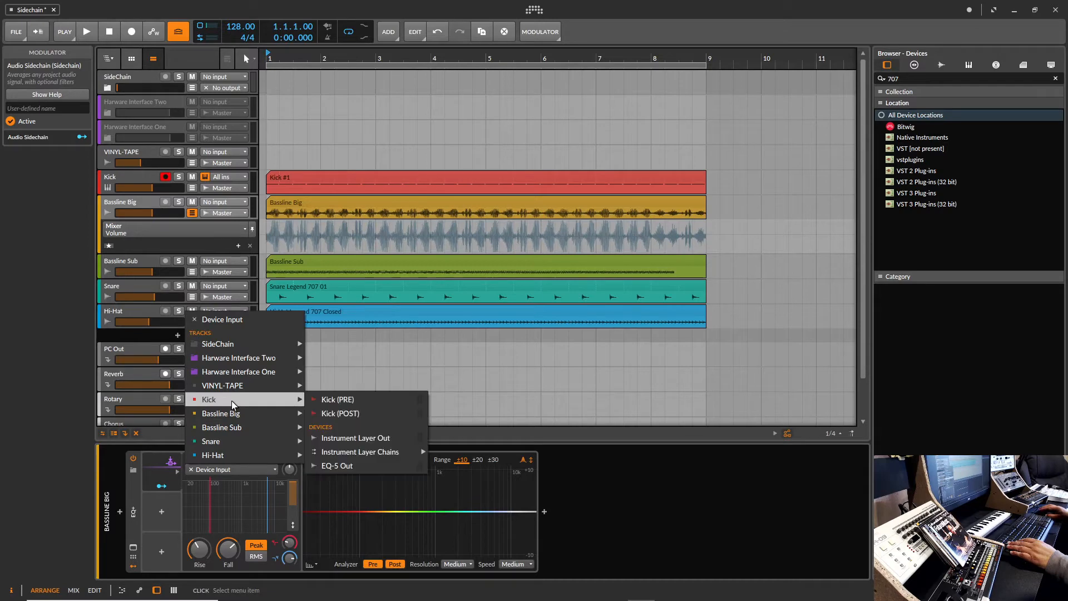
{"action": "left_click", "coordinate": [346, 412]}
Step: Play the mix and narrow the Audio Sidechain's low and high cut filters around the kick's low frequencies
{"action": "key", "text": "space"}
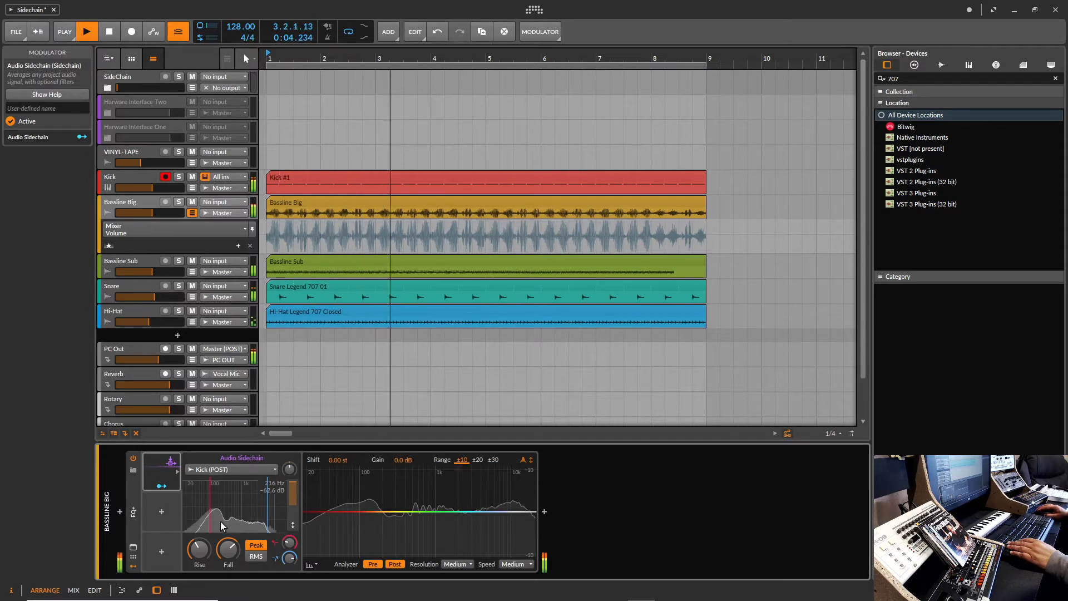
{"action": "left_click_drag", "start_coordinate": [209, 499], "coordinate": [196, 501]}
{"action": "left_click_drag", "start_coordinate": [266, 508], "coordinate": [211, 514]}
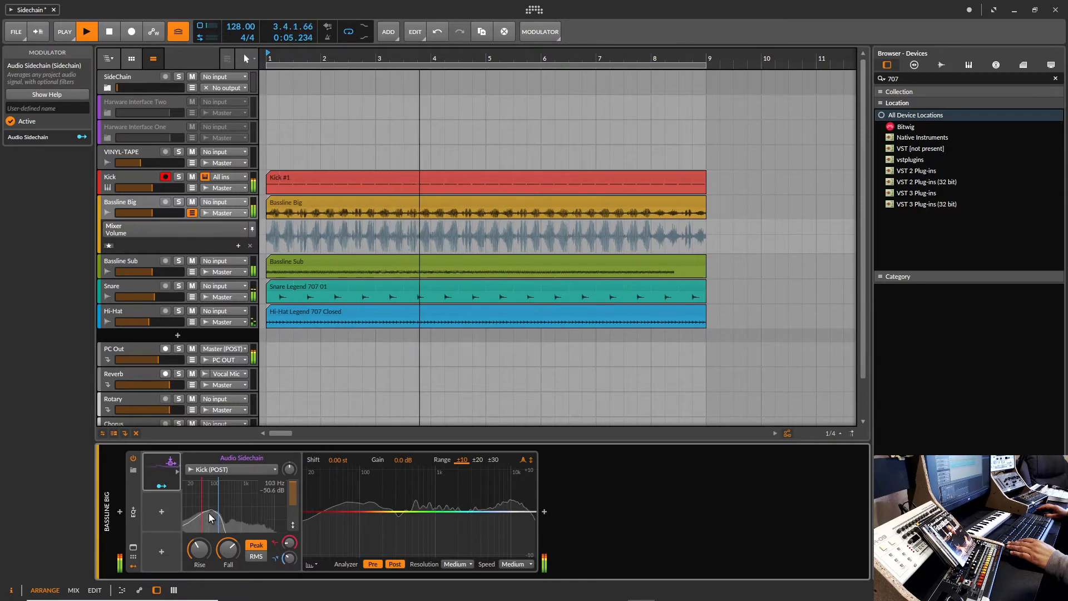
{"action": "key", "text": "space"}
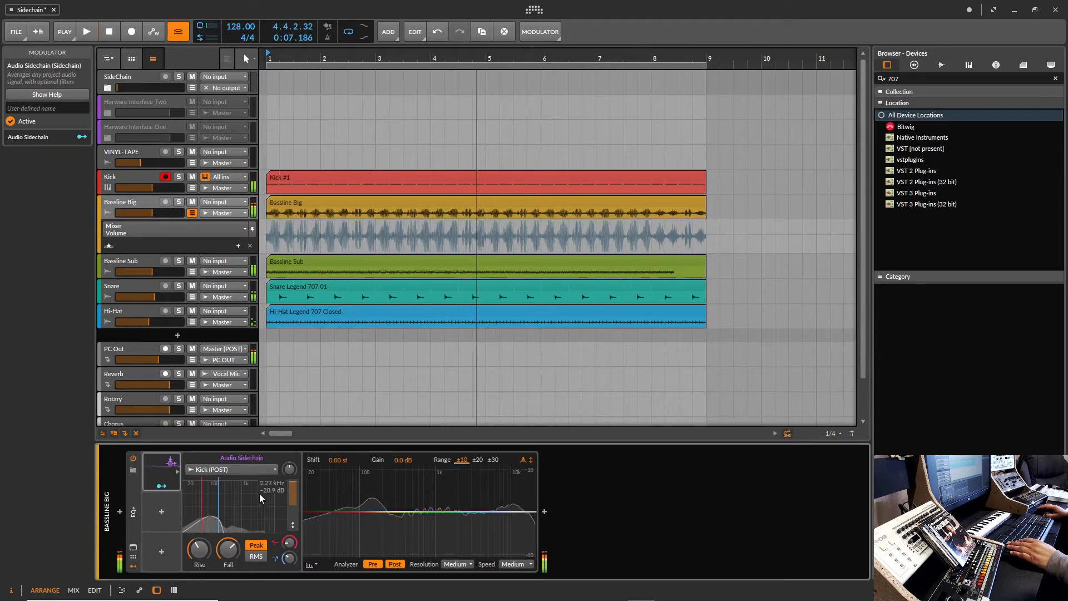
Step: Add a bell band at 109 Hz in the EQ+ and modulate its gain from the Audio Sidechain by -60
{"action": "double_click", "coordinate": [365, 511]}
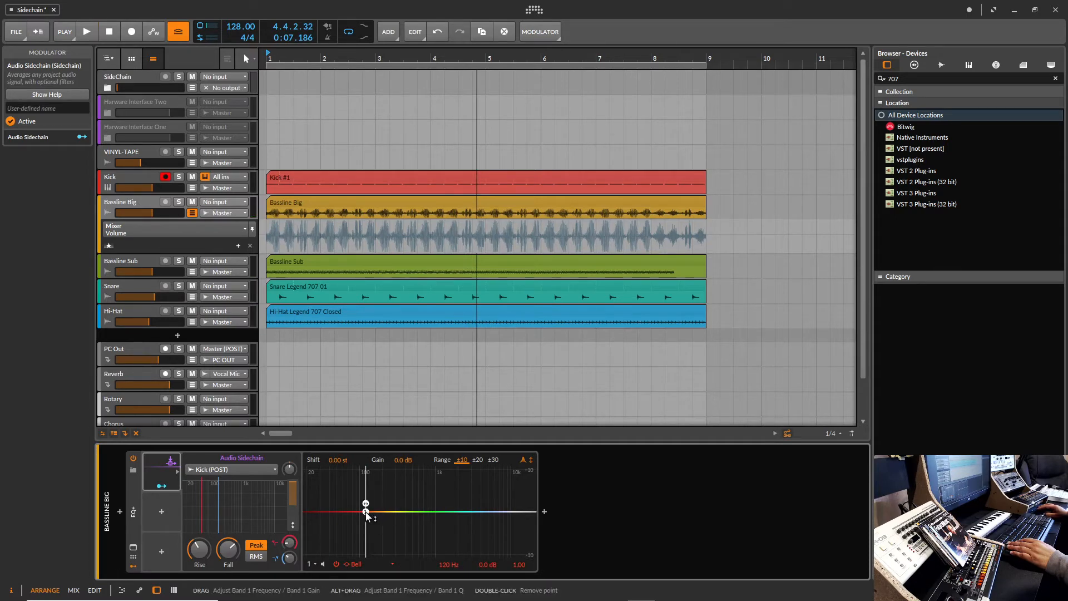
{"action": "left_click_drag", "start_coordinate": [366, 512], "coordinate": [362, 512]}
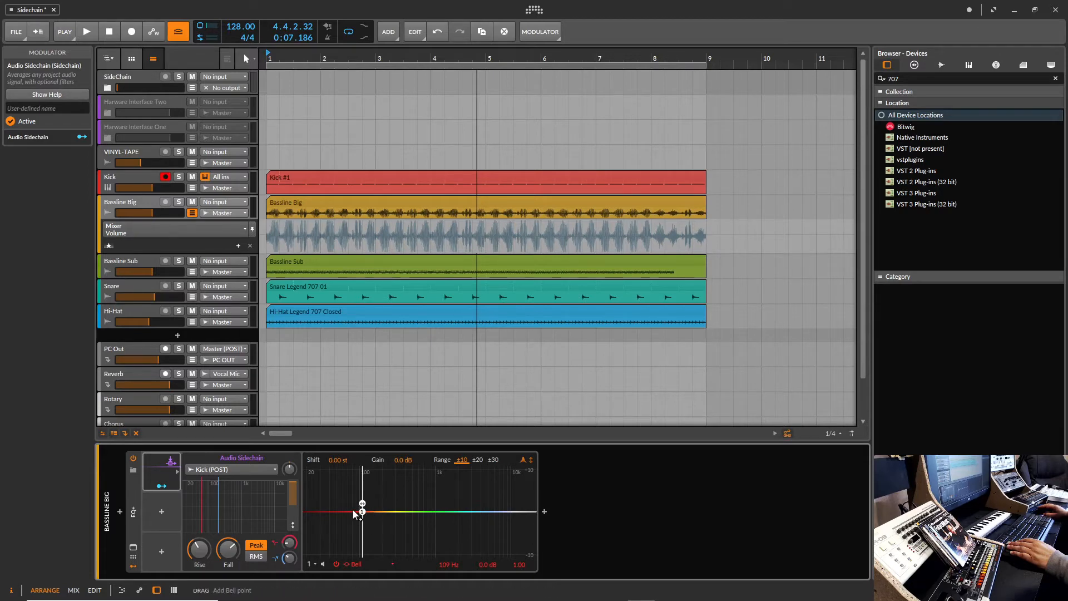
{"action": "left_click", "coordinate": [162, 487]}
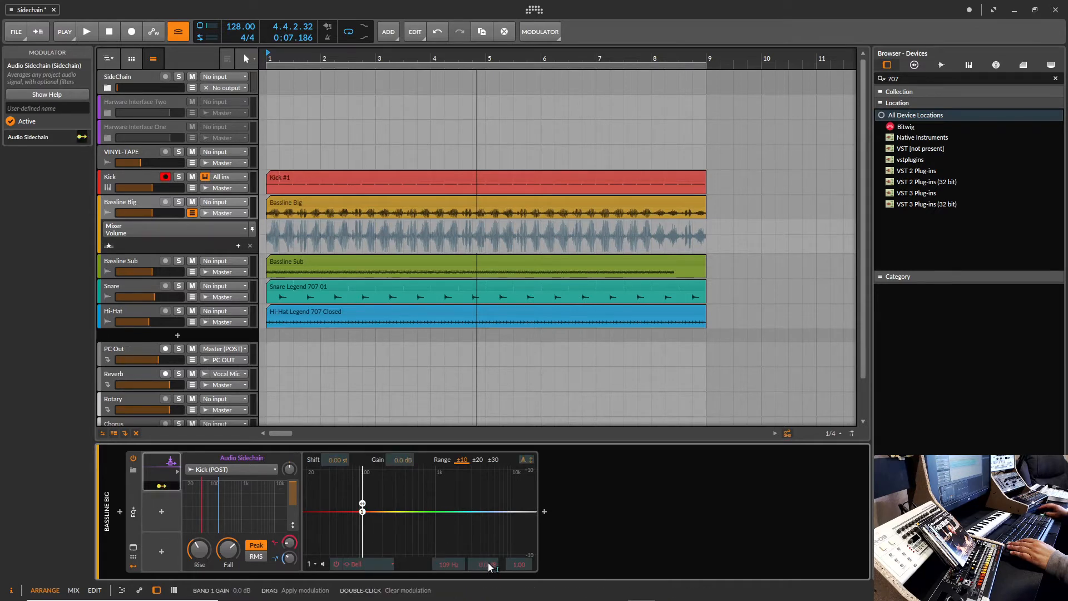
{"action": "left_click_drag", "start_coordinate": [489, 563], "coordinate": [489, 573]}
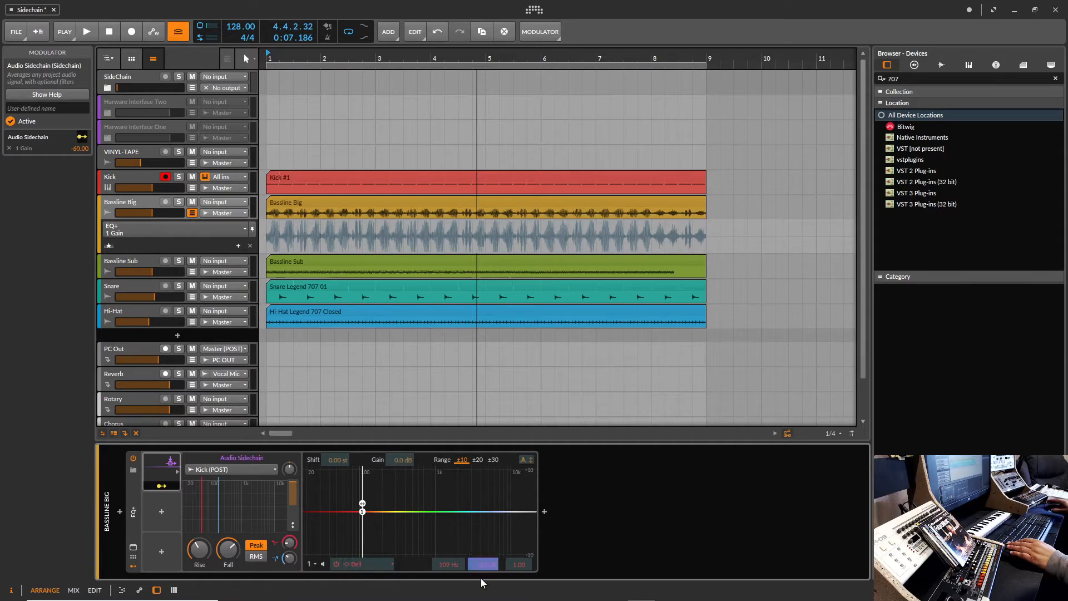
Step: Finish assigning the gain modulation and play the mix to hear the kick-driven EQ+ ducking
{"action": "left_click", "coordinate": [158, 489]}
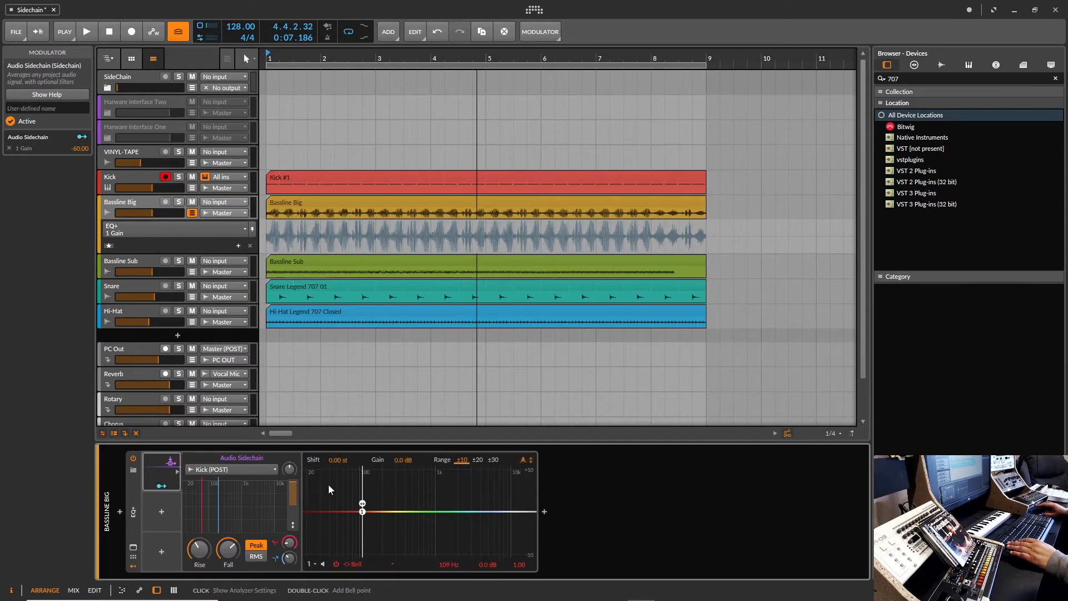
{"action": "key", "text": "space"}
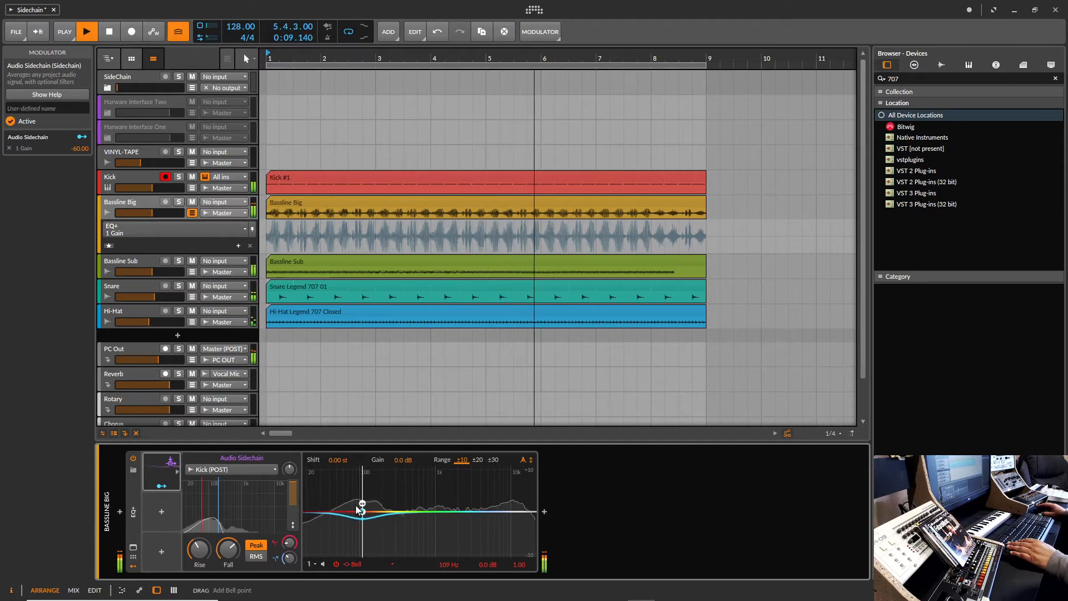
{"action": "key", "text": "space"}
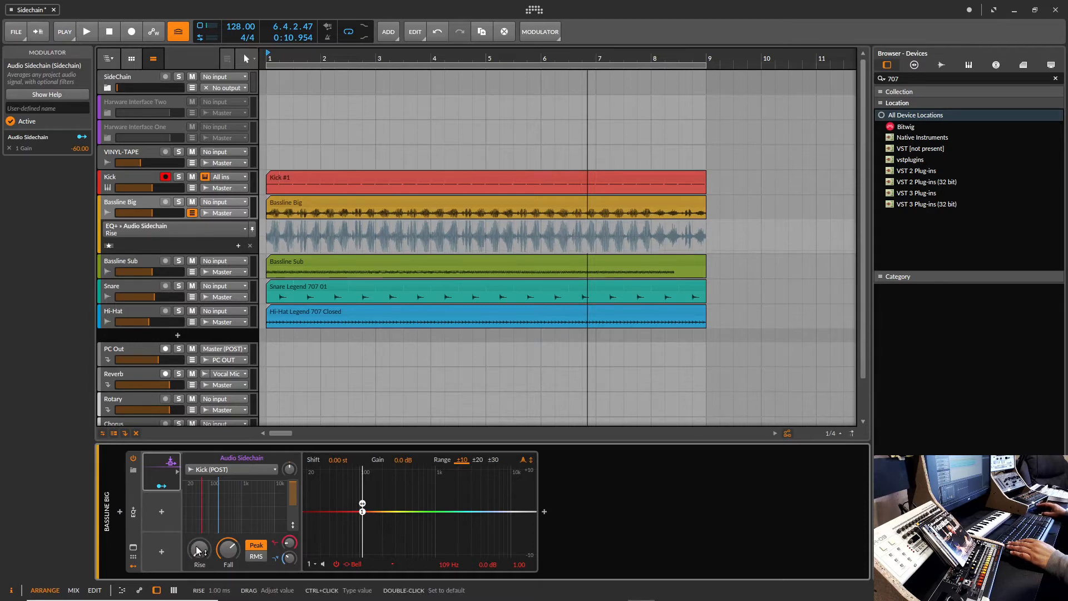
Step: Play the mix, shorten the Audio Sidechain's Fall to 23.2 ms and raise its input gain
{"action": "key", "text": "space"}
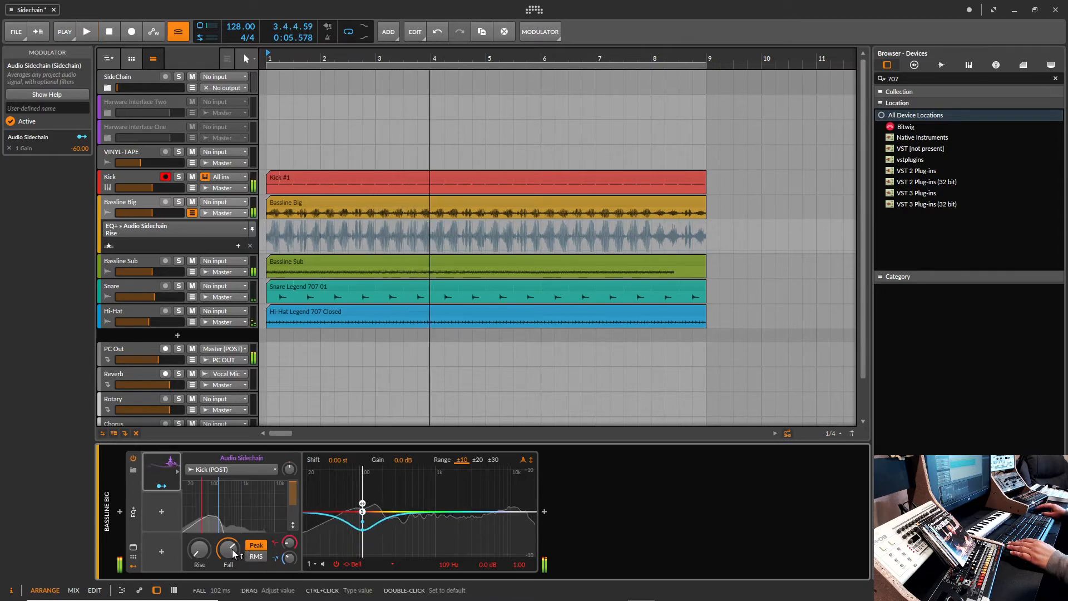
{"action": "left_click_drag", "start_coordinate": [234, 553], "coordinate": [234, 573]}
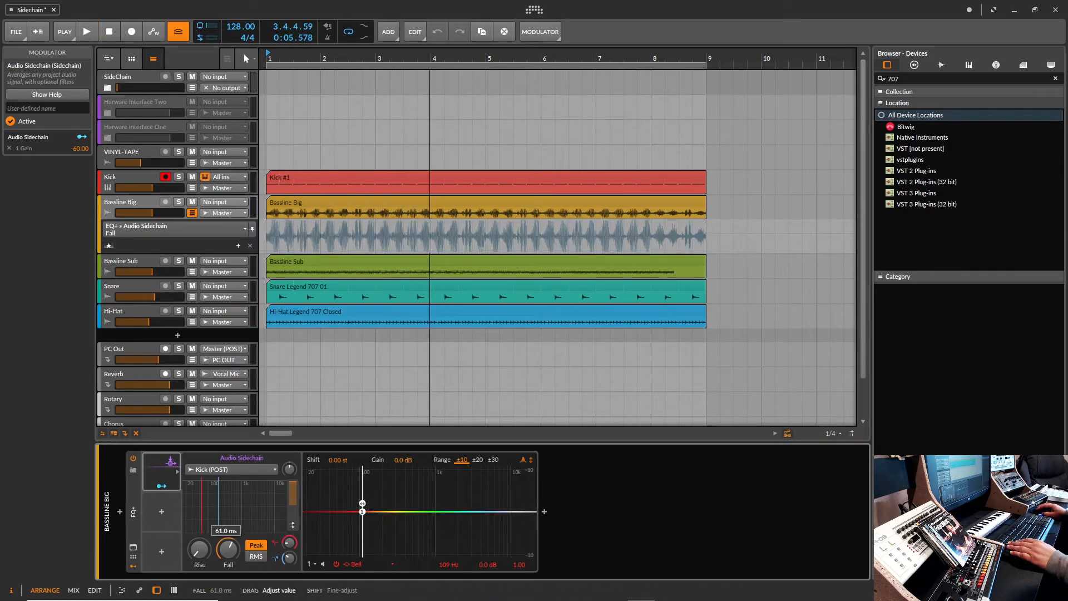
{"action": "key", "text": "space"}
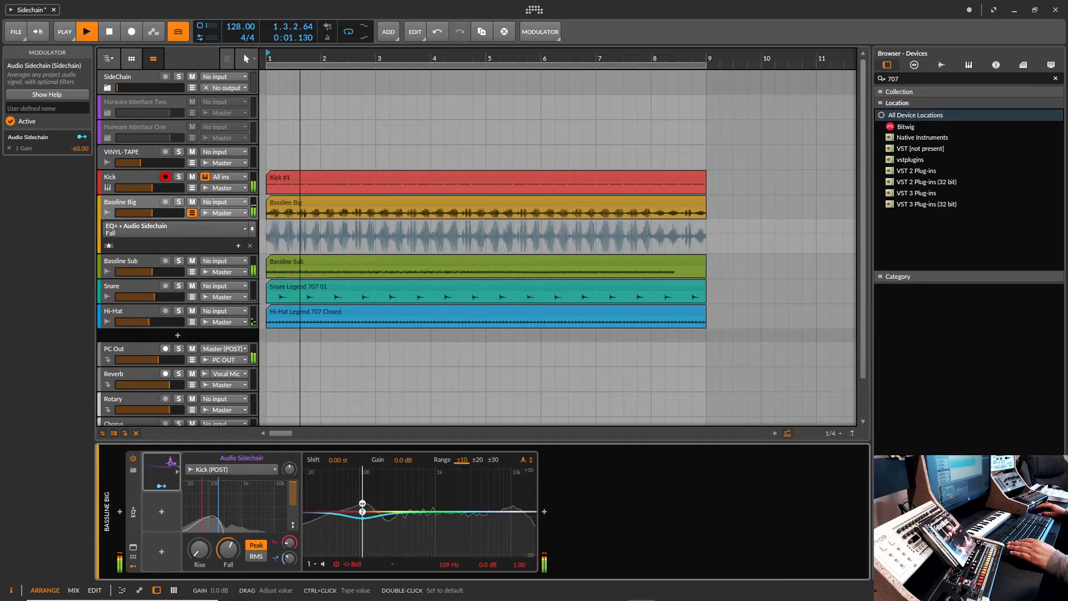
{"action": "left_click_drag", "start_coordinate": [289, 469], "coordinate": [289, 458]}
{"action": "left_click_drag", "start_coordinate": [229, 549], "coordinate": [228, 567]}
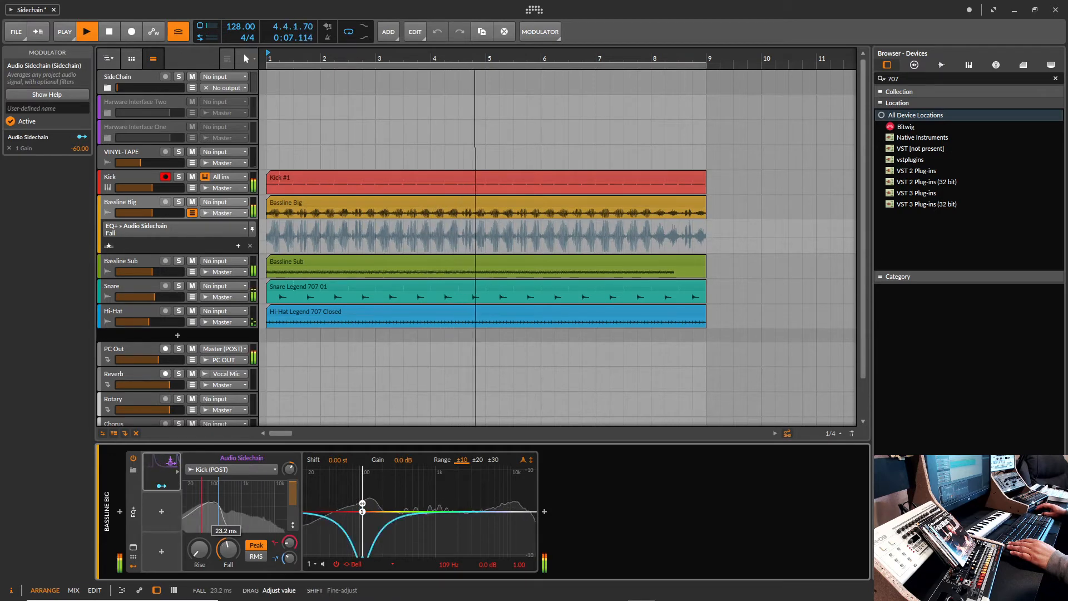
Step: Bypass and re-enable the EQ+ during playback to compare the bassline with and without ducking, and stop playback
{"action": "left_click", "coordinate": [134, 460]}
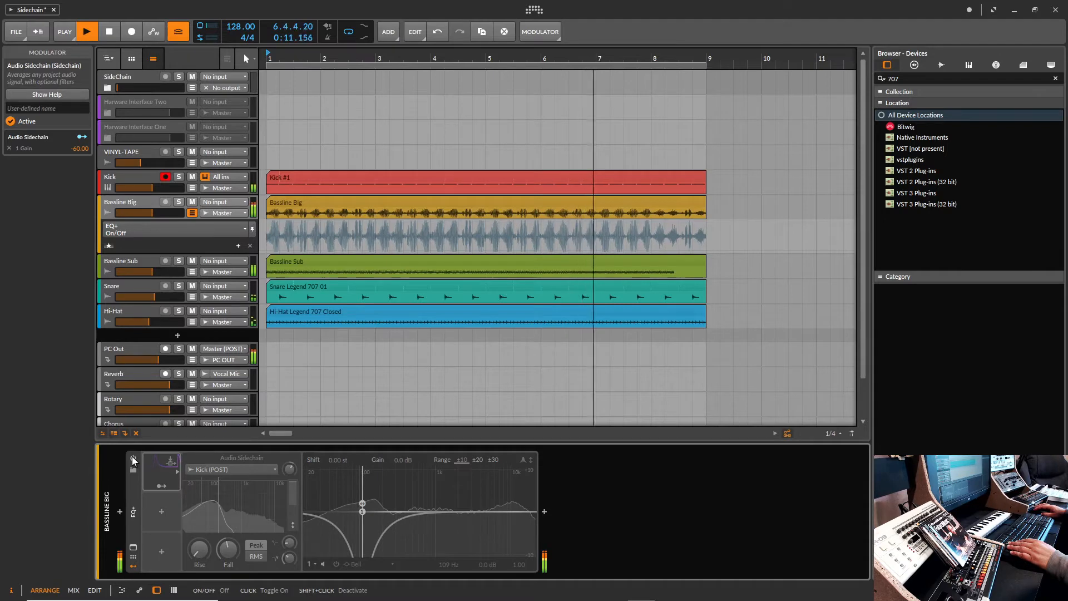
{"action": "left_click", "coordinate": [133, 460]}
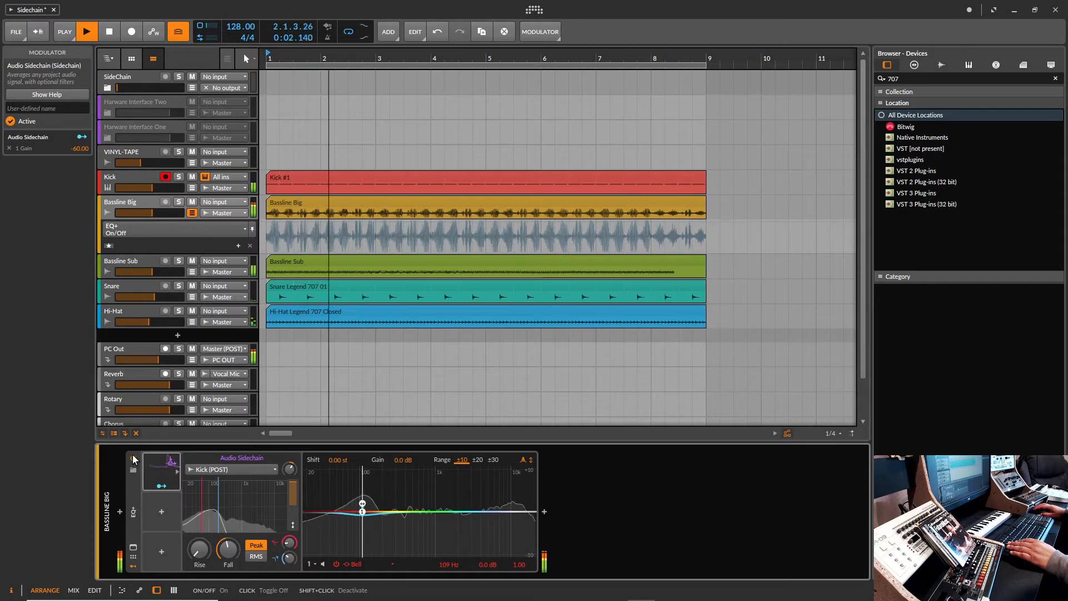
{"action": "key", "text": "space"}
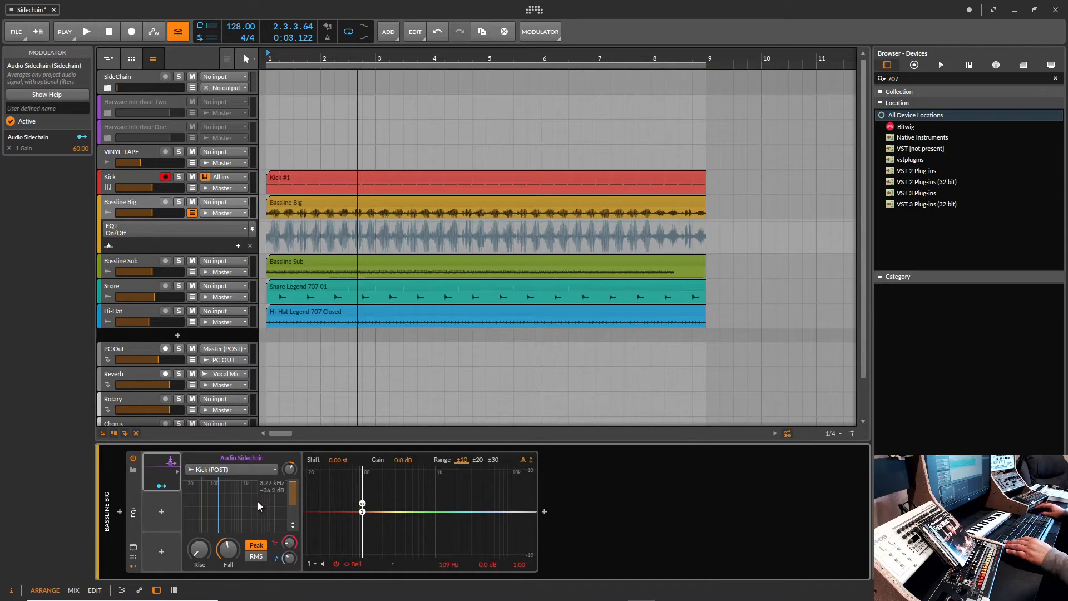
Step: Play the mix and add a second bell band at 410 Hz with 0.0 dB gain in the EQ+
{"action": "key", "text": "space"}
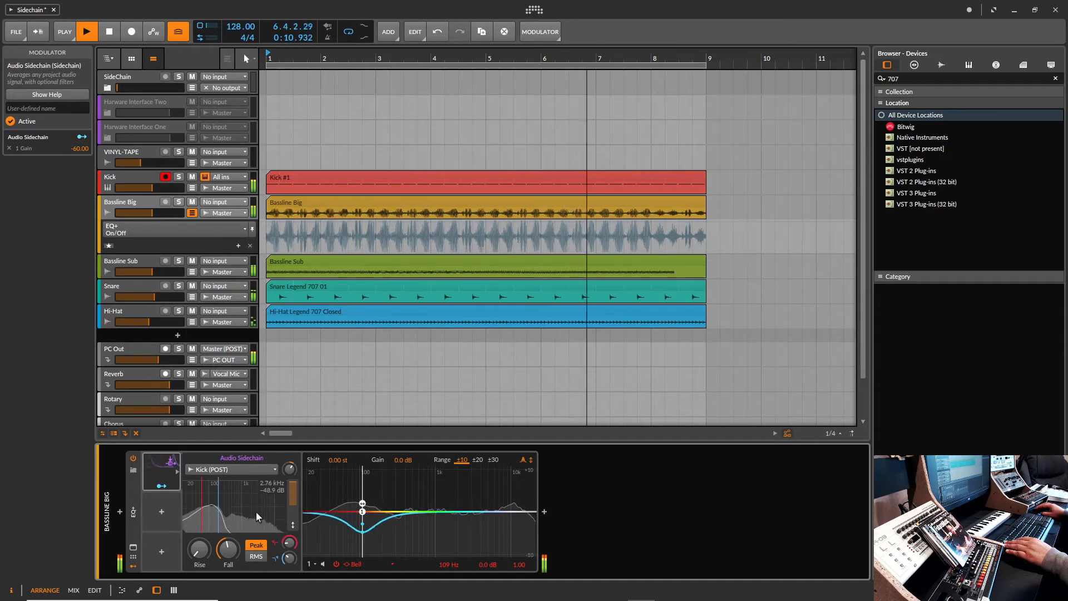
{"action": "left_click_drag", "start_coordinate": [443, 512], "coordinate": [405, 511]}
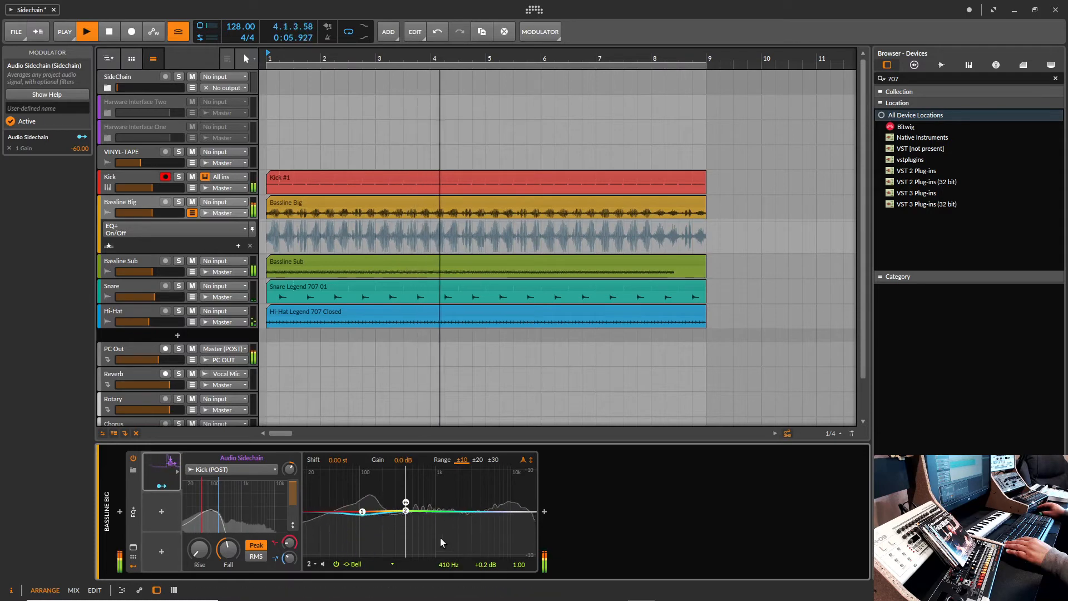
{"action": "double_click", "coordinate": [484, 565]}
{"action": "left_click_drag", "start_coordinate": [470, 512], "coordinate": [436, 515]}
{"action": "double_click", "coordinate": [485, 565]}
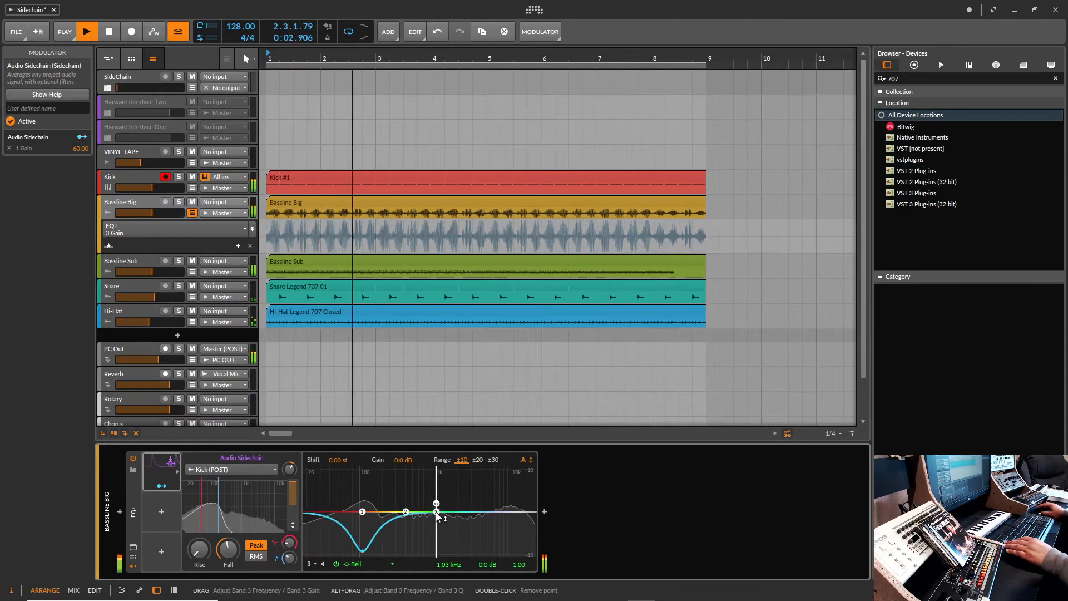
{"action": "right_click", "coordinate": [437, 512]}
{"action": "left_click", "coordinate": [468, 396]}
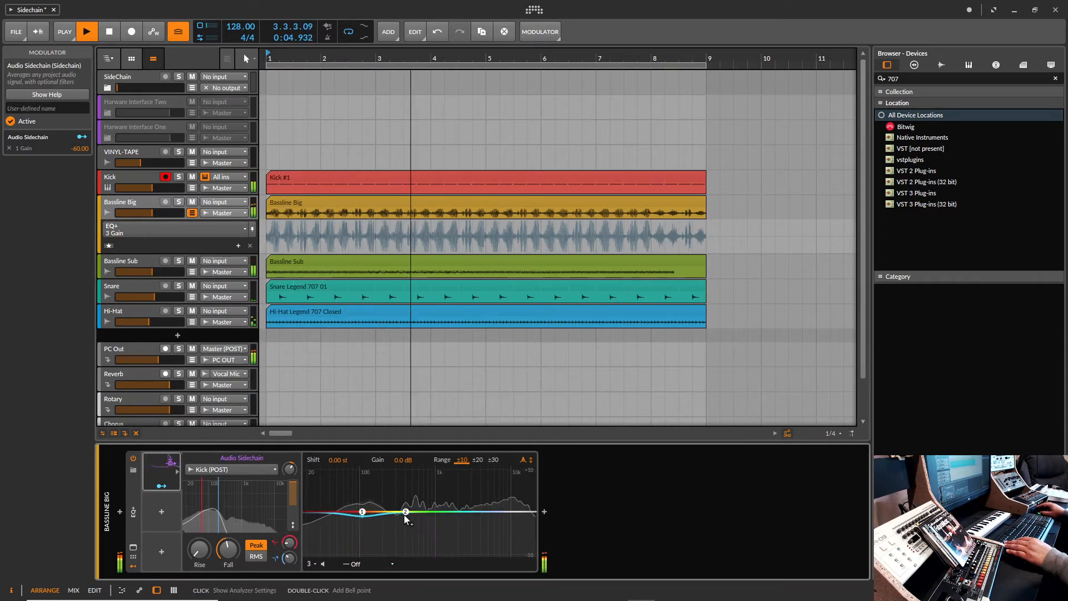
Step: Move band 2 to 673 Hz with 0.0 dB gain and Q 1.66, and modulate its gain from the Audio Sidechain by -33.20
{"action": "left_click_drag", "start_coordinate": [406, 512], "coordinate": [421, 509]}
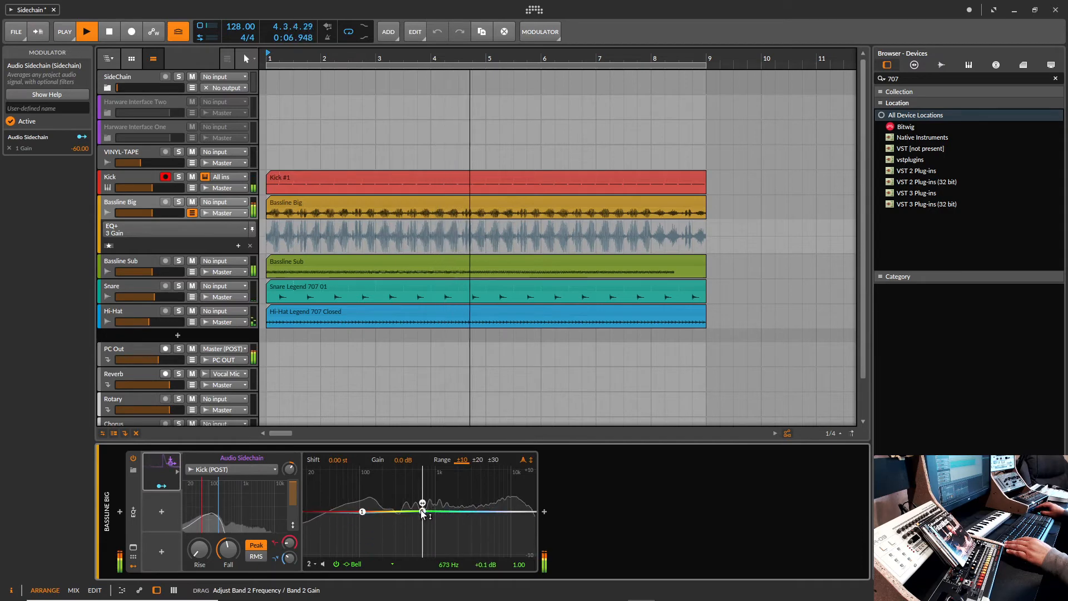
{"action": "double_click", "coordinate": [486, 564]}
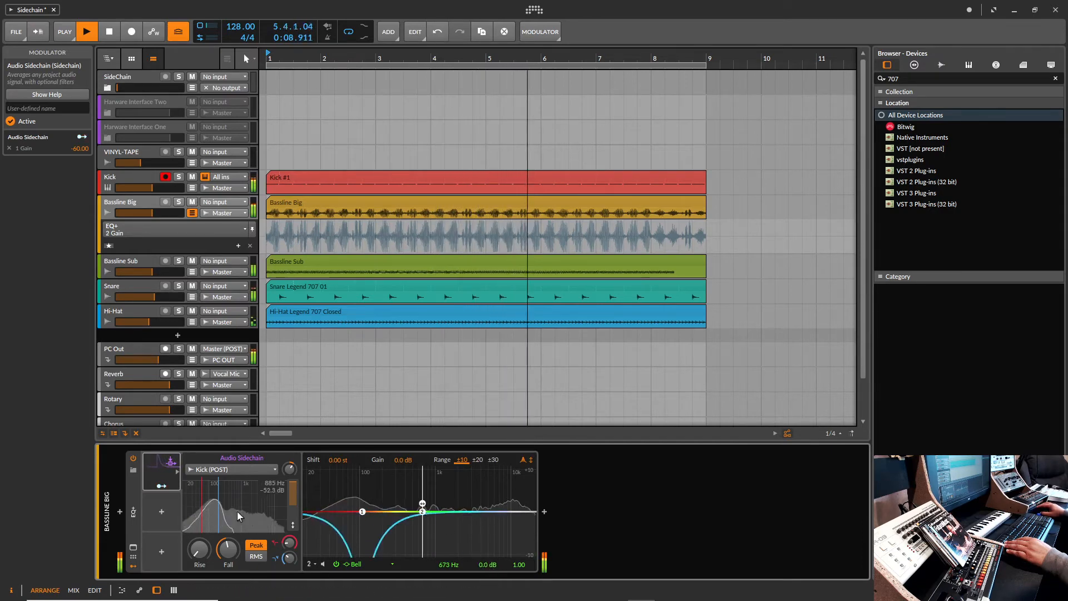
{"action": "left_click", "coordinate": [161, 486]}
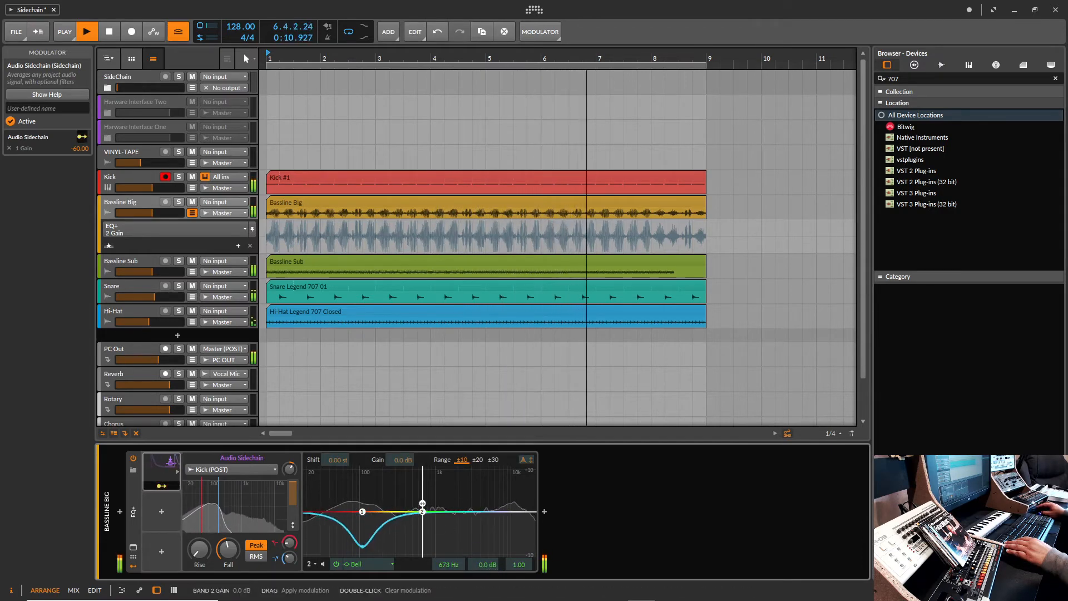
{"action": "left_click_drag", "start_coordinate": [485, 564], "coordinate": [517, 554]}
{"action": "left_click", "coordinate": [163, 486]}
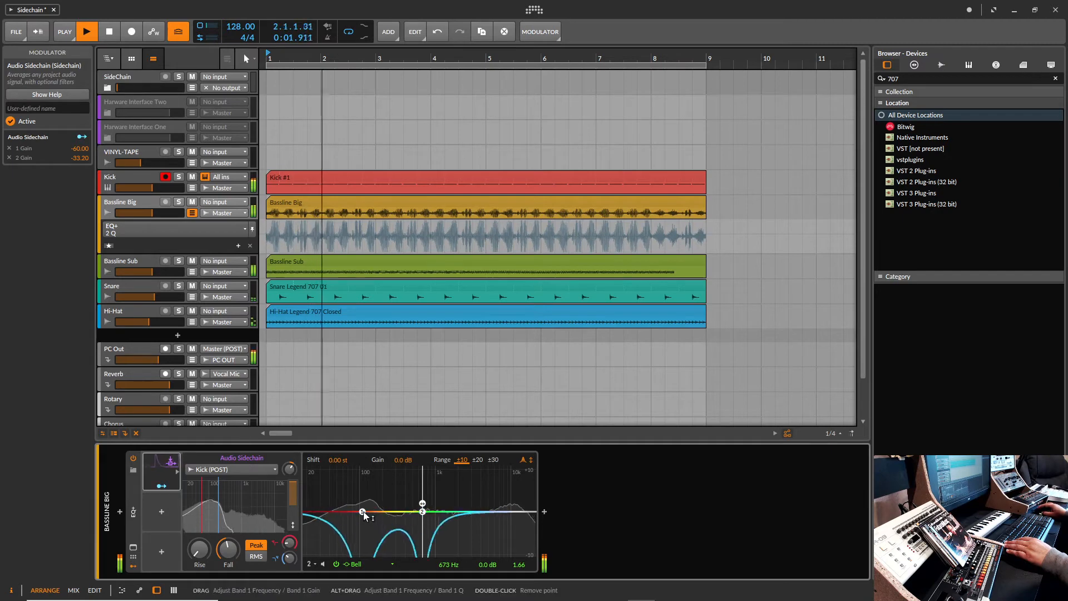
Step: Narrow EQ+ band 1 to a Q of 1.42 and slightly lower the Audio Sidechain's input gain
{"action": "left_click", "coordinate": [363, 512]}
{"action": "left_click_drag", "start_coordinate": [363, 503], "coordinate": [362, 494]}
{"action": "left_click_drag", "start_coordinate": [519, 564], "coordinate": [519, 567]}
{"action": "left_click", "coordinate": [422, 511]}
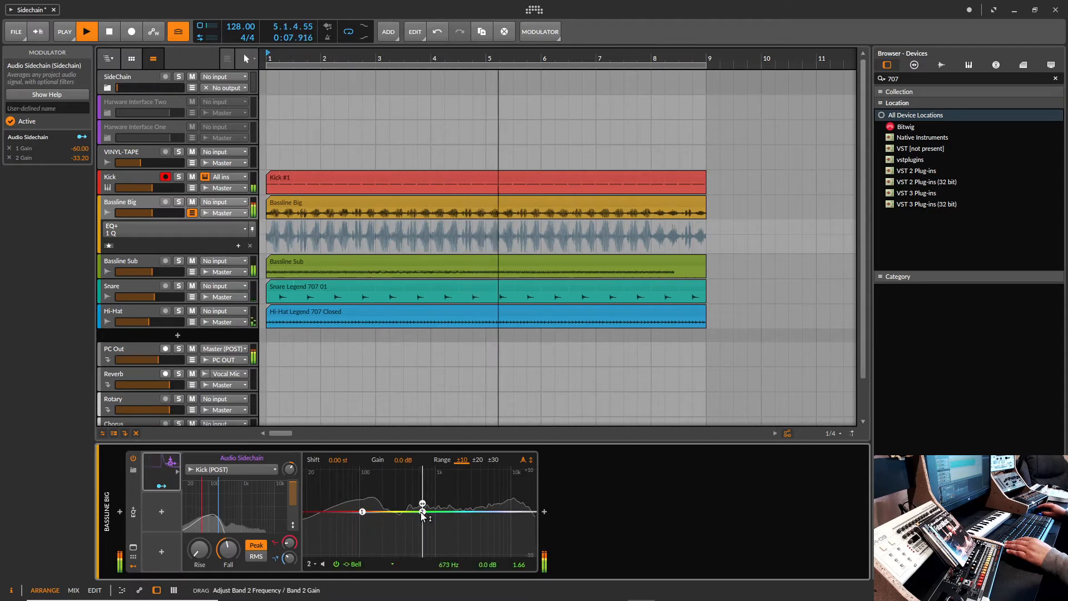
{"action": "left_click_drag", "start_coordinate": [297, 469], "coordinate": [292, 471]}
Step: Compare the mix with the EQ+ bypassed and enabled, leave it enabled, stop playback and save the project
{"action": "left_click", "coordinate": [133, 458]}
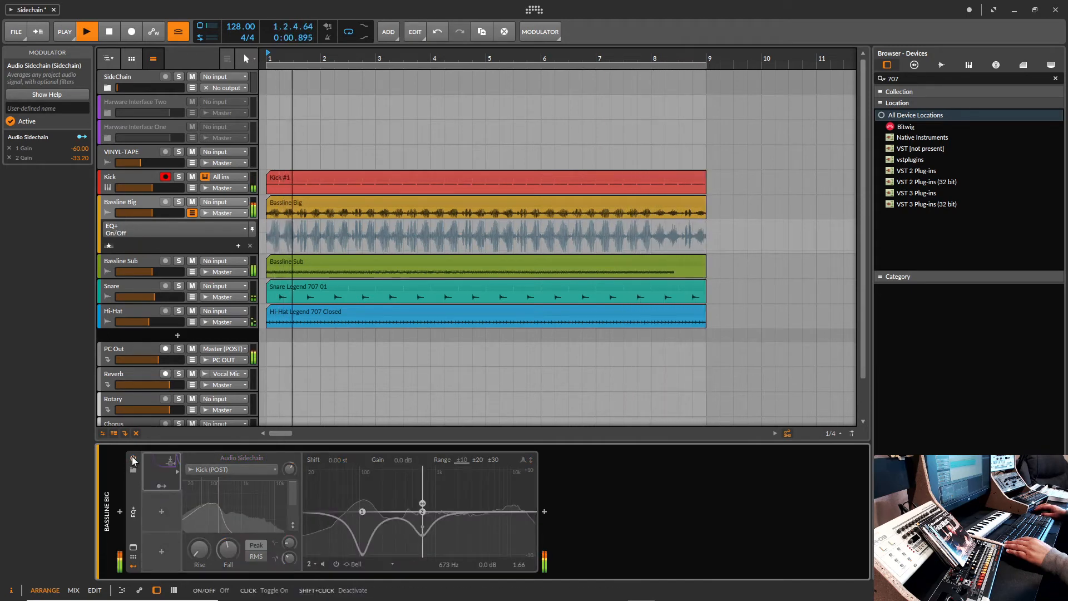
{"action": "left_click", "coordinate": [133, 458]}
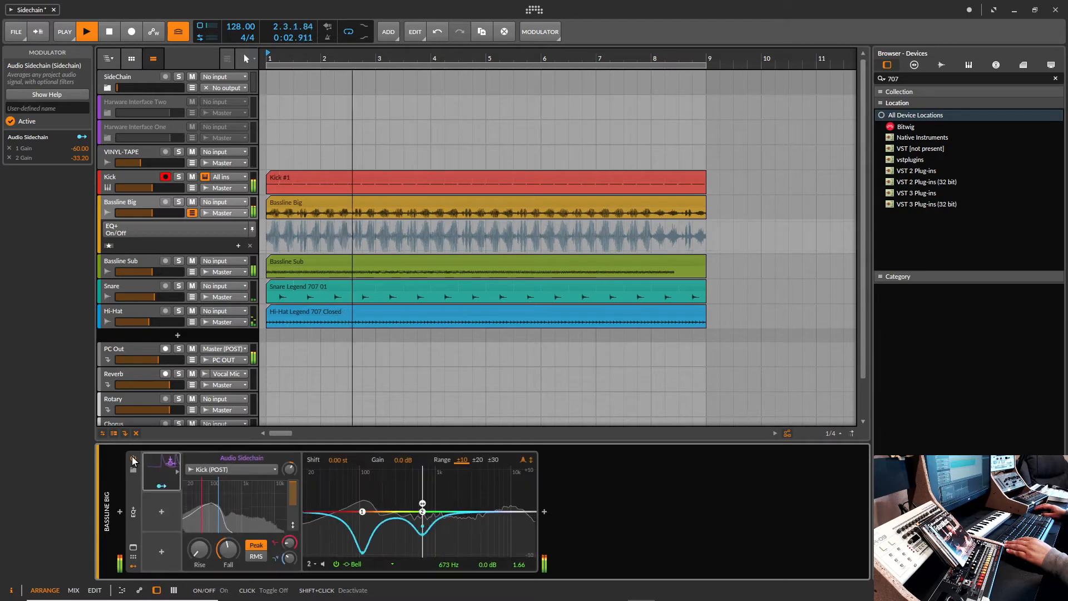
{"action": "left_click", "coordinate": [133, 459]}
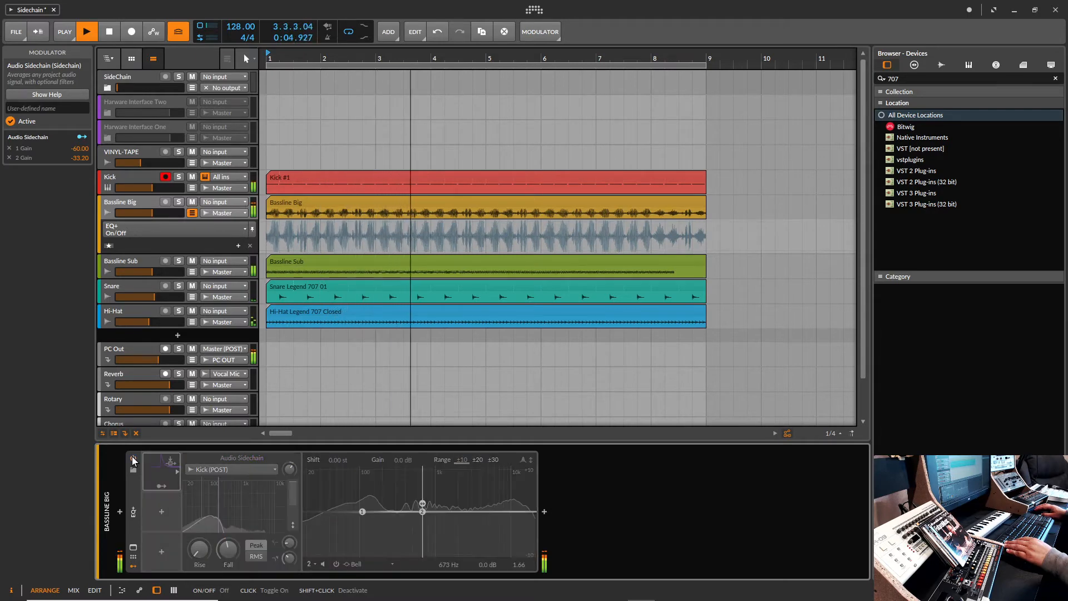
{"action": "left_click", "coordinate": [133, 458]}
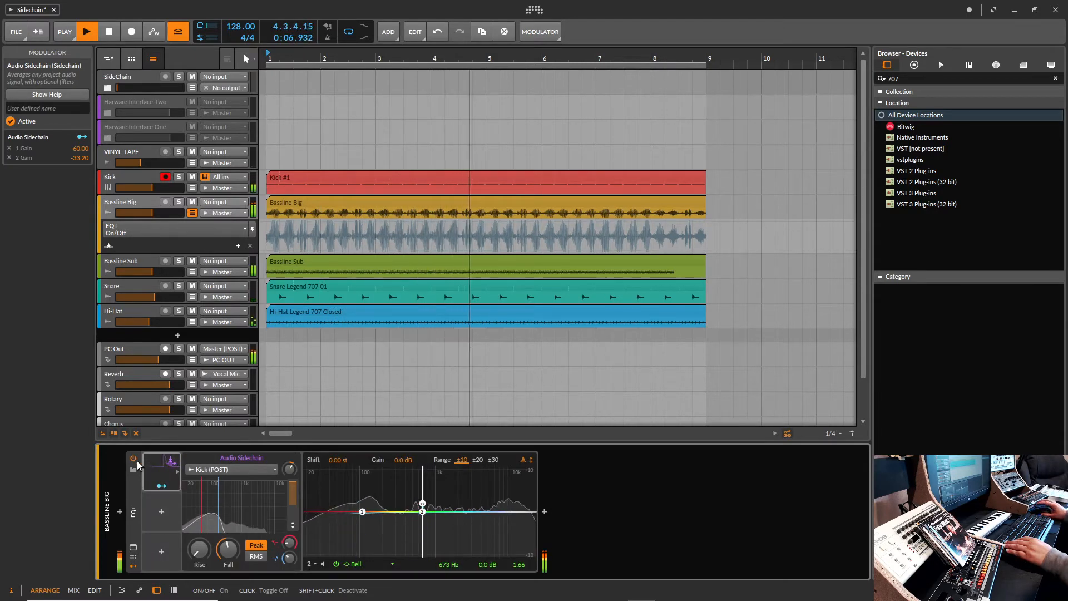
{"action": "key", "text": "space"}
{"action": "key", "text": "ctrl+s"}
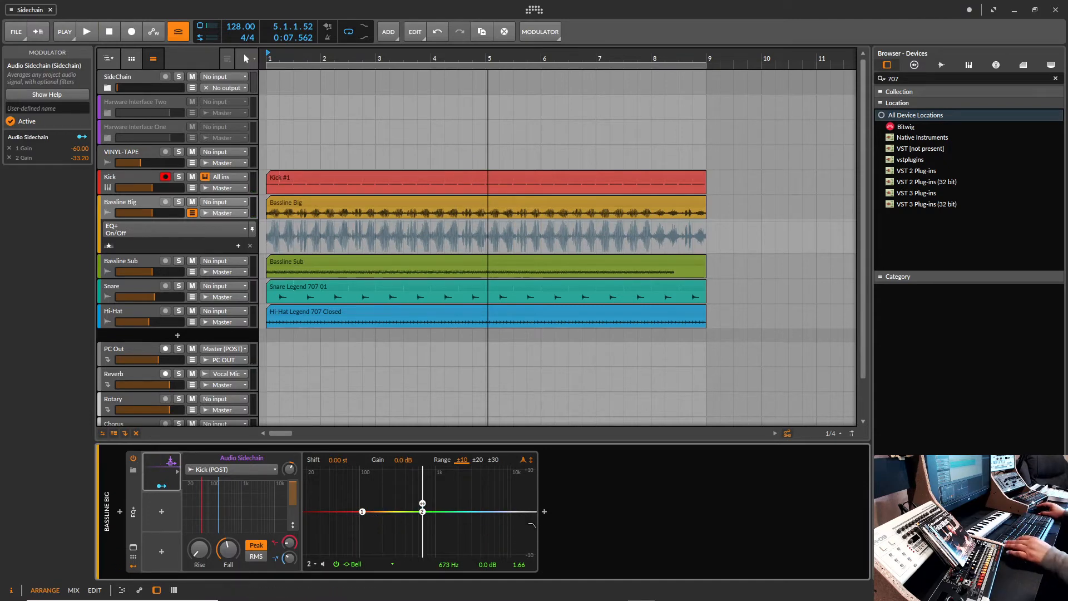
Step: Insert a Dynamics device after the EQ+ and set its sidechain source to Kick (POST)
{"action": "left_click", "coordinate": [545, 511]}
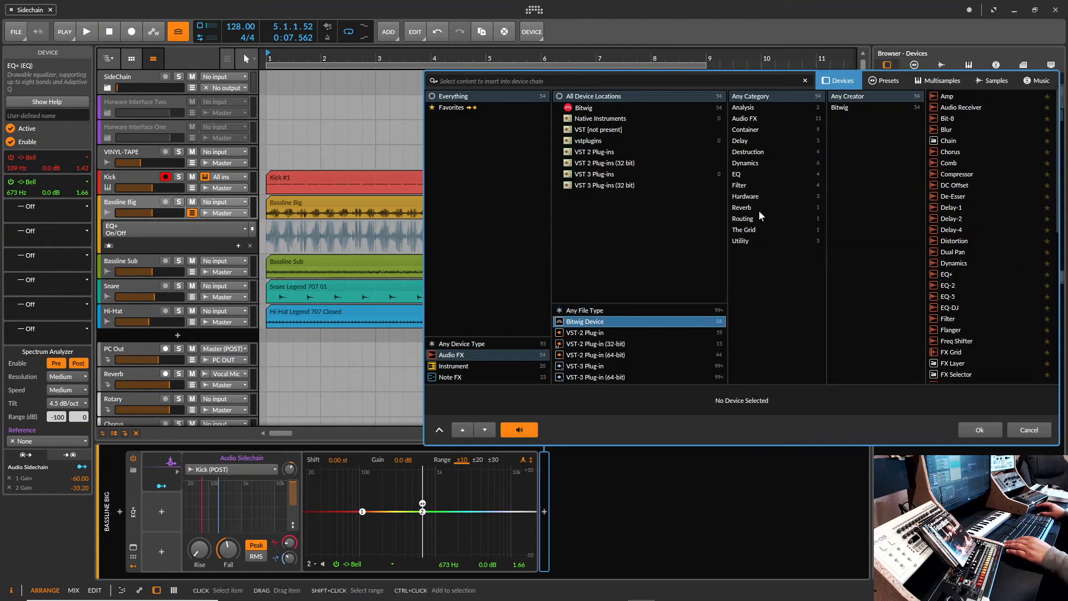
{"action": "left_click", "coordinate": [752, 163]}
{"action": "double_click", "coordinate": [968, 118]}
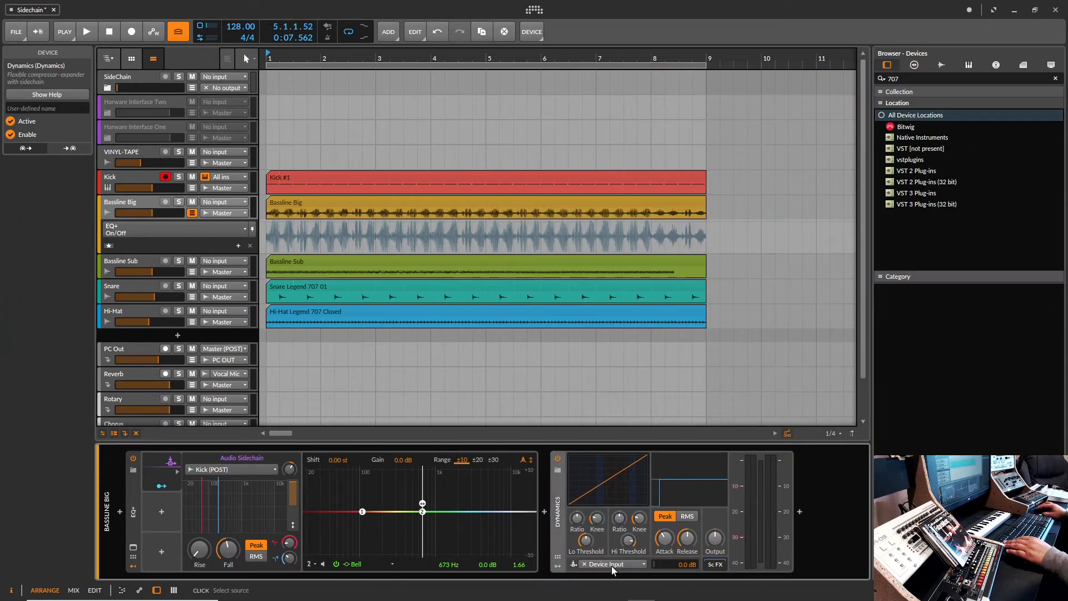
{"action": "left_click", "coordinate": [612, 566]}
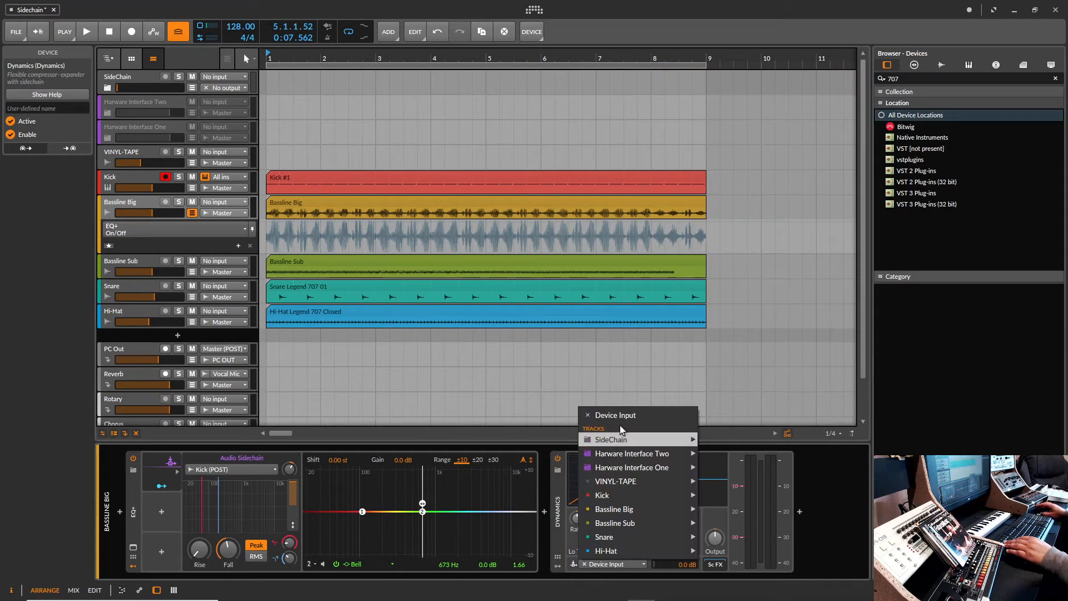
{"action": "mouse_move", "coordinate": [640, 495]}
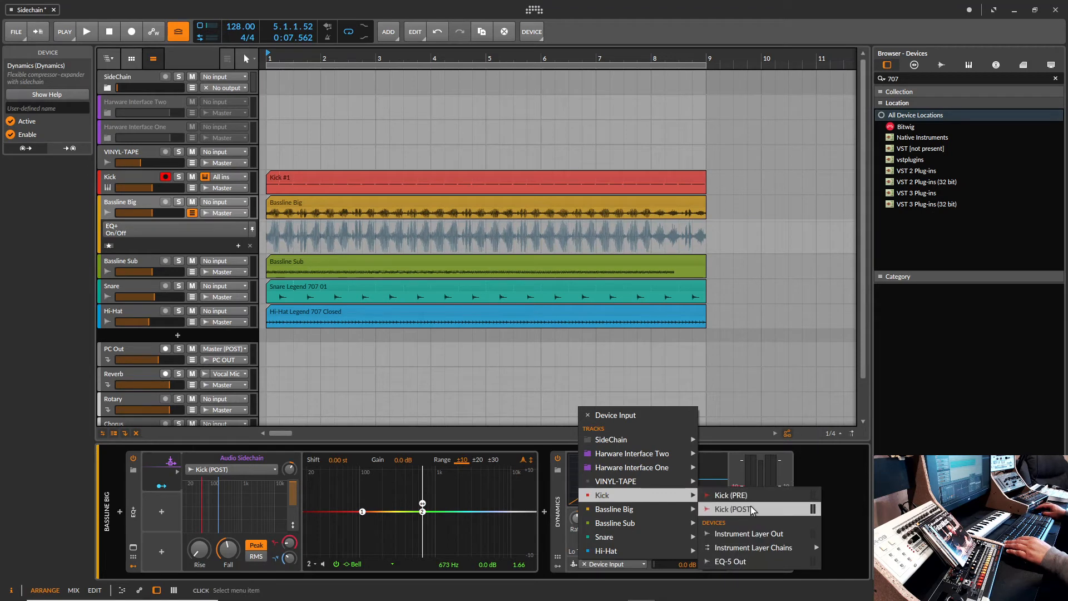
{"action": "left_click", "coordinate": [733, 509]}
Step: Play the mix and move the Dynamics device ahead of the EQ+ in the Bassline Big chain
{"action": "key", "text": "space"}
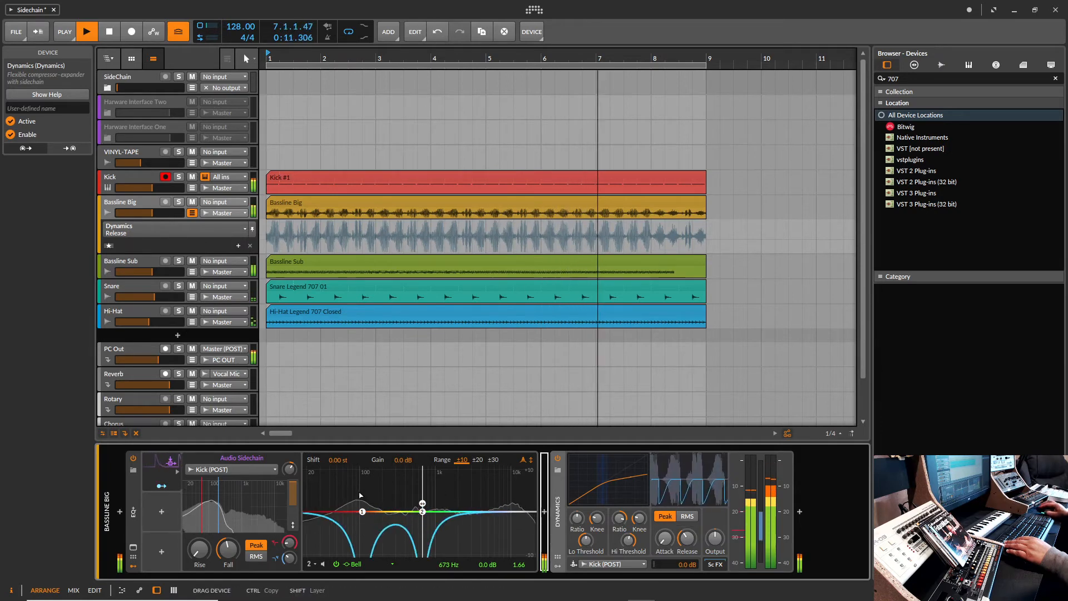
{"action": "left_click_drag", "start_coordinate": [559, 486], "coordinate": [139, 490]}
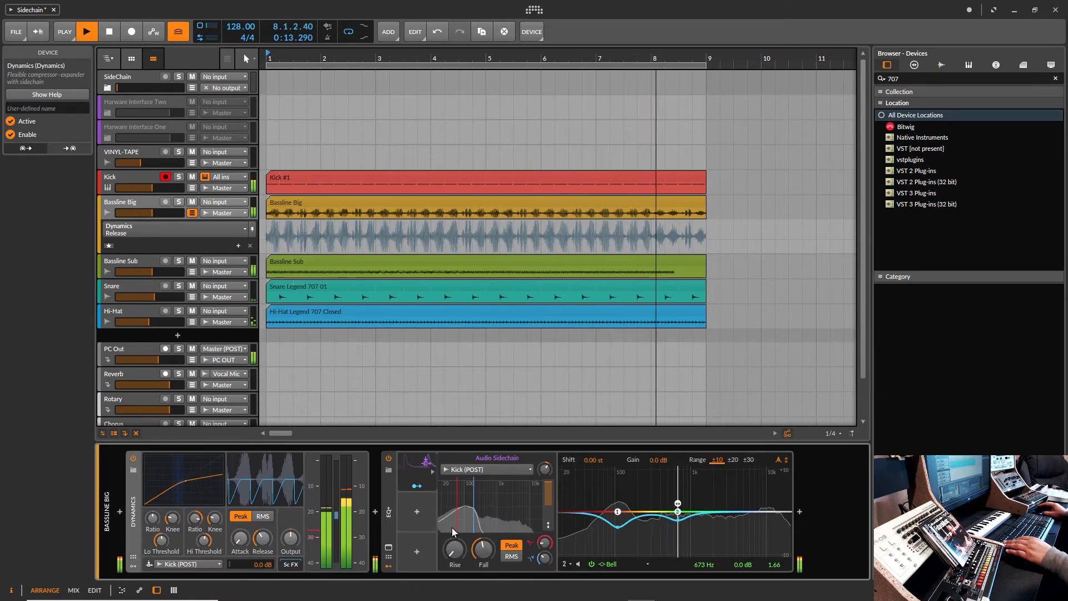
Step: Compare the mix with Dynamics and EQ+ bypassed in turn, re-enable both, stop playback, save the project and select the EQ+
{"action": "left_click", "coordinate": [133, 458]}
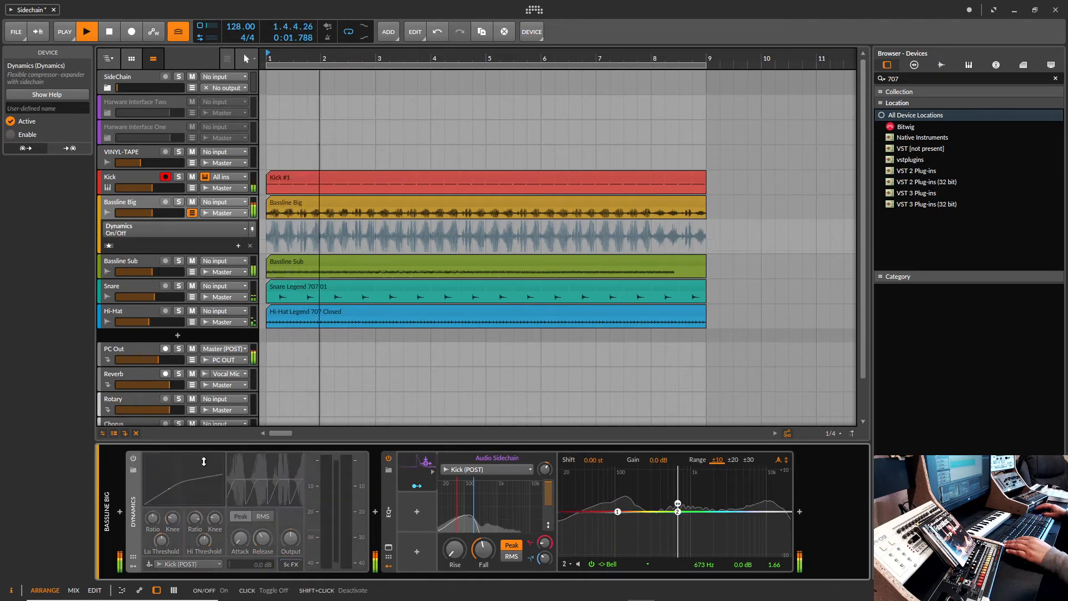
{"action": "left_click", "coordinate": [388, 459]}
{"action": "left_click", "coordinate": [388, 459]}
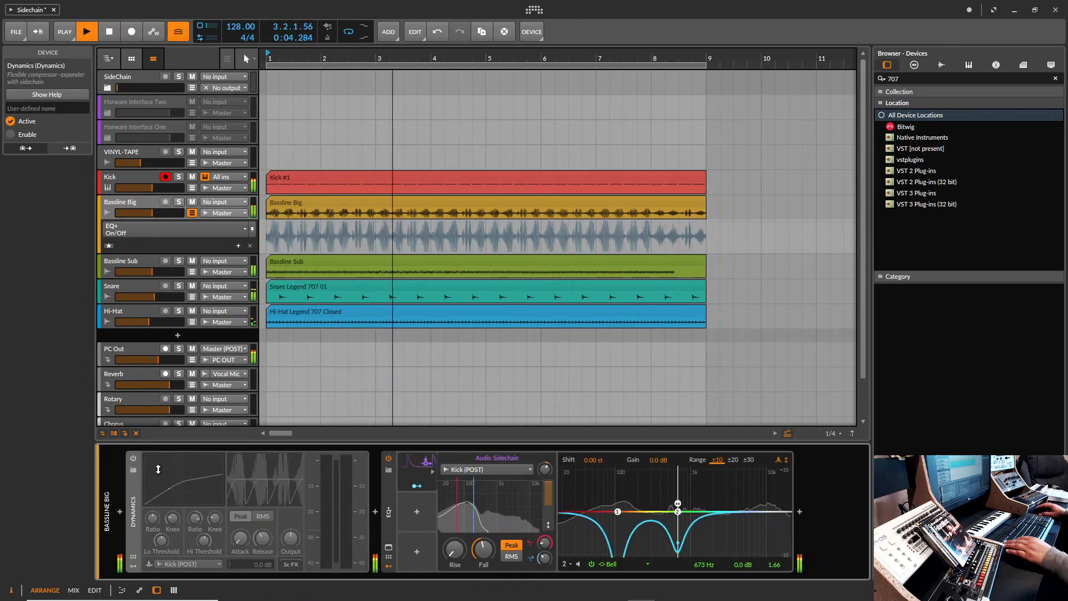
{"action": "left_click", "coordinate": [133, 458]}
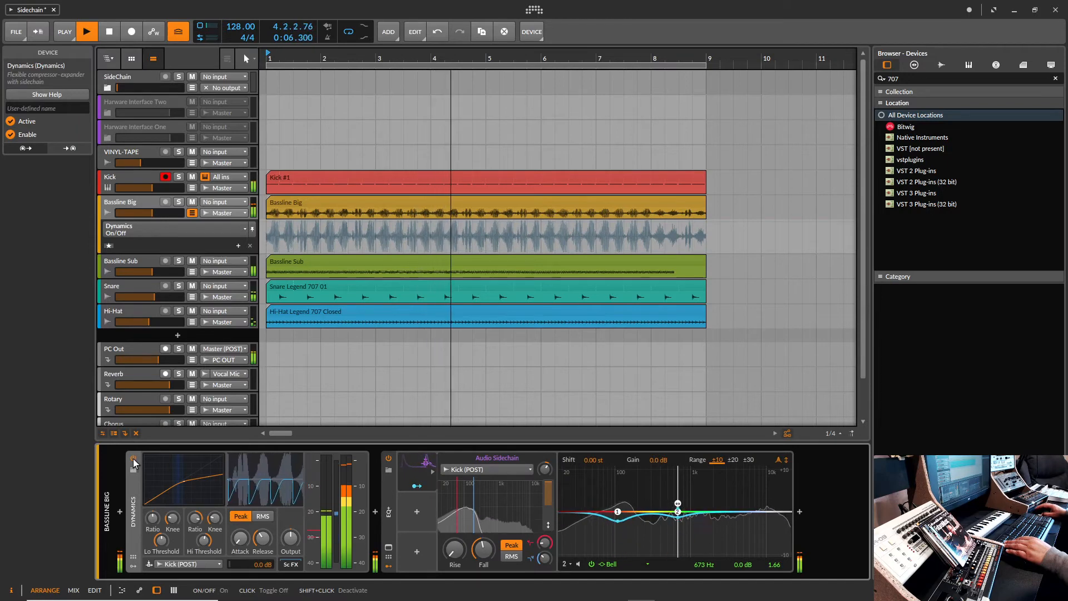
{"action": "key", "text": "space"}
{"action": "key", "text": "ctrl+s"}
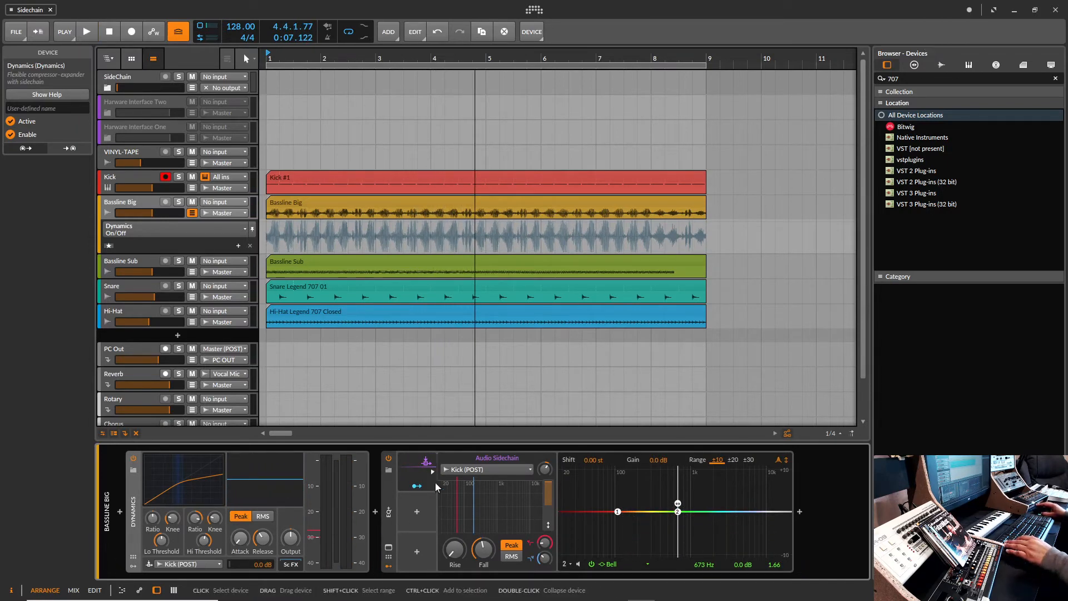
{"action": "left_click", "coordinate": [421, 491]}
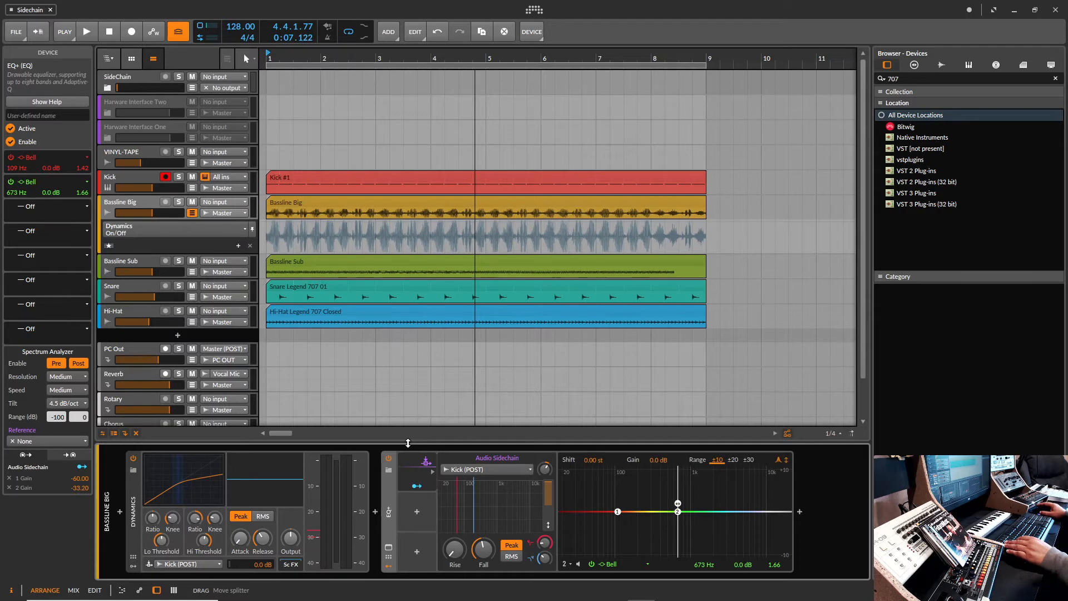
Step: Collapse the Dynamics and EQ+ devices and compare the playing mix with the EQ+ bypassed and enabled, leaving it enabled
{"action": "double_click", "coordinate": [132, 489]}
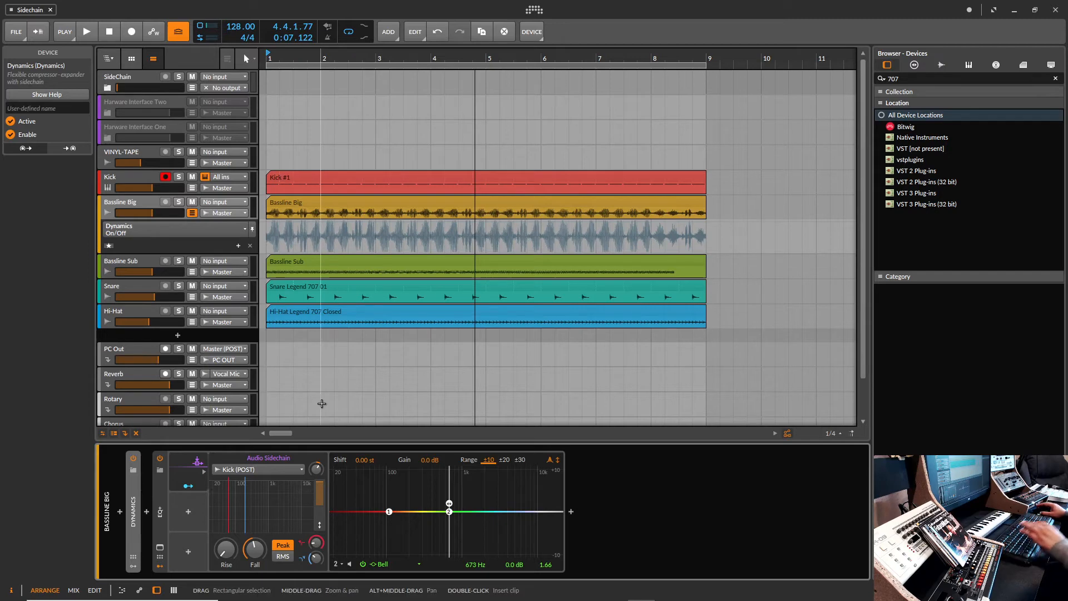
{"action": "left_click", "coordinate": [161, 491]}
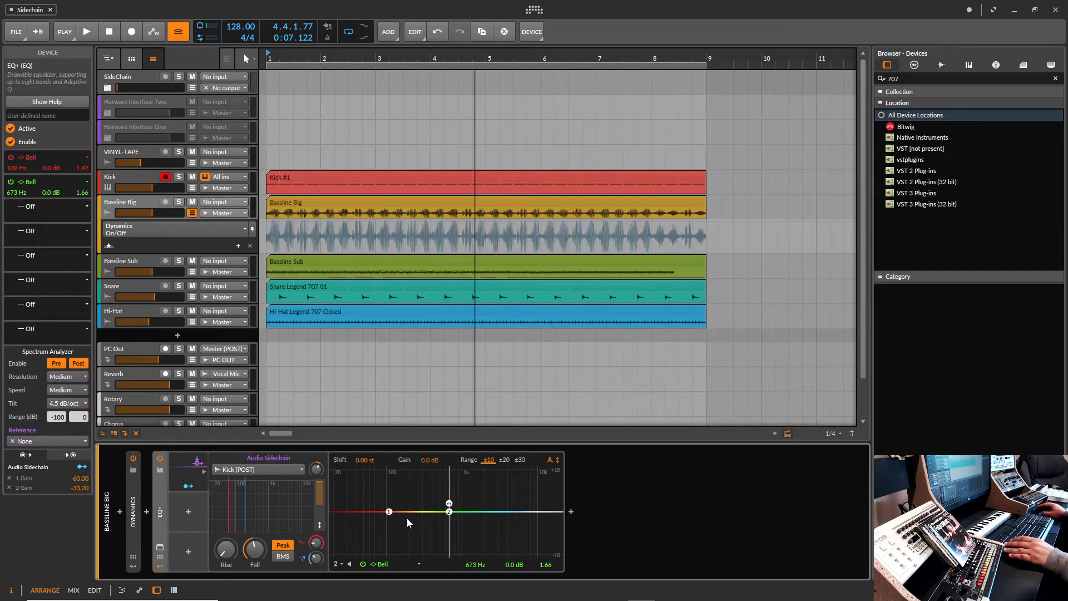
{"action": "key", "text": "space"}
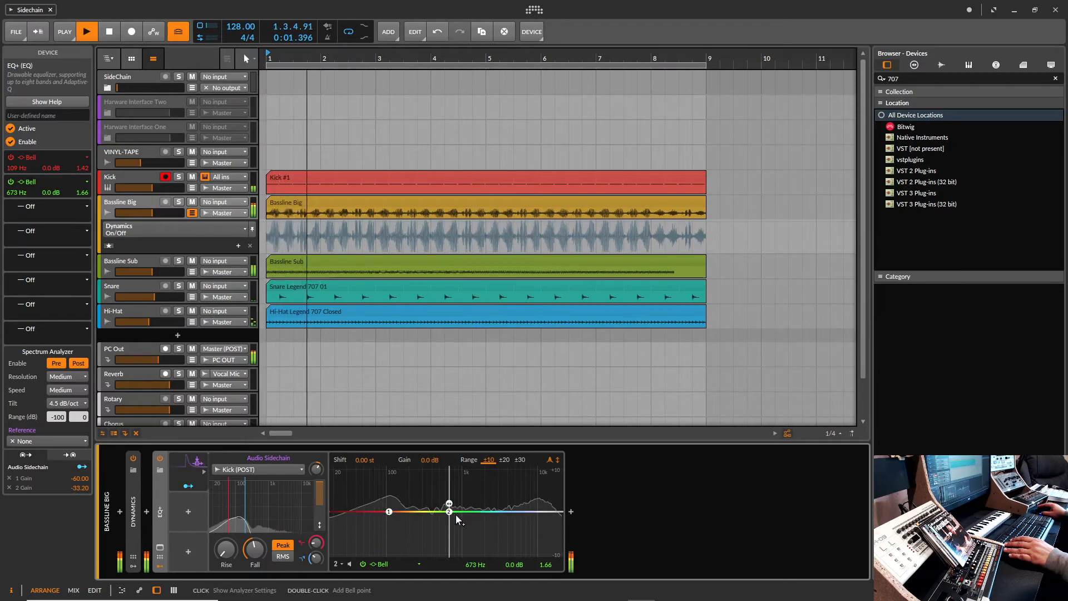
{"action": "double_click", "coordinate": [164, 493]}
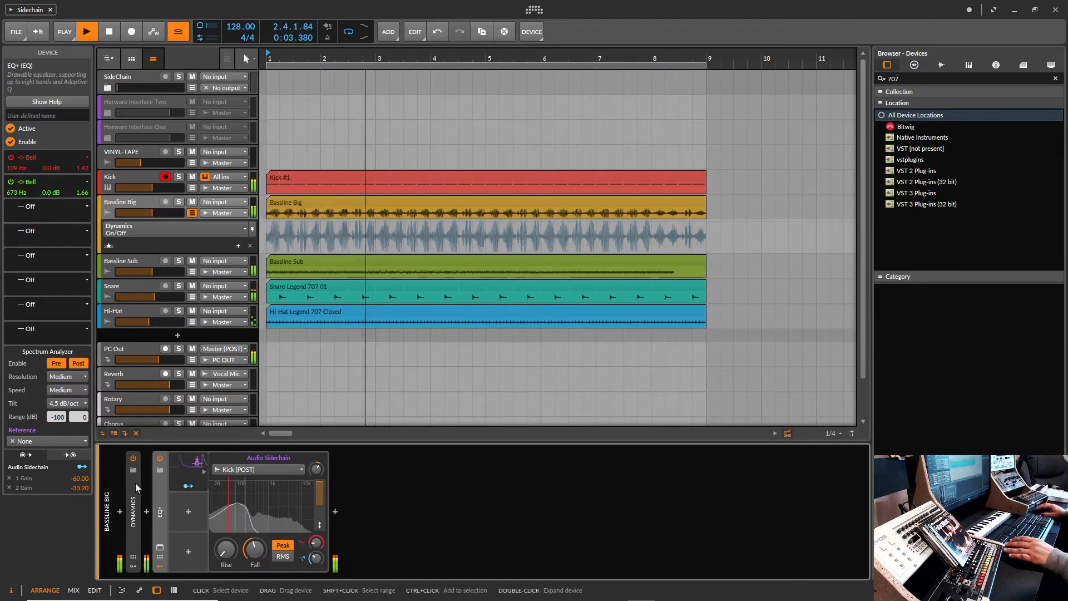
{"action": "left_click", "coordinate": [159, 458]}
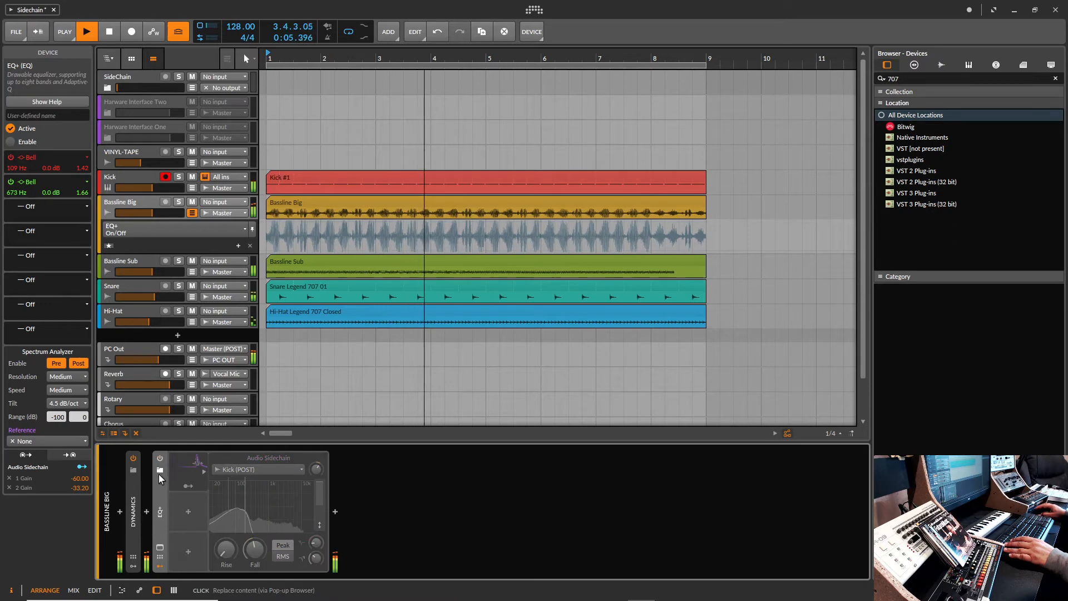
{"action": "left_click", "coordinate": [159, 458]}
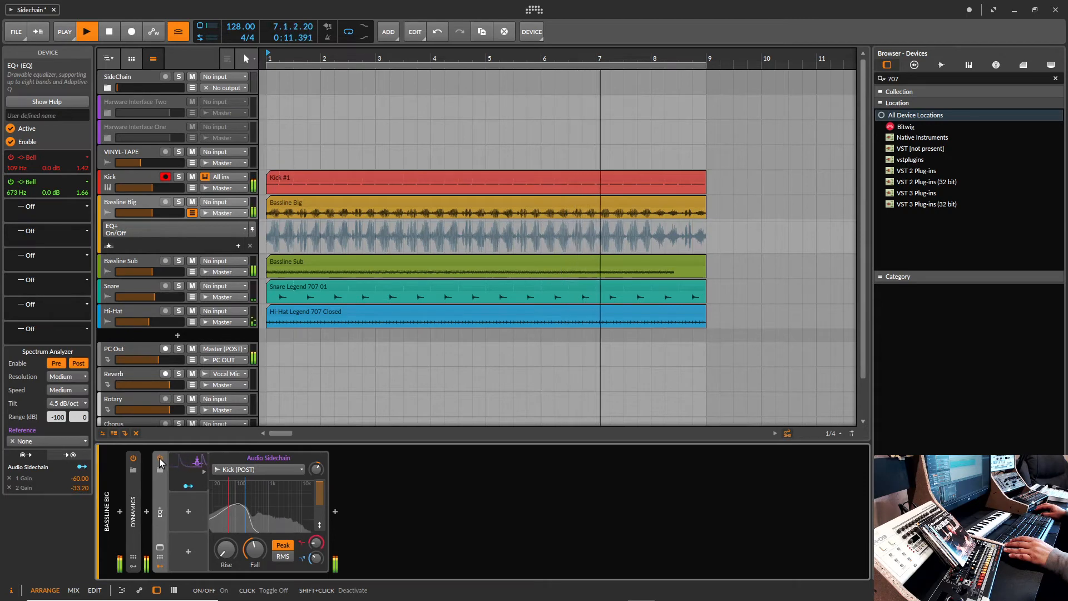
{"action": "left_click", "coordinate": [160, 459]}
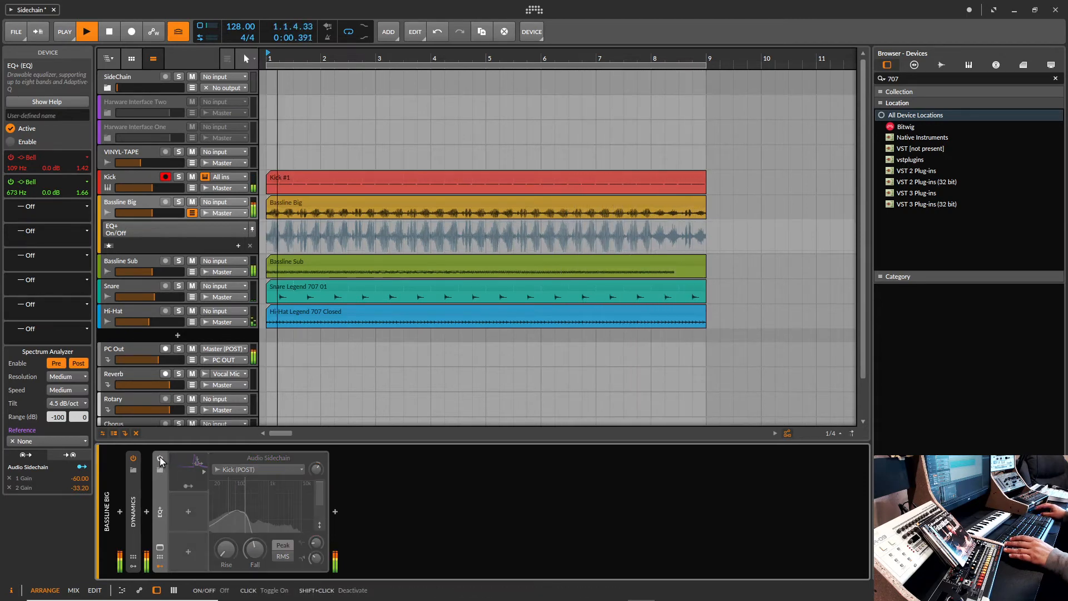
{"action": "left_click", "coordinate": [159, 457]}
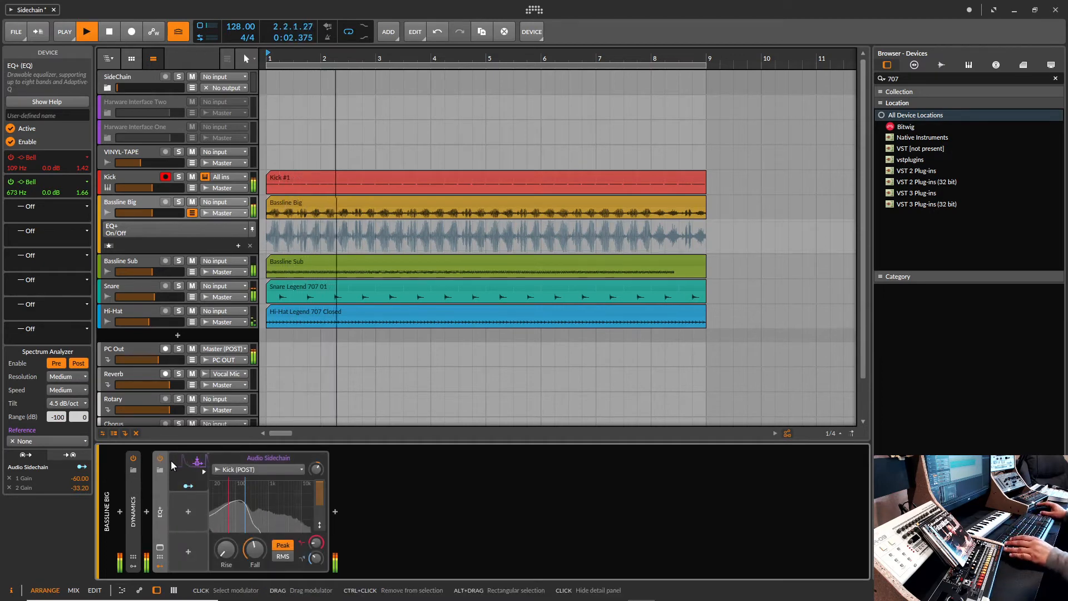
{"action": "double_click", "coordinate": [161, 495]}
{"action": "double_click", "coordinate": [136, 483]}
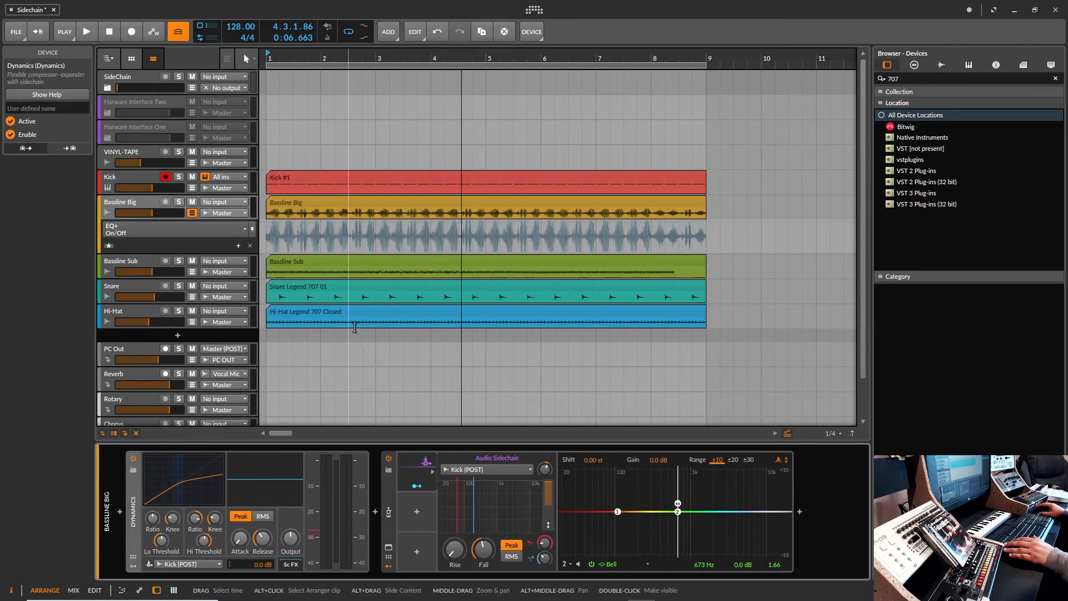
{"action": "double_click", "coordinate": [385, 485]}
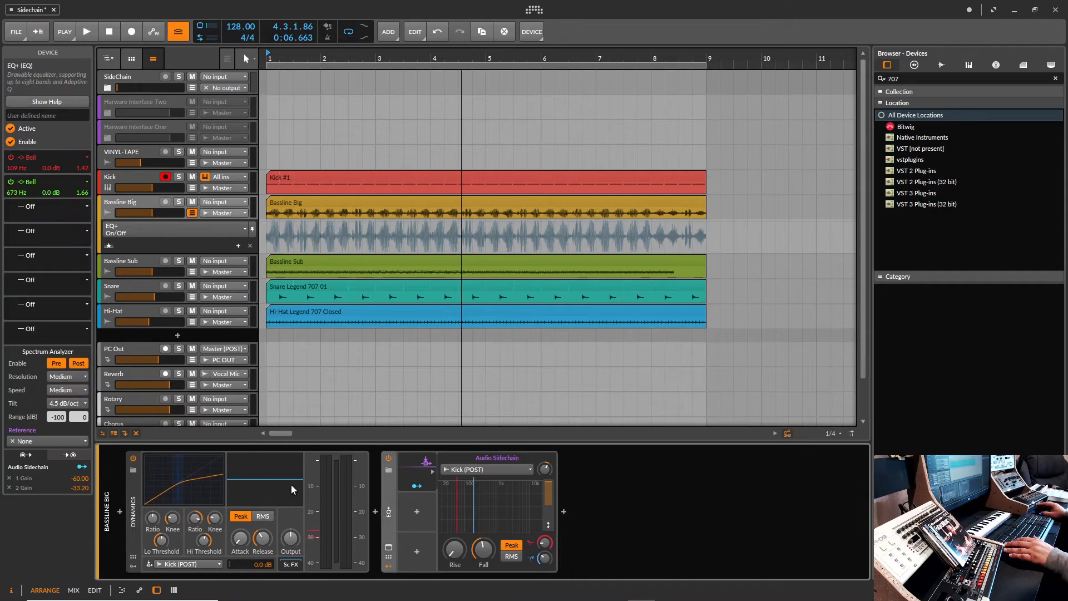
{"action": "double_click", "coordinate": [130, 485]}
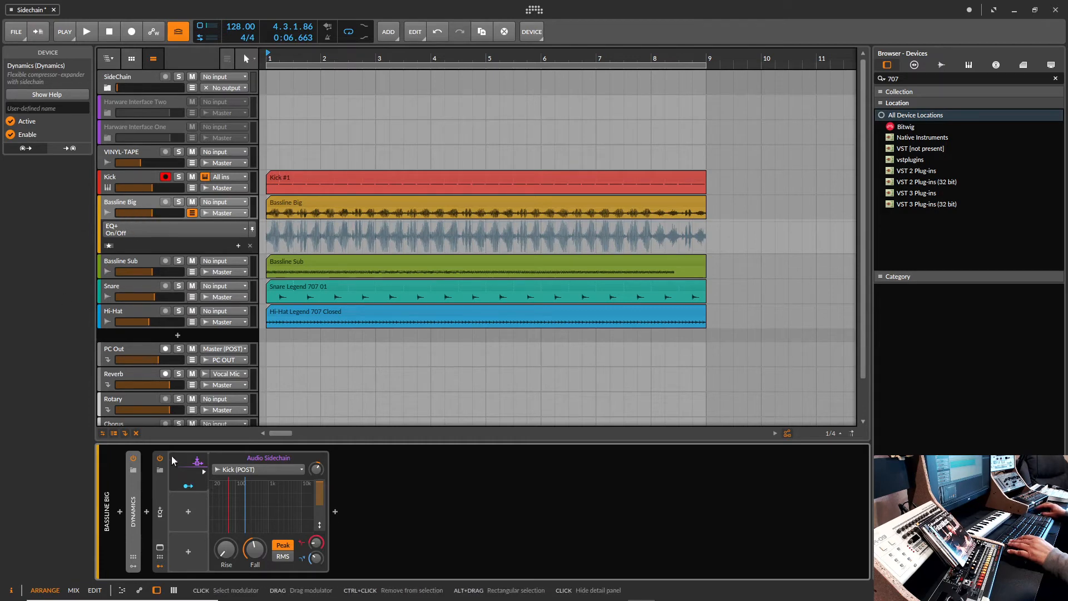
Step: Select the EQ-5 on the Kick track and play the mix briefly to check its curve and spectrum
{"action": "left_click", "coordinate": [139, 183]}
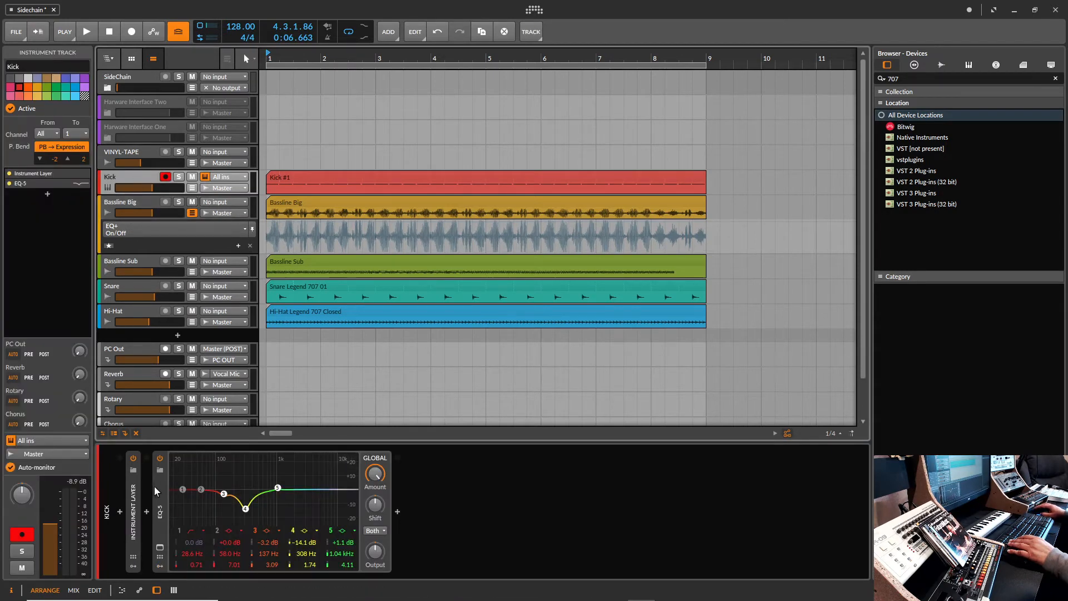
{"action": "left_click", "coordinate": [162, 486]}
{"action": "left_click", "coordinate": [165, 486]}
{"action": "left_click", "coordinate": [165, 486]}
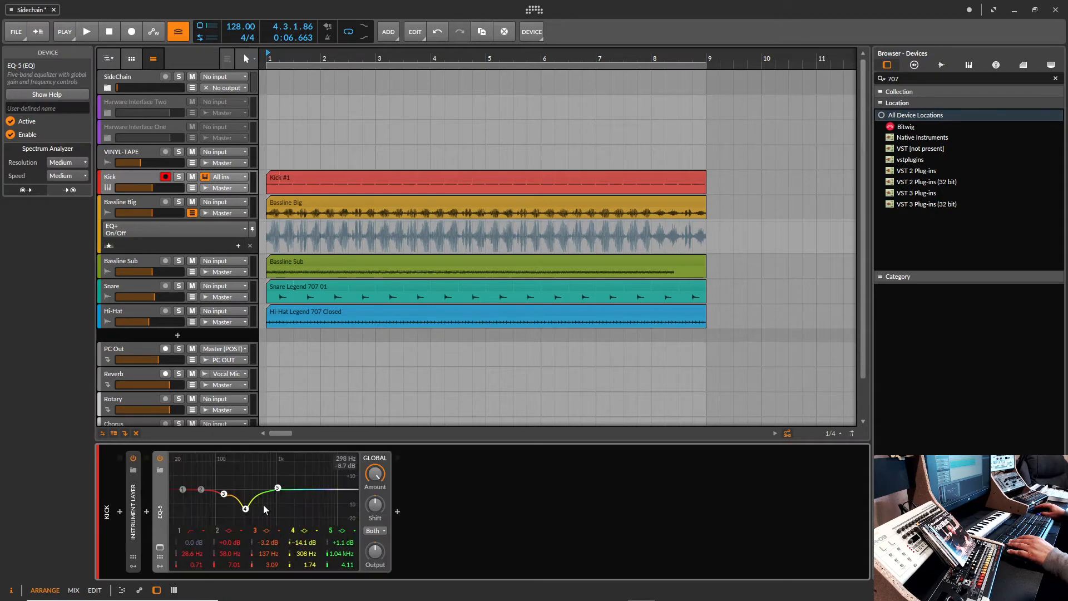
{"action": "key", "text": "space"}
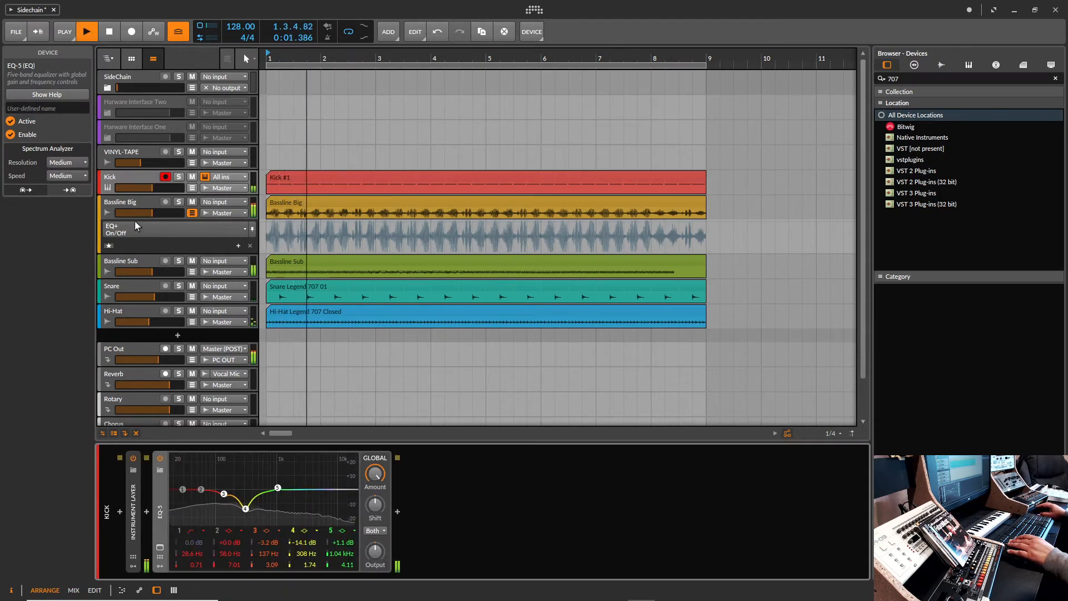
{"action": "key", "text": "space"}
Step: Delete the Dynamics and EQ+ devices from the Bassline Big track
{"action": "left_click", "coordinate": [118, 202]}
{"action": "left_click", "coordinate": [151, 494]}
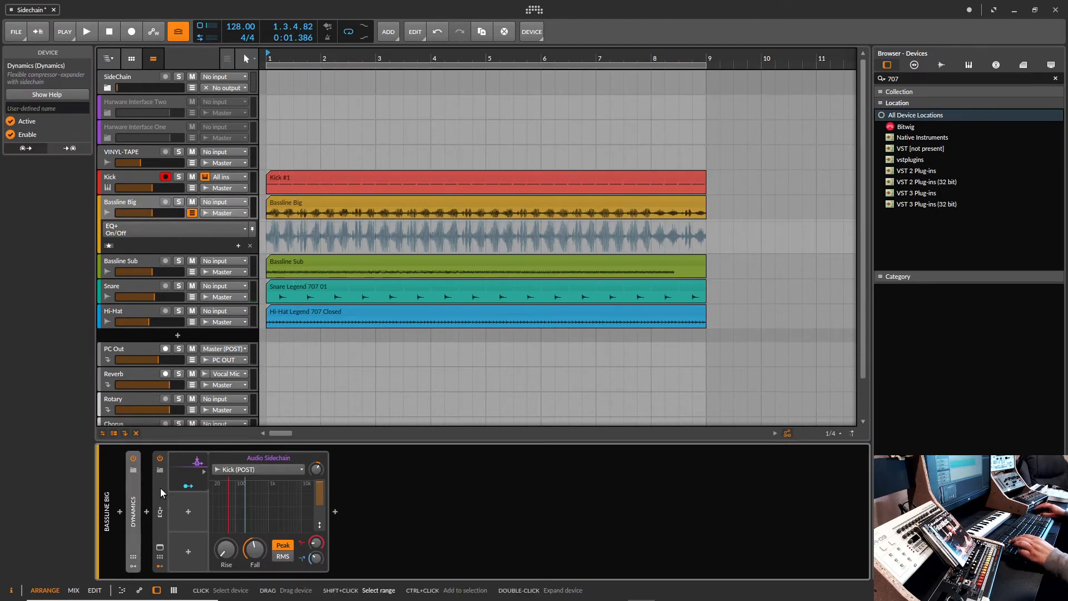
{"action": "left_click", "coordinate": [161, 489], "text": "ctrl"}
{"action": "key", "text": "Delete"}
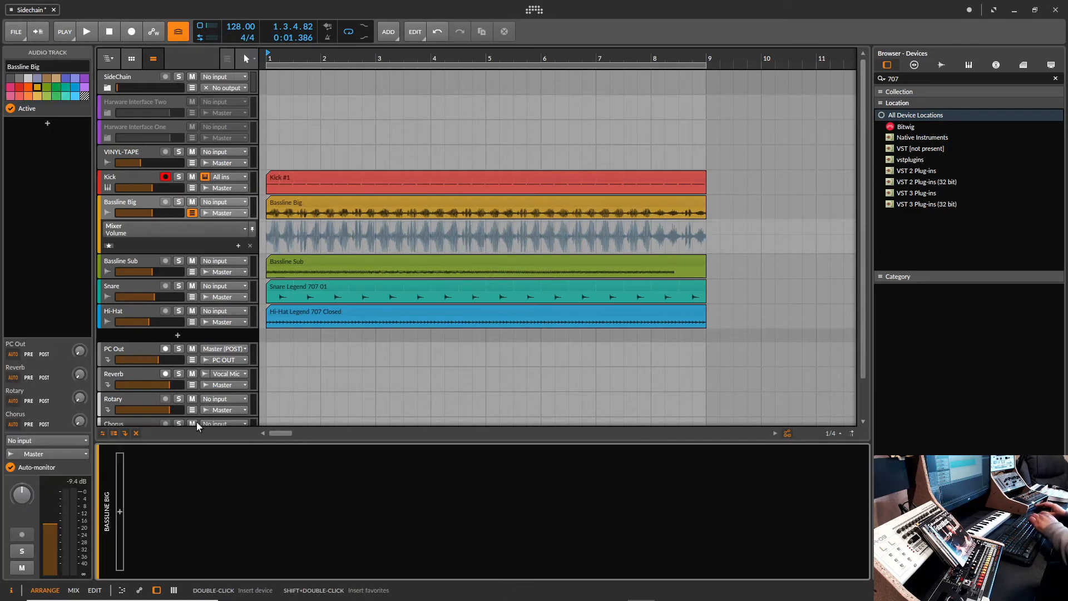
Step: Insert Bitwig's EQ-5 device on the Bassline Big track
{"action": "left_click", "coordinate": [137, 264]}
{"action": "left_click", "coordinate": [124, 203]}
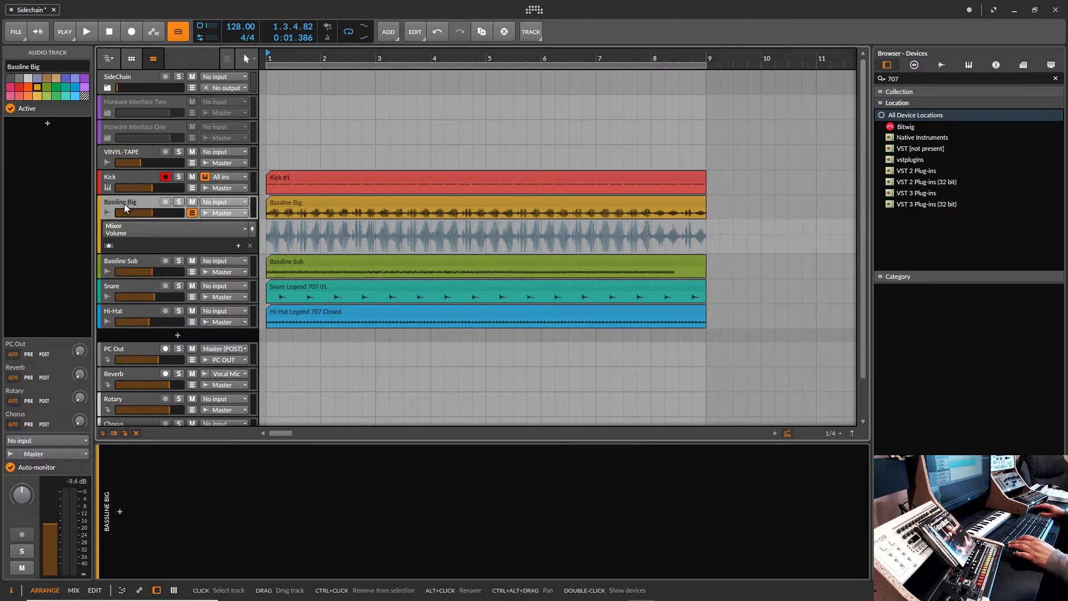
{"action": "double_click", "coordinate": [137, 506]}
{"action": "left_click", "coordinate": [302, 322]}
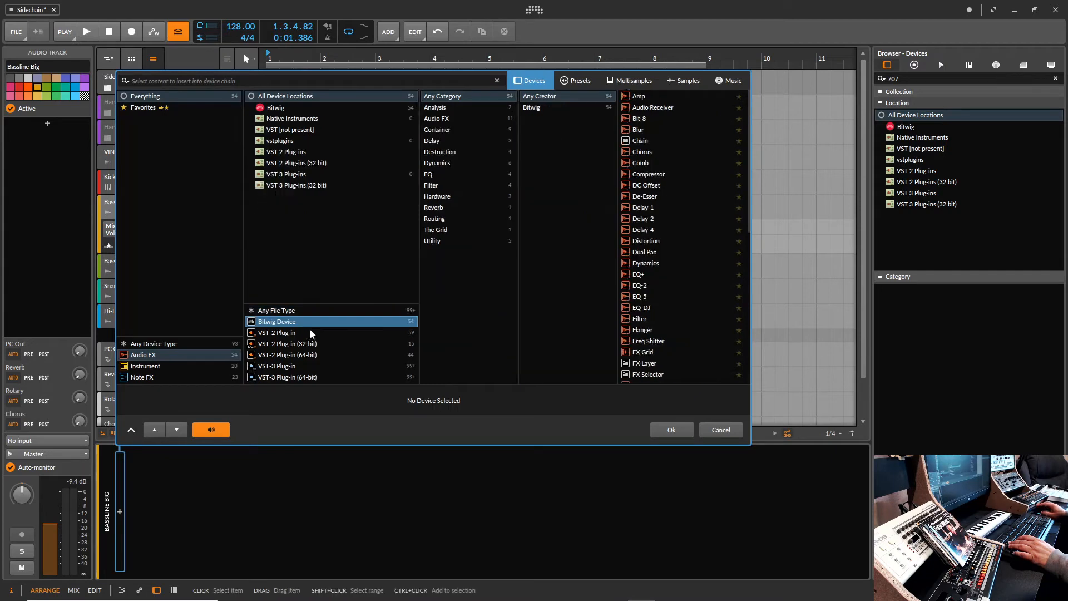
{"action": "left_click", "coordinate": [447, 173]}
{"action": "left_click", "coordinate": [672, 118]}
{"action": "left_click", "coordinate": [672, 430]}
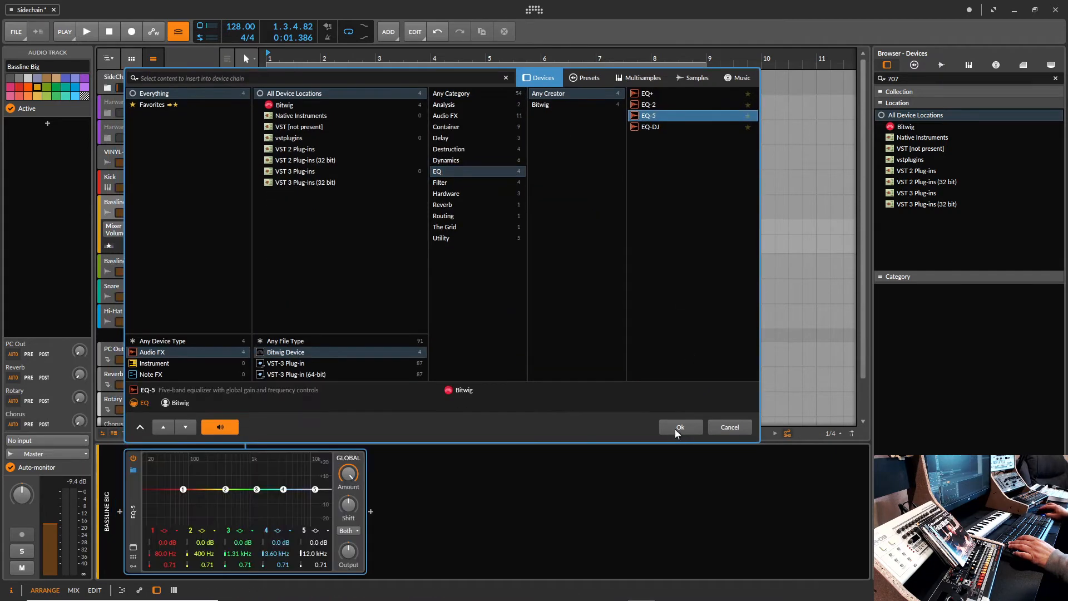
Step: Play the mix with Bassline Big soloed to view its spectrum, stop playback and unsolo the track
{"action": "key", "text": "space"}
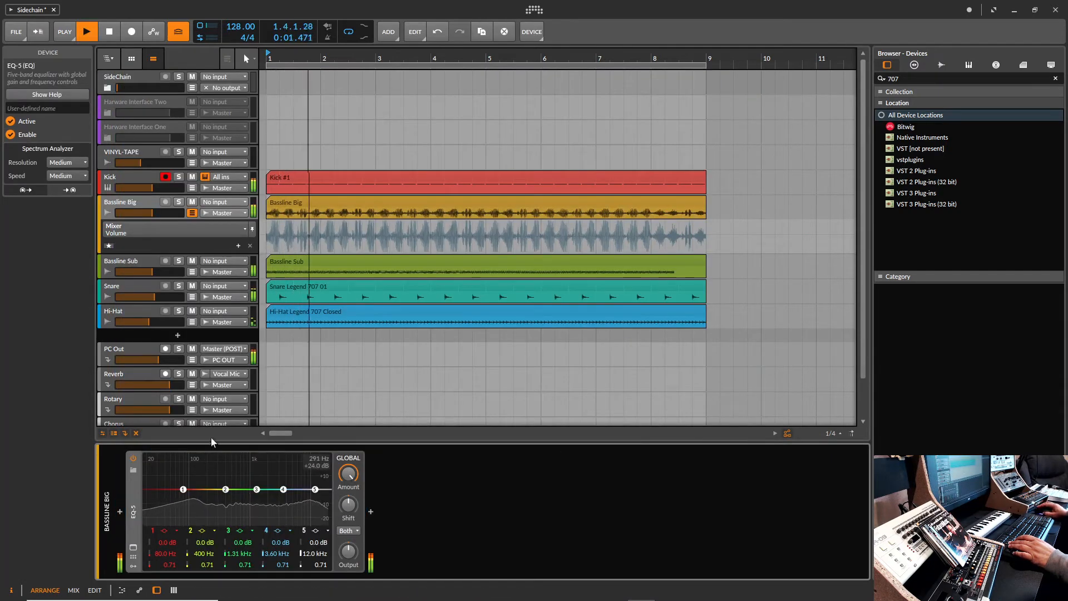
{"action": "left_click", "coordinate": [180, 202]}
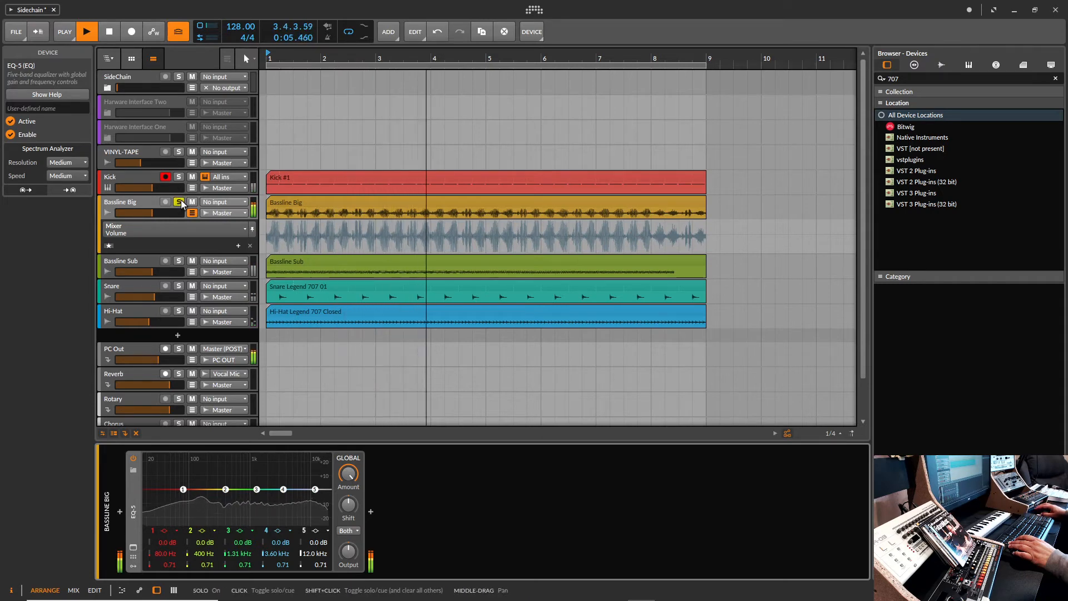
{"action": "key", "text": "space"}
{"action": "left_click", "coordinate": [179, 202]}
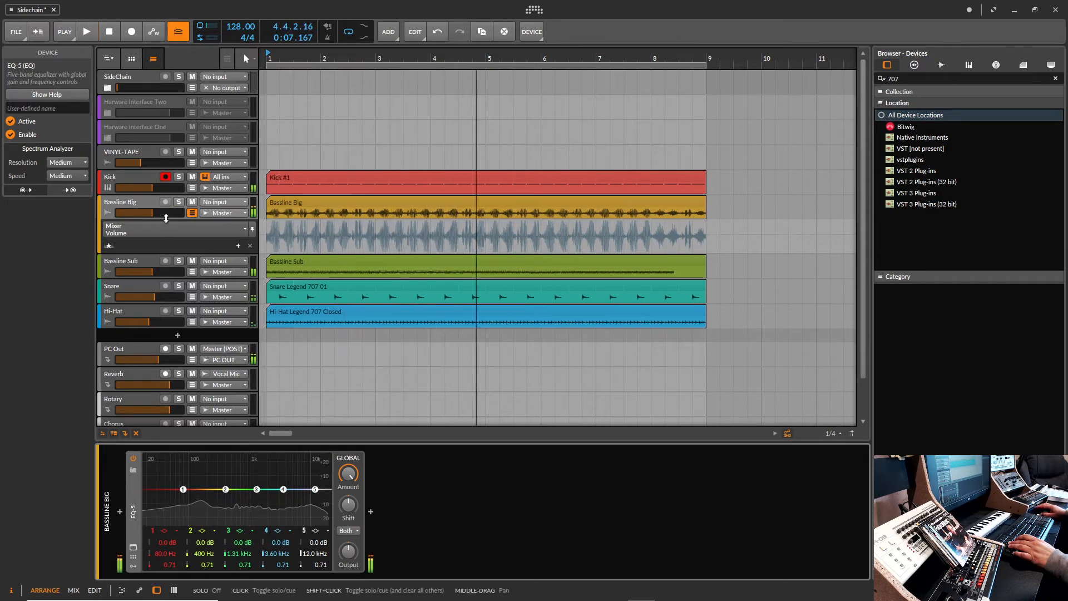
Step: Insert Bitwig's EQ-5 device on the Bassline Sub track
{"action": "left_click", "coordinate": [135, 261]}
{"action": "left_click", "coordinate": [120, 512]}
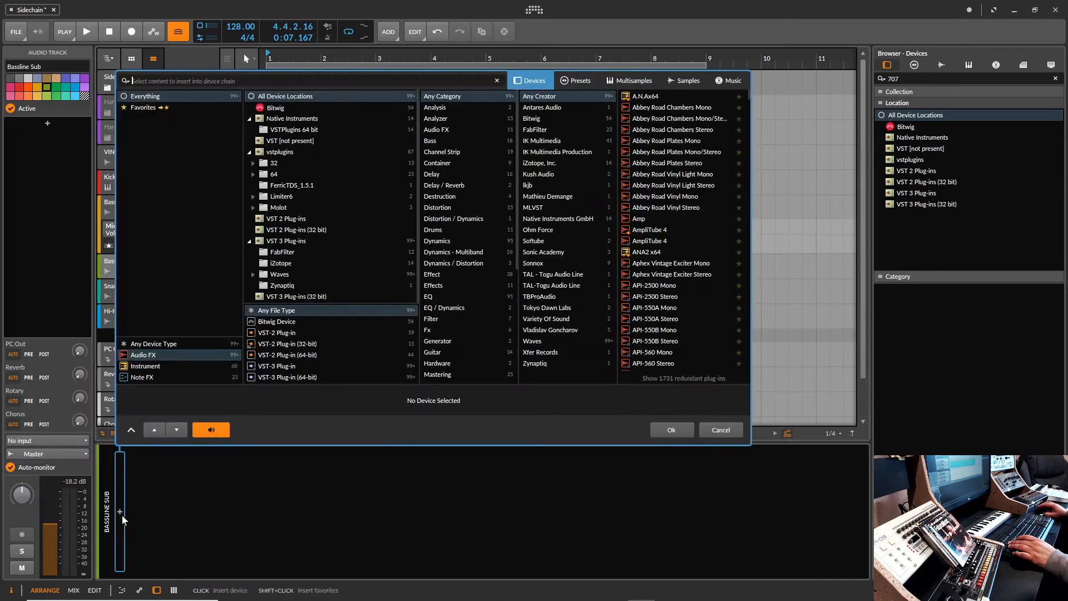
{"action": "left_click", "coordinate": [252, 323]}
{"action": "left_click", "coordinate": [439, 173]}
{"action": "left_click", "coordinate": [649, 119]}
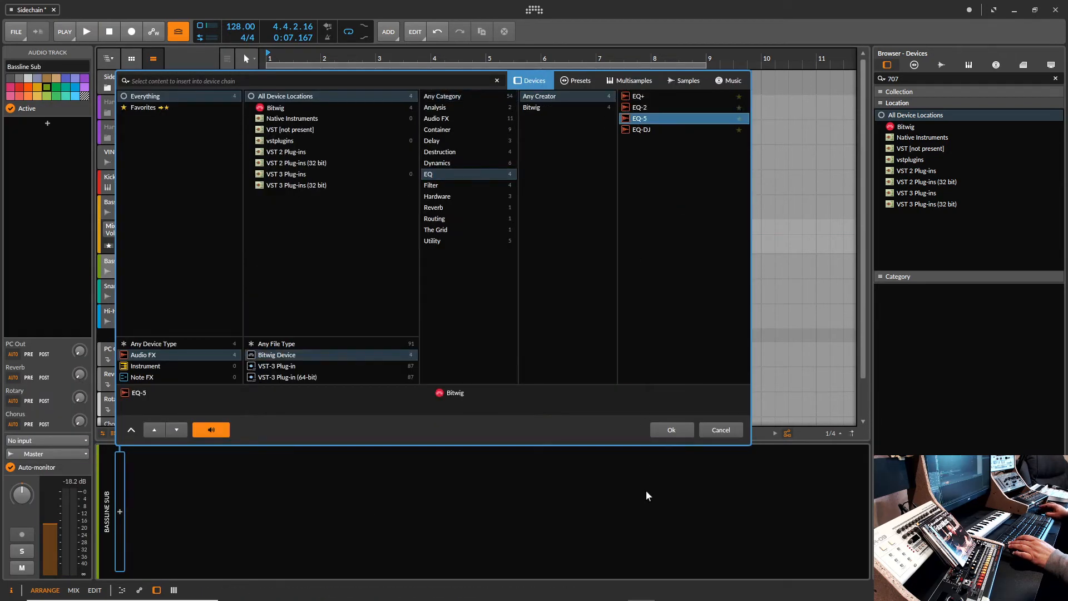
{"action": "key", "text": "Return"}
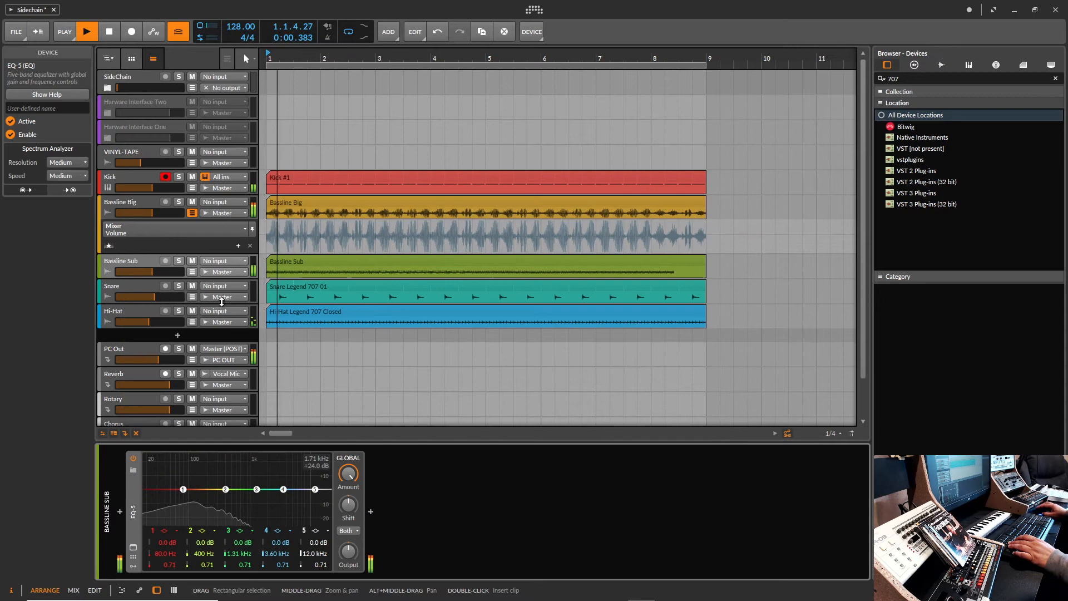
Step: Solo Bassline Sub during playback and set band 5 of its EQ-5 to Low-pass (4-pole) at 718 Hz
{"action": "left_click", "coordinate": [179, 260]}
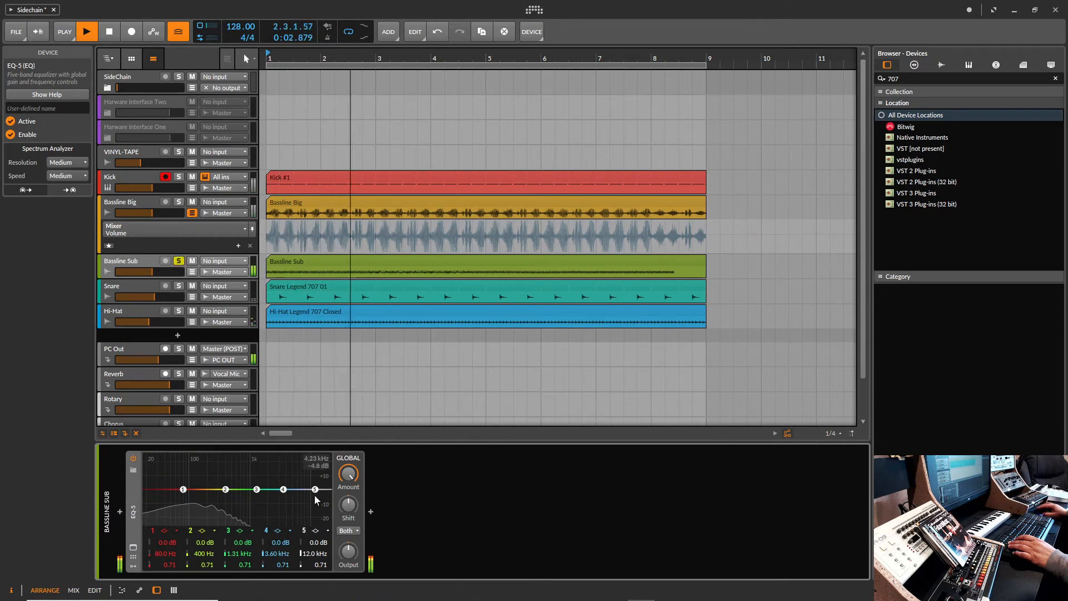
{"action": "left_click", "coordinate": [316, 532]}
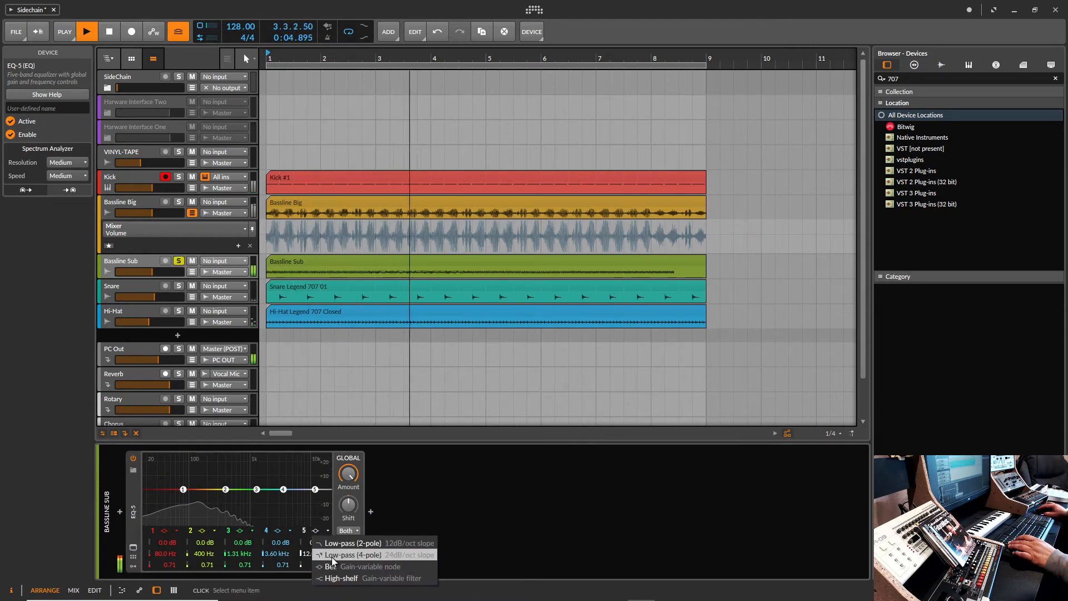
{"action": "left_click", "coordinate": [332, 557]}
{"action": "left_click_drag", "start_coordinate": [320, 554], "coordinate": [320, 593]}
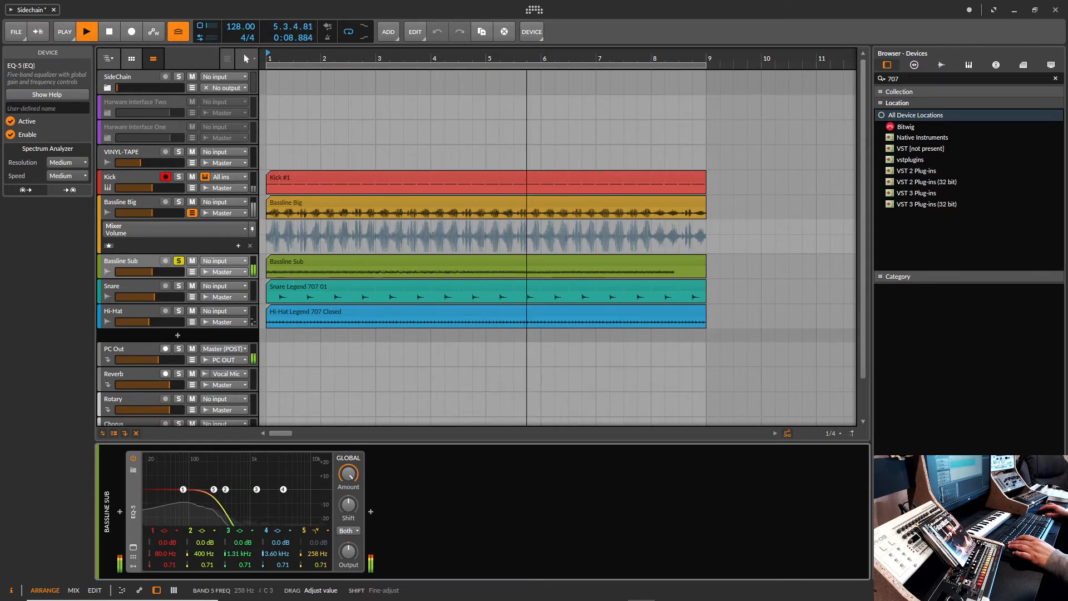
{"action": "mouse_move", "coordinate": [320, 554]}
{"action": "left_mouse_down"}
{"action": "mouse_move", "coordinate": [320, 590]}
{"action": "mouse_move", "coordinate": [320, 540]}
{"action": "mouse_move", "coordinate": [320, 550]}
{"action": "left_mouse_up"}
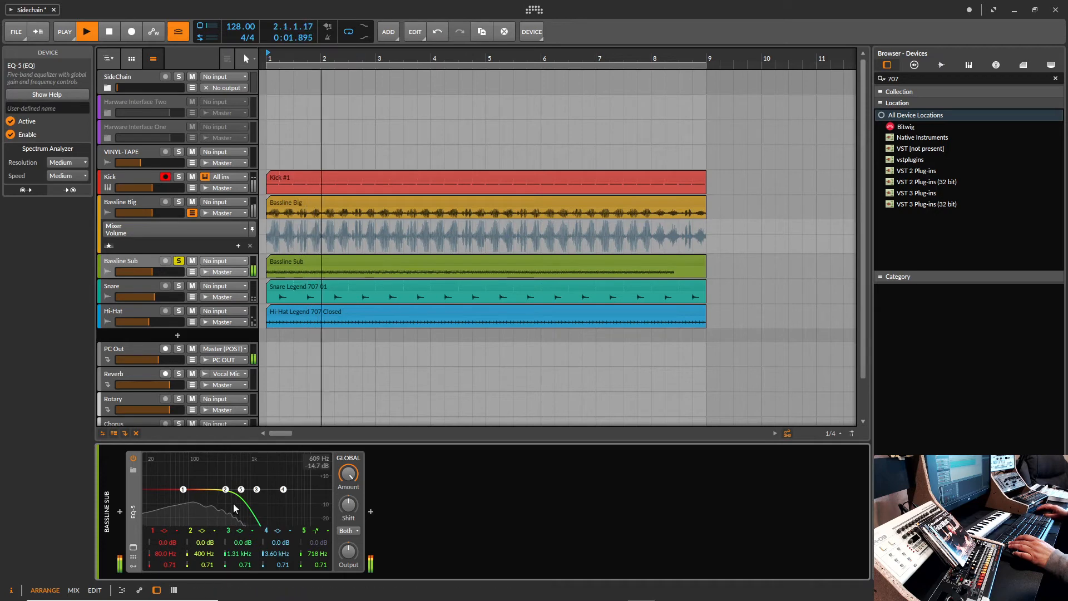
Step: Set band 2 of Bassline Sub's EQ-5 to -5.8 dB at 222 Hz with Q 2.28, and compare the sound with the EQ-5 bypassed and enabled
{"action": "mouse_move", "coordinate": [226, 489]}
{"action": "left_mouse_down"}
{"action": "mouse_move", "coordinate": [189, 464]}
{"action": "mouse_move", "coordinate": [211, 466]}
{"action": "mouse_move", "coordinate": [192, 470]}
{"action": "mouse_move", "coordinate": [210, 501]}
{"action": "left_mouse_up"}
{"action": "left_click_drag", "start_coordinate": [211, 565], "coordinate": [211, 534]}
{"action": "left_click", "coordinate": [135, 458]}
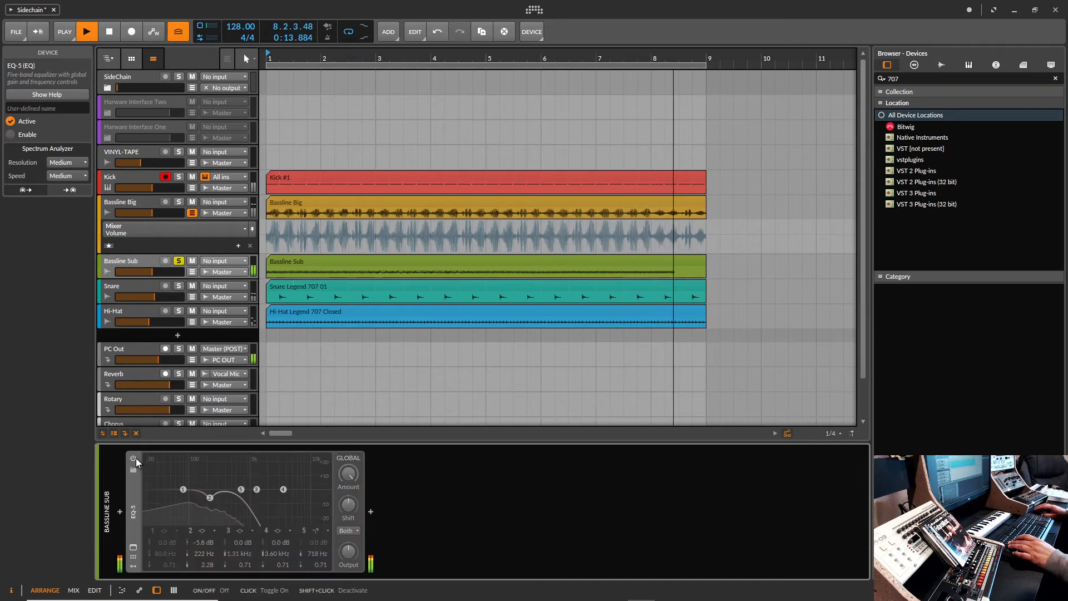
{"action": "left_click", "coordinate": [135, 458]}
{"action": "left_click", "coordinate": [135, 457]}
{"action": "left_click", "coordinate": [135, 457]}
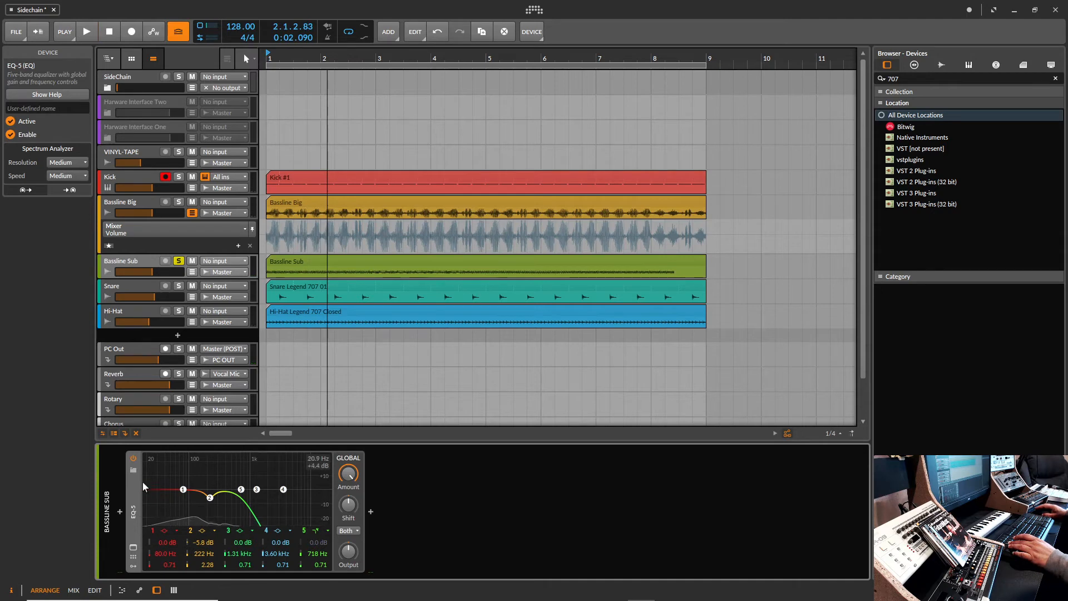
{"action": "key", "text": "space"}
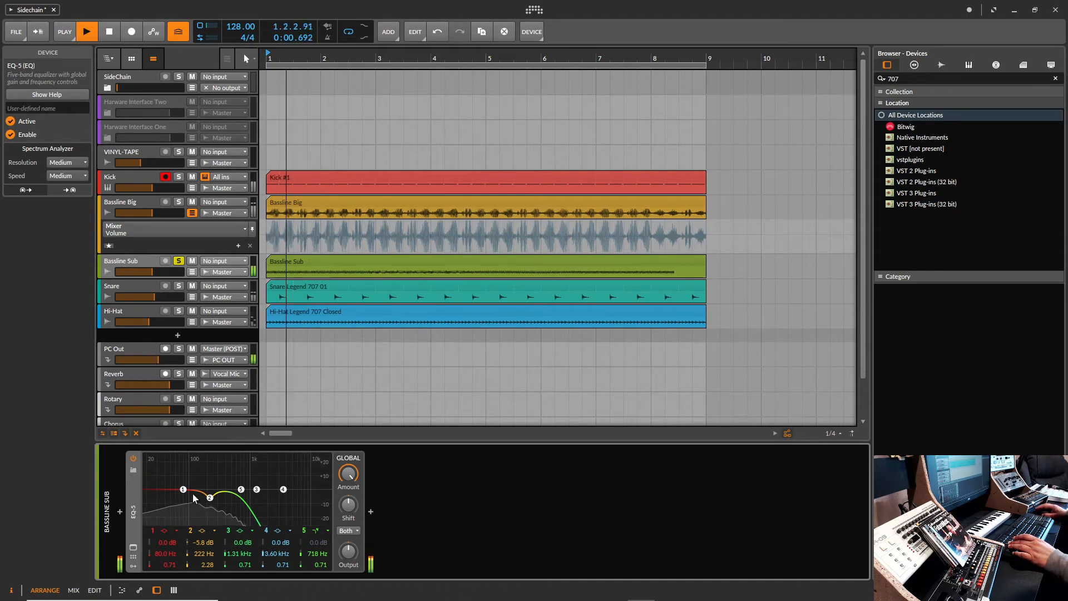
{"action": "key", "text": "space"}
Step: Solo Bassline Big alongside Bassline Sub and set band 1 of its EQ-5 to a high-pass at 145 Hz
{"action": "left_click", "coordinate": [138, 207]}
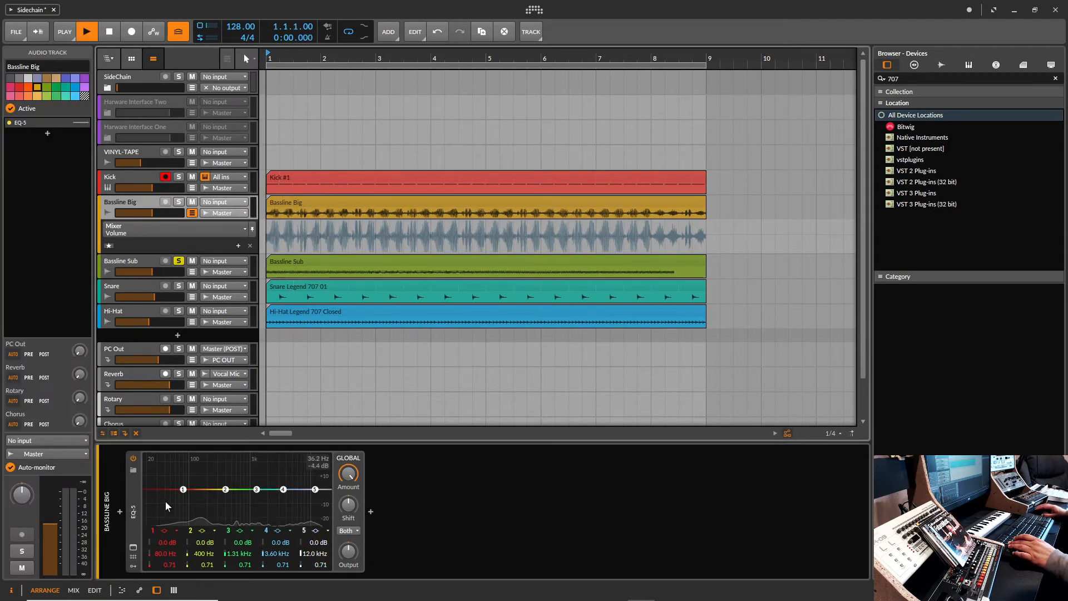
{"action": "left_click", "coordinate": [179, 202]}
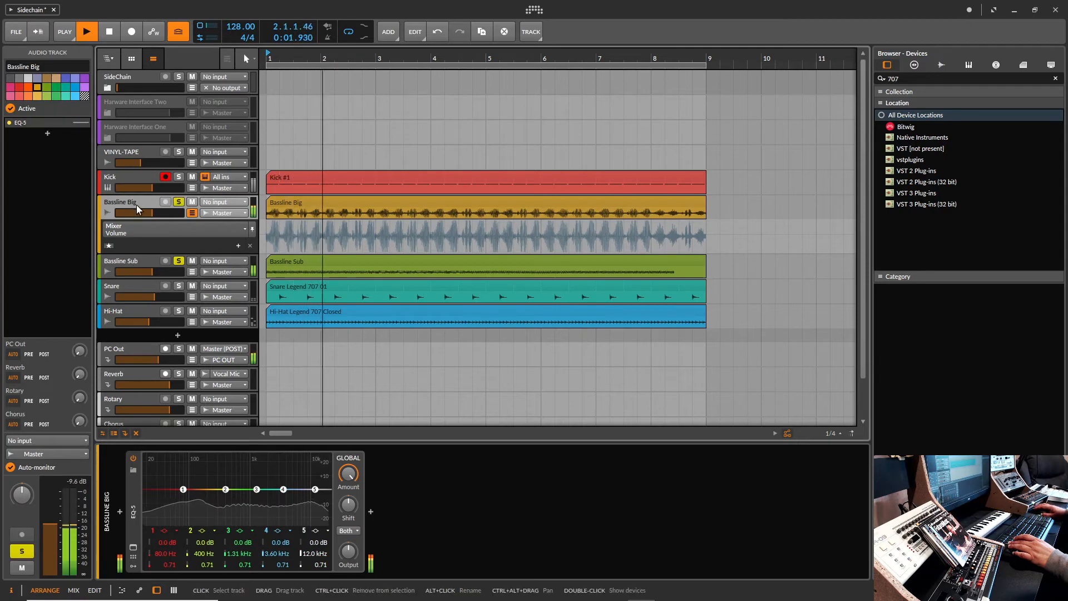
{"action": "left_click", "coordinate": [163, 530]}
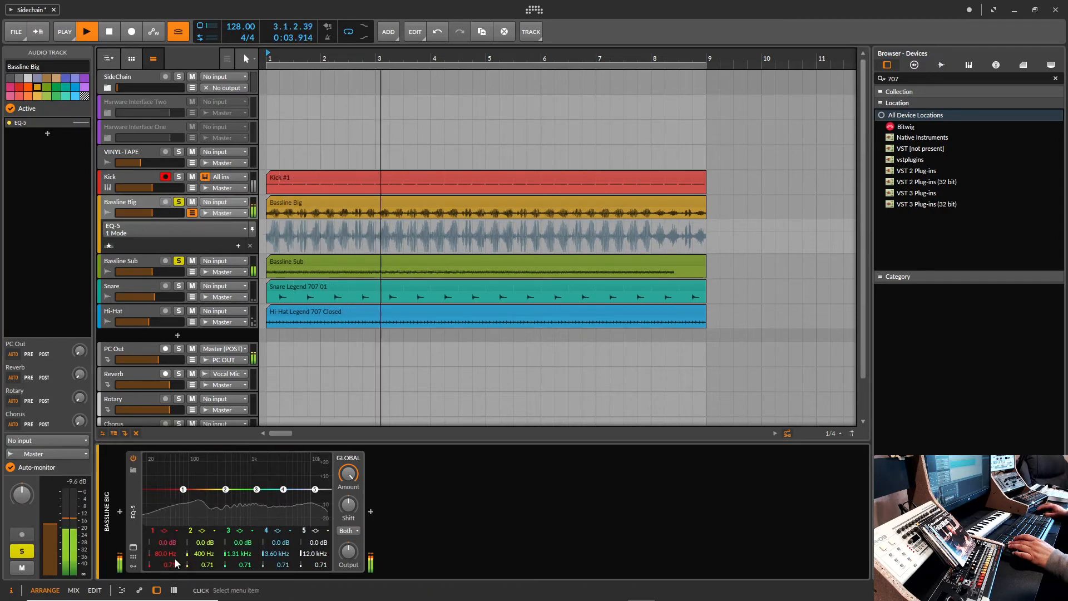
{"action": "left_click", "coordinate": [175, 558]}
{"action": "left_click_drag", "start_coordinate": [174, 555], "coordinate": [174, 536]}
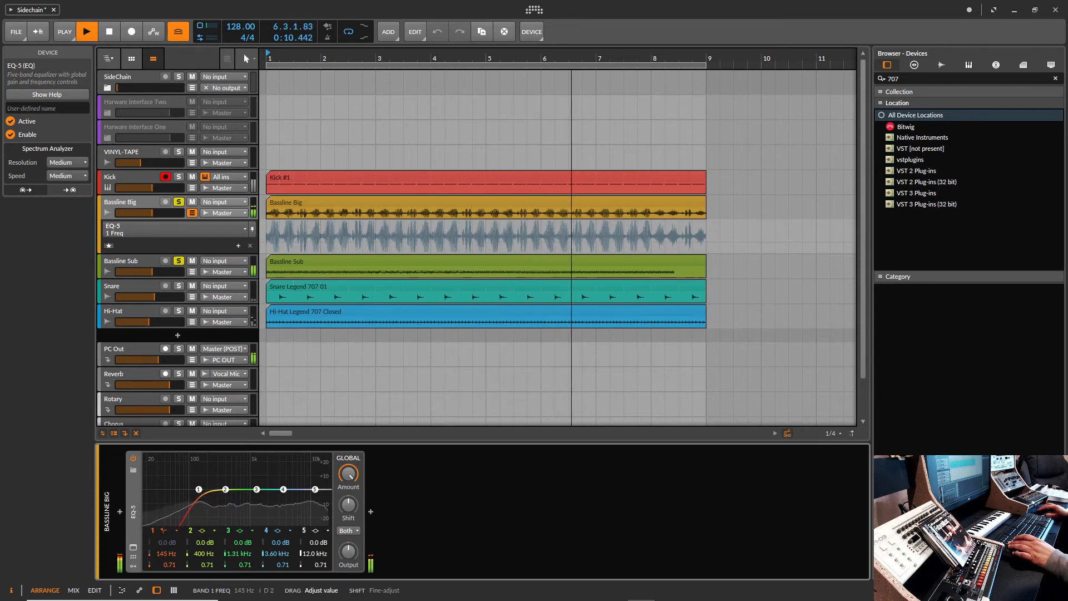
Step: Compare Bassline Big with its EQ-5 bypassed and enabled, and lower the band 1 high-pass to 140 Hz before stopping playback
{"action": "left_click", "coordinate": [132, 458]}
{"action": "left_click", "coordinate": [132, 458]}
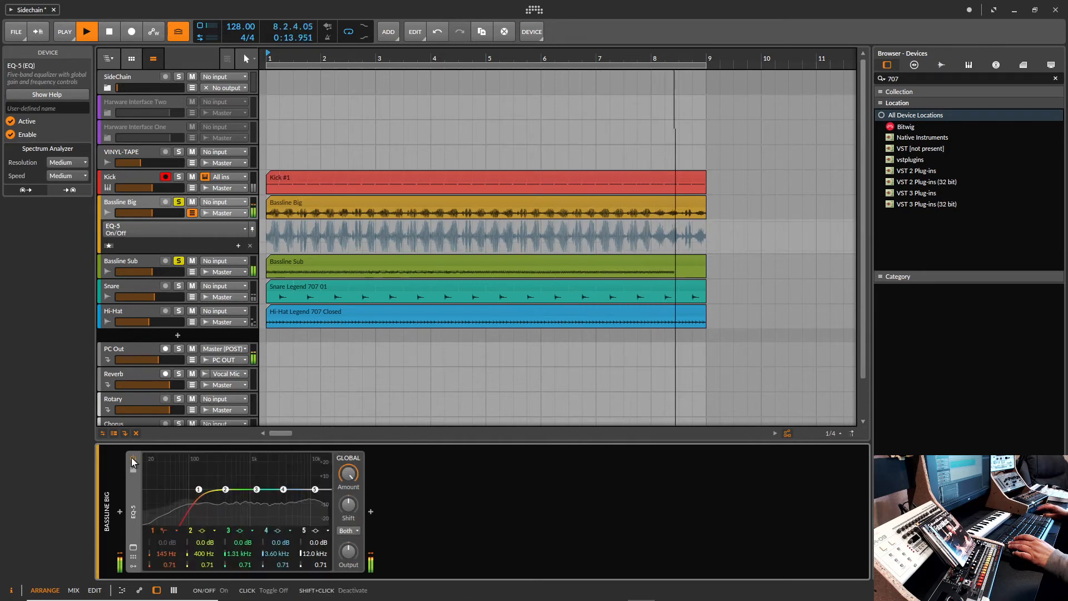
{"action": "left_click", "coordinate": [132, 458]}
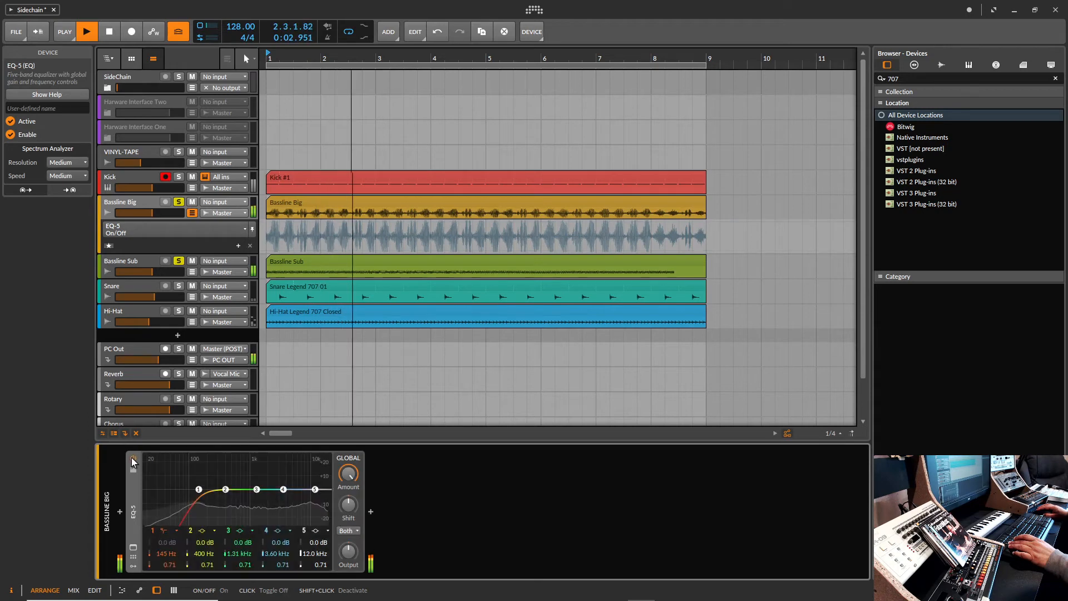
{"action": "left_click", "coordinate": [132, 458]}
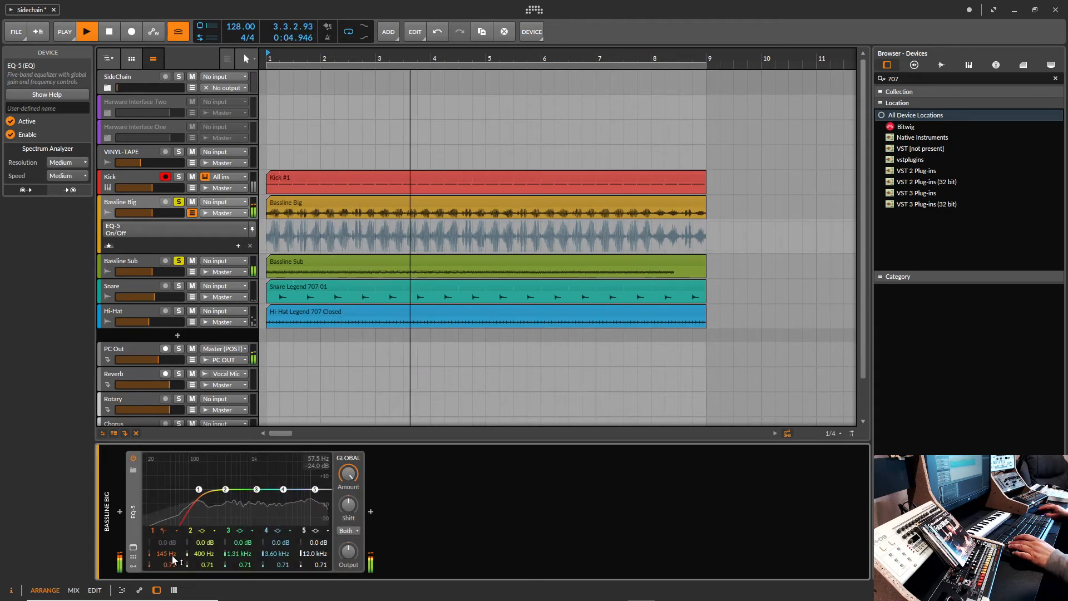
{"action": "left_click_drag", "start_coordinate": [169, 555], "coordinate": [169, 559]}
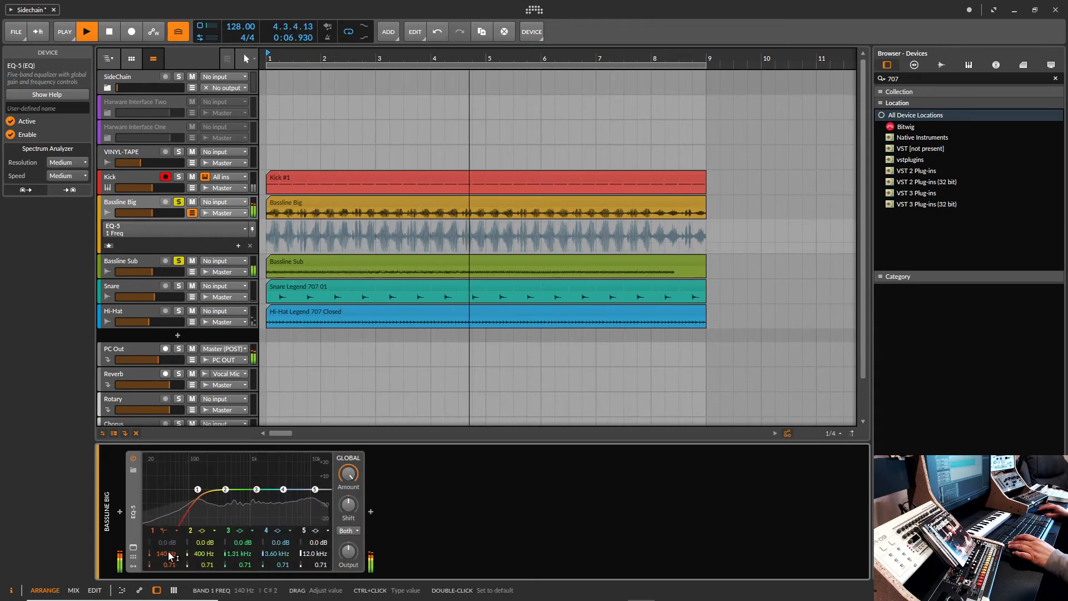
{"action": "key", "text": "space"}
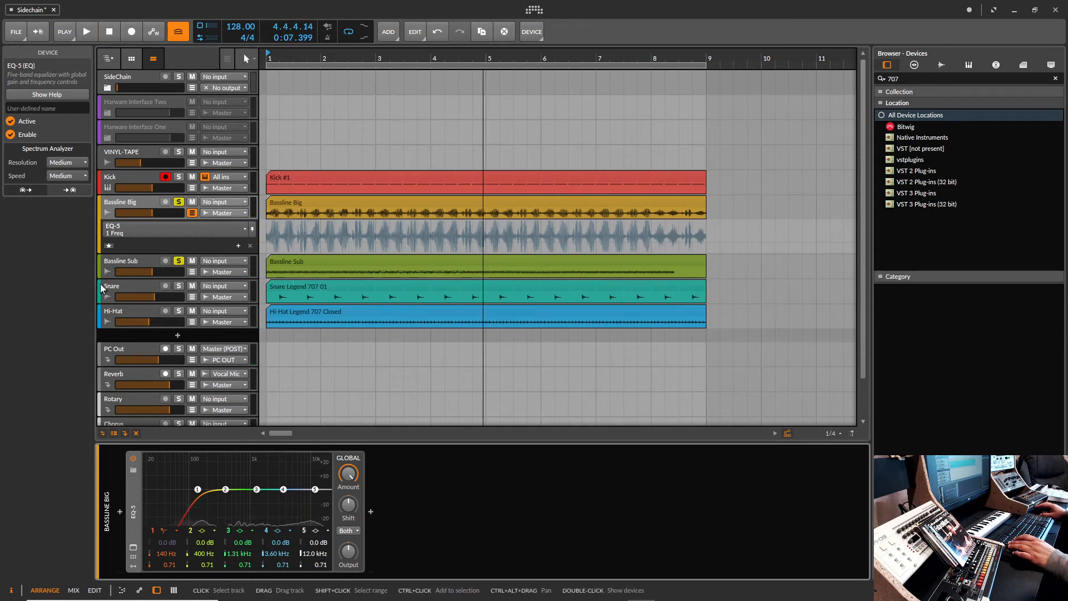
Step: Solo the Kick together with both basslines, play the combination while checking Bassline Big's spectrum, and stop playback
{"action": "left_click", "coordinate": [134, 177]}
{"action": "left_click", "coordinate": [178, 177]}
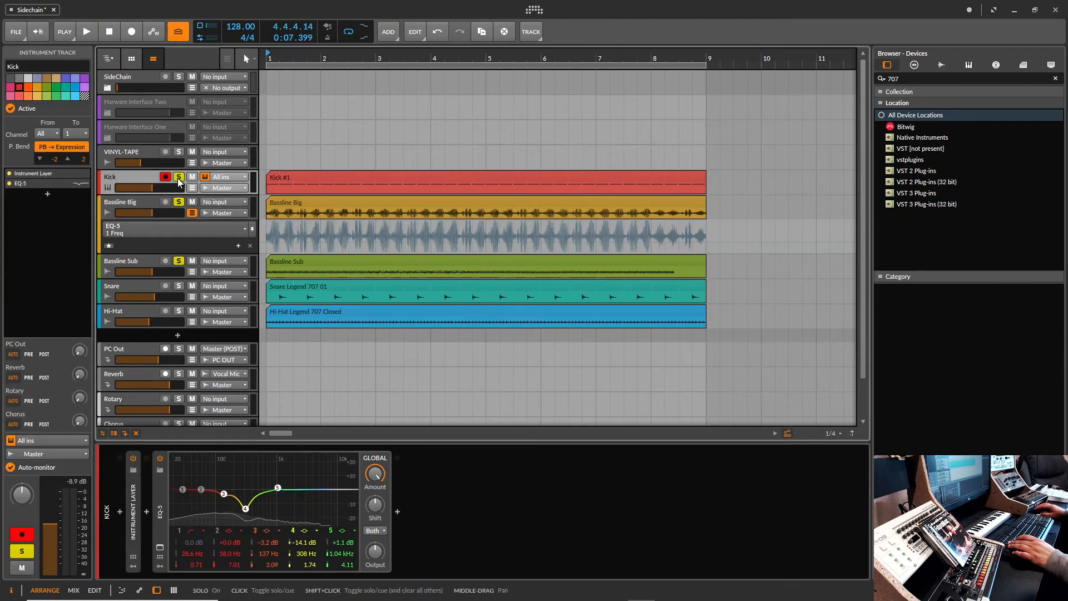
{"action": "key", "text": "space"}
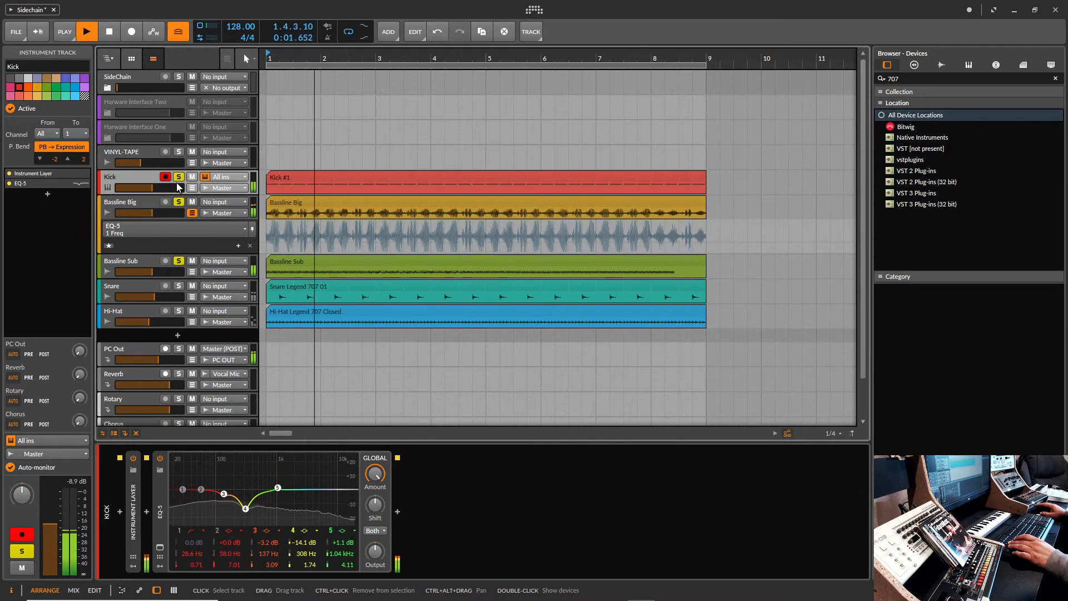
{"action": "left_click", "coordinate": [152, 201]}
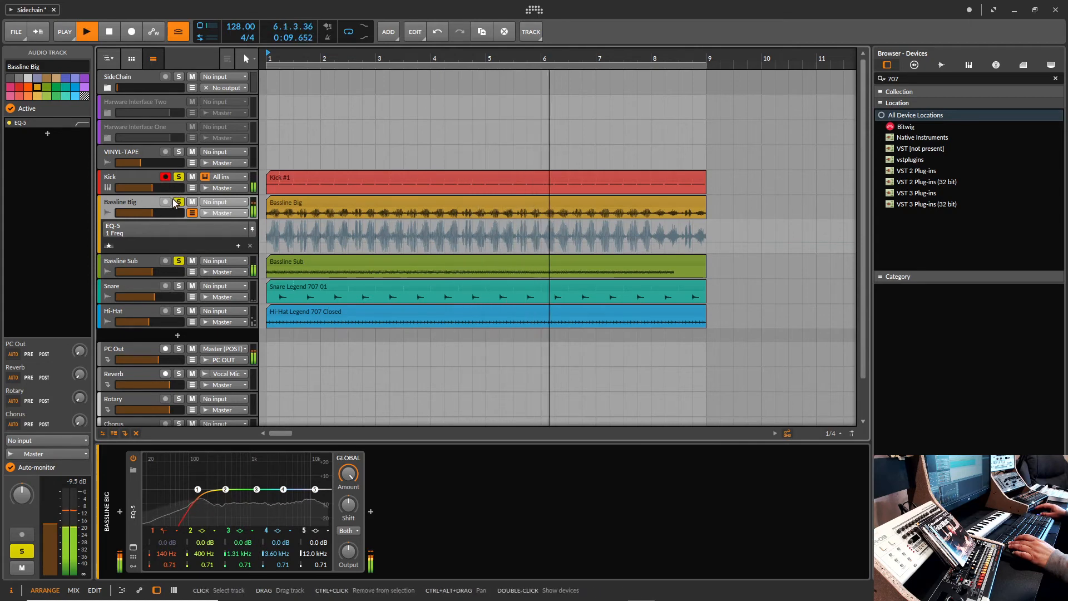
{"action": "key", "text": "space"}
Step: Hide Bassline Big's automation lane, clear all track solos and save the project
{"action": "left_click", "coordinate": [192, 213]}
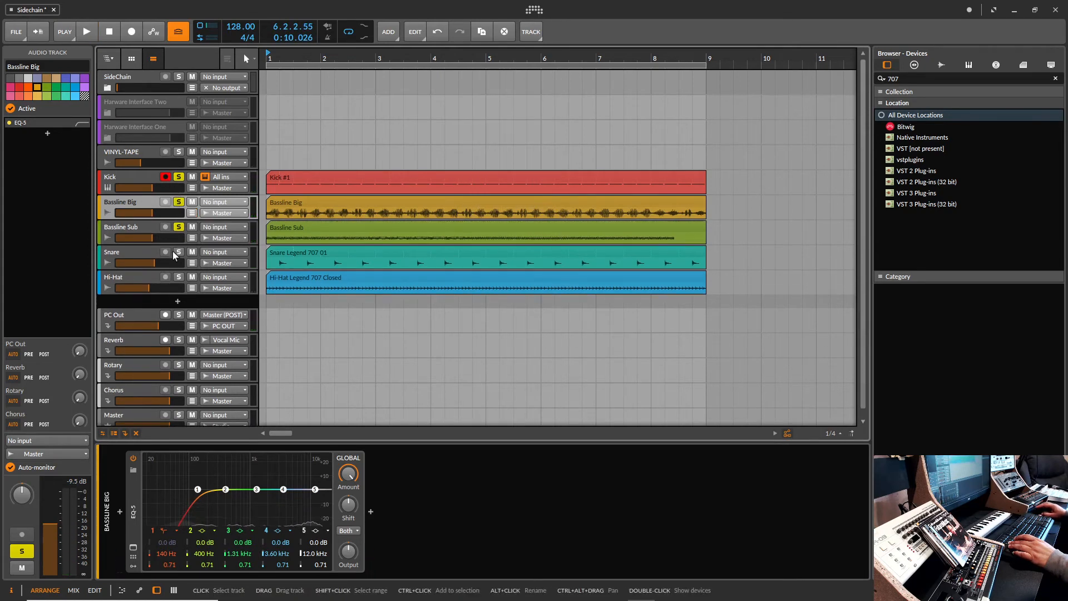
{"action": "left_click", "coordinate": [179, 226]}
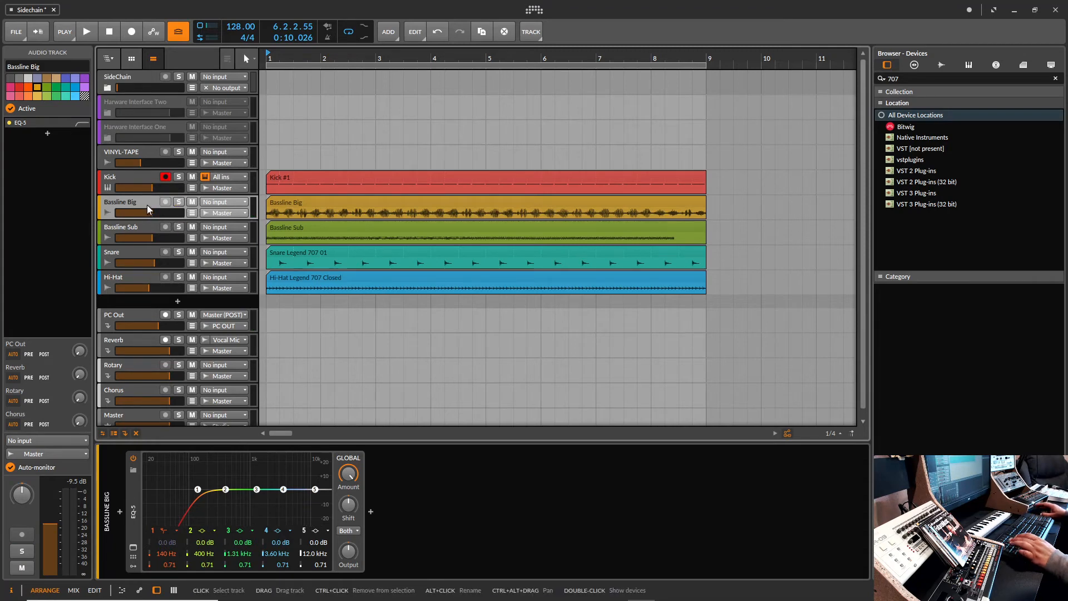
{"action": "key", "text": "ctrl+s"}
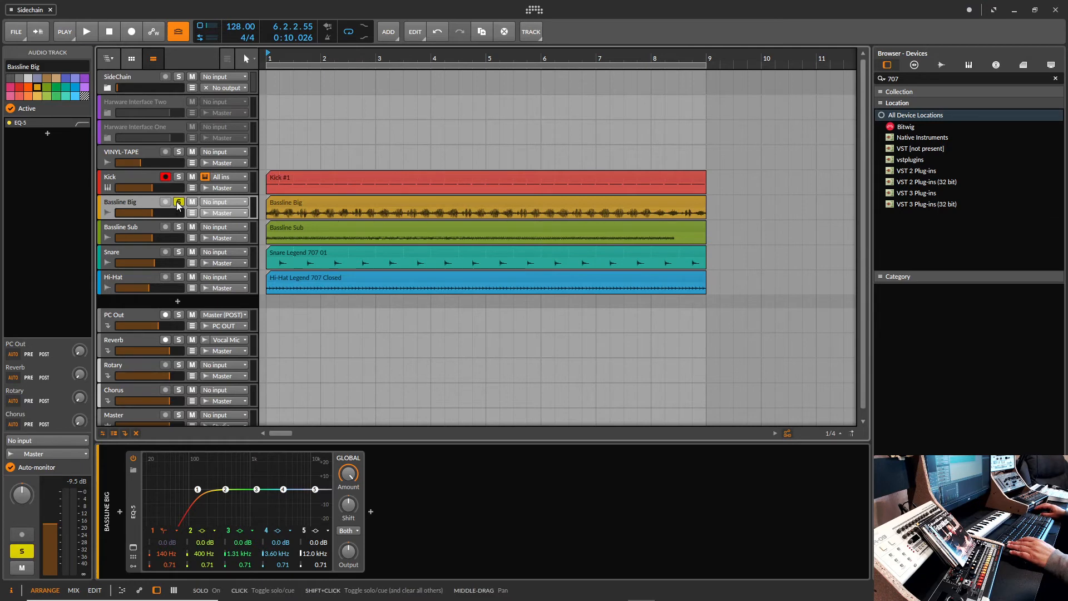
Step: Briefly play the project, and insert Bitwig's Dynamics device after the EQ-5 on Bassline Big
{"action": "key", "text": "space"}
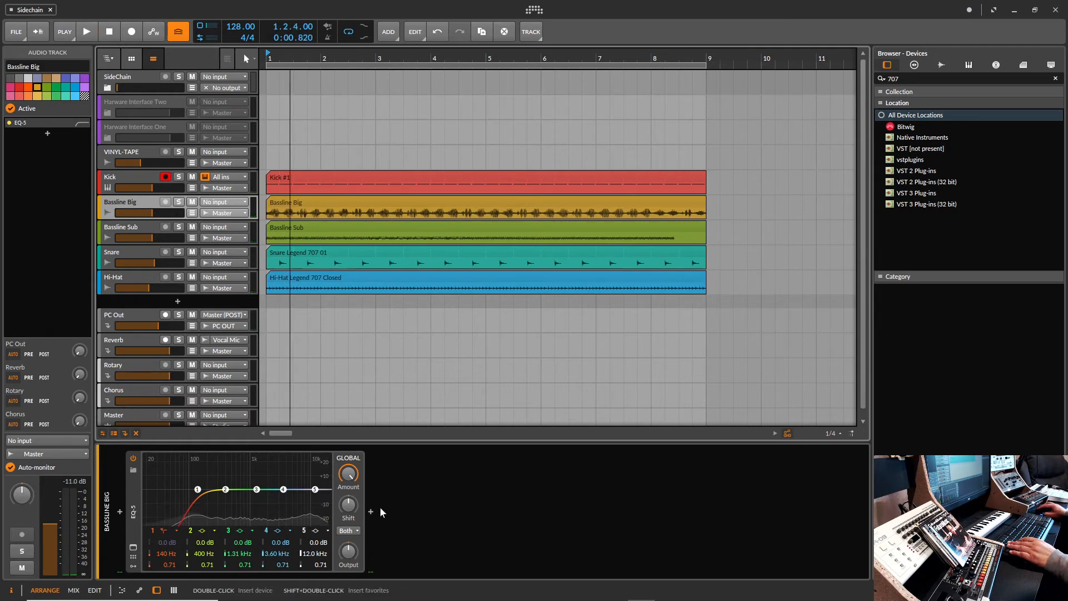
{"action": "left_click", "coordinate": [371, 511]}
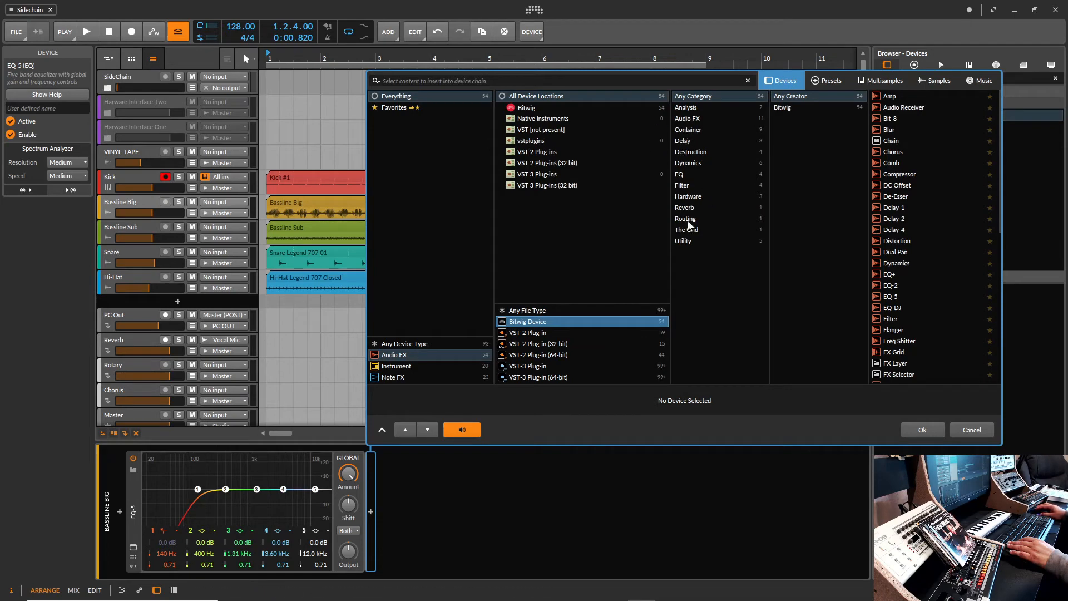
{"action": "left_click", "coordinate": [688, 163]}
{"action": "double_click", "coordinate": [897, 119]}
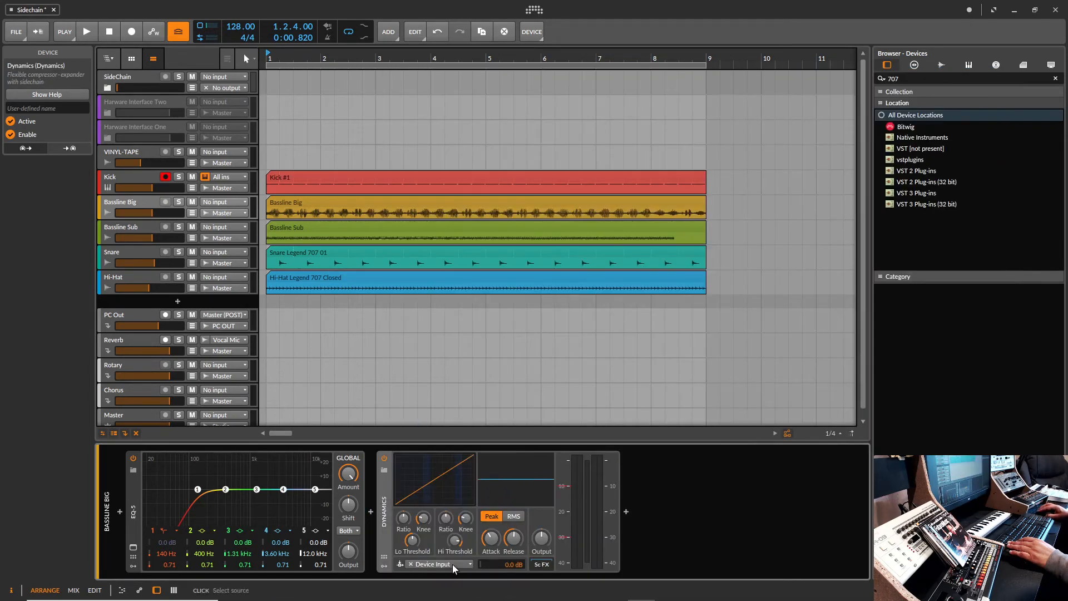
Step: Set the sidechain source of Bassline Big's Dynamics device to Kick (PRE)
{"action": "left_click", "coordinate": [453, 565]}
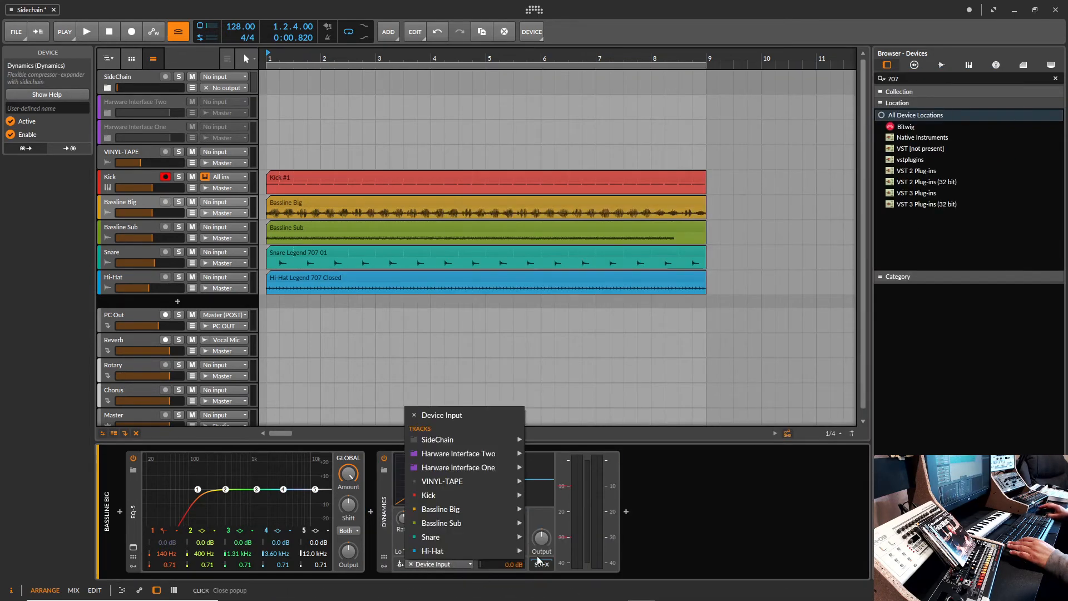
{"action": "mouse_move", "coordinate": [463, 493]}
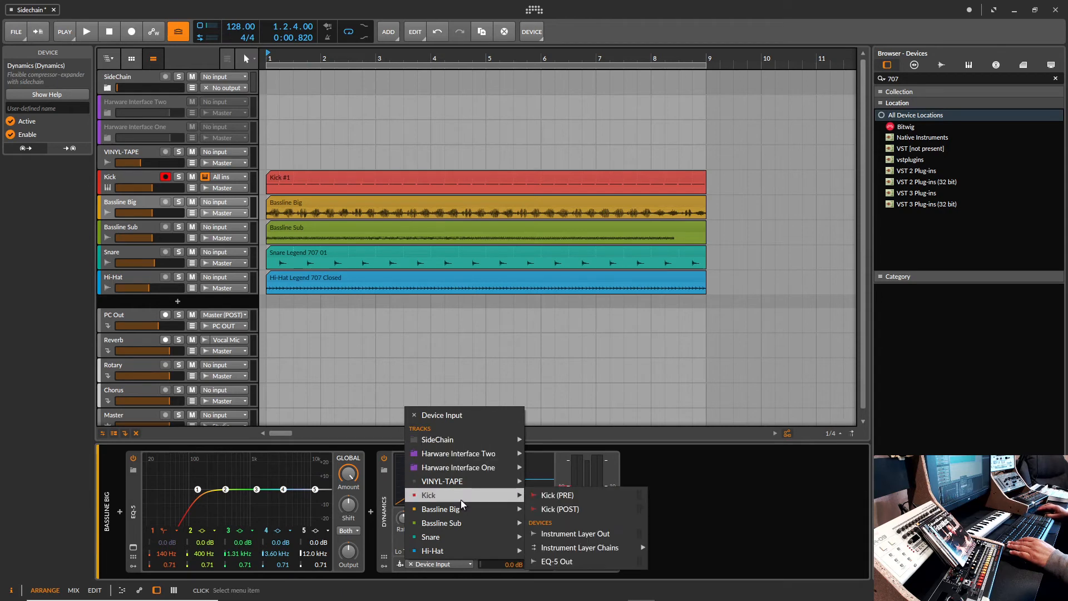
{"action": "left_click", "coordinate": [575, 497]}
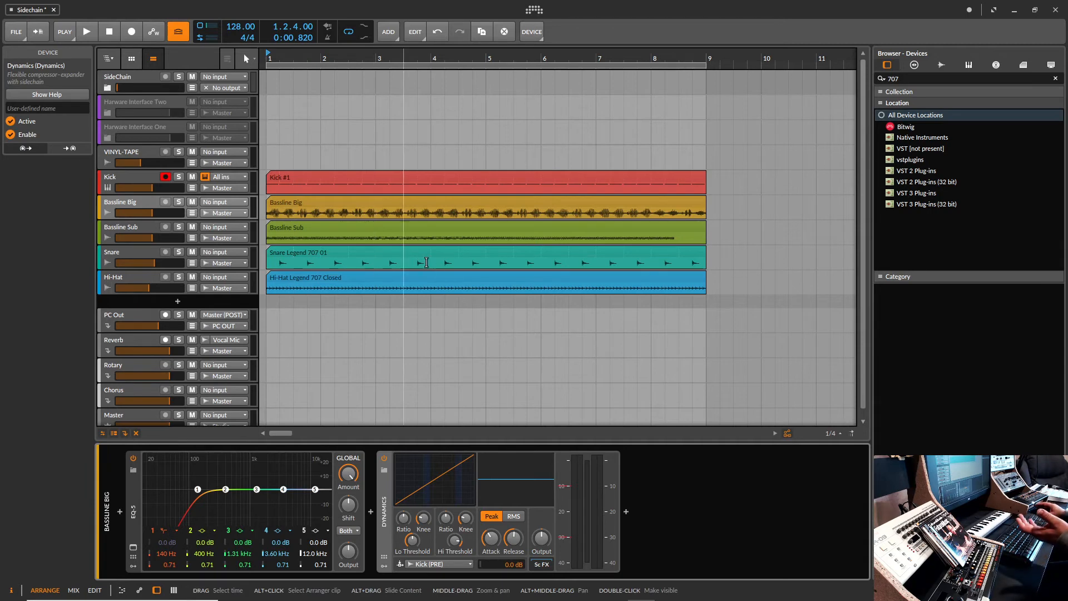
Step: Unfold the SideChain group to view its KICK and SNARE trigger clips, and fold it again
{"action": "left_click", "coordinate": [108, 88]}
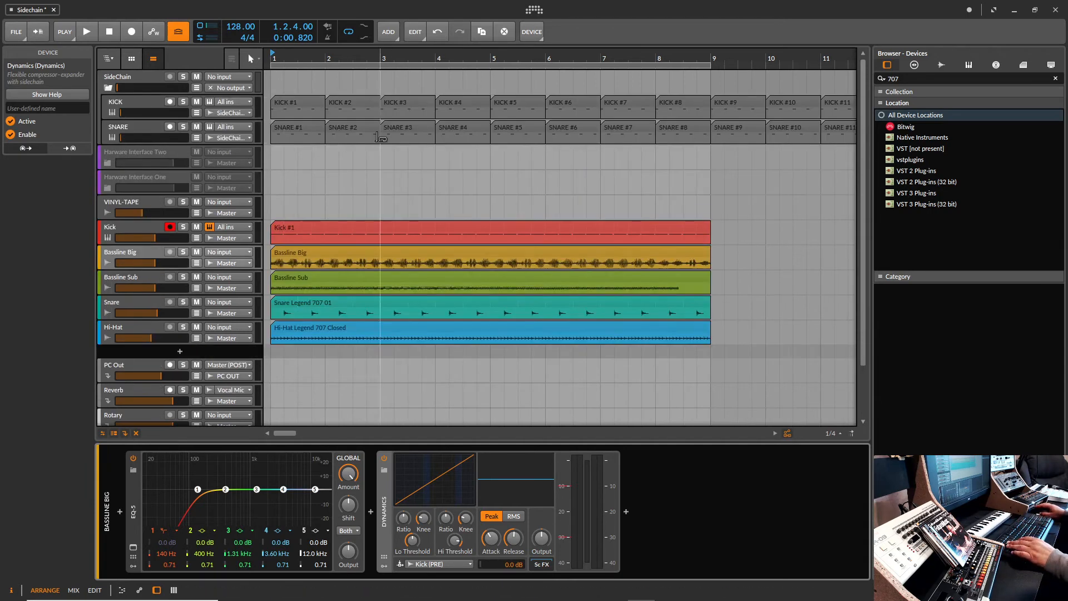
{"action": "left_click", "coordinate": [296, 103]}
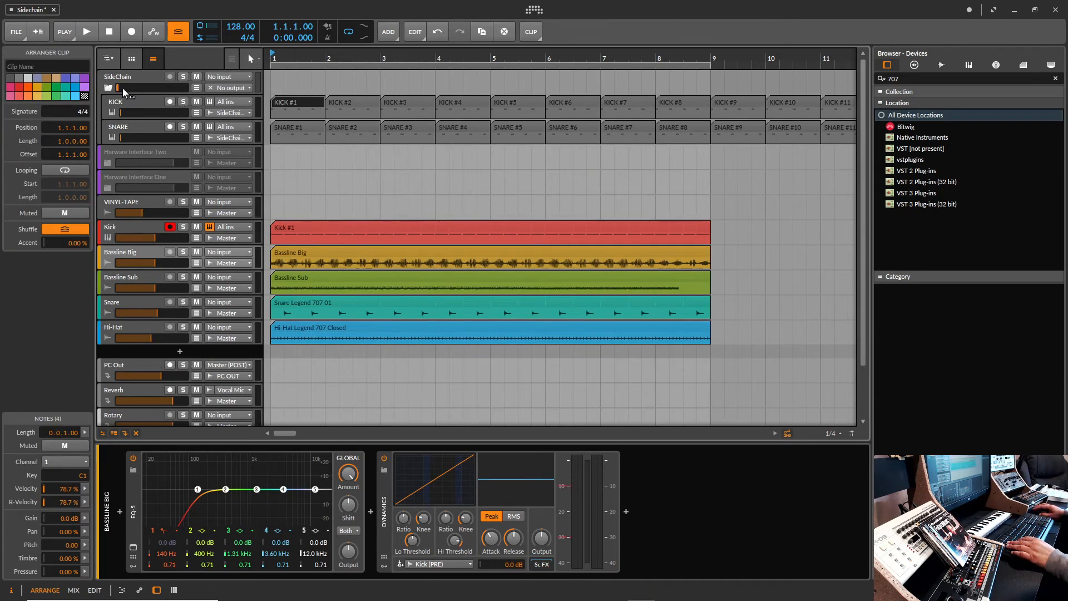
{"action": "left_click", "coordinate": [106, 88]}
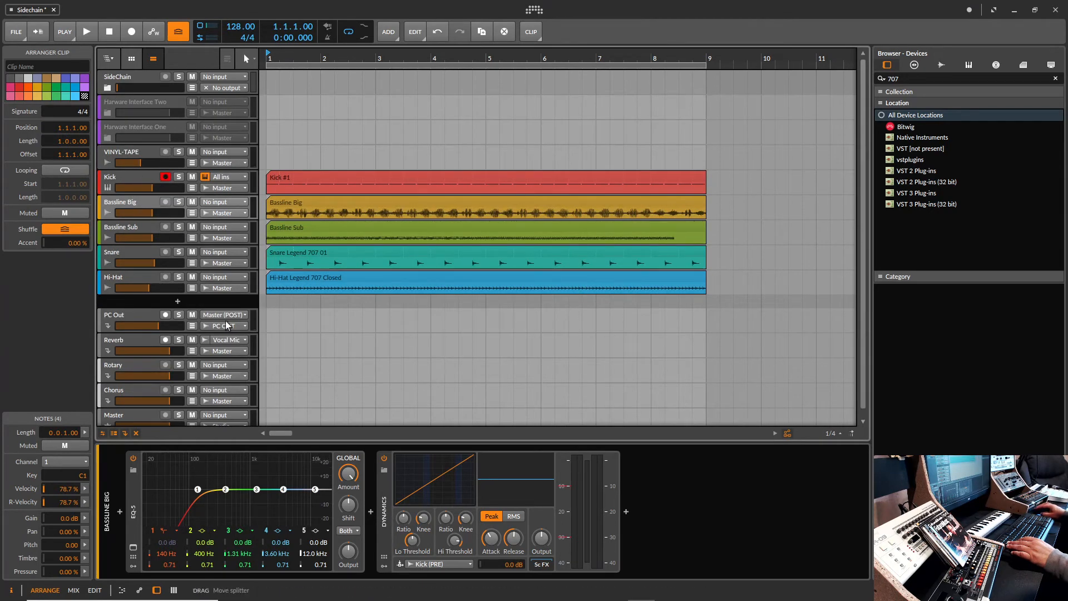
Step: Set the sidechain source of Bassline Big's Dynamics device to Kick (POST)
{"action": "left_click", "coordinate": [437, 565]}
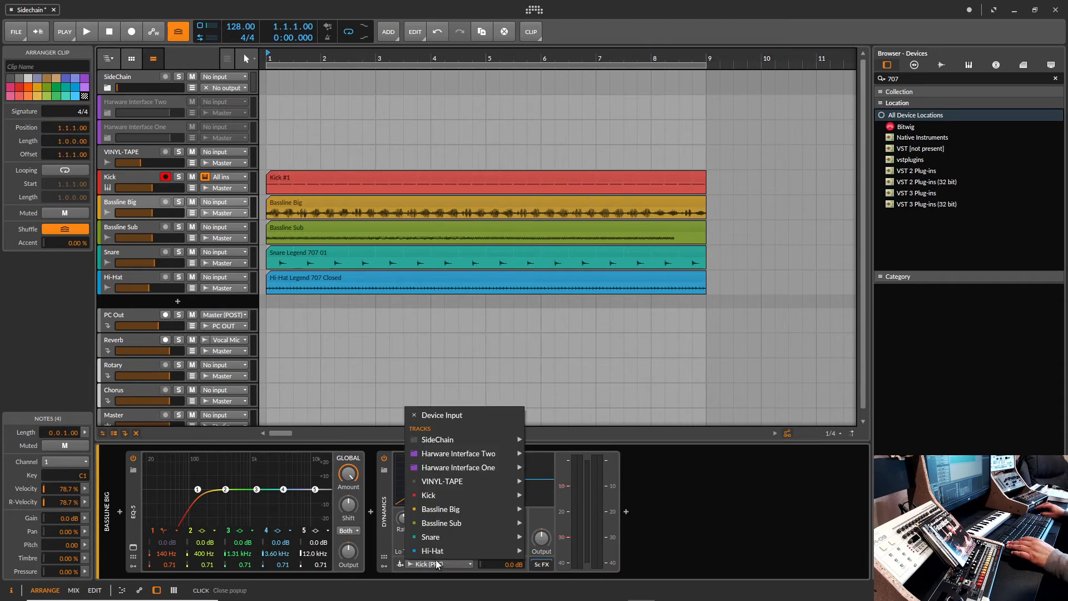
{"action": "mouse_move", "coordinate": [457, 498]}
{"action": "left_click", "coordinate": [574, 508]}
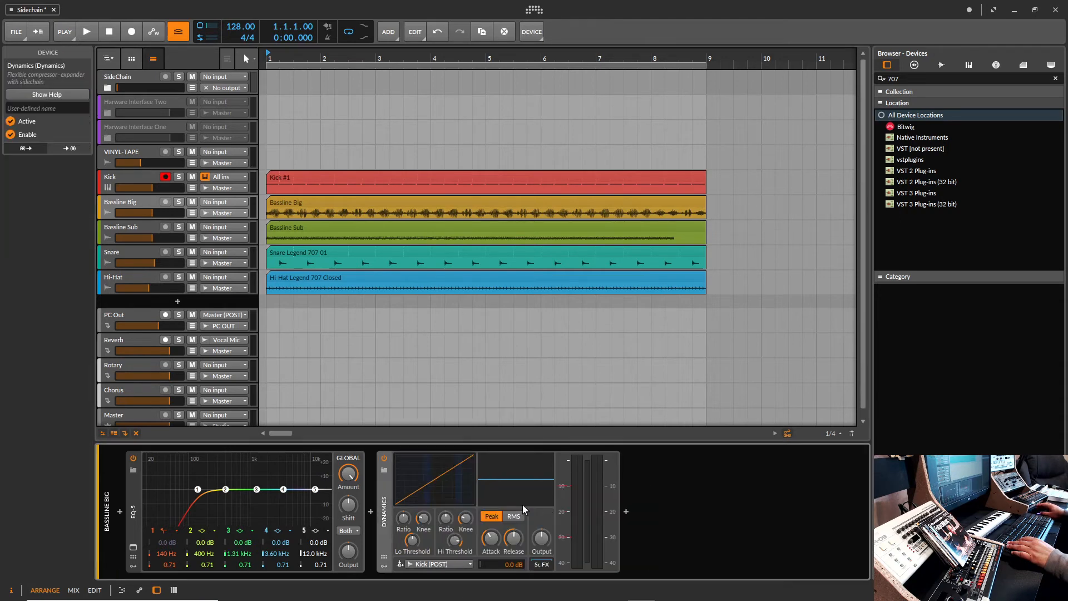
Step: During playback, raise the Dynamics' high ratio, set its high threshold to about -20.6 dB and release to about 156 ms, and save the project
{"action": "key", "text": "space"}
{"action": "left_click_drag", "start_coordinate": [446, 517], "coordinate": [495, 573]}
{"action": "left_click_drag", "start_coordinate": [515, 539], "coordinate": [515, 540]}
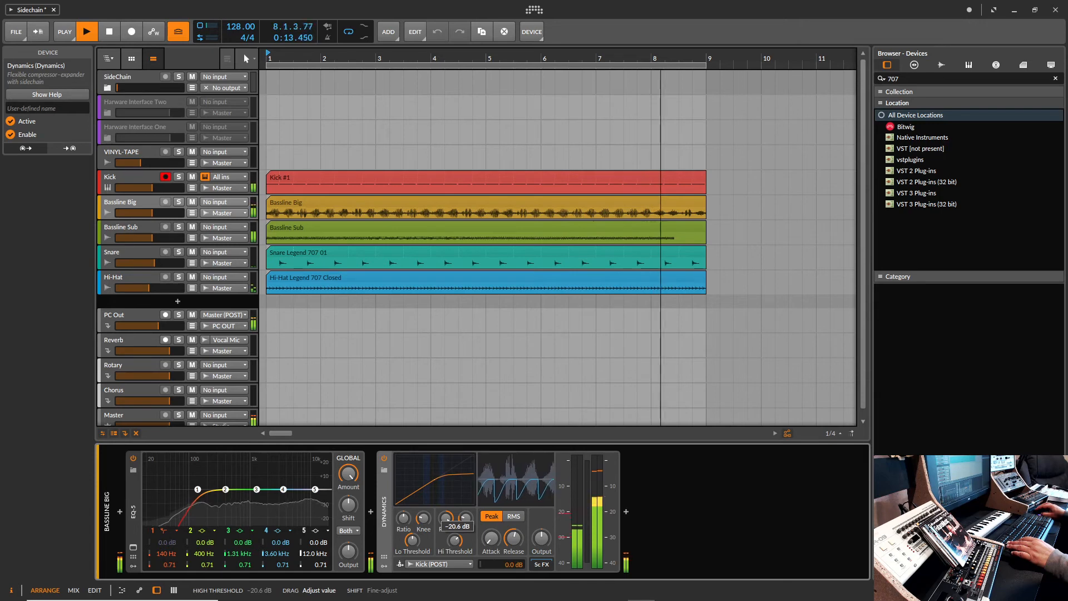
{"action": "left_click_drag", "start_coordinate": [506, 544], "coordinate": [506, 542]}
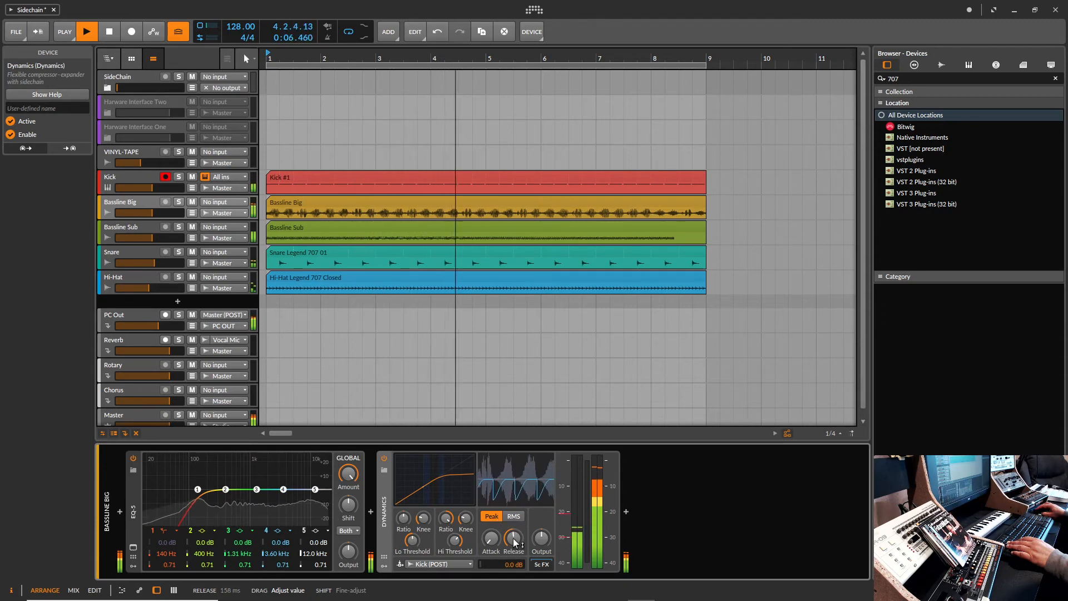
{"action": "key", "text": "space"}
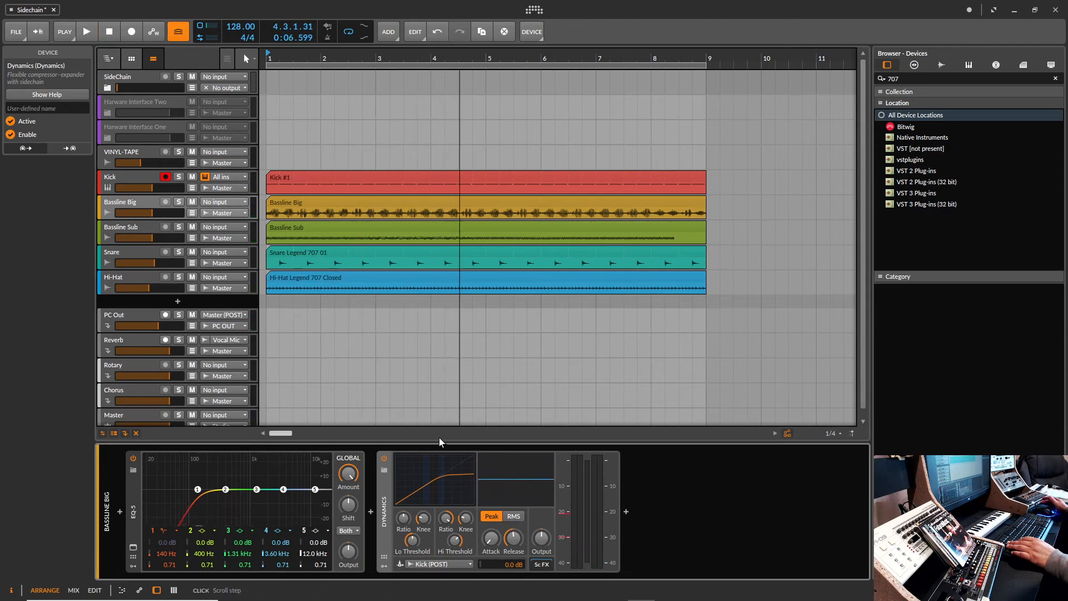
{"action": "key", "text": "ctrl+s"}
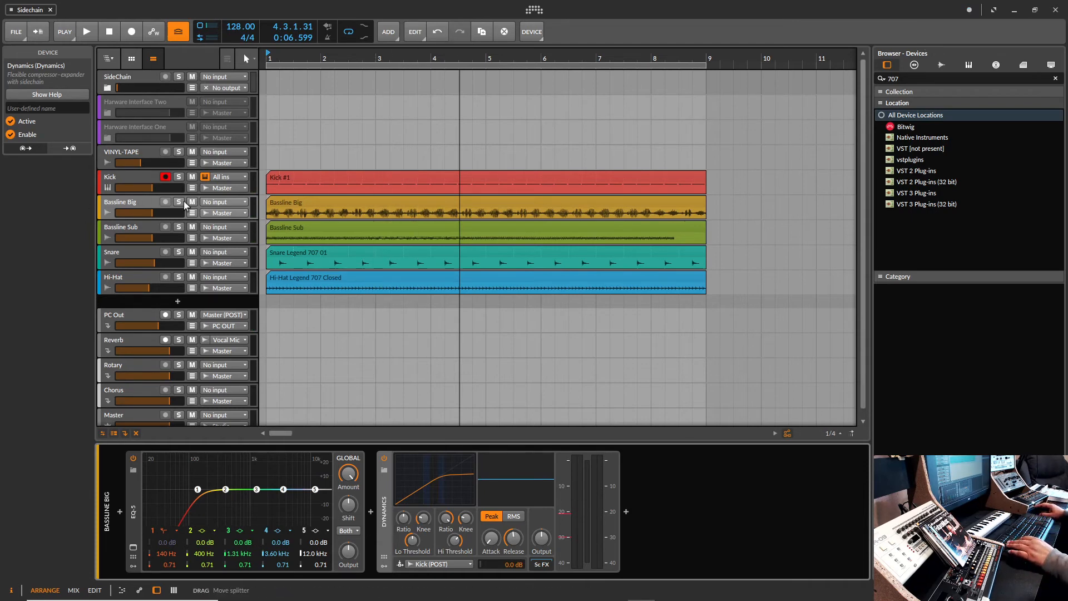
Step: Solo the Kick and Bassline Big tracks and start playback
{"action": "left_click", "coordinate": [129, 176]}
{"action": "left_click", "coordinate": [179, 201]}
{"action": "left_click", "coordinate": [179, 176]}
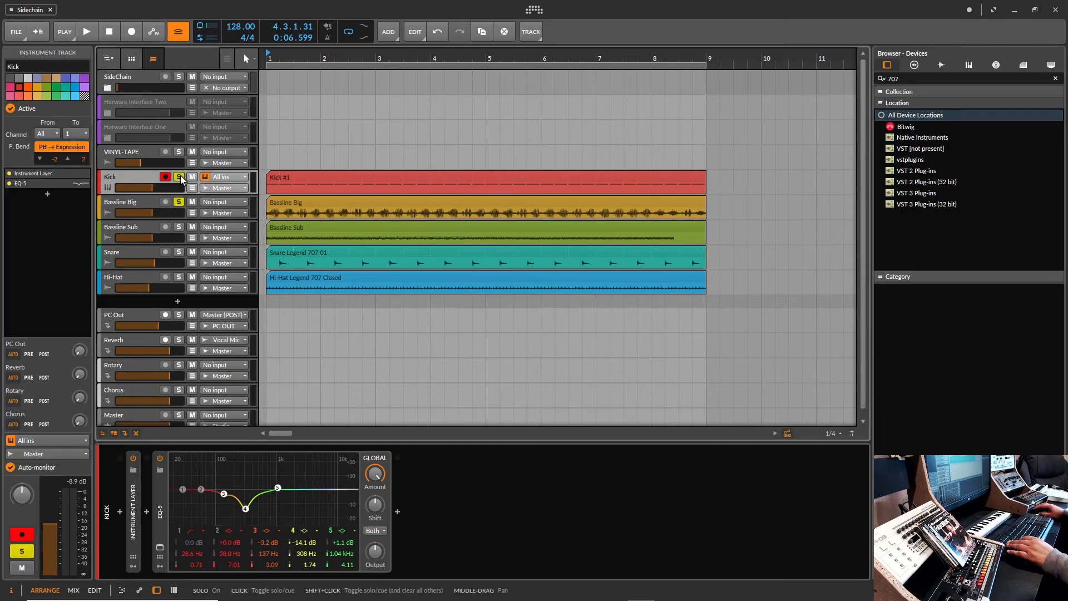
{"action": "key", "text": "space"}
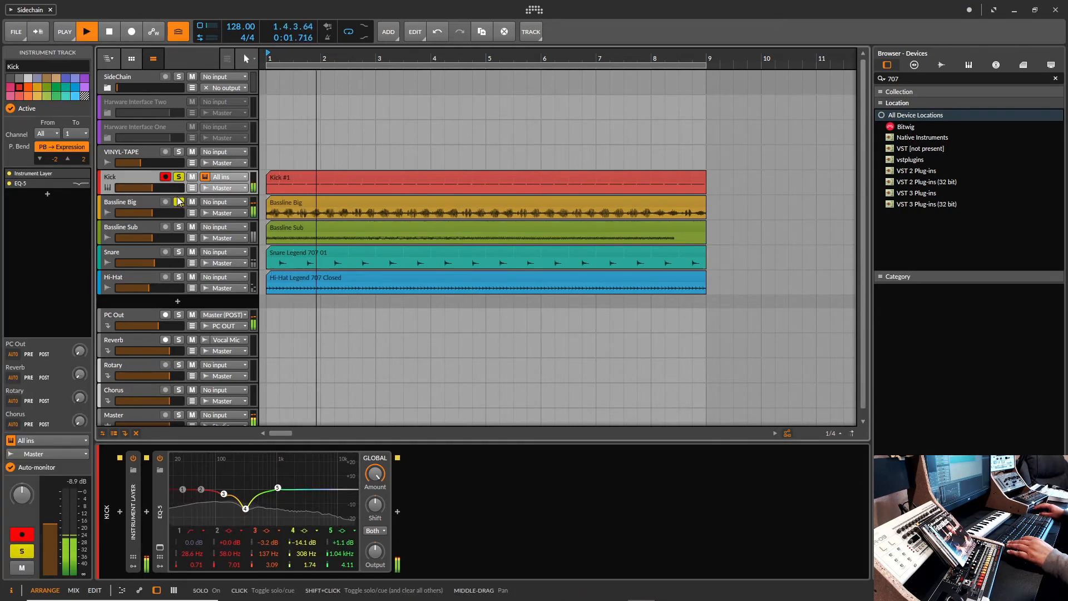
Step: Compare Bassline Big with its Dynamics device bypassed and enabled, and add Bassline Sub to the soloed tracks
{"action": "left_click", "coordinate": [134, 207]}
{"action": "left_click", "coordinate": [384, 458]}
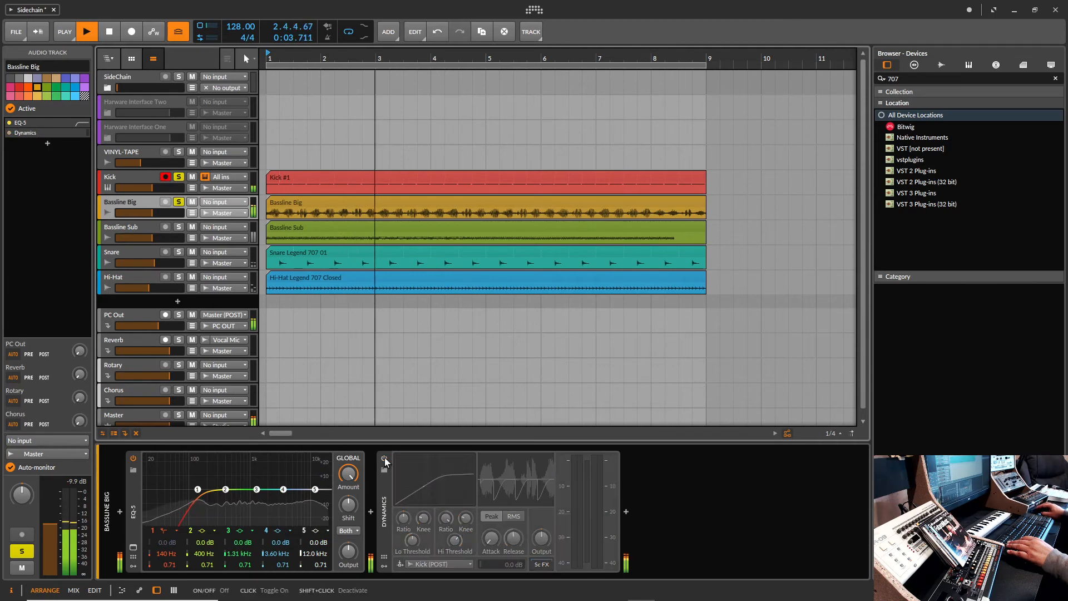
{"action": "left_click", "coordinate": [385, 458]}
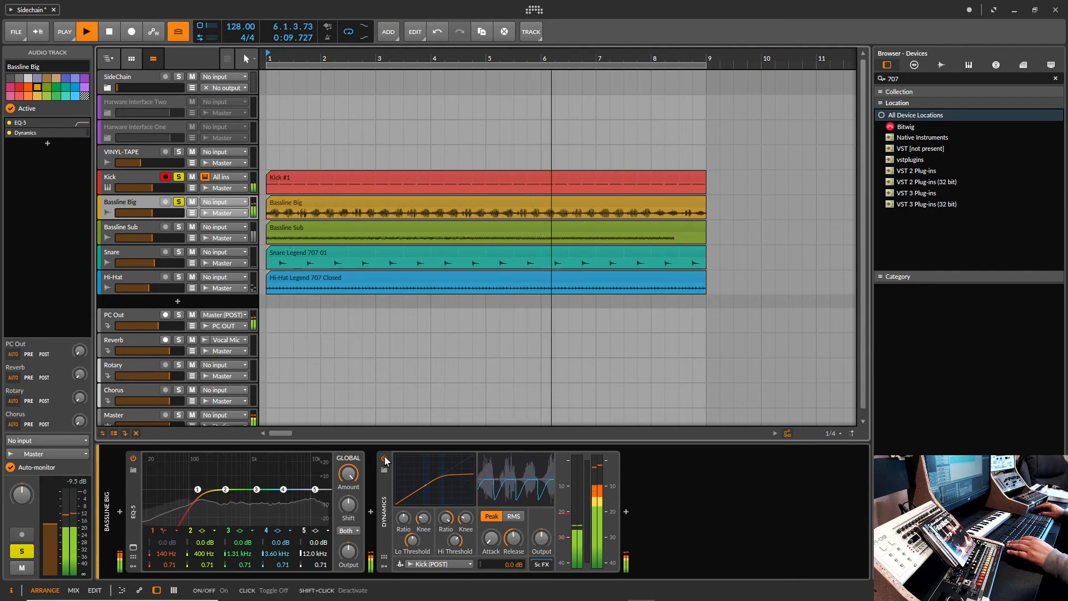
{"action": "left_click", "coordinate": [134, 226]}
{"action": "key", "text": "s"}
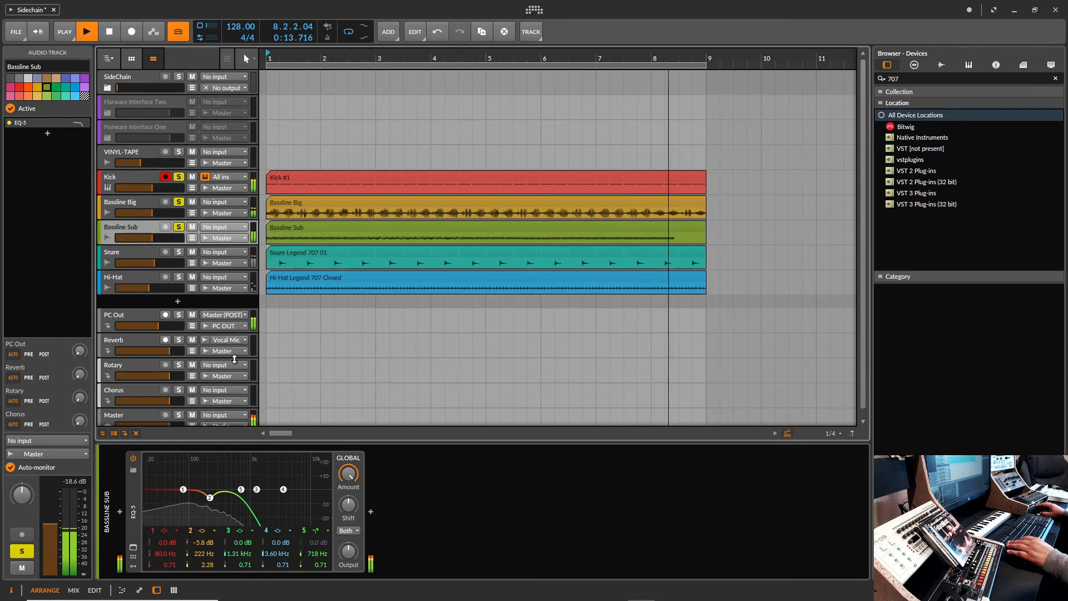
Step: Stop playback and copy Bassline Big's Dynamics device onto Bassline Sub, after its EQ-5
{"action": "key", "text": "space"}
{"action": "left_click", "coordinate": [137, 202]}
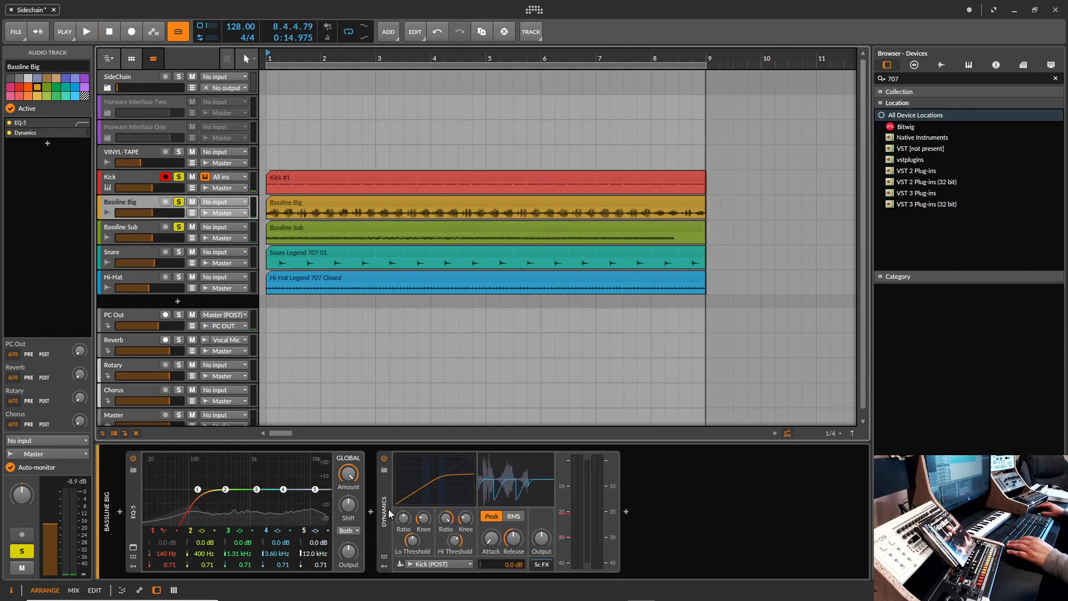
{"action": "left_click", "coordinate": [393, 484]}
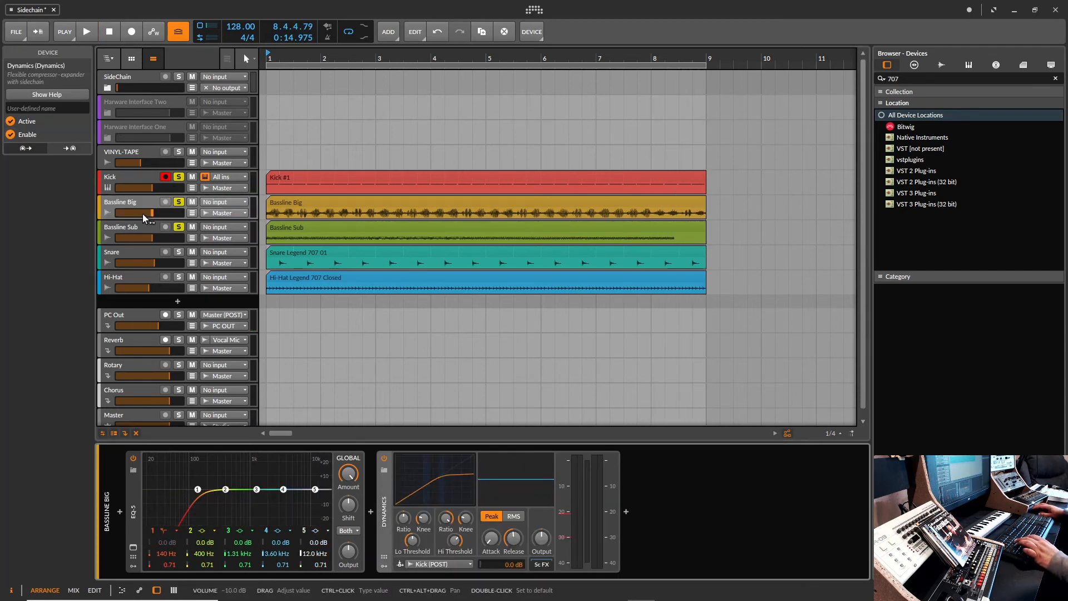
{"action": "left_click", "coordinate": [128, 227]}
{"action": "left_click", "coordinate": [395, 486]}
{"action": "key", "text": "ctrl+v"}
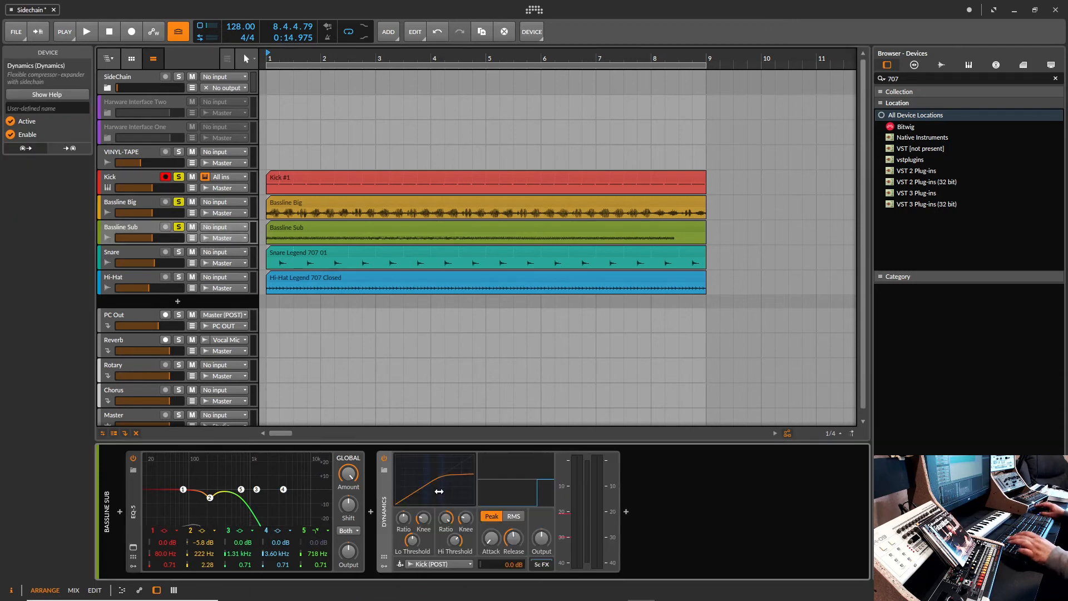
Step: During playback, adjust the high threshold of Bassline Sub's Dynamics and lower its high knee to about 1.6 dB
{"action": "key", "text": "space"}
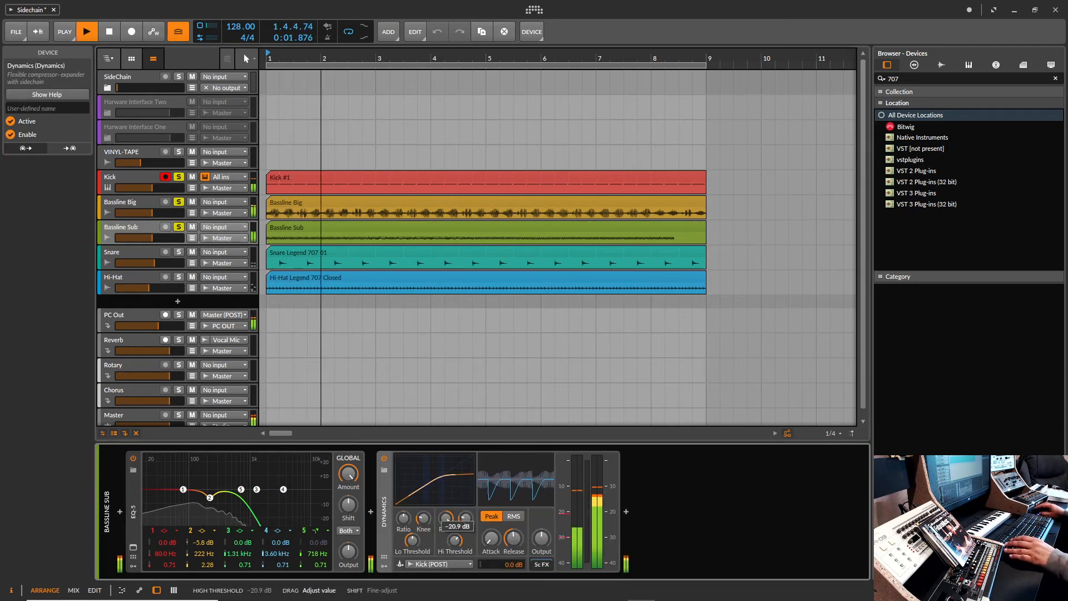
{"action": "left_click_drag", "start_coordinate": [454, 539], "coordinate": [455, 533]}
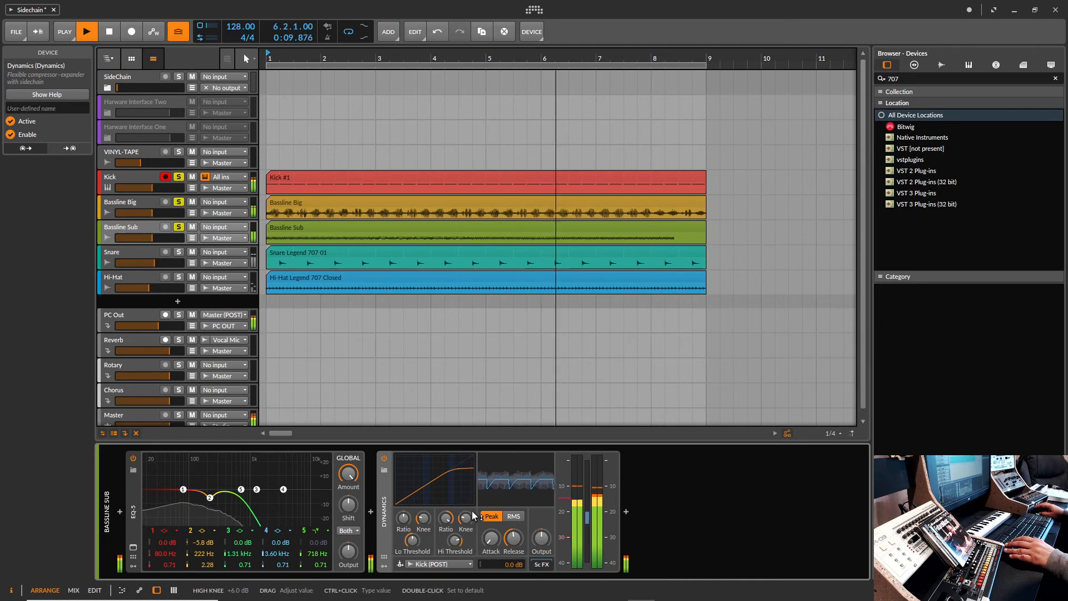
{"action": "left_click_drag", "start_coordinate": [466, 518], "coordinate": [465, 542]}
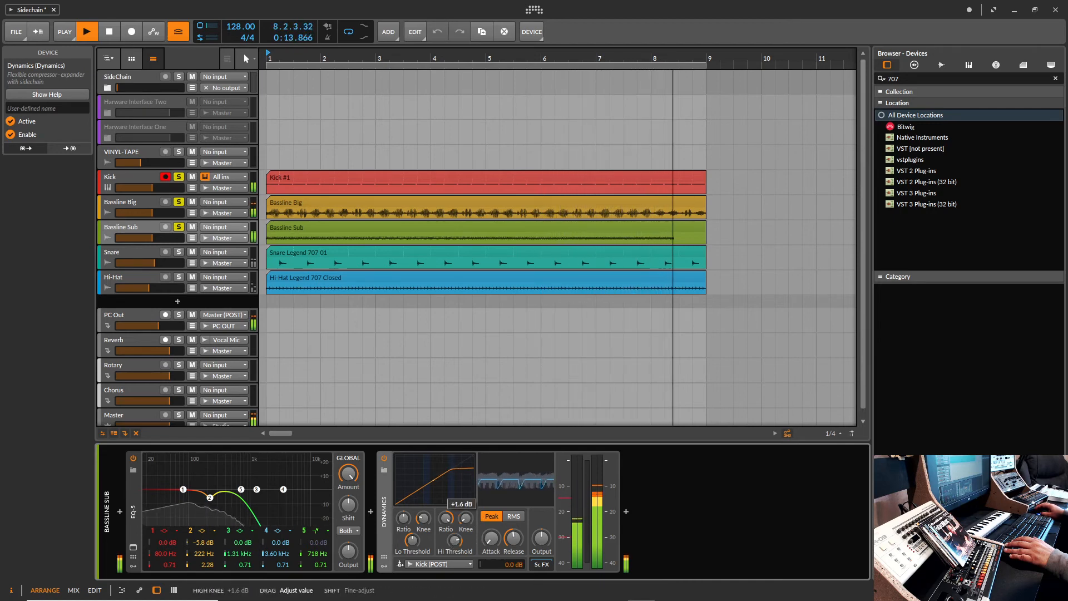
Step: Unsolo Bassline Big, compare Bassline Sub's Dynamics bypassed and enabled, set its high threshold to about -18.7 dB, and save the project
{"action": "left_click", "coordinate": [182, 204]}
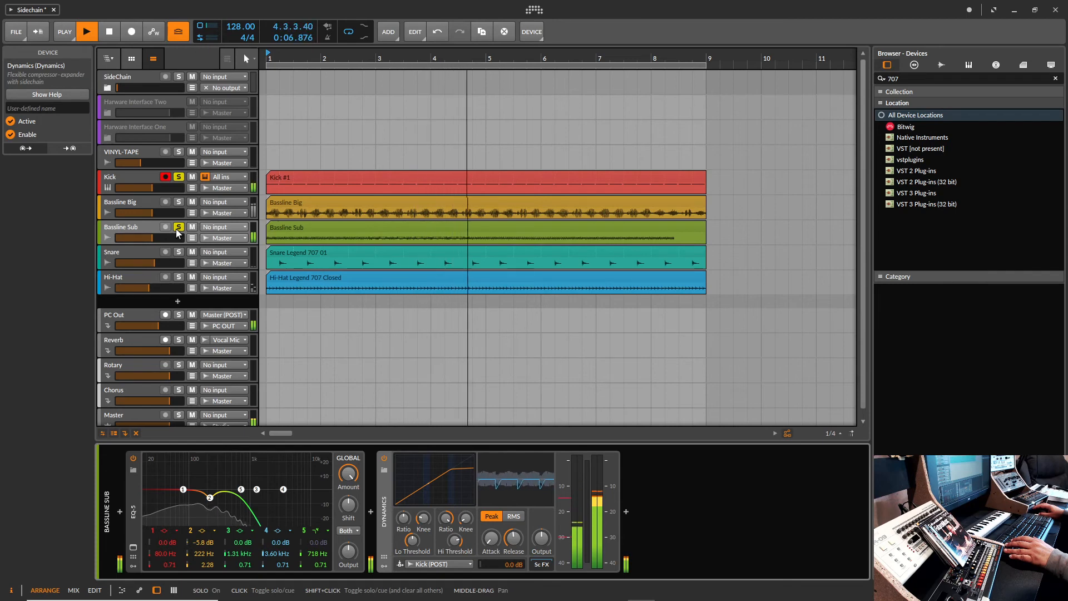
{"action": "left_click", "coordinate": [385, 459]}
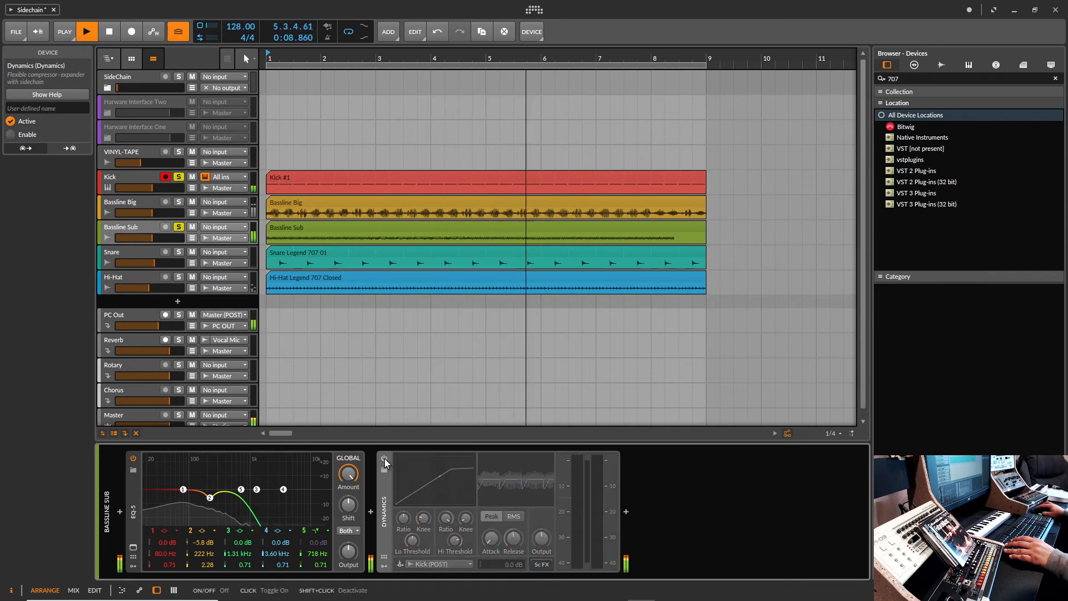
{"action": "left_click", "coordinate": [385, 459]}
{"action": "left_click_drag", "start_coordinate": [454, 538], "coordinate": [454, 553]}
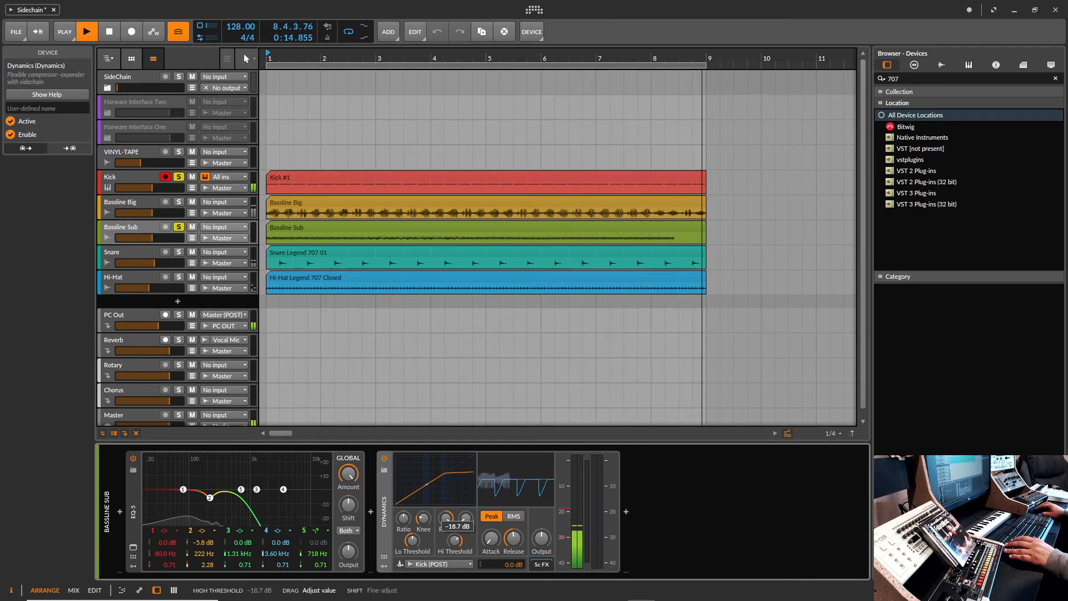
{"action": "key", "text": "ctrl+s"}
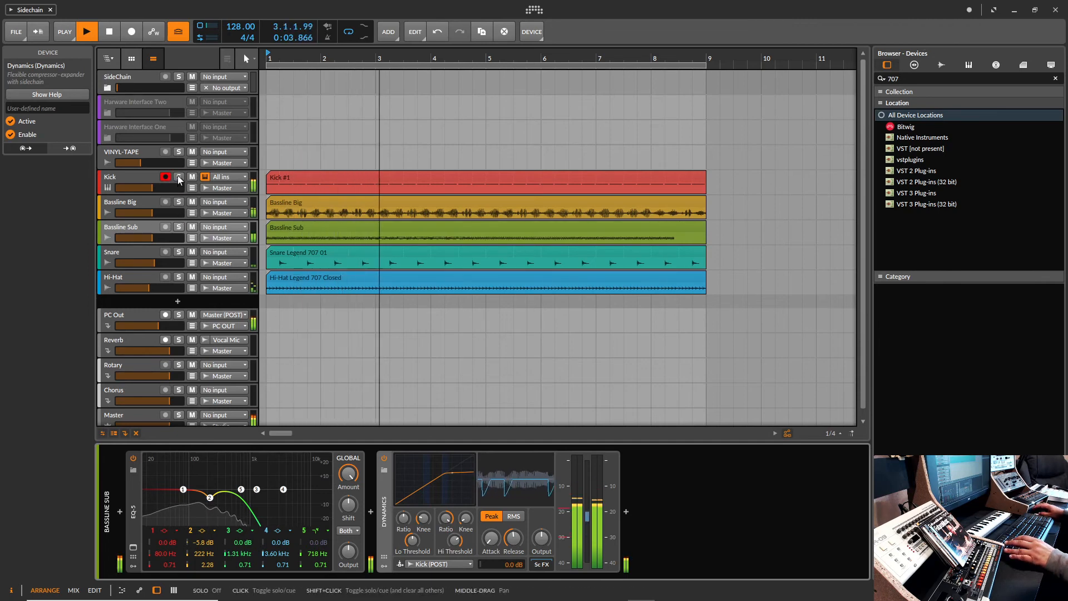
Step: Solo Kick and both basslines, and set Bassline Big's Dynamics to a high threshold of about -21.7 dB and high knee of about 1.2 dB
{"action": "left_click", "coordinate": [178, 176]}
{"action": "left_click", "coordinate": [179, 226]}
{"action": "left_click", "coordinate": [179, 201]}
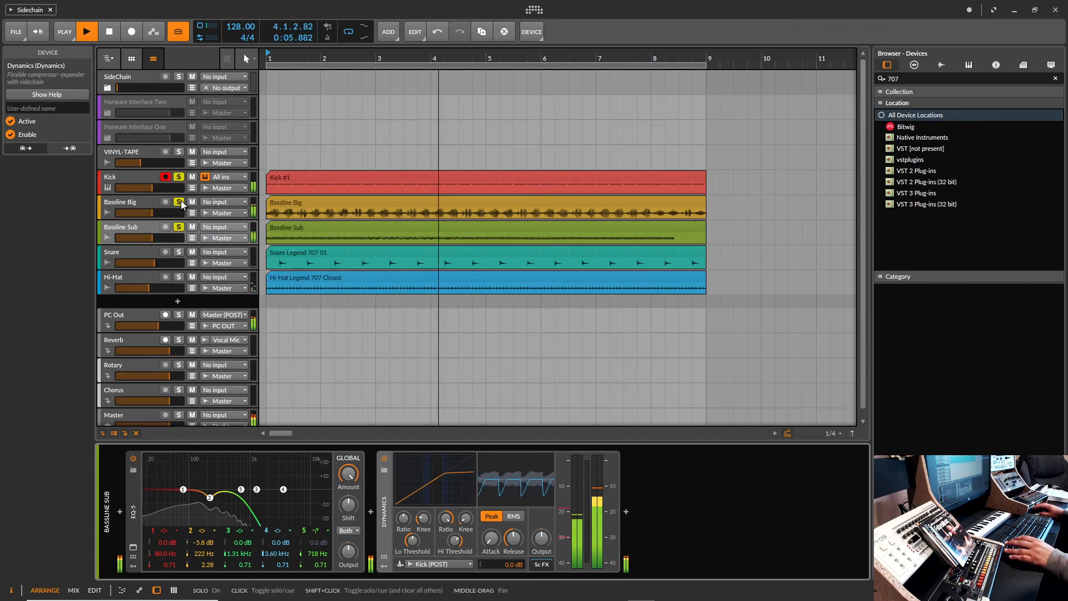
{"action": "left_click", "coordinate": [151, 205]}
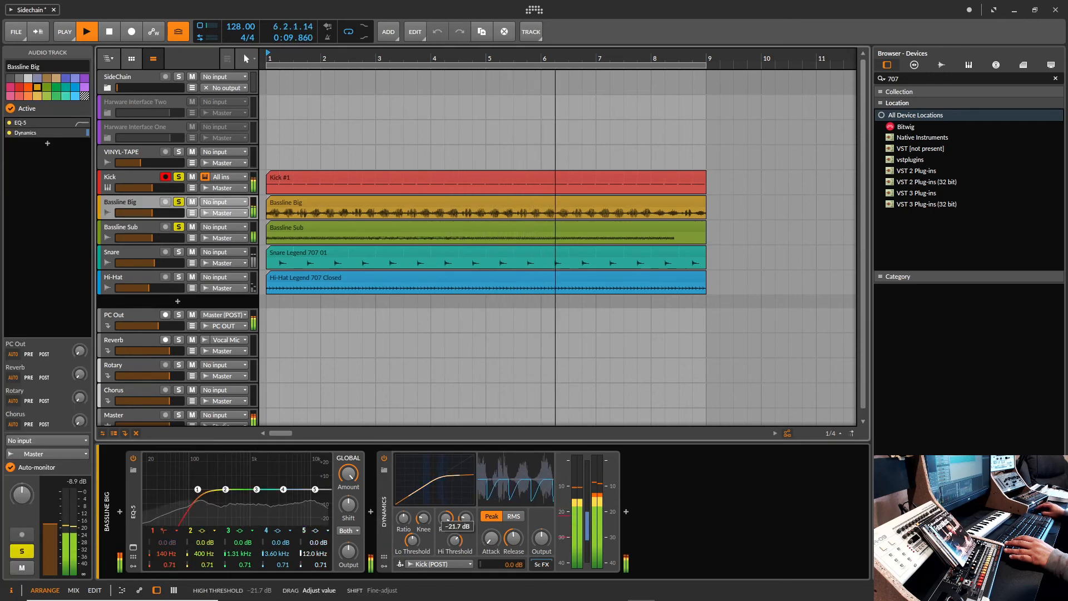
{"action": "left_click_drag", "start_coordinate": [466, 518], "coordinate": [455, 543]}
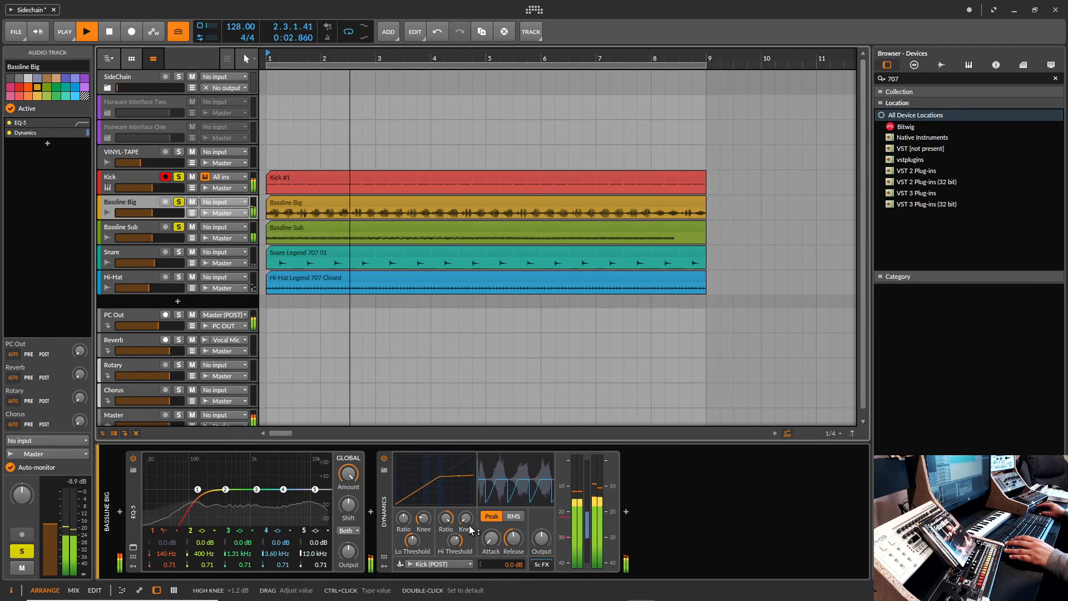
Step: Compare Bassline Big with its Dynamics bypassed and enabled, stop playback, and save the project
{"action": "left_click", "coordinate": [384, 459]}
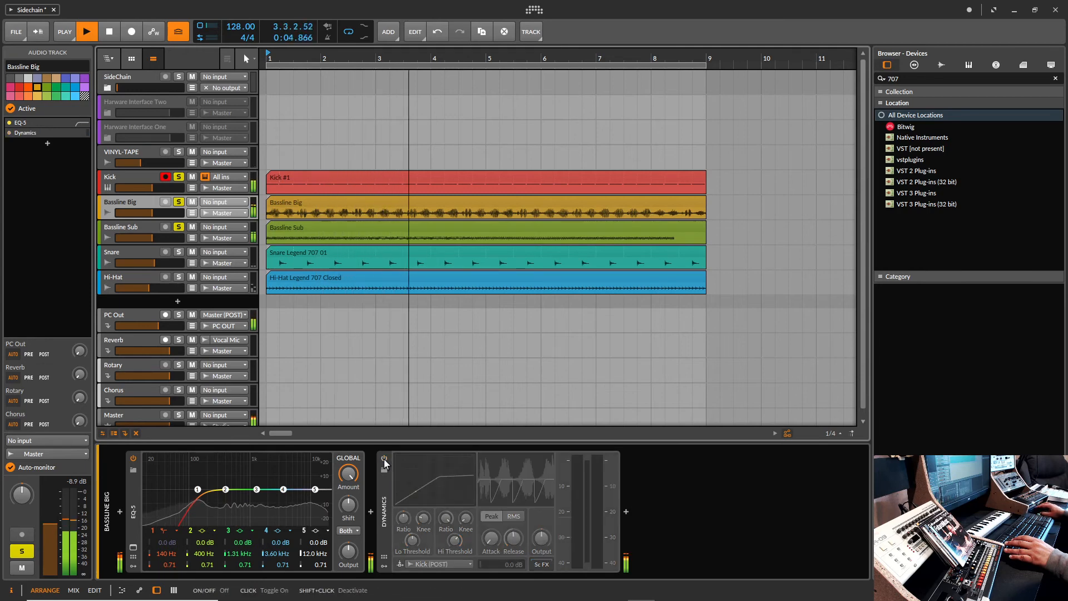
{"action": "left_click", "coordinate": [383, 459]}
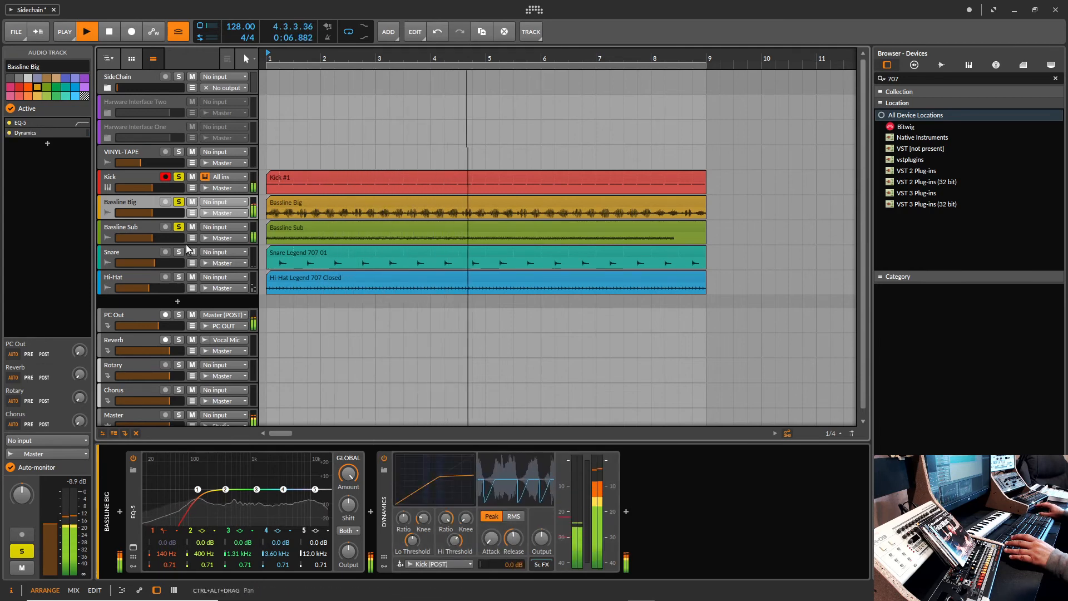
{"action": "key", "text": "space"}
{"action": "key", "text": "ctrl+s"}
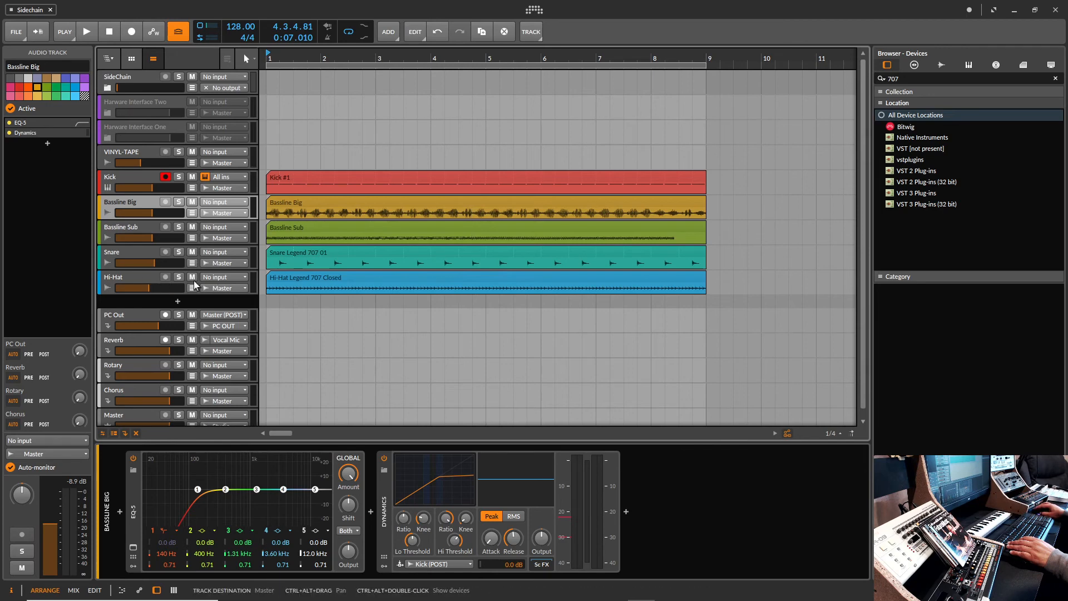
Step: Select the Hi-Hat track and play it soloed together with the Kick
{"action": "left_click", "coordinate": [121, 275]}
{"action": "key", "text": "space"}
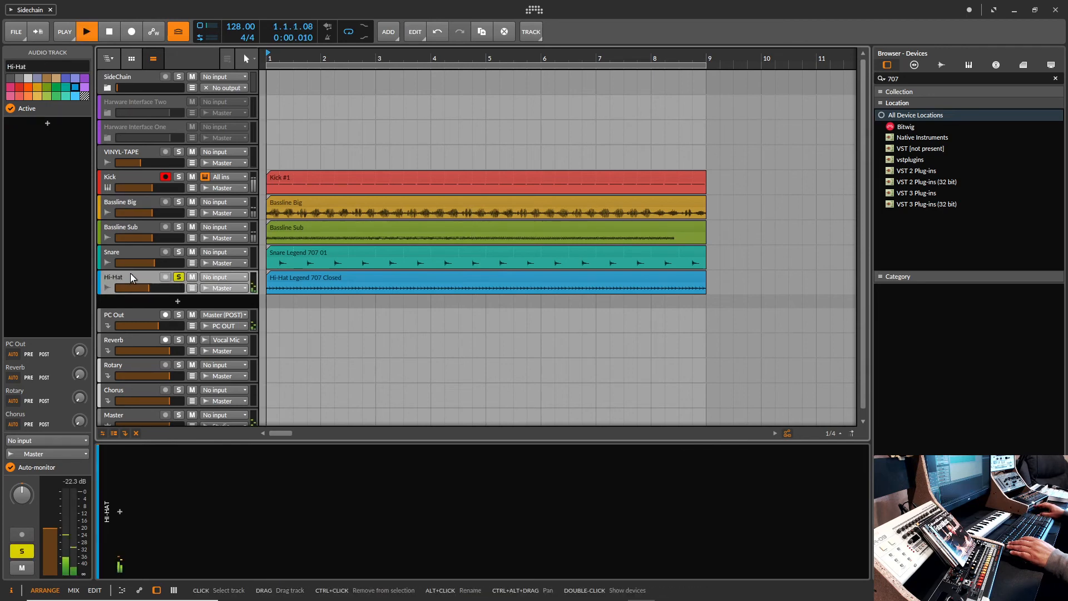
{"action": "left_click", "coordinate": [179, 175]}
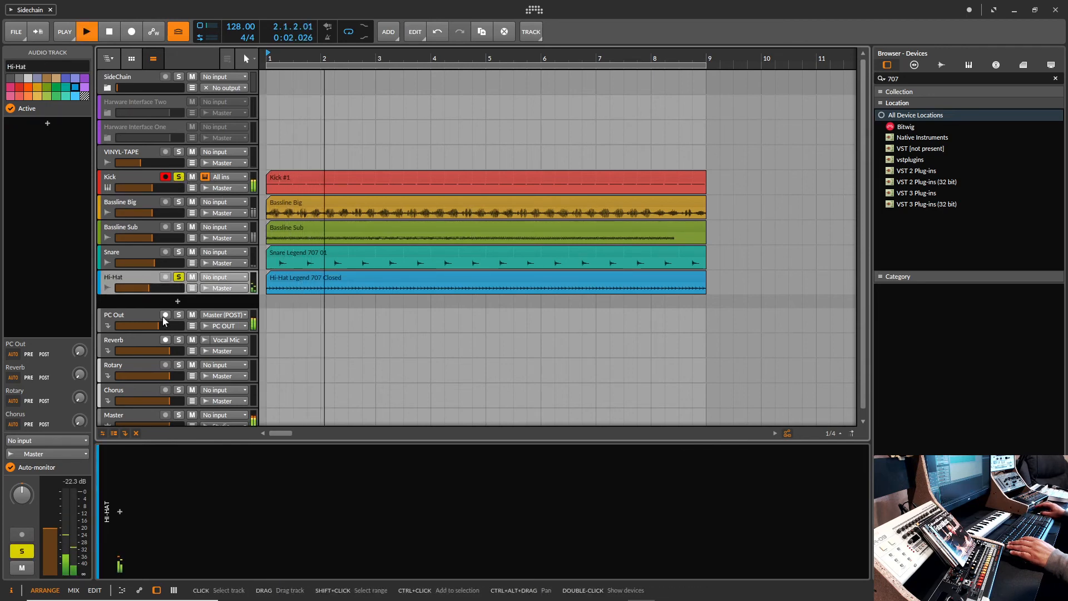
Step: Insert Bitwig's Dynamics device on the Hi-Hat track
{"action": "left_click", "coordinate": [120, 510]}
{"action": "left_click", "coordinate": [276, 321]}
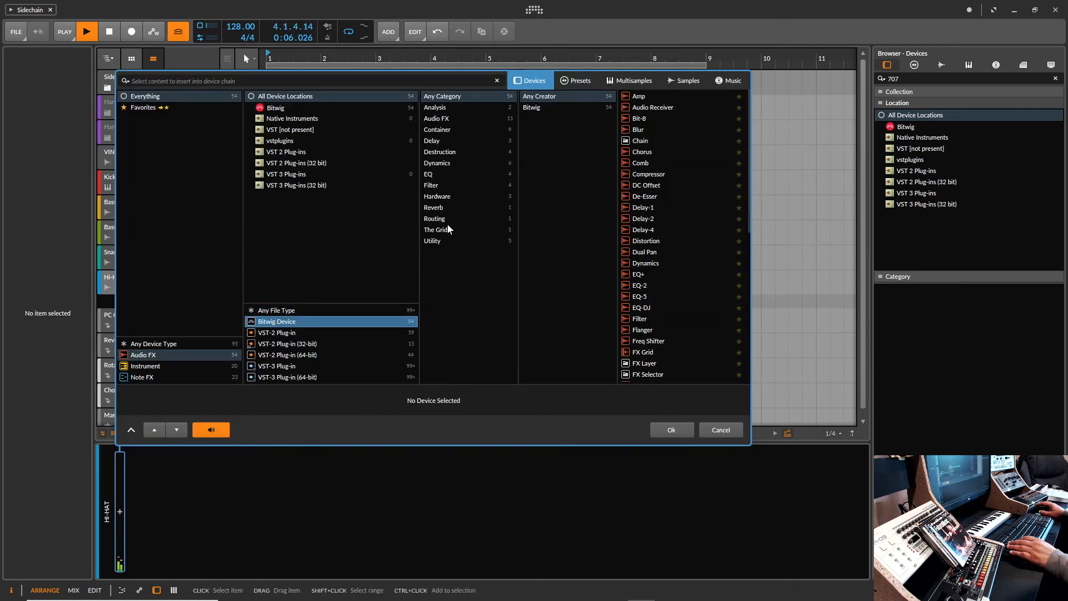
{"action": "left_click", "coordinate": [437, 163]}
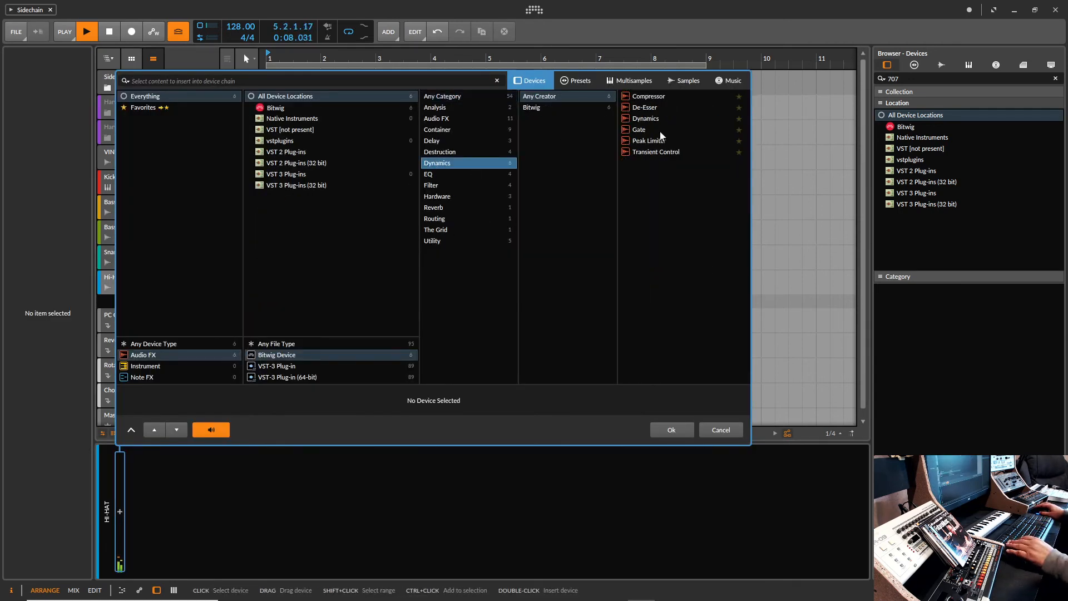
{"action": "left_click", "coordinate": [647, 119]}
{"action": "left_click", "coordinate": [679, 427]}
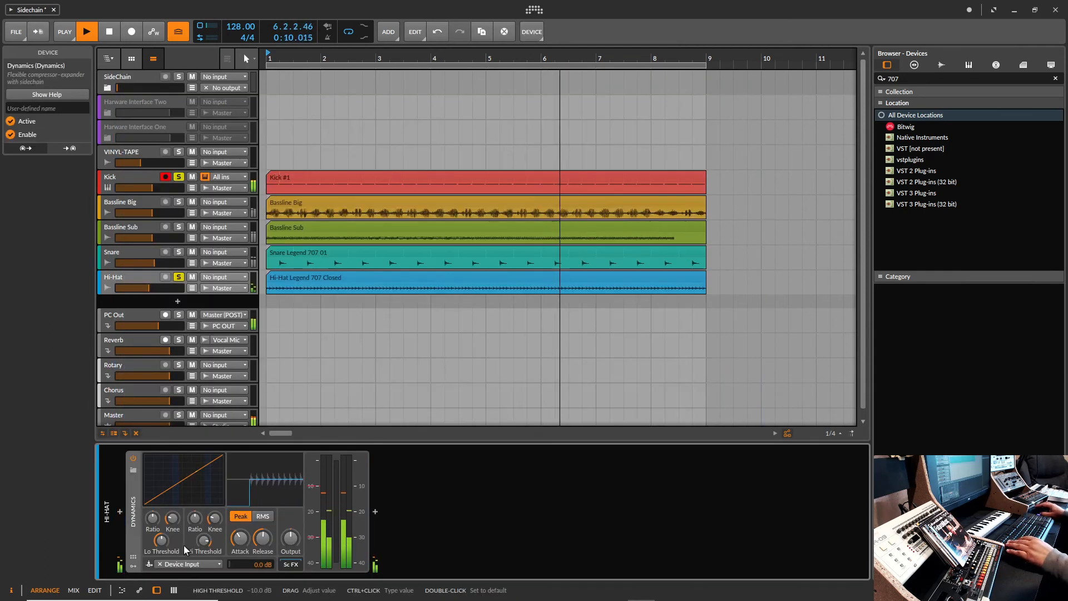
Step: Set the sidechain source of Hi-Hat's Dynamics device to Kick (POST)
{"action": "left_click", "coordinate": [187, 565]}
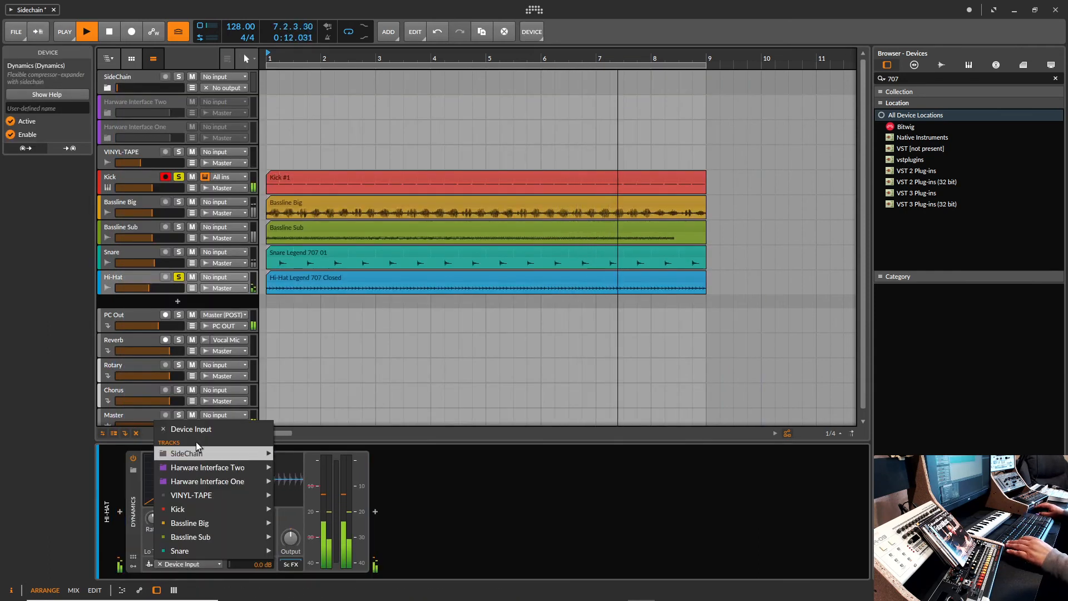
{"action": "mouse_move", "coordinate": [234, 509]}
{"action": "left_click", "coordinate": [317, 523]}
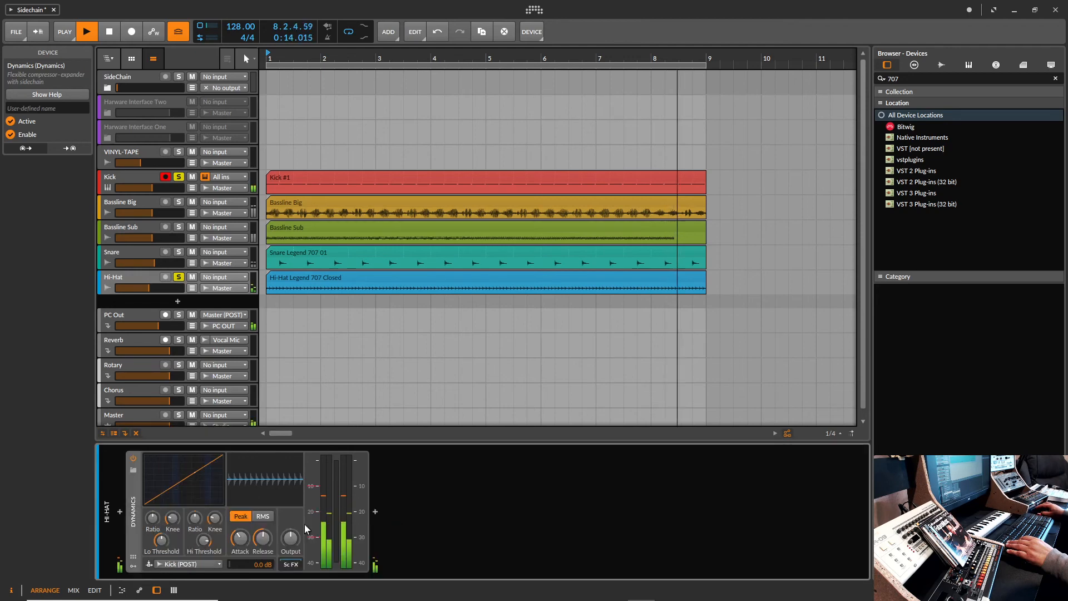
Step: Raise the high ratio of Hi-Hat's Dynamics, lower its high threshold and high knee, and shorten its attack and release
{"action": "left_click_drag", "start_coordinate": [197, 522], "coordinate": [197, 491]}
{"action": "left_click_drag", "start_coordinate": [210, 537], "coordinate": [209, 565]}
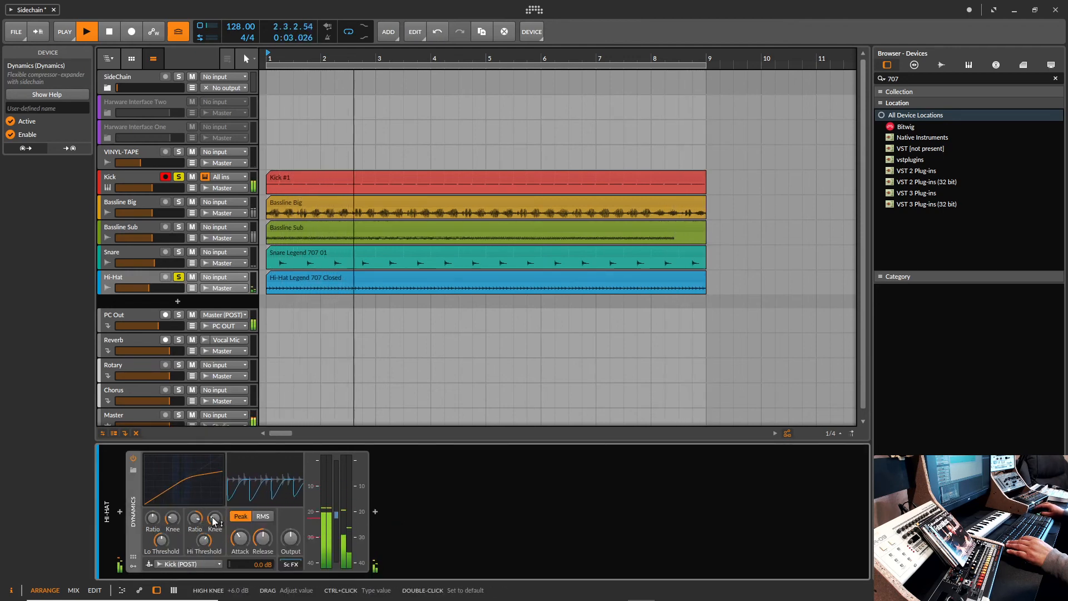
{"action": "left_click_drag", "start_coordinate": [240, 538], "coordinate": [263, 557]}
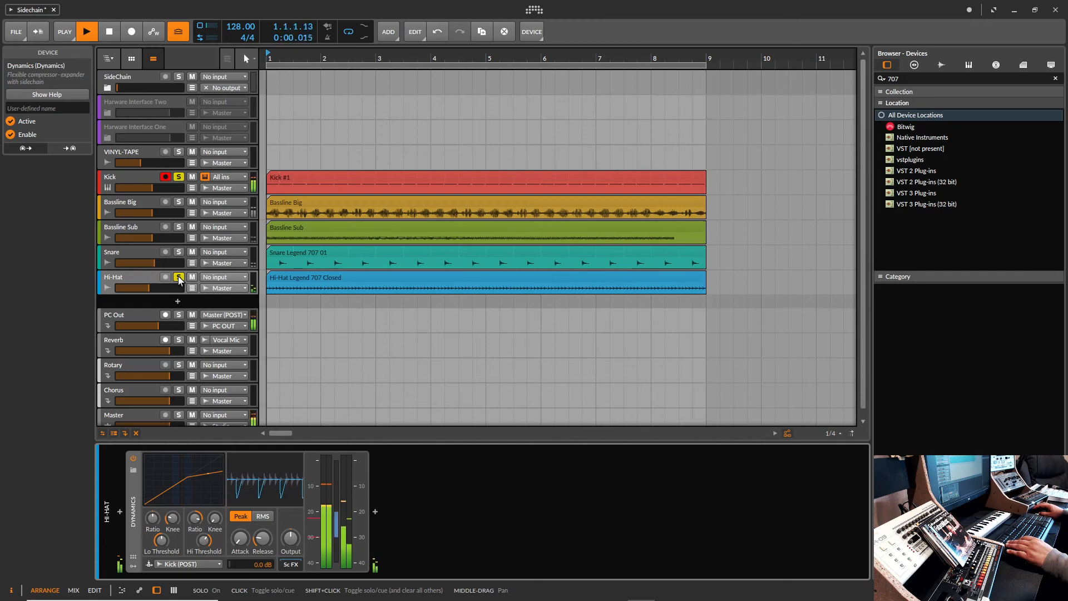
Step: Unsolo Kick and Hi-Hat, raise the high threshold of Hi-Hat's Dynamics, and set its release to about 17.4 ms
{"action": "left_click", "coordinate": [179, 176]}
{"action": "left_click", "coordinate": [178, 277]}
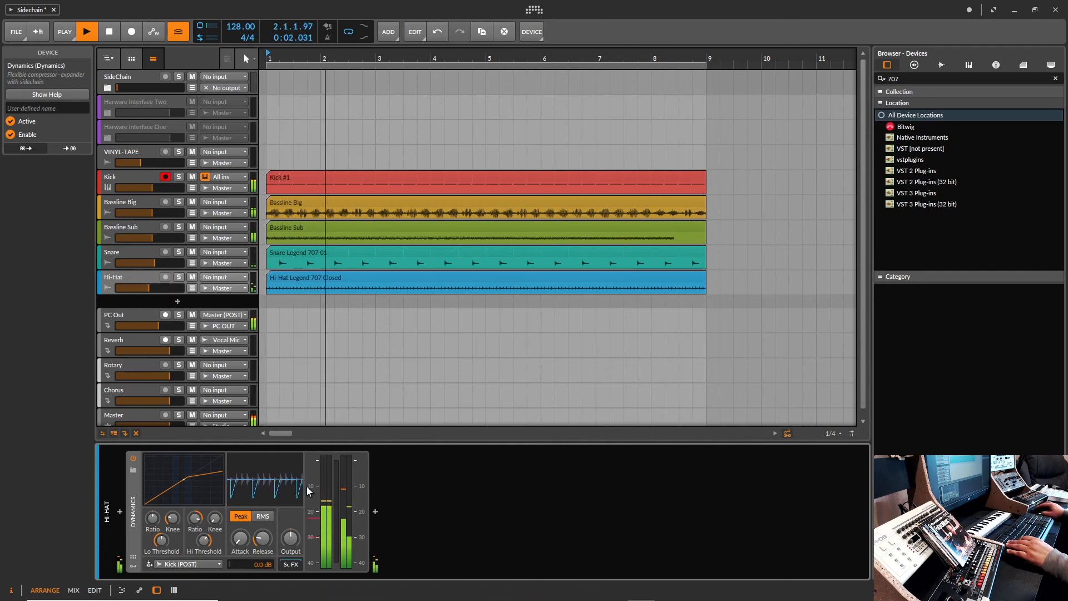
{"action": "mouse_move", "coordinate": [262, 538]}
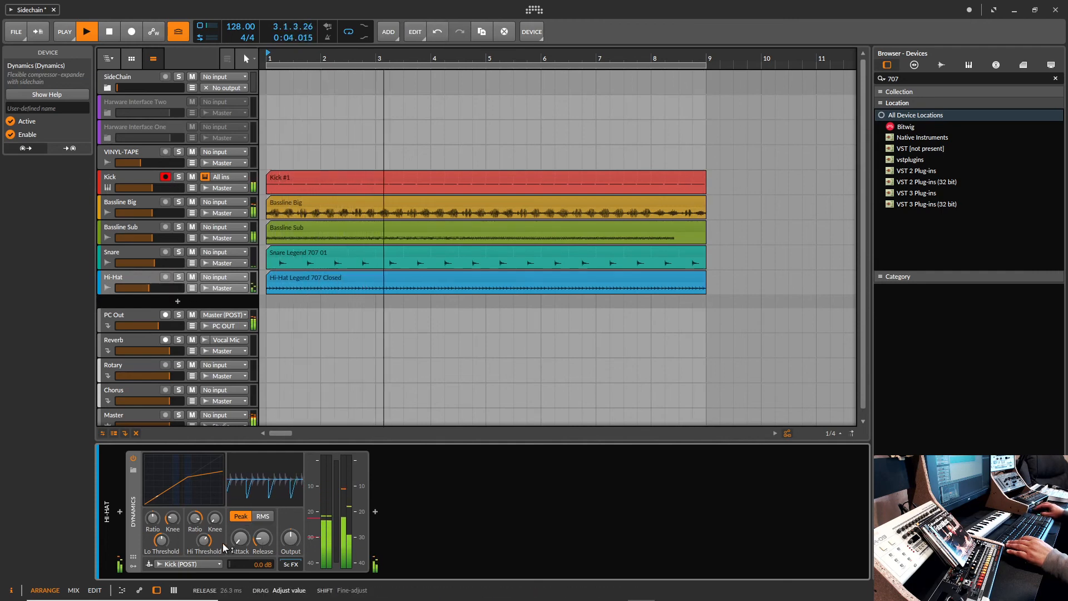
{"action": "mouse_move", "coordinate": [205, 540]}
{"action": "left_mouse_down"}
{"action": "mouse_move", "coordinate": [204, 531]}
{"action": "mouse_move", "coordinate": [207, 543]}
{"action": "left_mouse_up"}
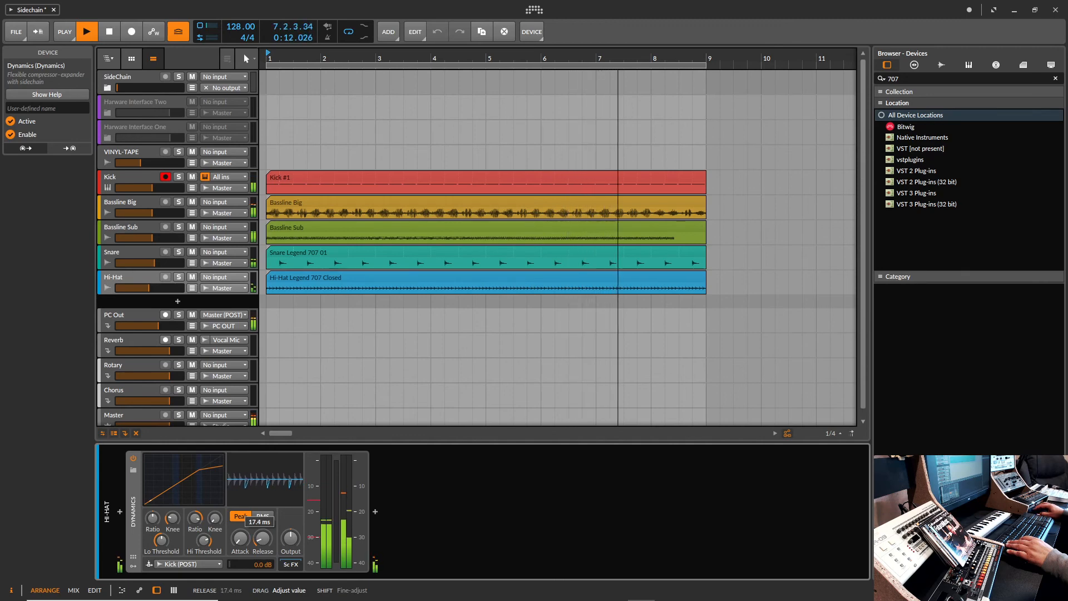
Step: Audition the Hi-Hat and Kick soloed, clear both solos to hear the full mix, and save the project
{"action": "left_click", "coordinate": [179, 276]}
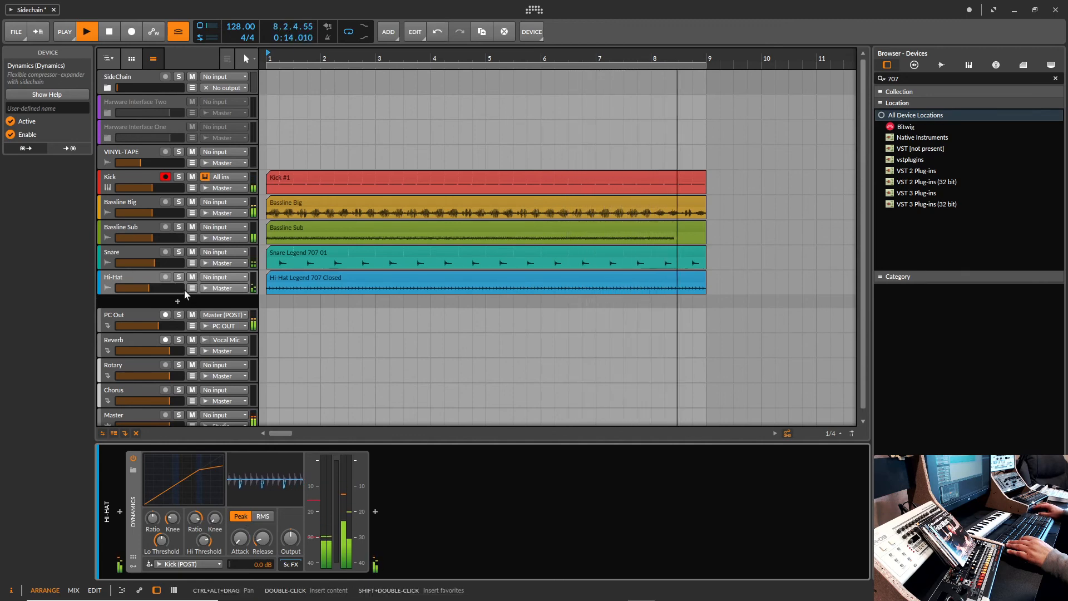
{"action": "left_click", "coordinate": [179, 177]}
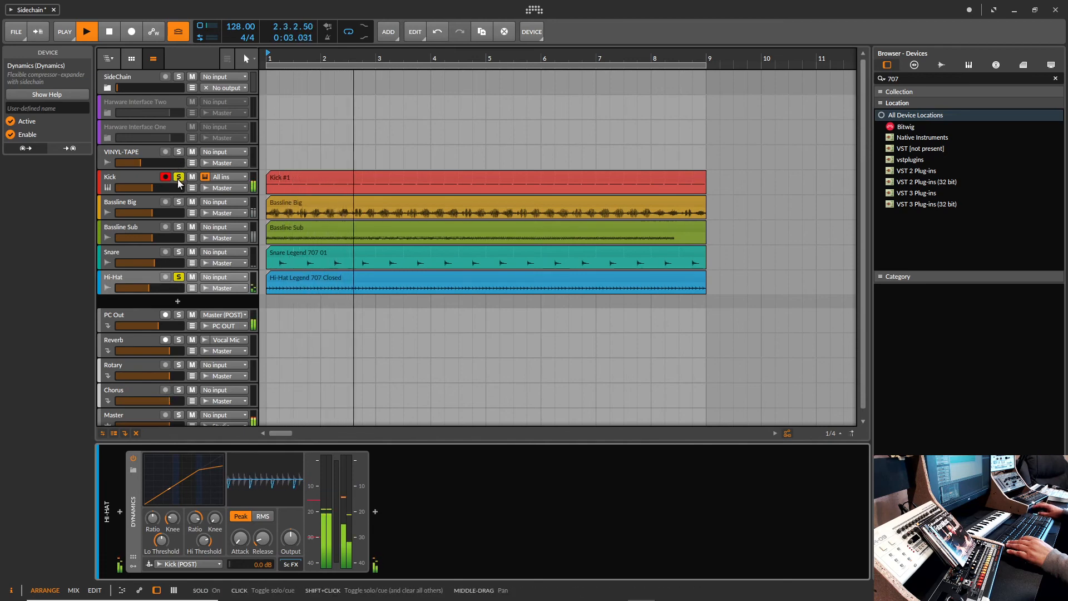
{"action": "left_click", "coordinate": [178, 177]}
{"action": "left_click", "coordinate": [179, 277]}
{"action": "key", "text": "space"}
{"action": "key", "text": "ctrl+s"}
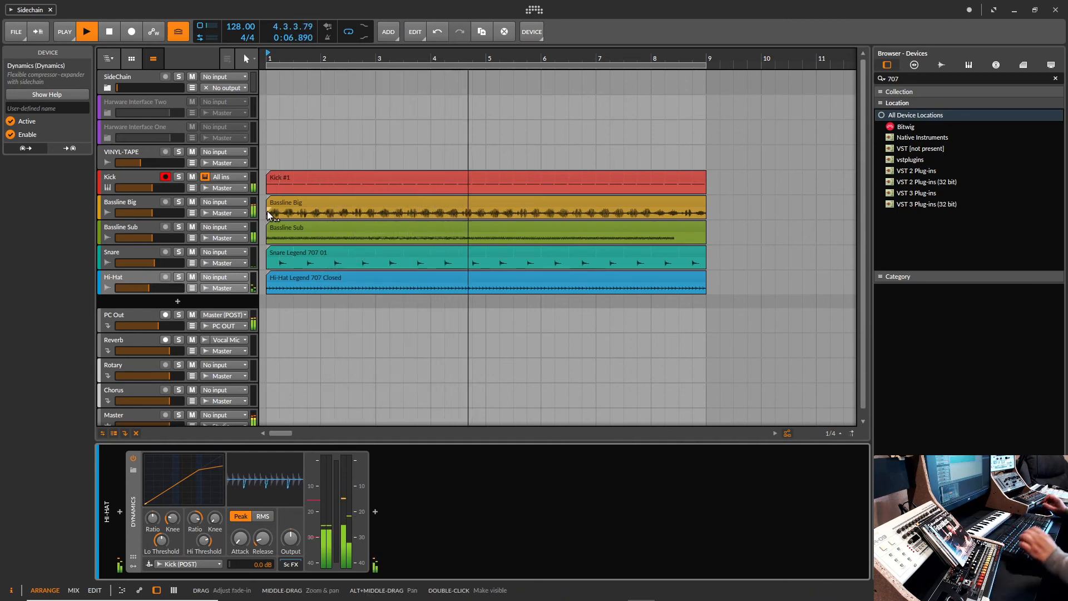
Step: Insert Bitwig's EQ+ device after the Dynamics on Bassline Big
{"action": "mouse_move", "coordinate": [398, 55]}
{"action": "left_mouse_down"}
{"action": "mouse_move", "coordinate": [416, 101]}
{"action": "mouse_move", "coordinate": [384, 57]}
{"action": "left_mouse_up"}
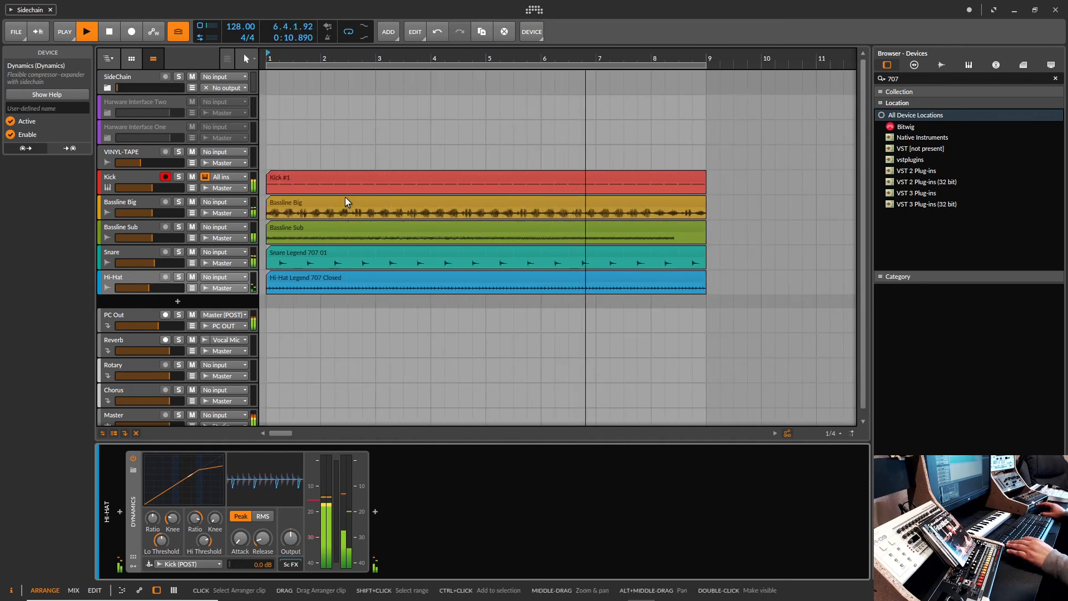
{"action": "left_click", "coordinate": [138, 202]}
{"action": "left_click", "coordinate": [627, 511]}
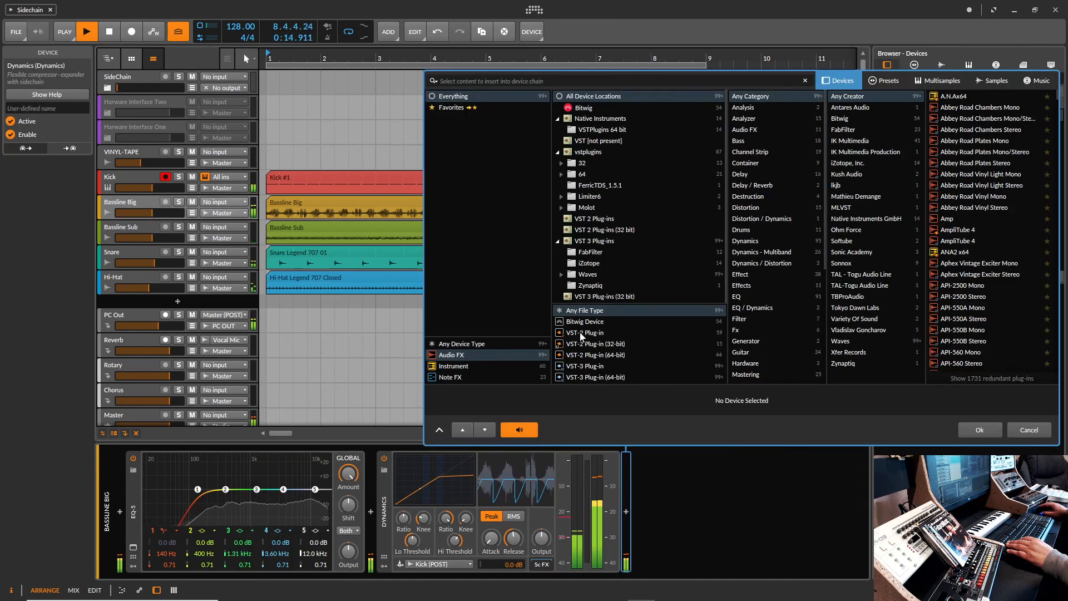
{"action": "left_click", "coordinate": [576, 323]}
{"action": "left_click", "coordinate": [760, 174]}
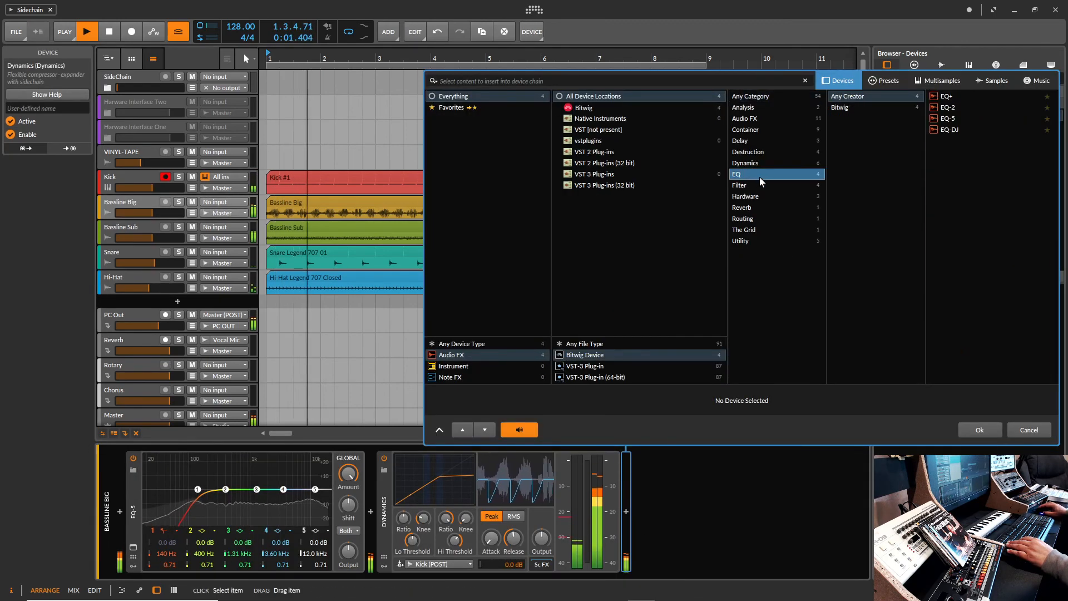
{"action": "left_click", "coordinate": [949, 97]}
{"action": "left_click", "coordinate": [980, 429]}
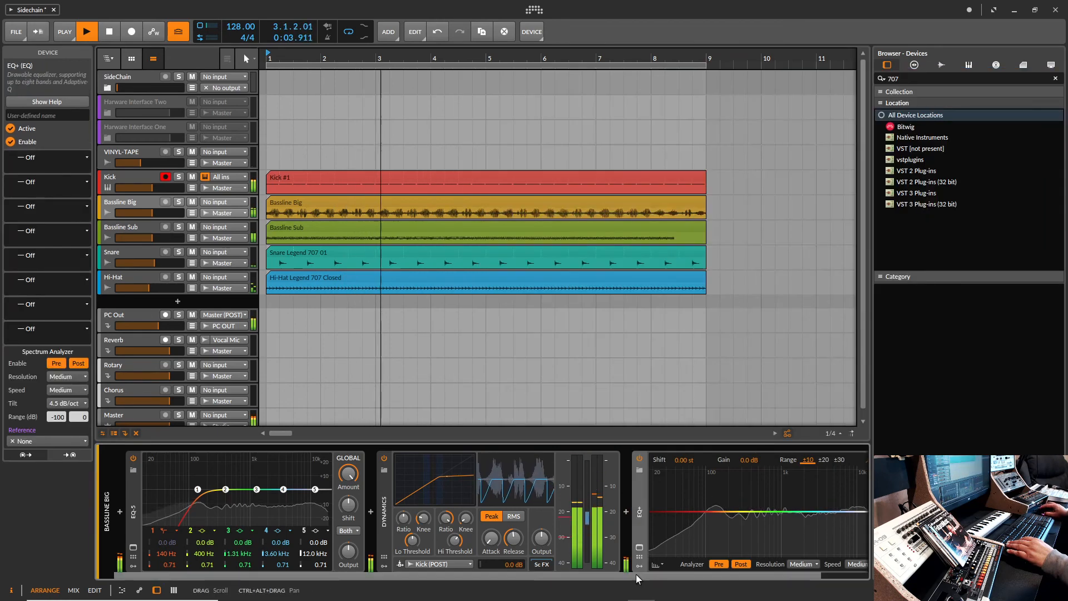
Step: Insert an Audio Sidechain modulator on the EQ+ of Bassline Big
{"action": "scroll", "coordinate": [636, 575], "scroll_direction": "right", "scroll_amount": 2}
{"action": "left_click", "coordinate": [595, 567]}
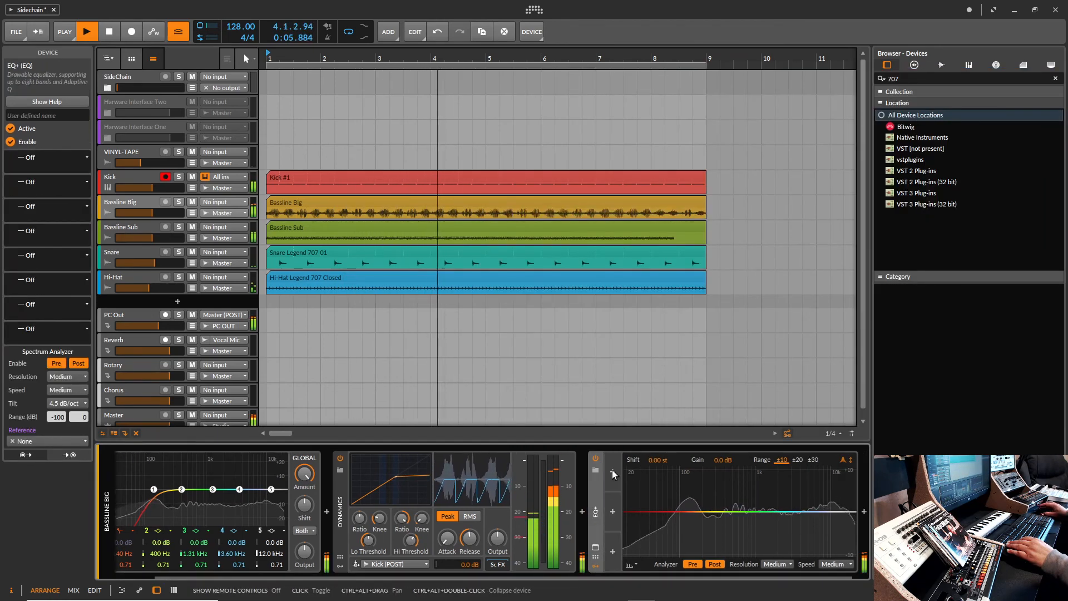
{"action": "left_click", "coordinate": [612, 471]}
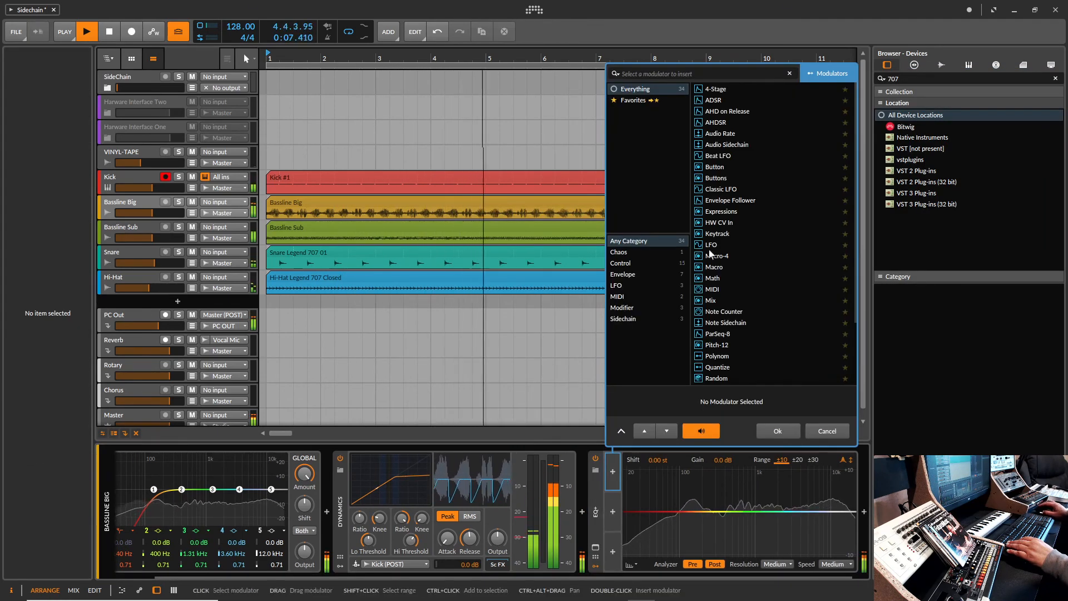
{"action": "left_click", "coordinate": [734, 144]}
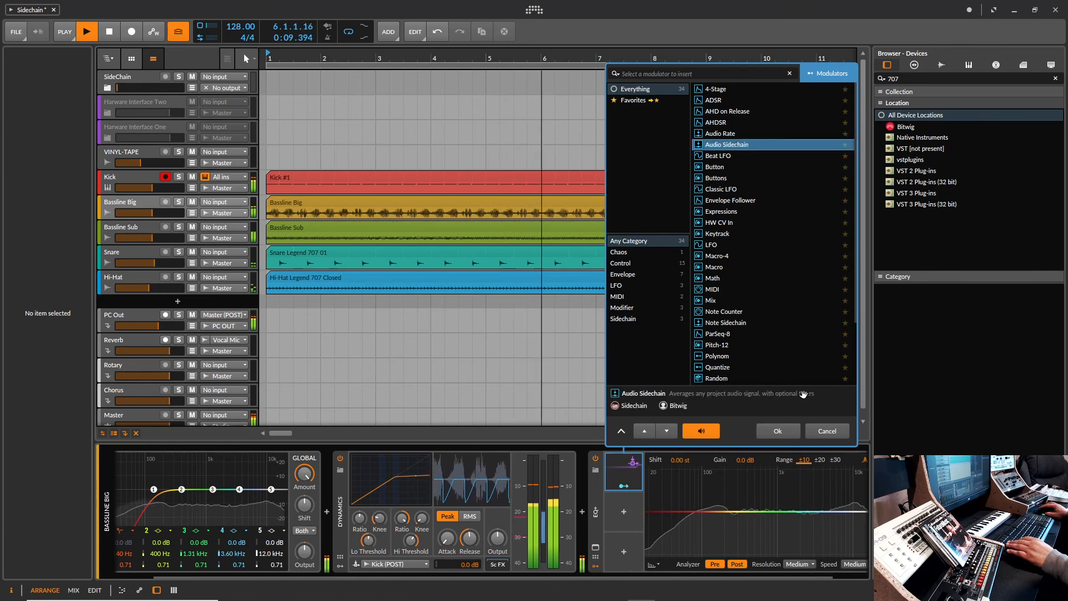
{"action": "left_click", "coordinate": [778, 432]}
Step: Set the Audio Sidechain's source to Kick (POST) and lower its low cut and high cut to focus on the kick's low frequencies
{"action": "left_click", "coordinate": [686, 471]}
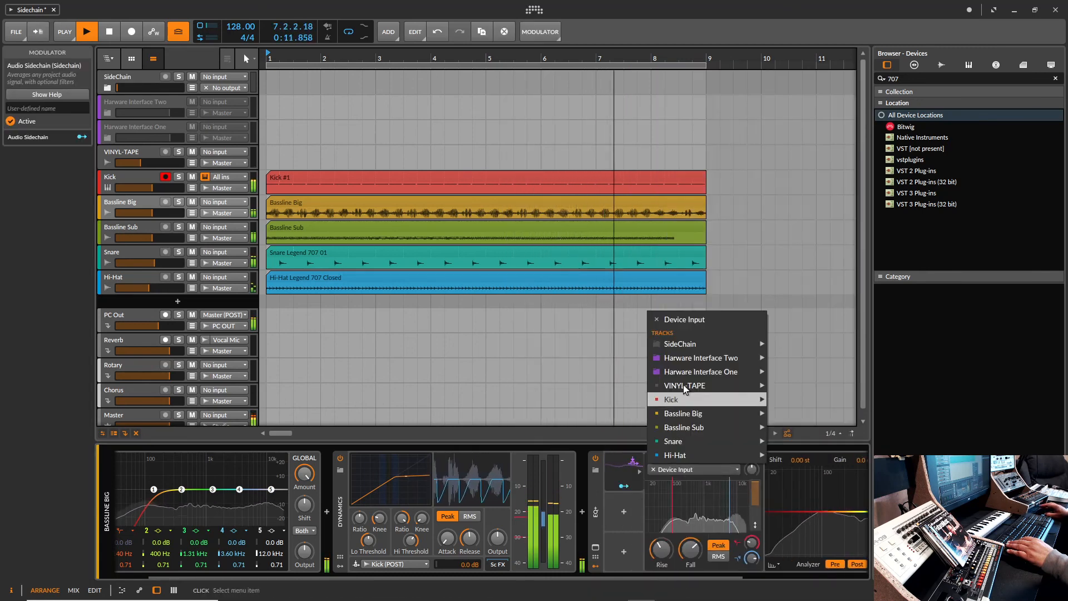
{"action": "mouse_move", "coordinate": [692, 399]}
{"action": "left_click", "coordinate": [815, 413]}
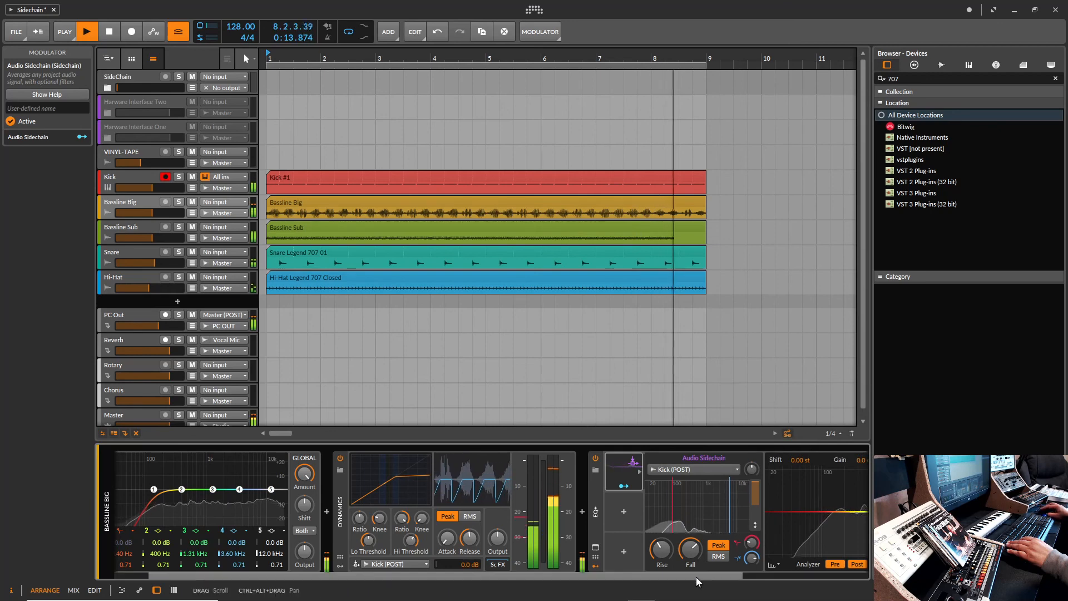
{"action": "left_click_drag", "start_coordinate": [696, 577], "coordinate": [833, 563]}
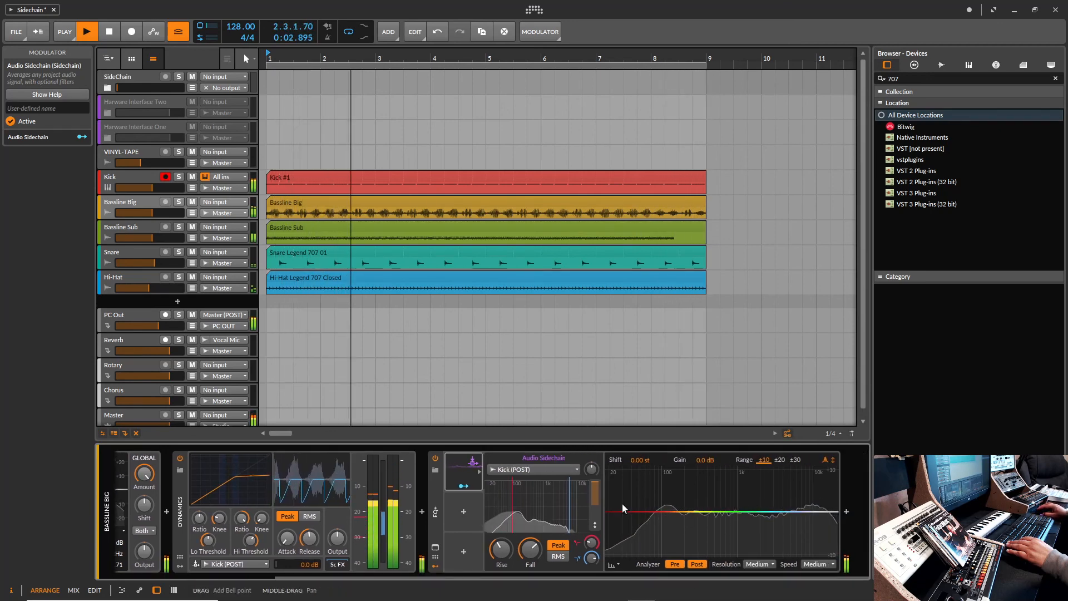
{"action": "left_click_drag", "start_coordinate": [503, 509], "coordinate": [501, 509]}
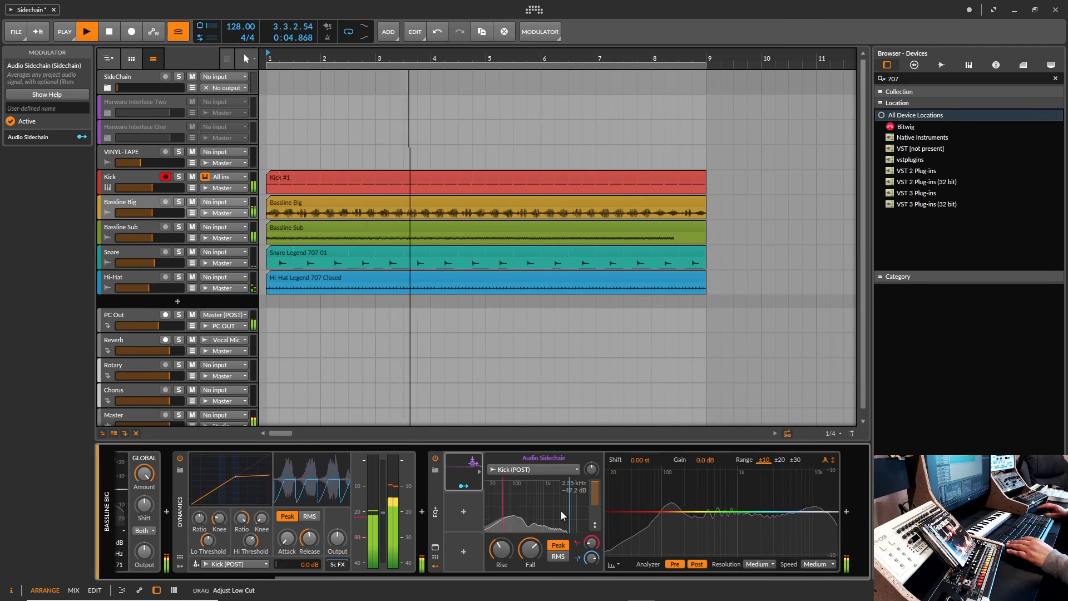
{"action": "left_click_drag", "start_coordinate": [565, 512], "coordinate": [521, 513]}
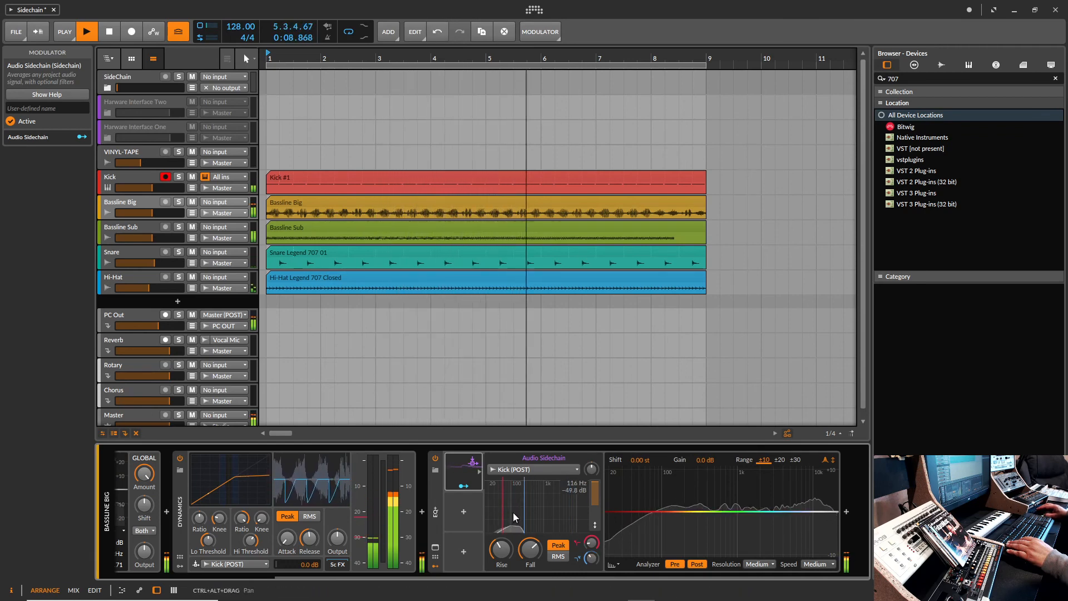
Step: Add a bell band at about 111 Hz with 0.0 dB gain to the EQ+
{"action": "double_click", "coordinate": [666, 511]}
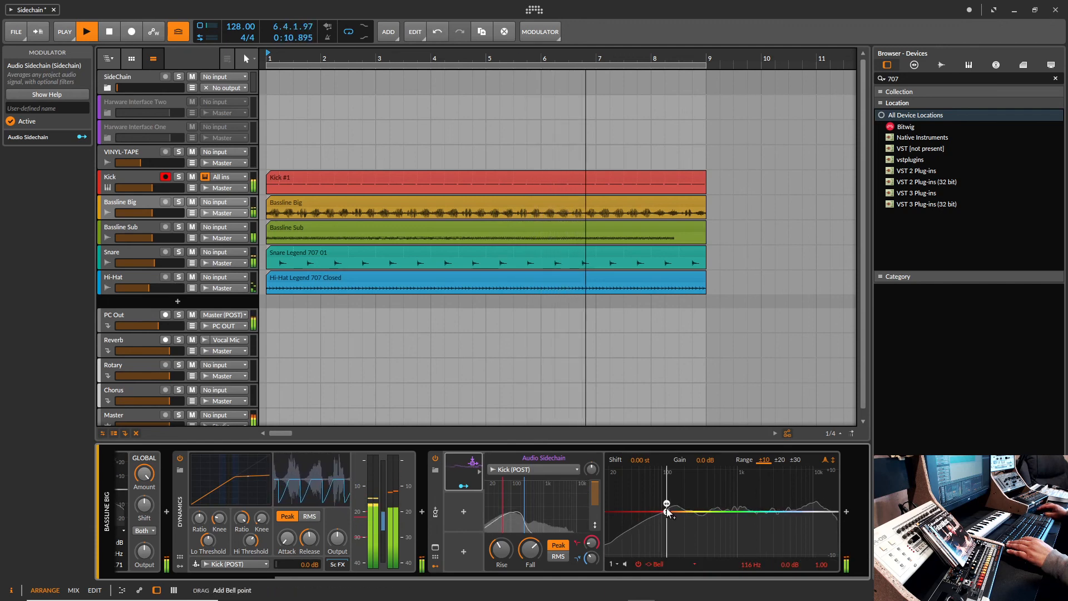
{"action": "left_click_drag", "start_coordinate": [661, 511], "coordinate": [664, 510]}
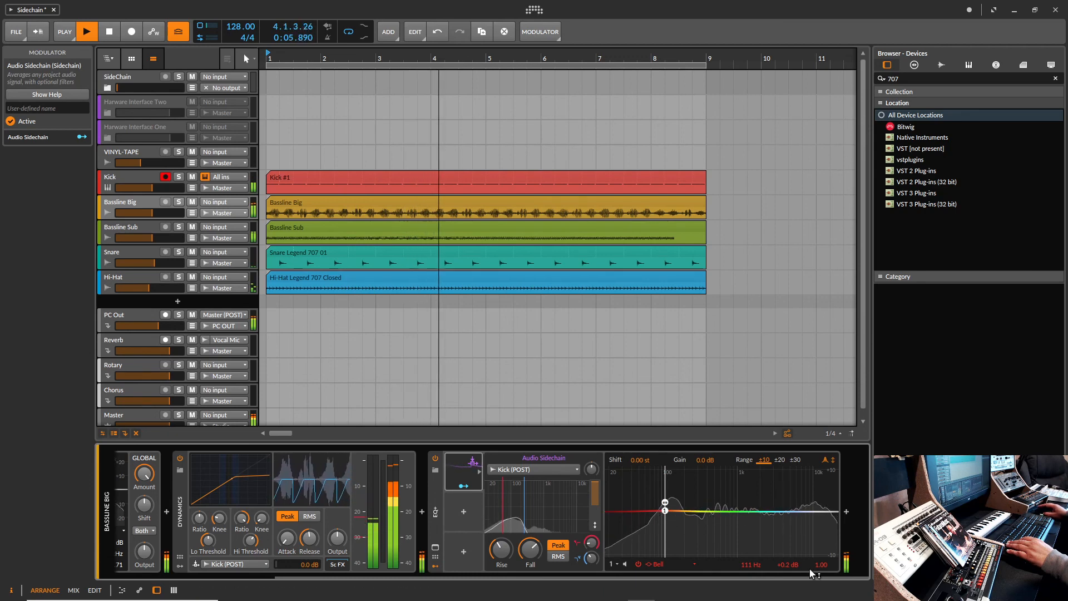
{"action": "double_click", "coordinate": [789, 565]}
Step: Map the Audio Sidechain to the bell band's gain with an amount of -60.00 and set the band's Q to 1.41
{"action": "left_click", "coordinate": [479, 472]}
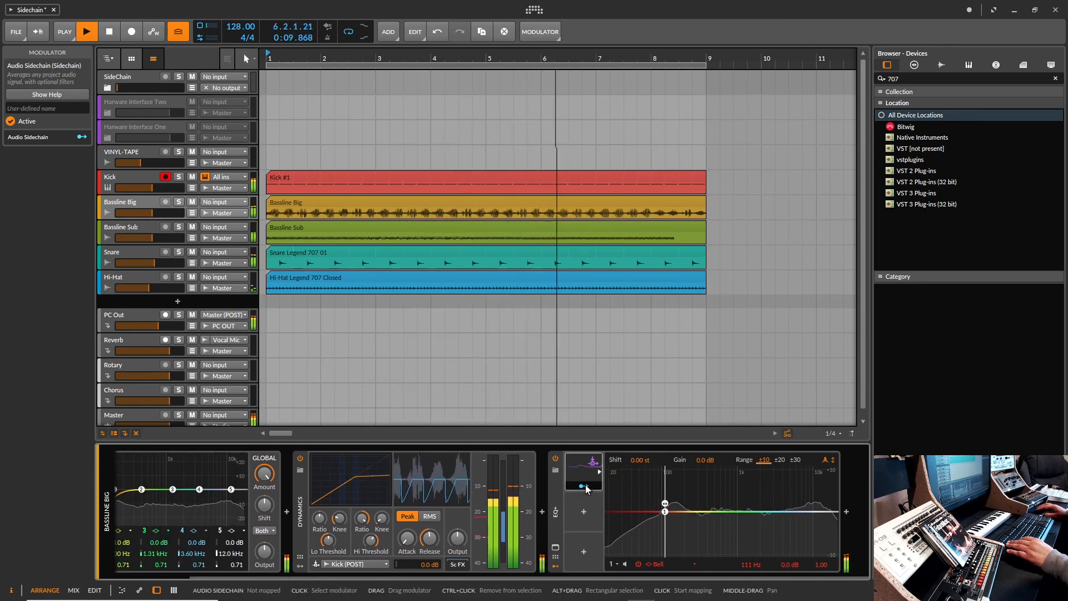
{"action": "left_click", "coordinate": [583, 486]}
{"action": "left_click_drag", "start_coordinate": [785, 565], "coordinate": [785, 600]}
{"action": "left_click", "coordinate": [583, 486]}
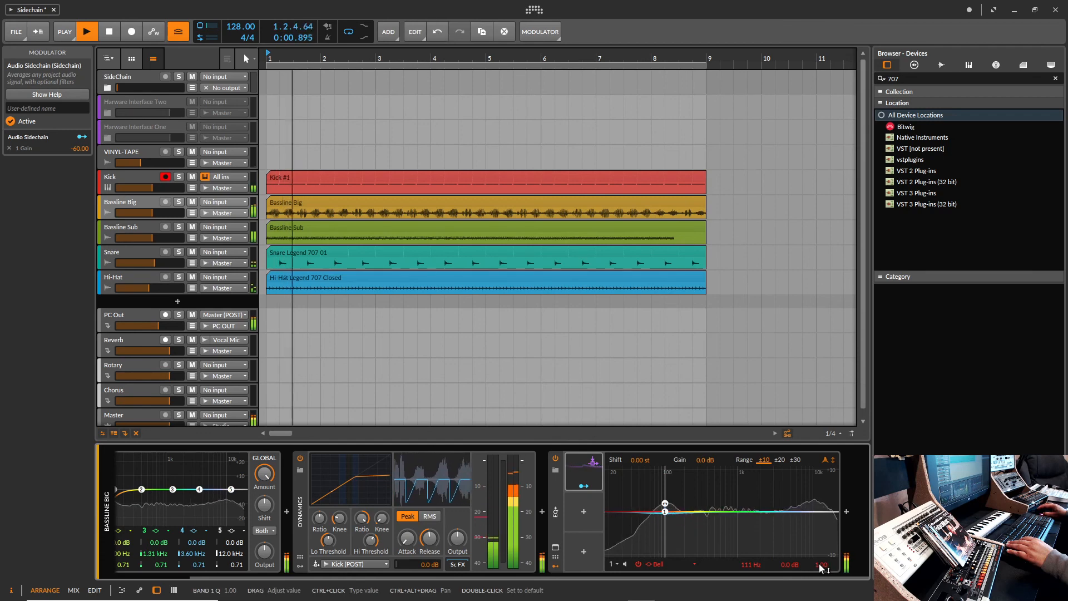
{"action": "left_click_drag", "start_coordinate": [821, 565], "coordinate": [820, 553]}
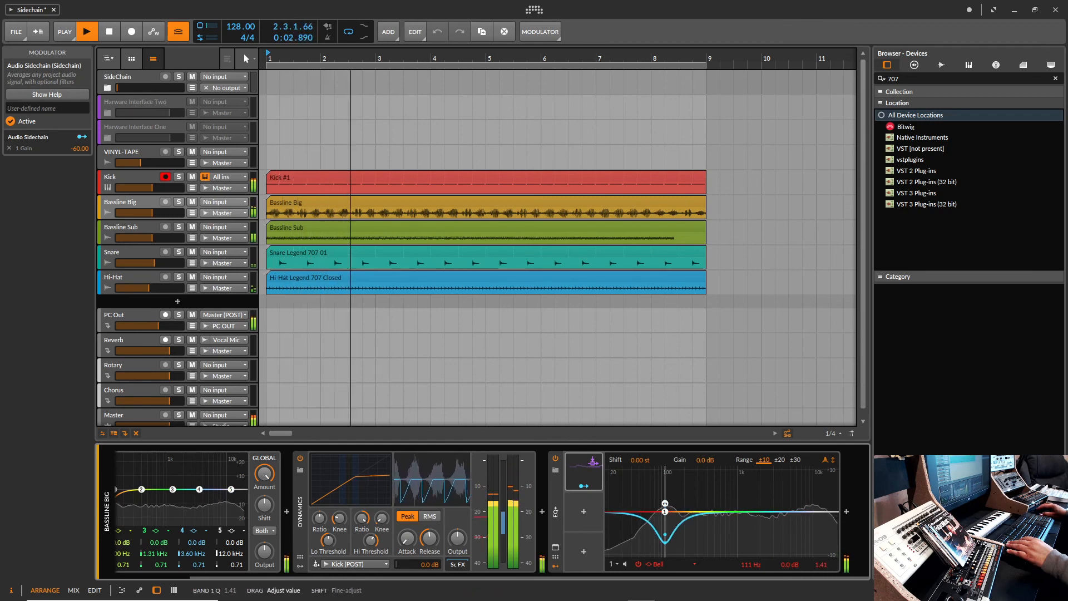
Step: Set the Audio Sidechain's Fall to 26.6 ms, raise its gain to about +3.4 dB and fine-tune that gain against the dip
{"action": "left_click", "coordinate": [580, 481]}
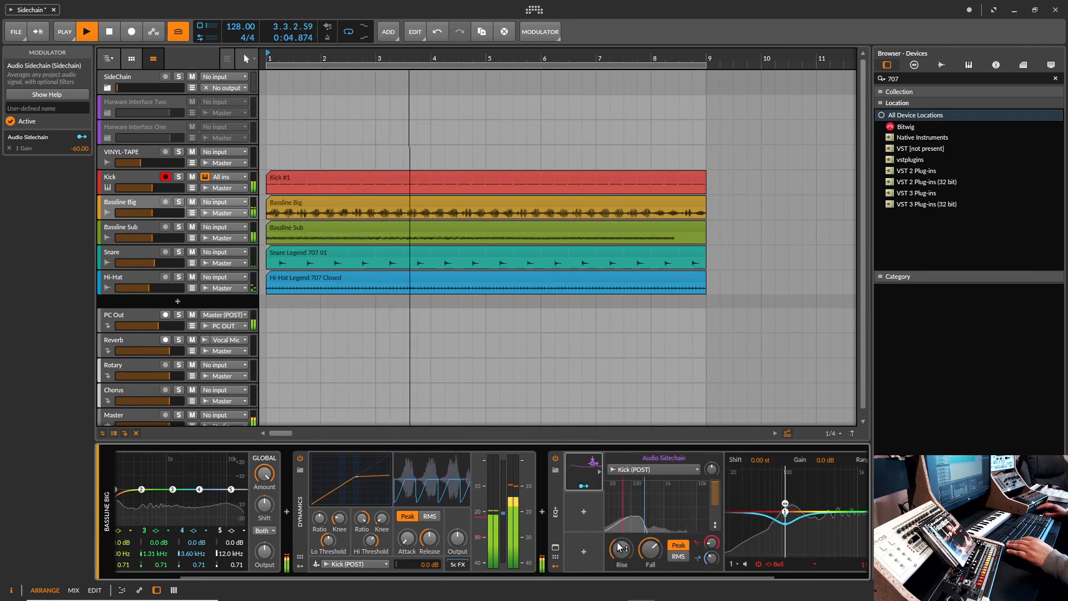
{"action": "left_click_drag", "start_coordinate": [650, 550], "coordinate": [650, 548]}
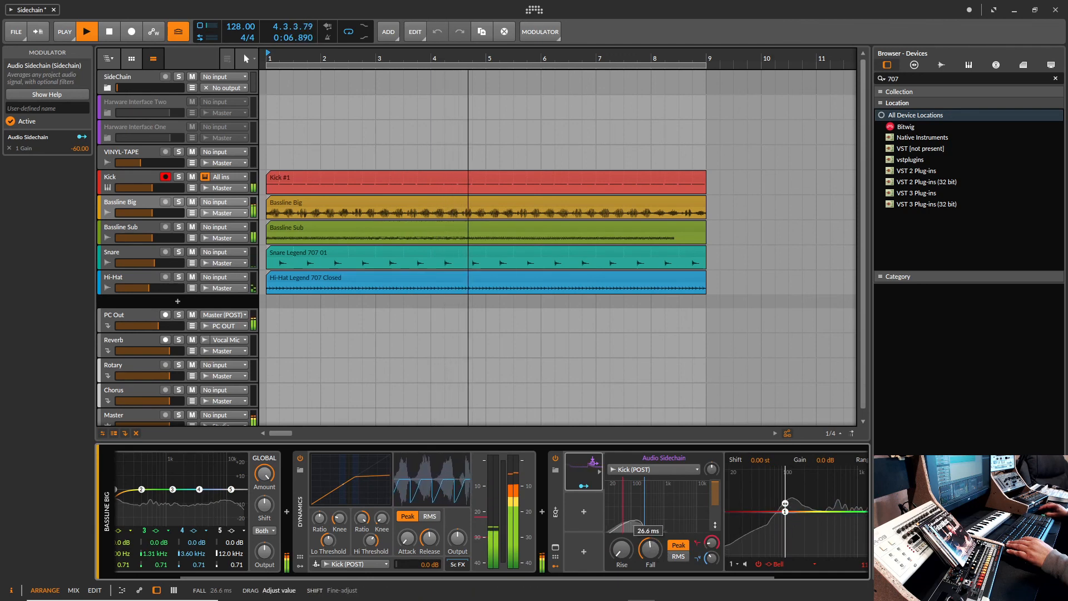
{"action": "left_click_drag", "start_coordinate": [712, 469], "coordinate": [712, 466]}
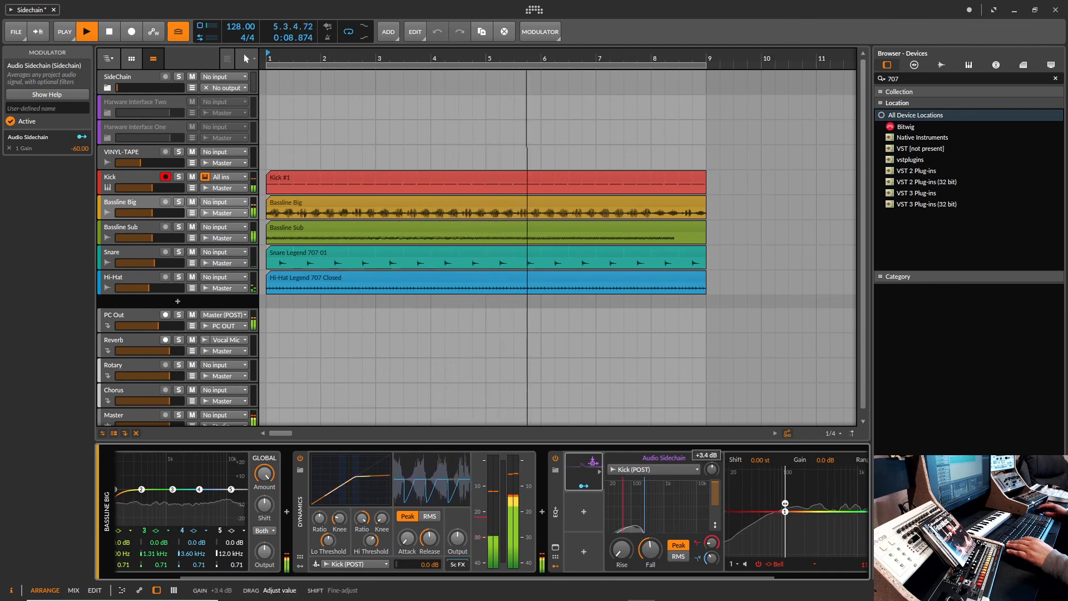
{"action": "left_click_drag", "start_coordinate": [674, 582], "coordinate": [786, 574]}
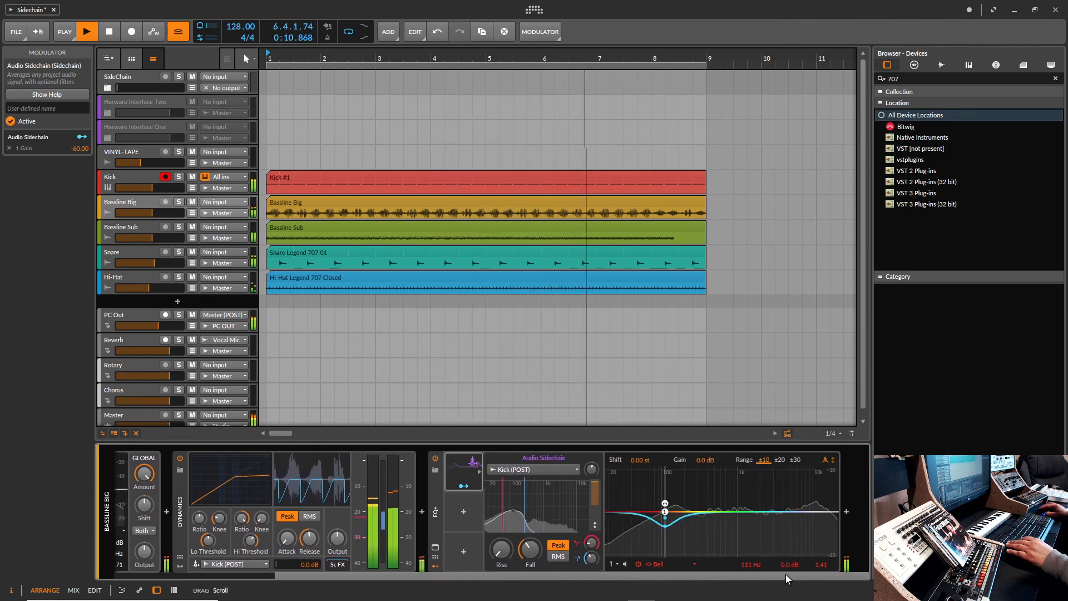
{"action": "left_click_drag", "start_coordinate": [592, 469], "coordinate": [593, 472]}
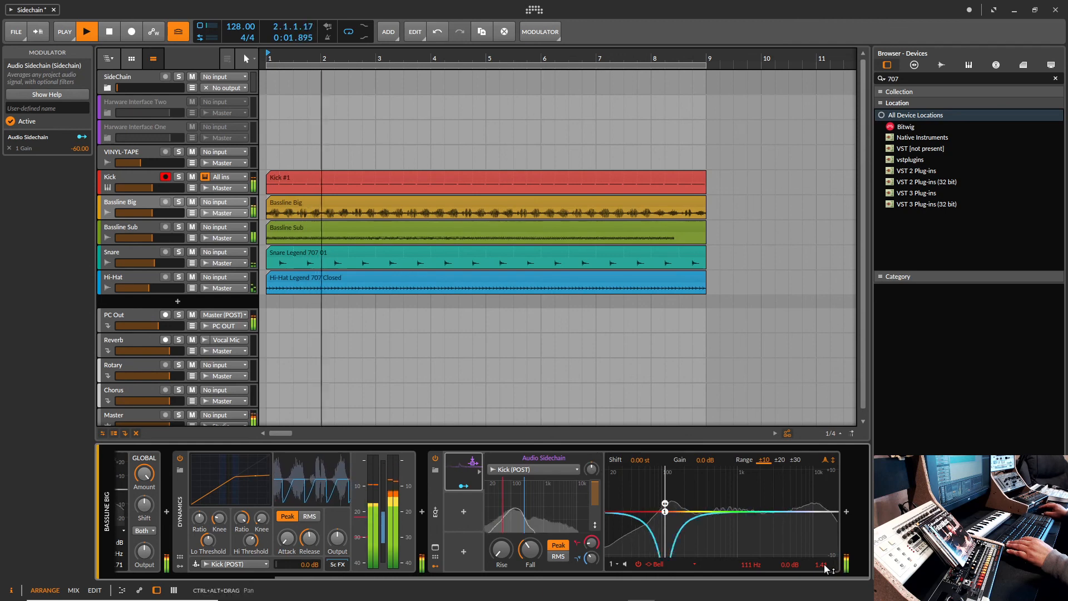
Step: Widen the EQ+ bell band by setting its Q to 0.83 and save the project
{"action": "left_click_drag", "start_coordinate": [823, 565], "coordinate": [823, 578]}
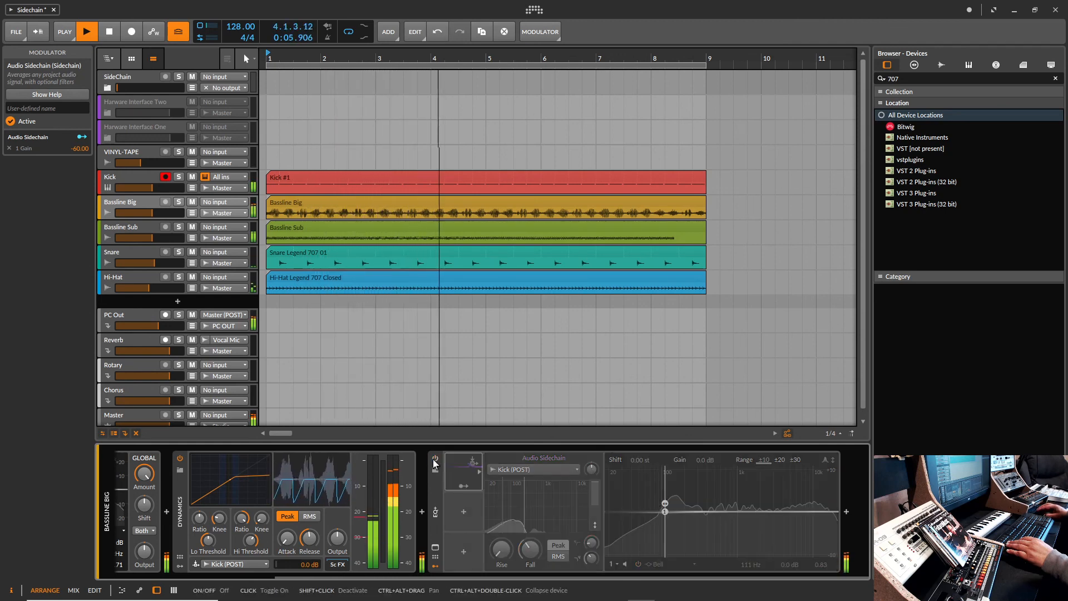
{"action": "key", "text": "ctrl+s"}
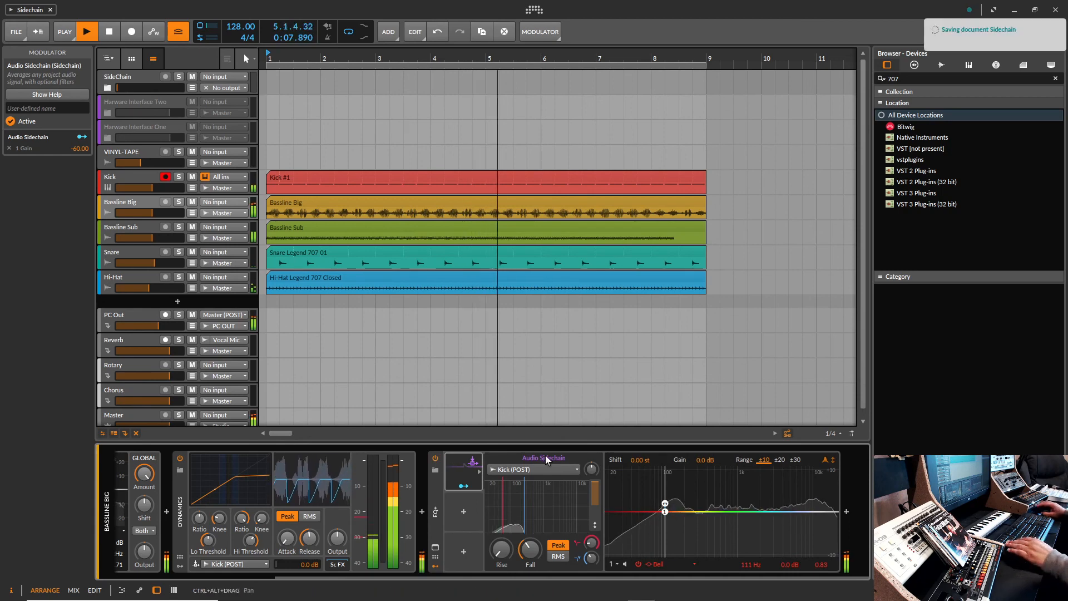
Step: Examine the kick-driven dip of Bassline Big's EQ+ in its enlarged view and close that view
{"action": "left_click", "coordinate": [435, 493]}
{"action": "scroll", "coordinate": [435, 492], "scroll_direction": "up", "scroll_amount": 3}
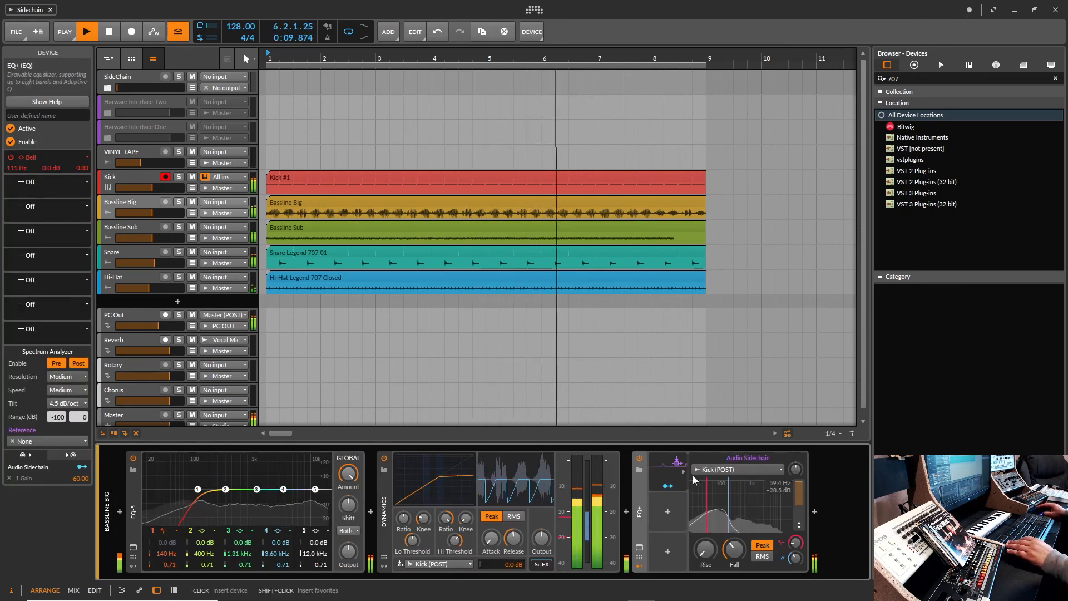
{"action": "left_click", "coordinate": [639, 547]}
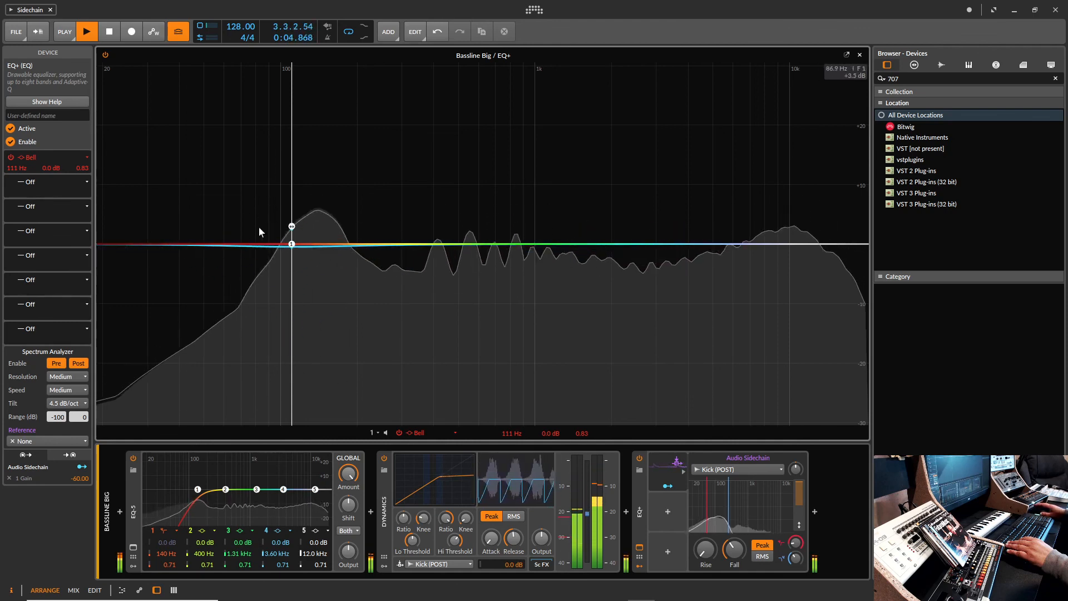
{"action": "left_click", "coordinate": [860, 56]}
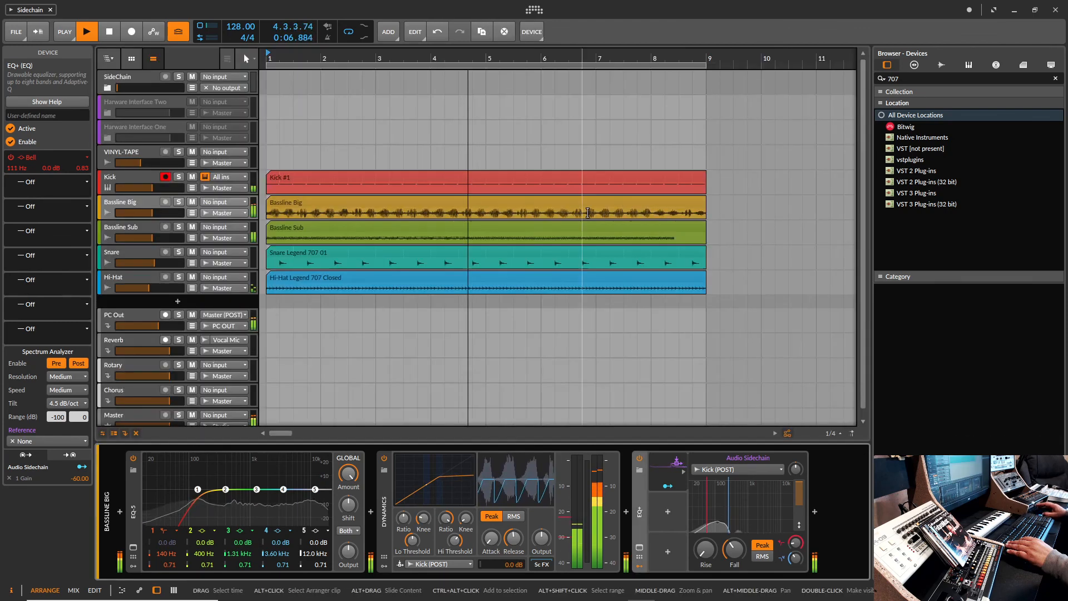
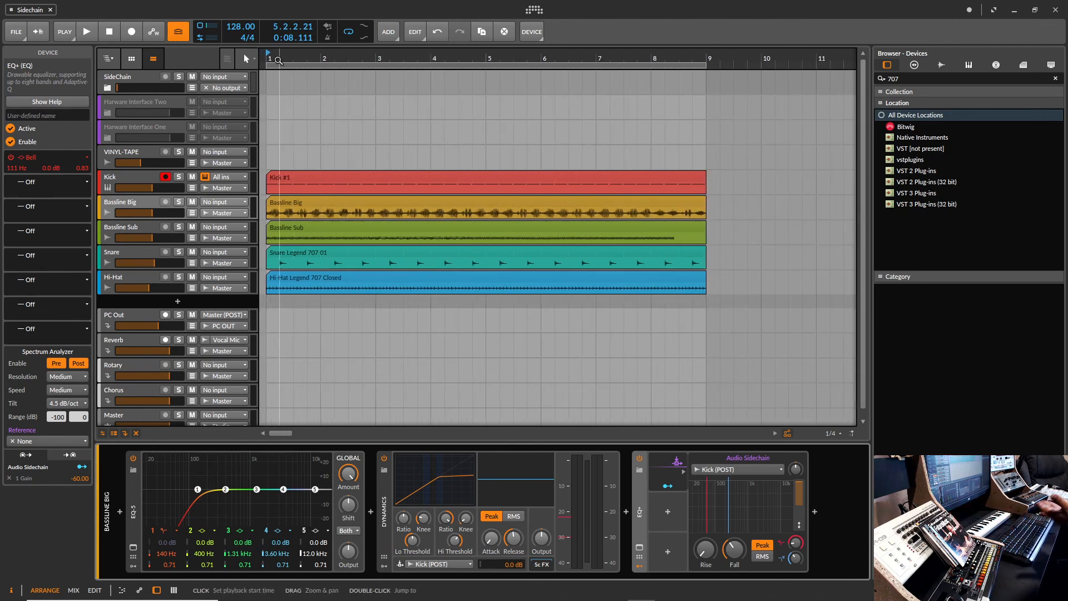
Step: Select the Kick #1 clip and play the arrangement from bar 1
{"action": "mouse_move", "coordinate": [281, 56]}
{"action": "left_mouse_down"}
{"action": "mouse_move", "coordinate": [281, 70]}
{"action": "mouse_move", "coordinate": [281, 58]}
{"action": "left_mouse_up"}
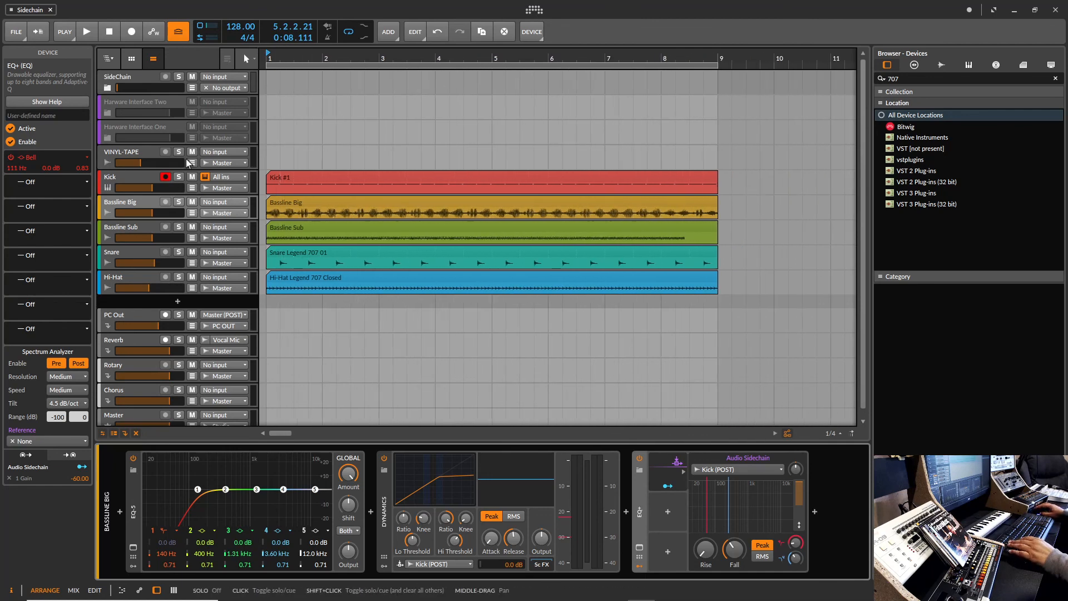
{"action": "left_click", "coordinate": [275, 173]}
{"action": "key", "text": "space"}
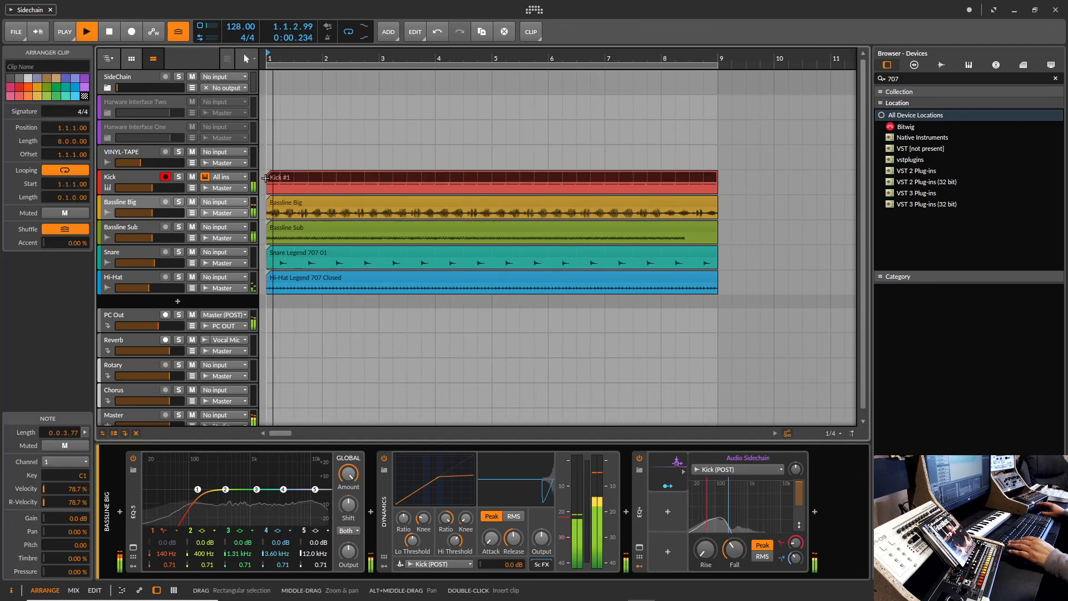